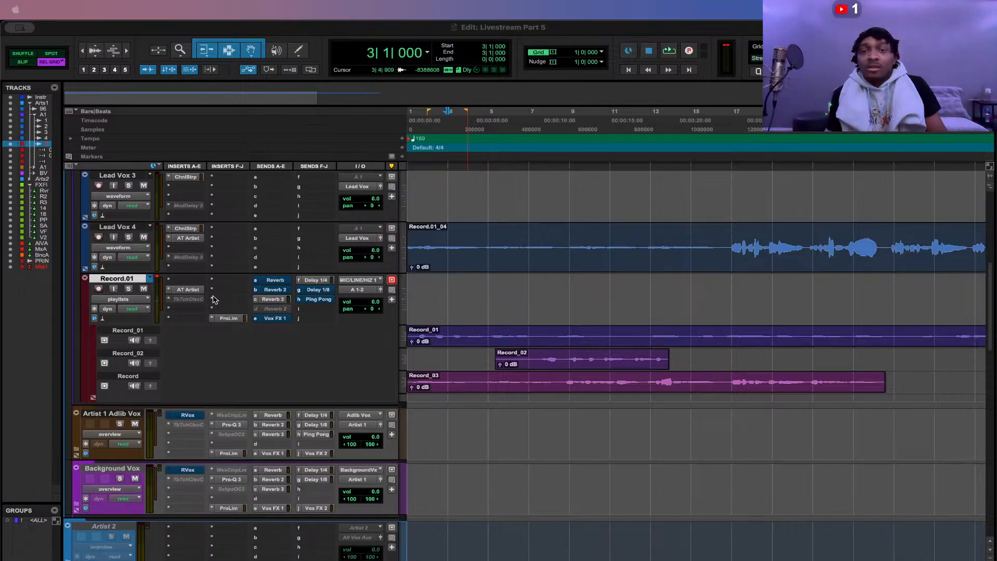
Select the Record.01 track and arm it for recording.
left_click(126, 283)
left_click(98, 289)
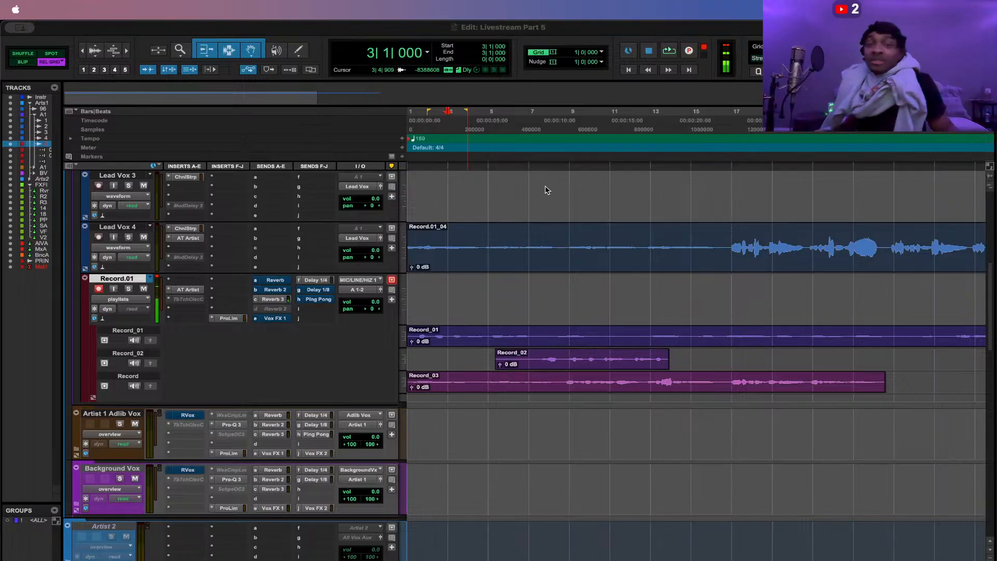
left_click(706, 184)
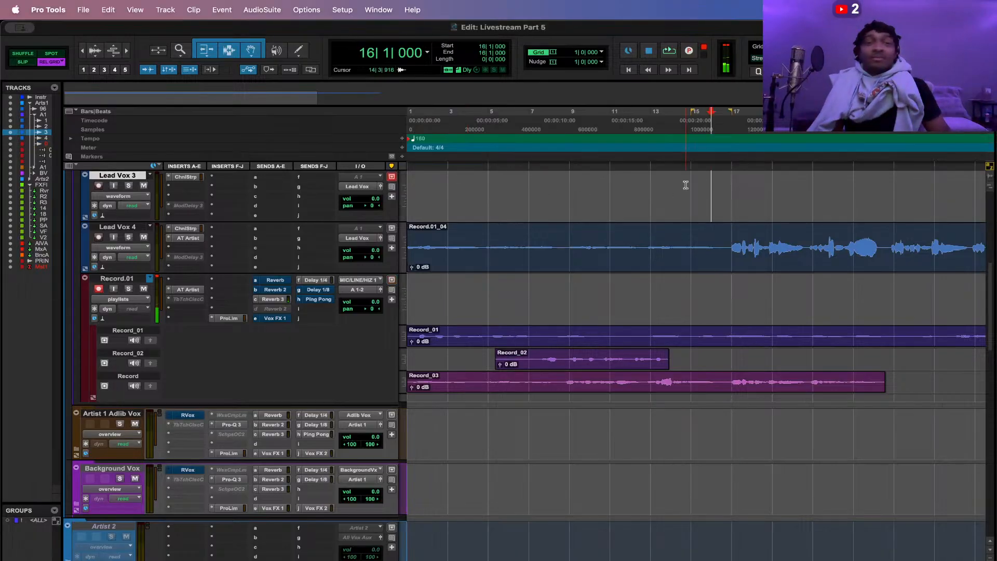
left_click(679, 185)
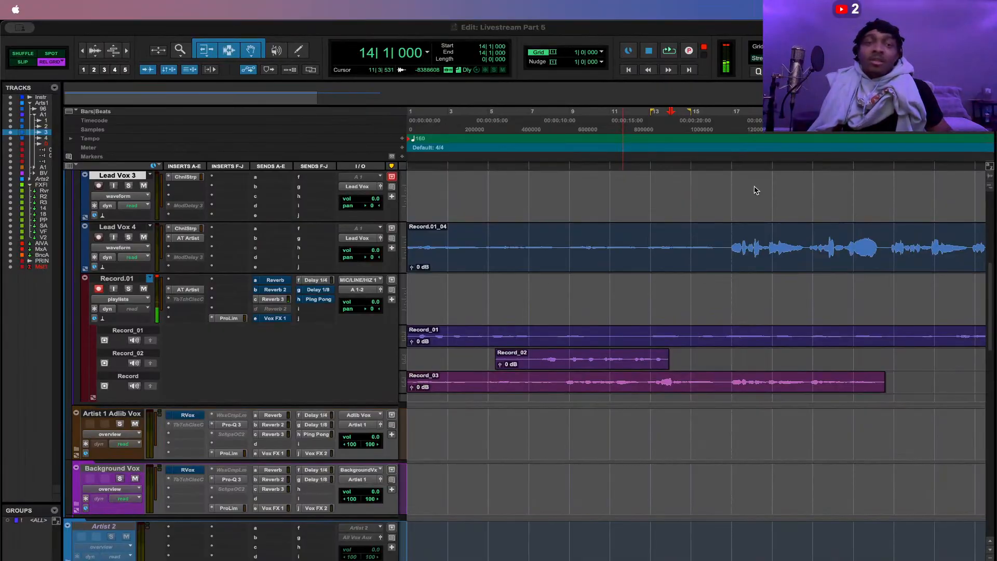
left_click(756, 190)
Select the Instrumental track, start an audio import, search for "nun new" and select the first Nun New 165 BPM MP3.
scroll(123, 191, "up", 10)
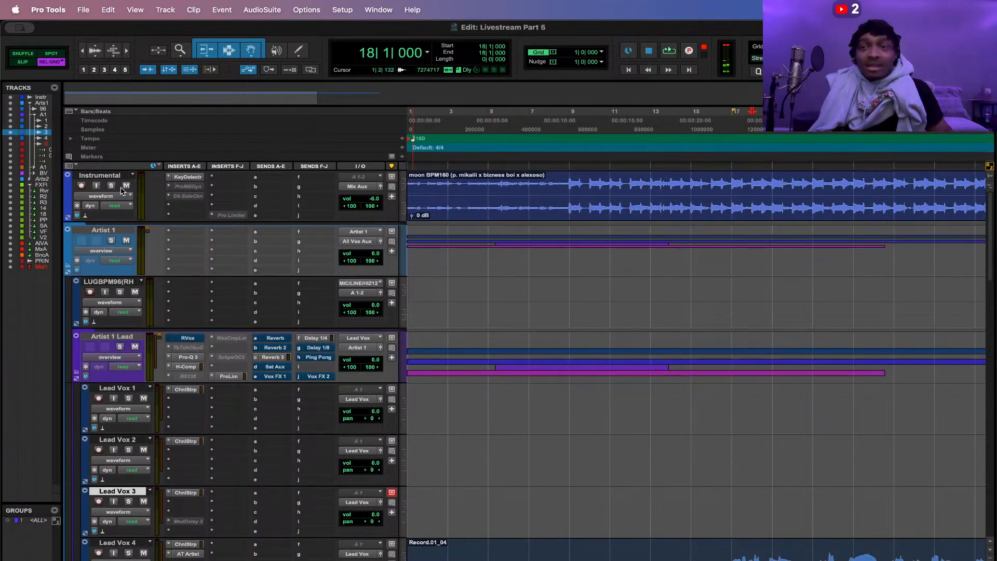
left_click(102, 176)
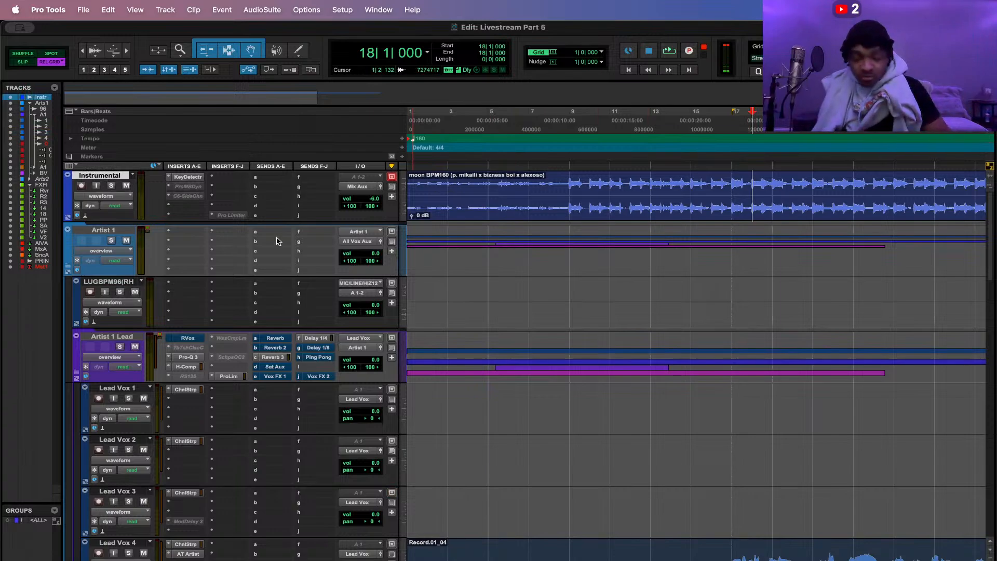
key("super+shift+i")
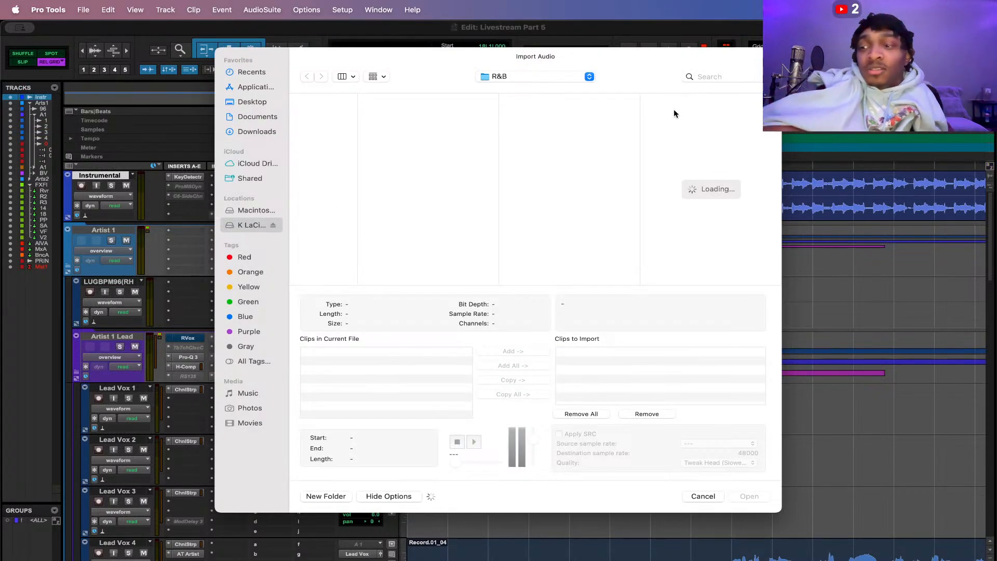
left_click(707, 75)
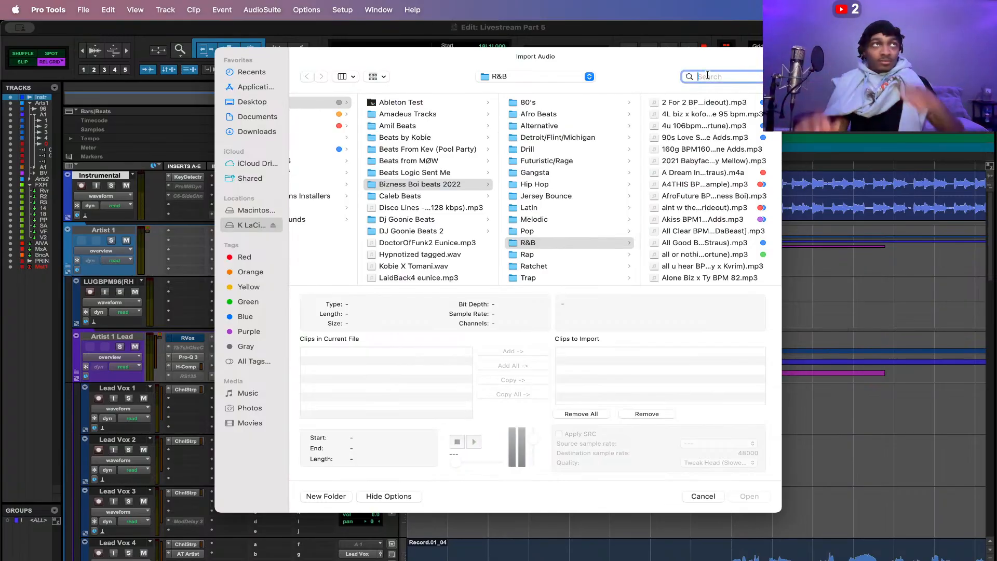
type("nun new")
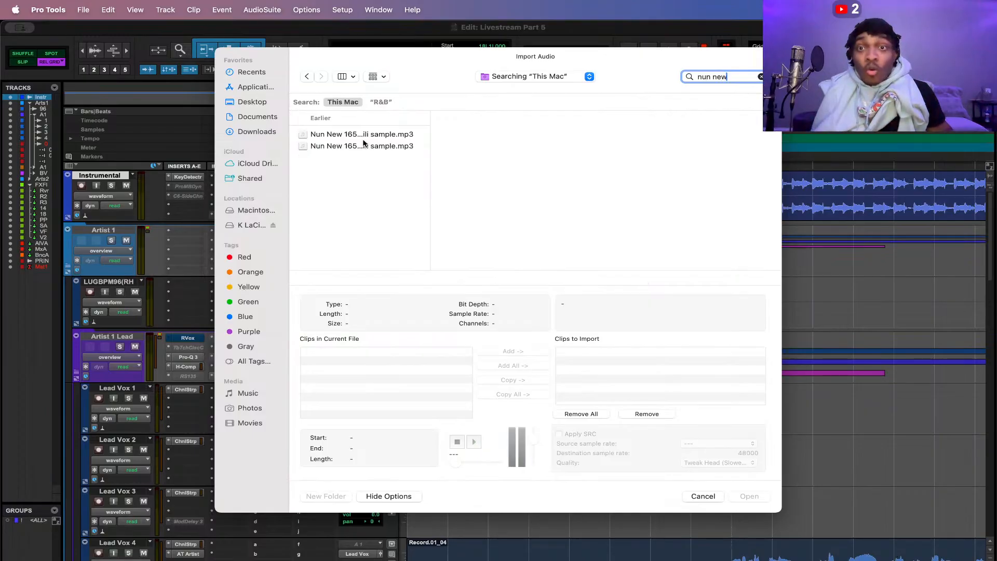
left_click(367, 135)
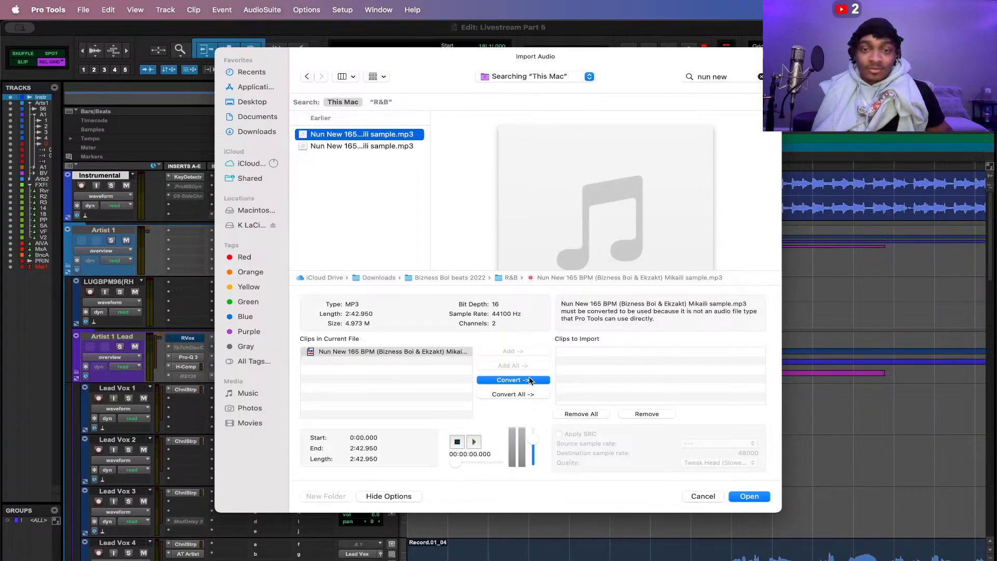
Convert the selected Nun New 165 BPM file and import it to a new track at the session start.
left_click(533, 380)
left_click(750, 500)
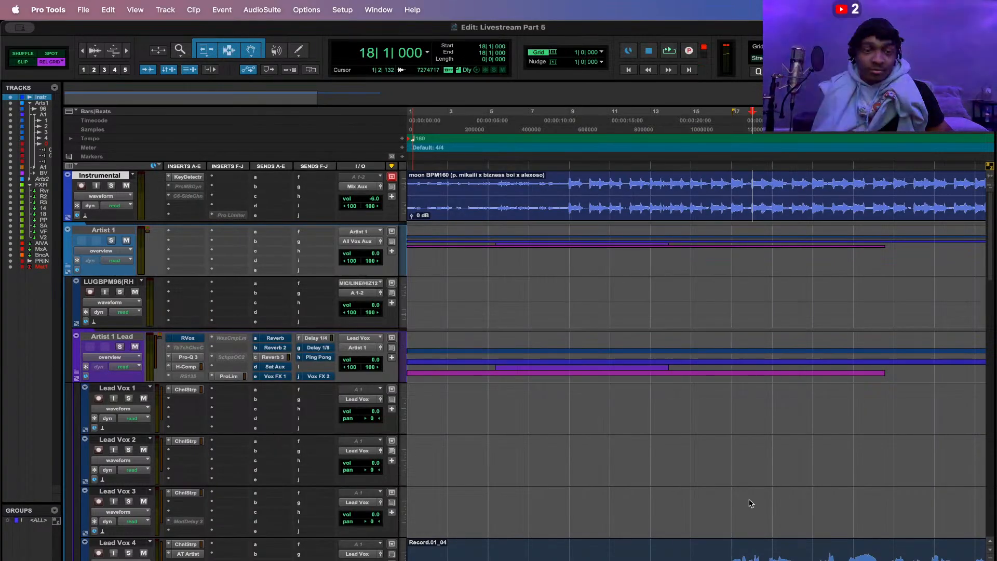
left_click(756, 497)
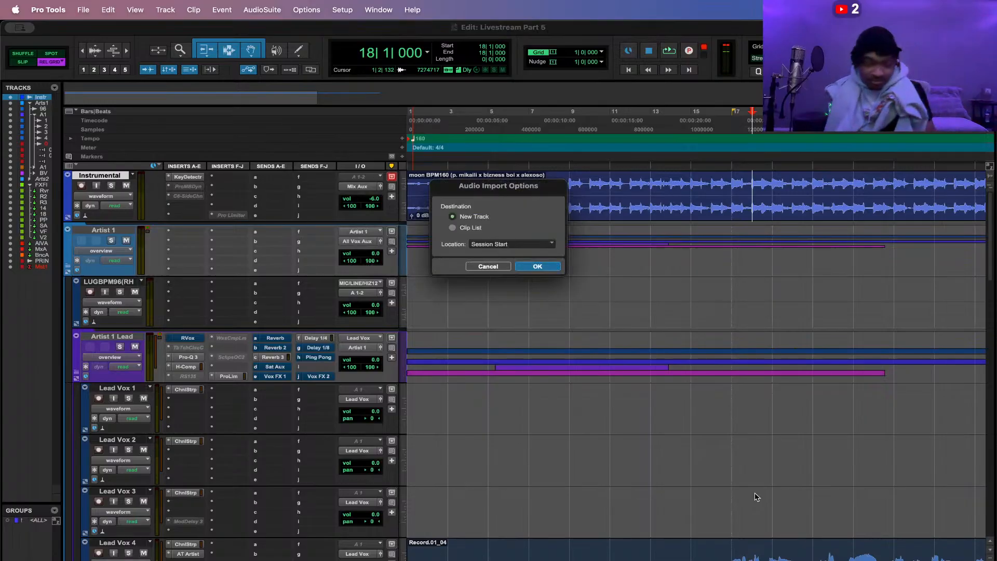
key("Return")
Replace the moon BPM160 clip on the Instrumental track with the Nun New 165 BPM clip, placed at the session start.
left_click(471, 202)
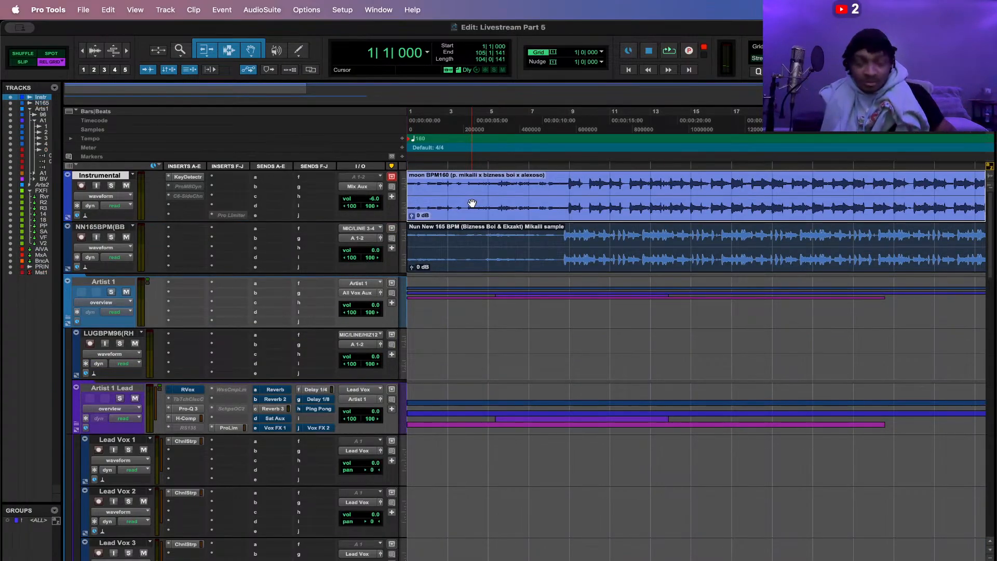
key("Delete")
left_click_drag(472, 266, 412, 179)
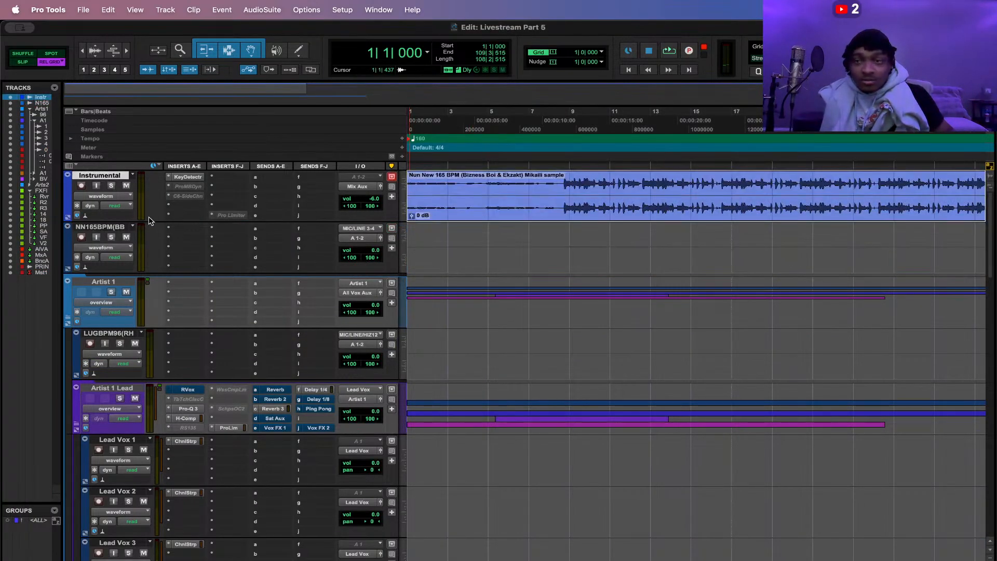
Set the session tempo to 165 BPM in the Transport window and close the window.
left_click(103, 229)
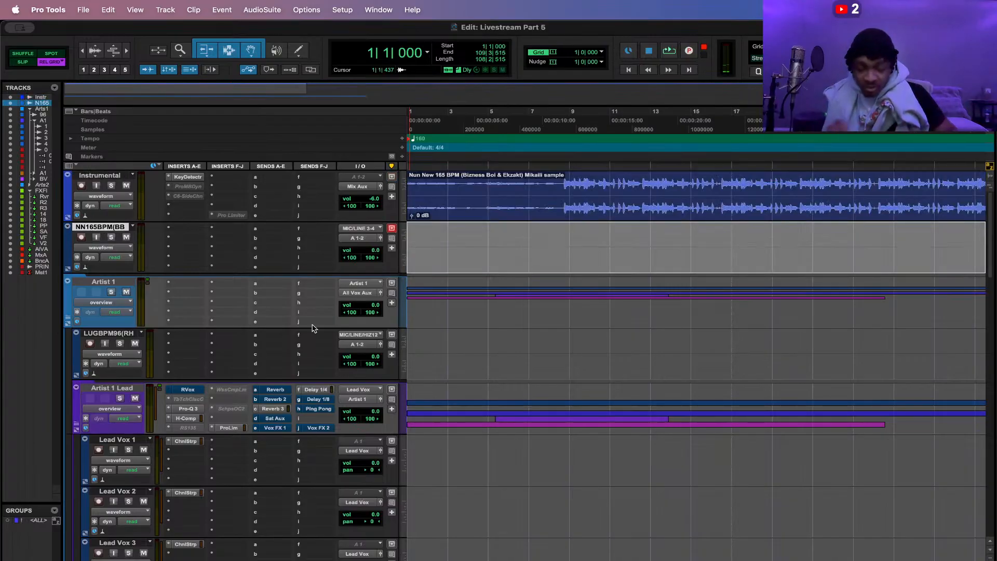
key("super+1")
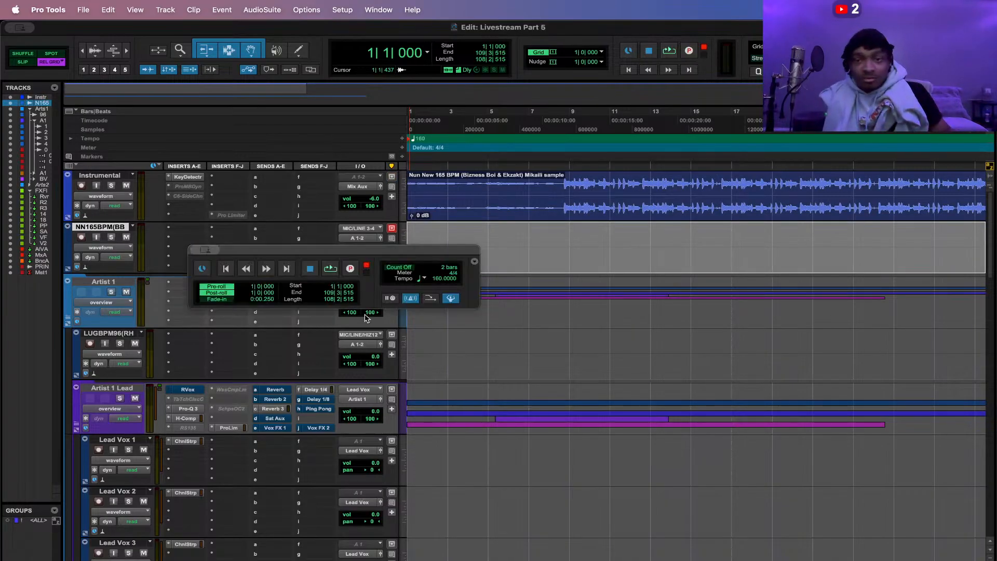
left_click(475, 262)
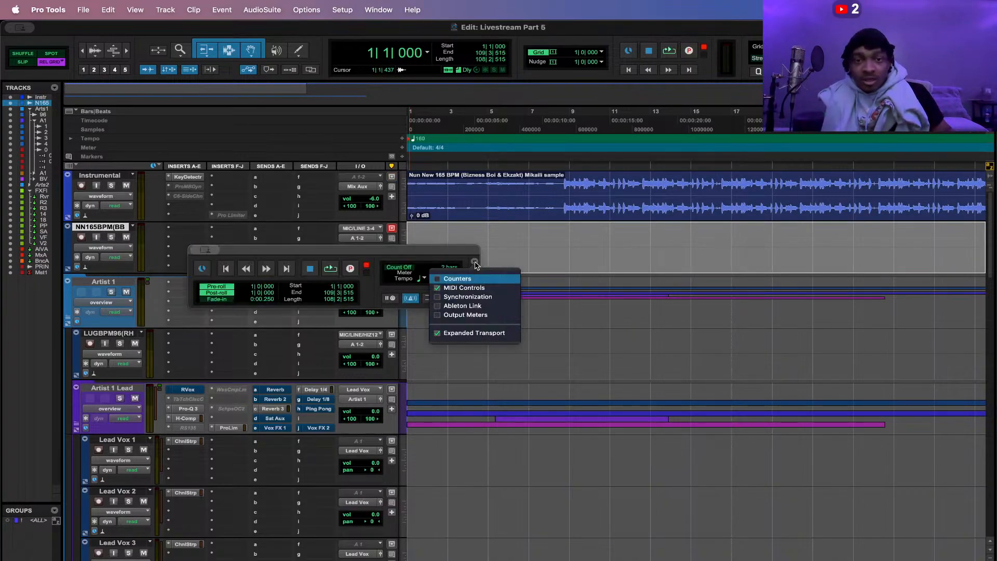
left_click(442, 254)
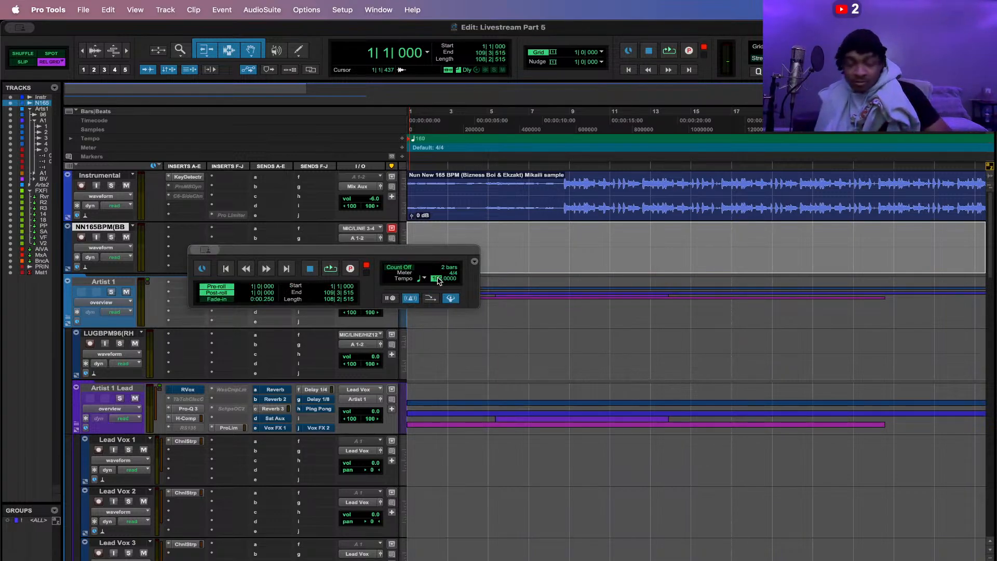
type("165")
key("Return")
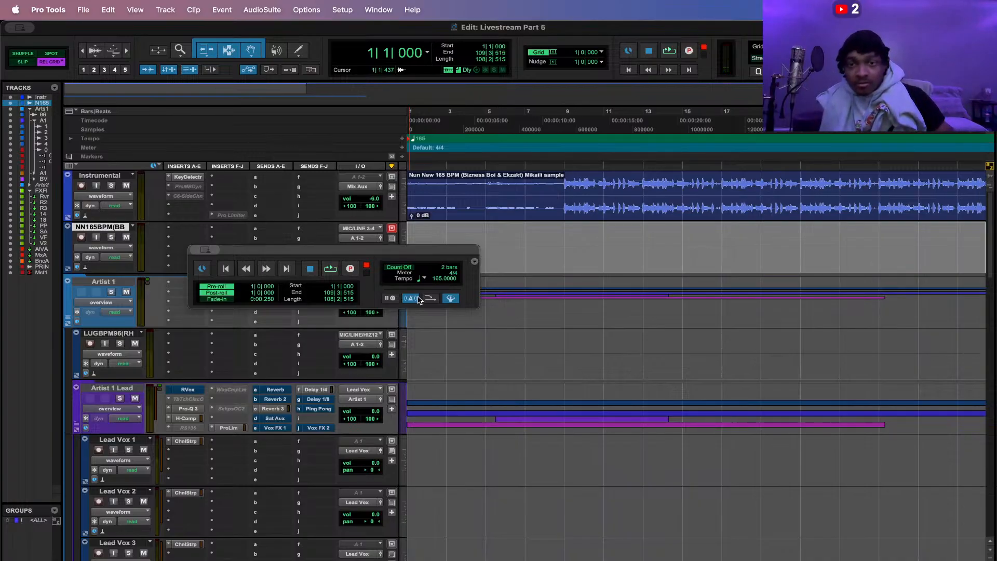
key("super+1")
Play the instrumental from bar 3 with its Key Detector plug-in open to analyse the song's key.
left_click(446, 244)
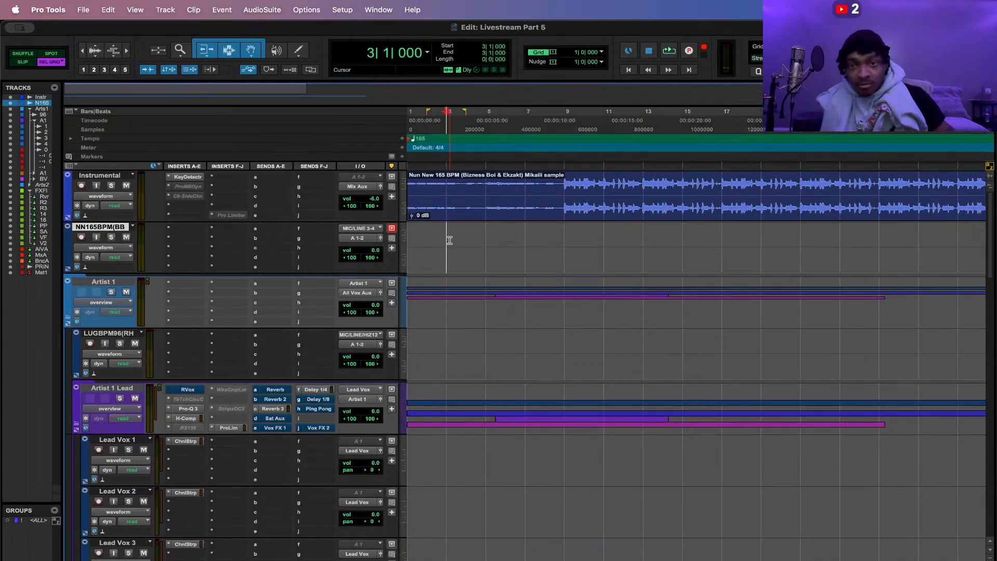
left_click(183, 178)
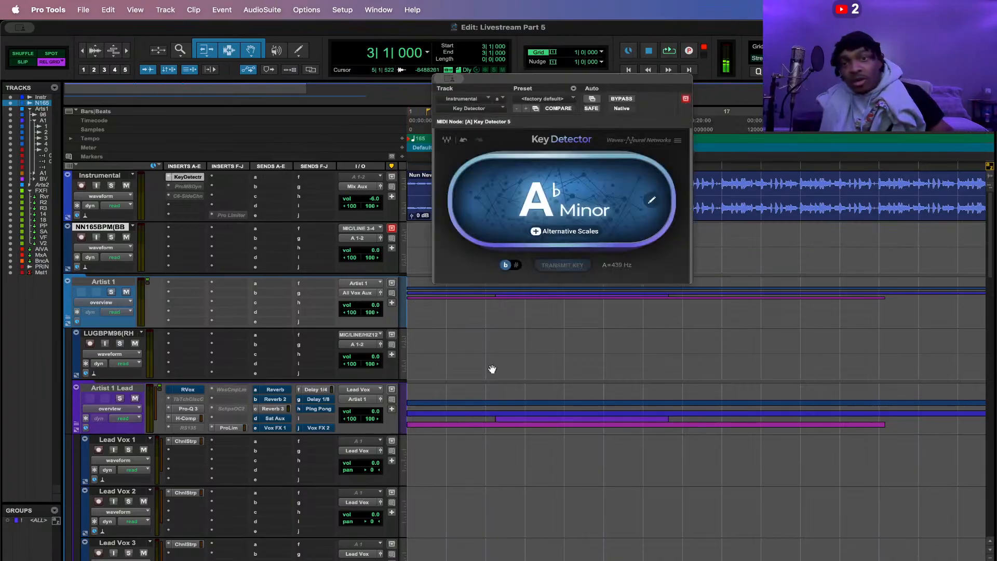
key("space")
Move the Record.01_04 vocal clip from Lead Vox 4 to a separate playlist lane under the Record.01 track.
scroll(484, 447, "down", 5)
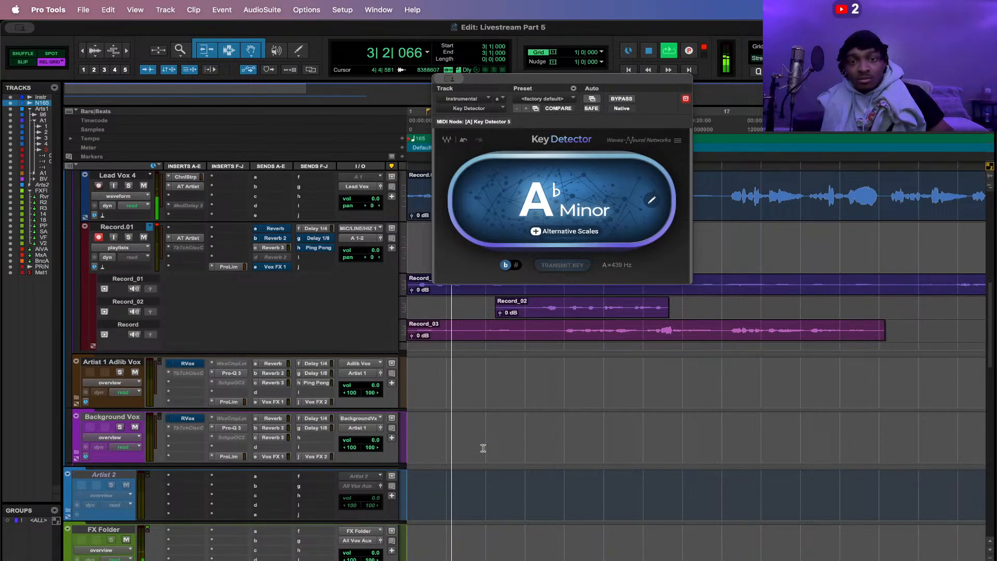
left_click(482, 424)
left_click_drag(483, 425, 464, 556)
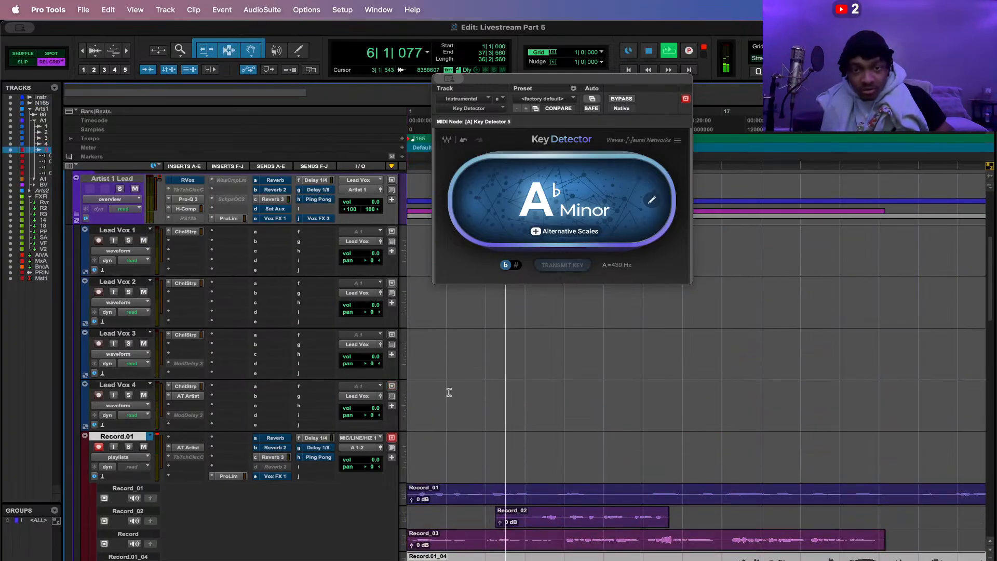
left_click(449, 408)
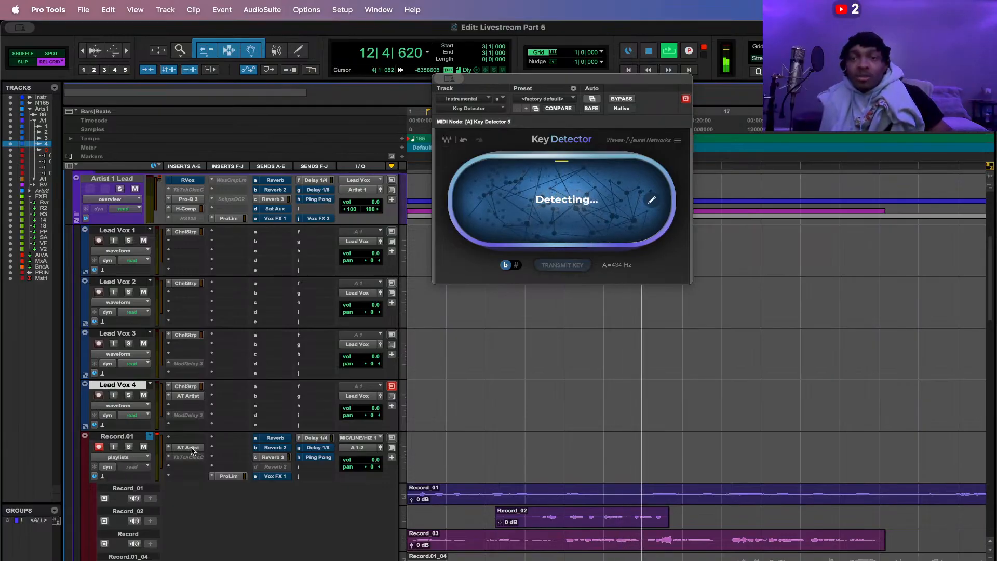
Set Record.01's Auto-Tune Artist to the key of A# with major-scale notes, with the instrumental's Key Detector open for reference.
left_click(188, 447)
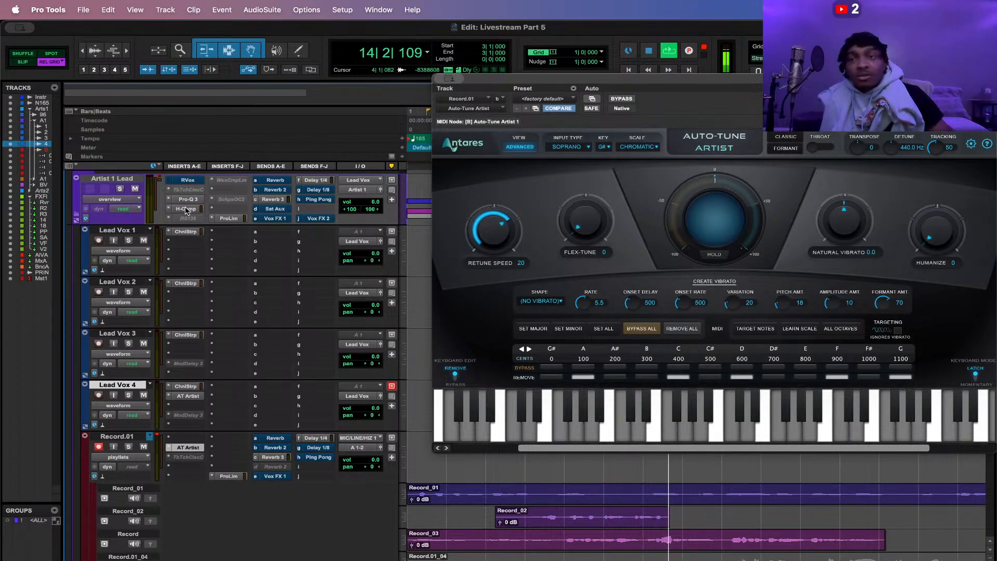
scroll(186, 169, "up", 5)
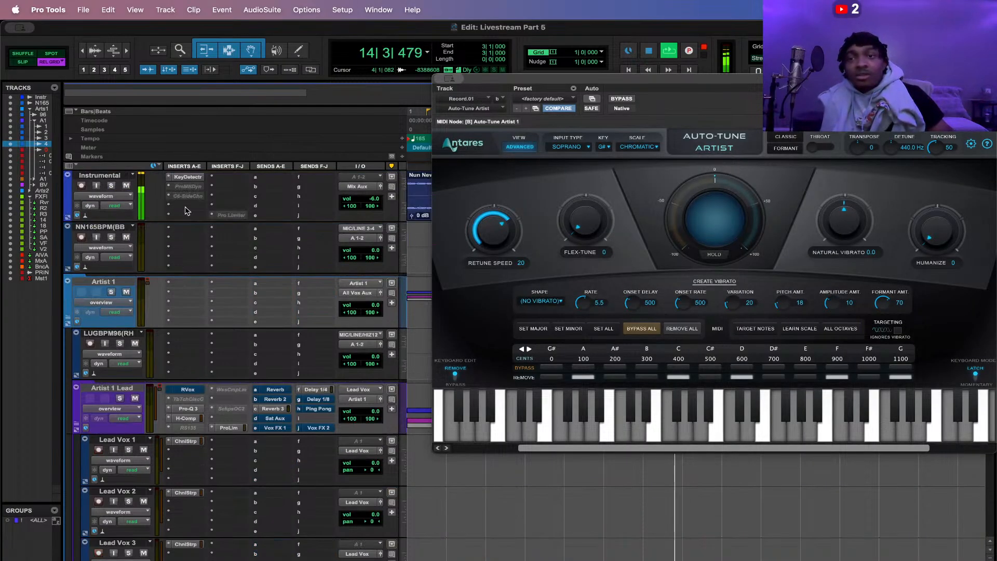
left_click(188, 177)
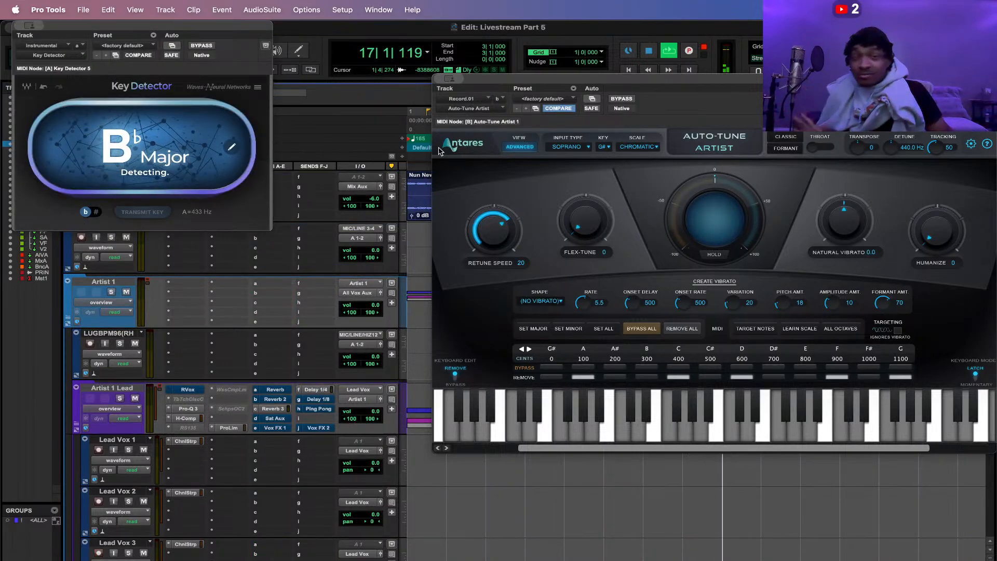
left_click(603, 147)
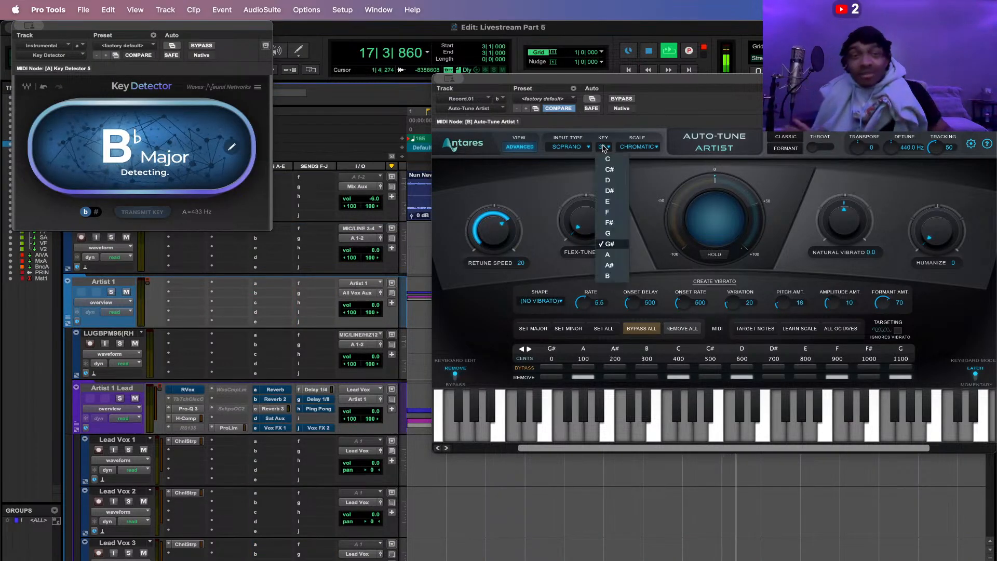
left_click(609, 266)
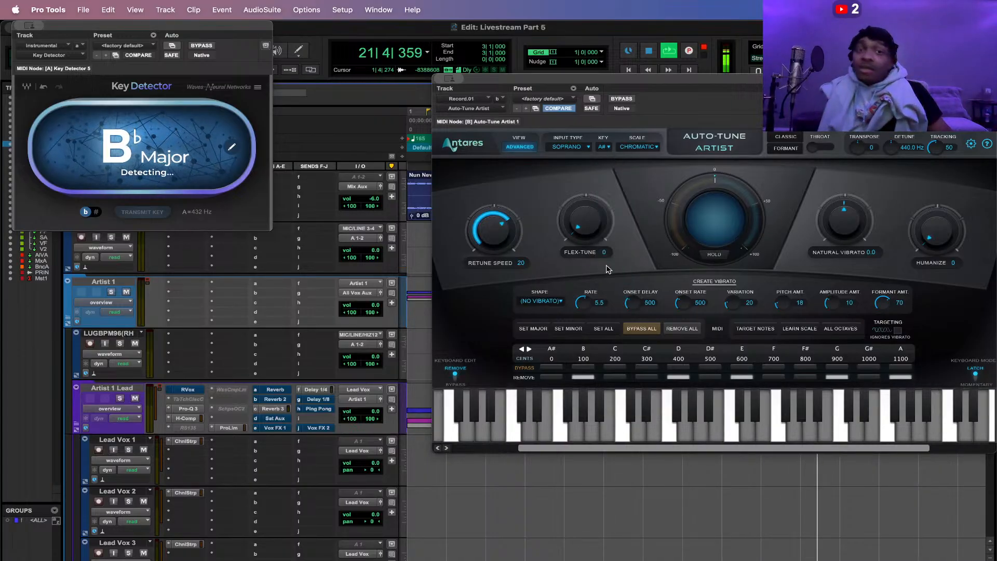
left_click(535, 329)
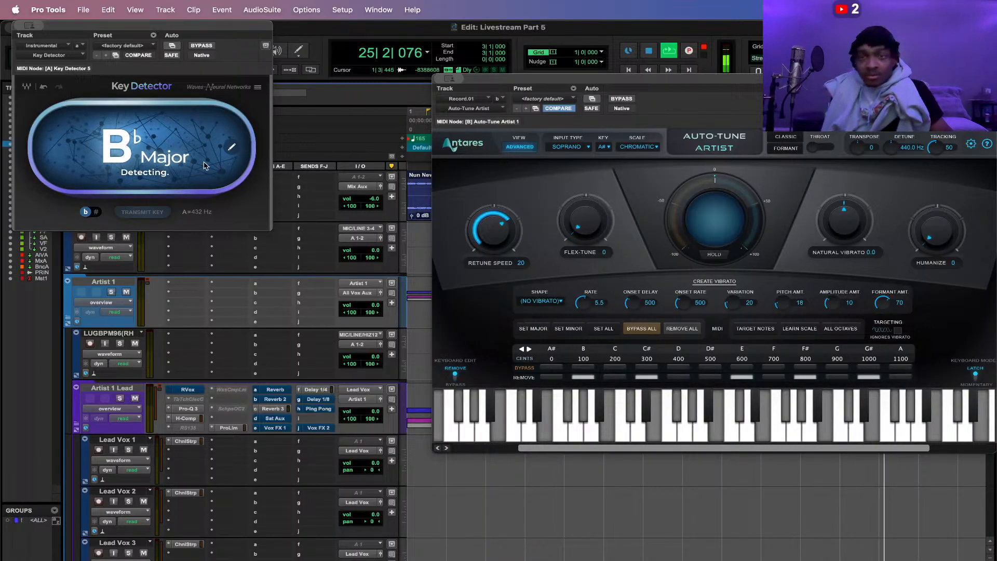
Move the Key Detector window clear of the Instrumental track's header, and close both the Key Detector and Auto-Tune Artist windows.
left_click_drag(73, 26, 136, 219)
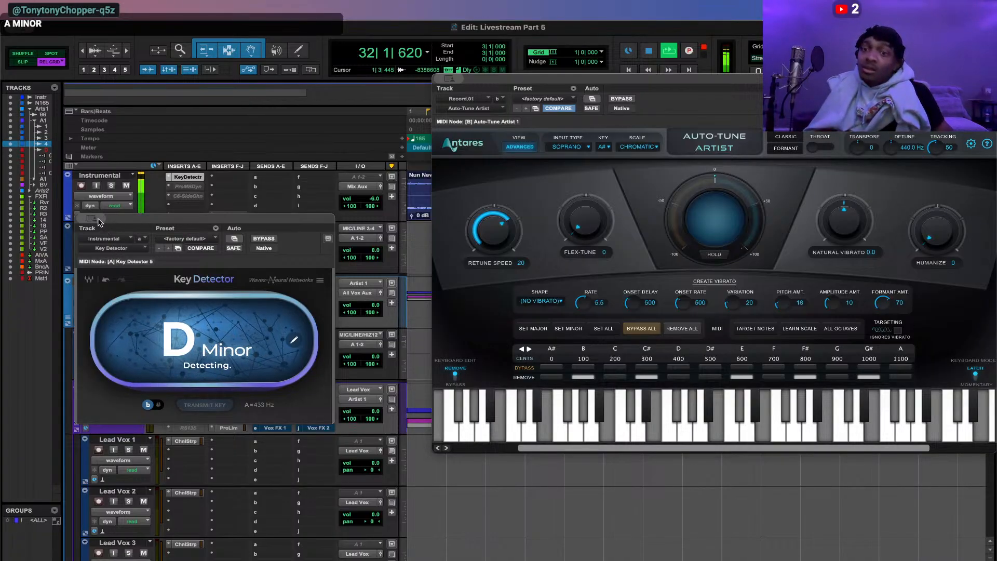
left_click(92, 218)
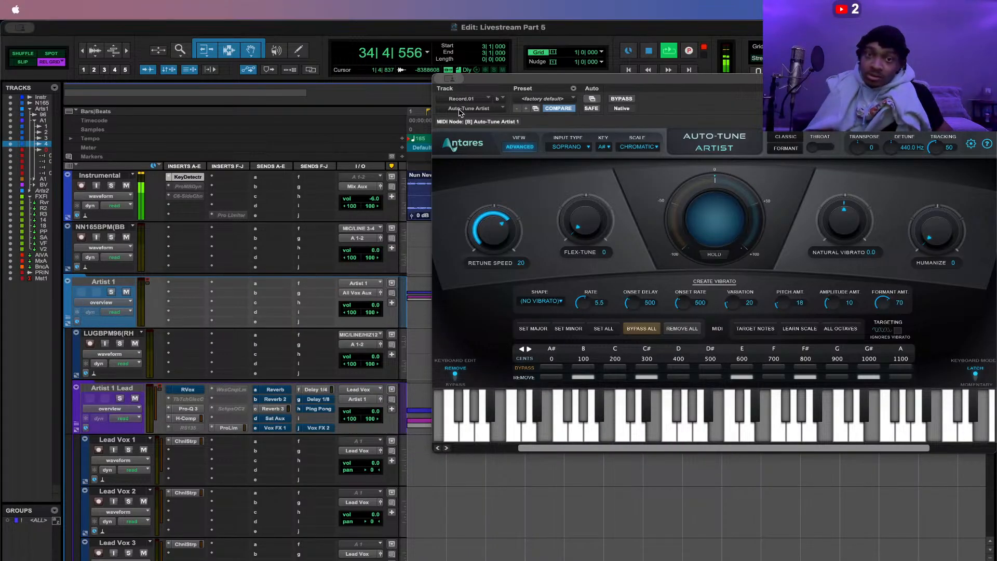
key("super+w")
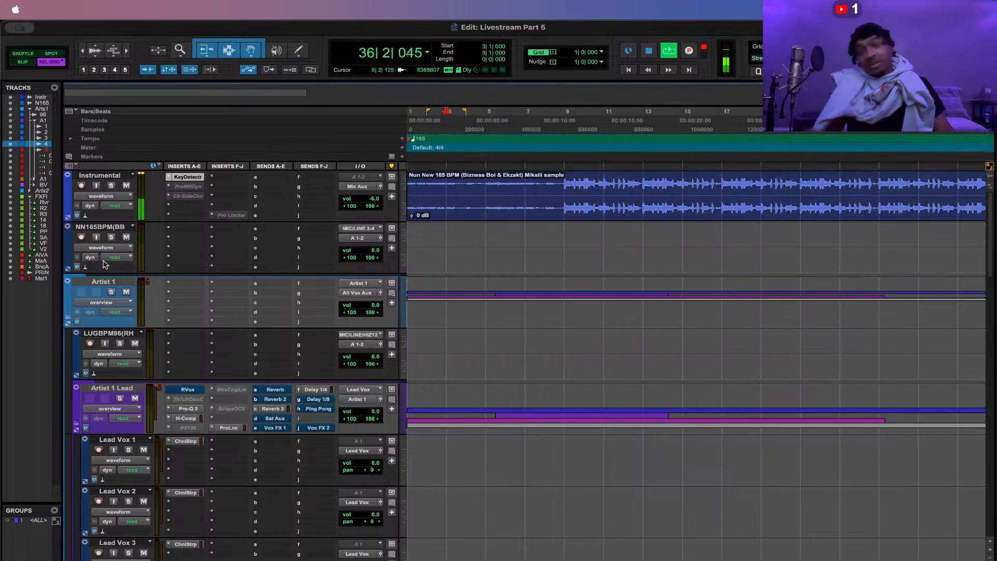
Delete the emptied NN165BPM audio track below the Instrumental track.
left_click(111, 234)
right_click(111, 234)
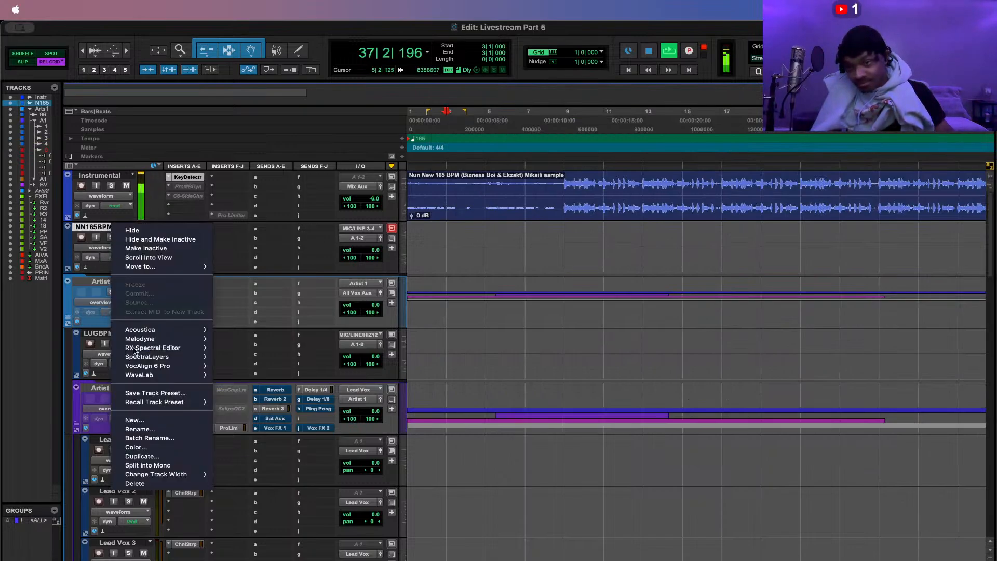
left_click(140, 486)
Switch the Record.01 track's view to waveform so its playlist lanes are hidden.
scroll(393, 504, "down", 5)
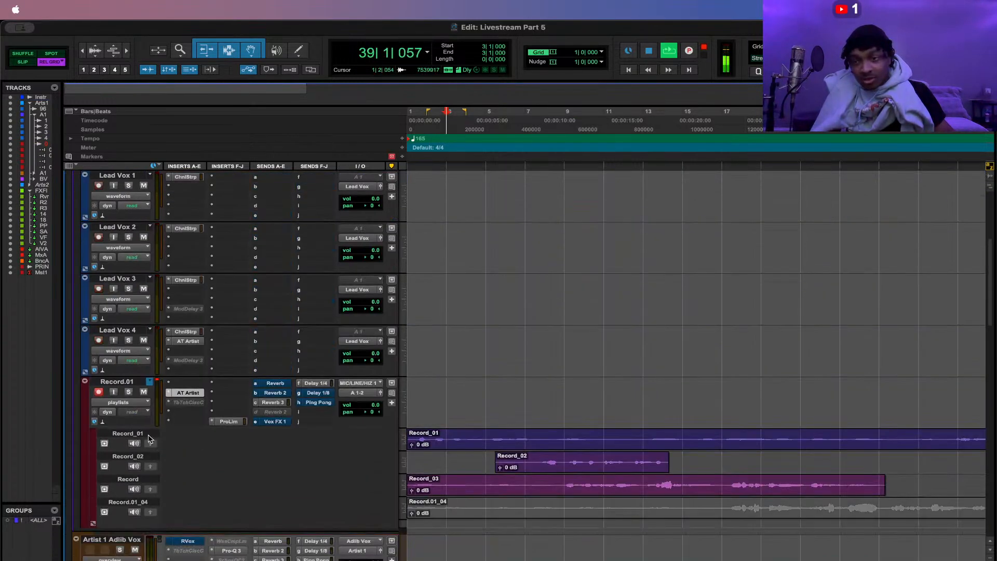
left_click(125, 397)
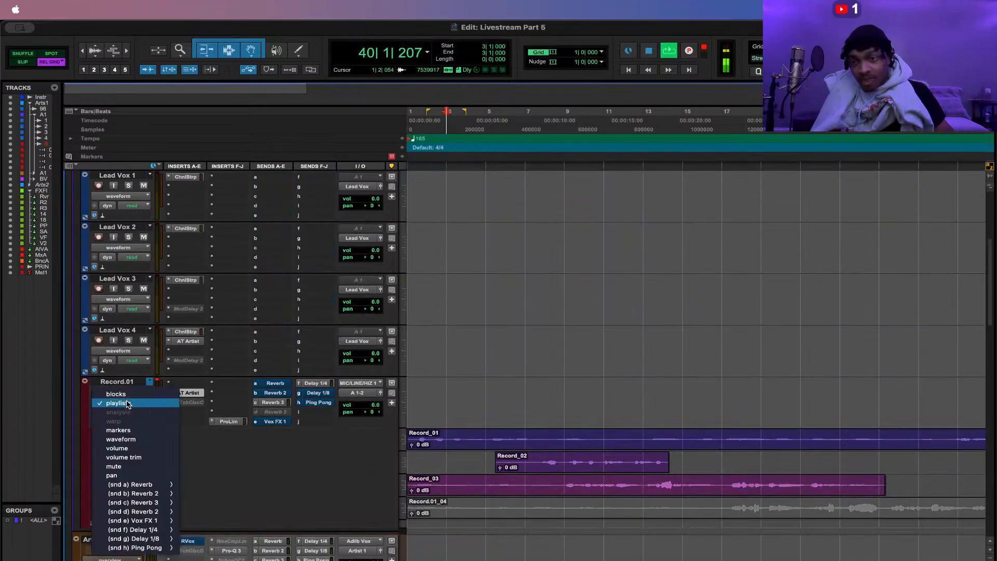
left_click(130, 442)
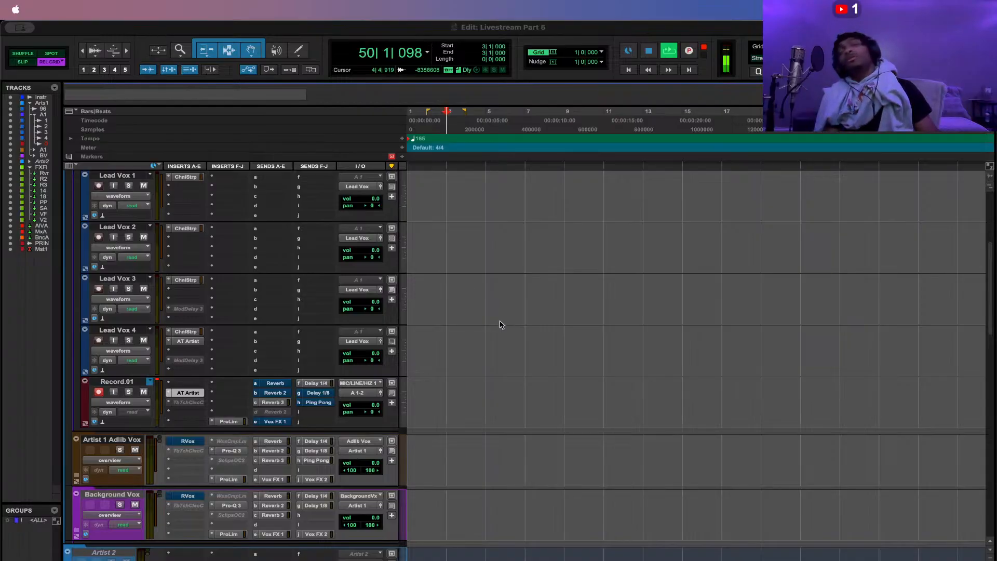
Place the edit cursor at bar 4 on the Record.01 track and stop playback.
left_click(466, 388)
scroll(460, 389, "up", 5)
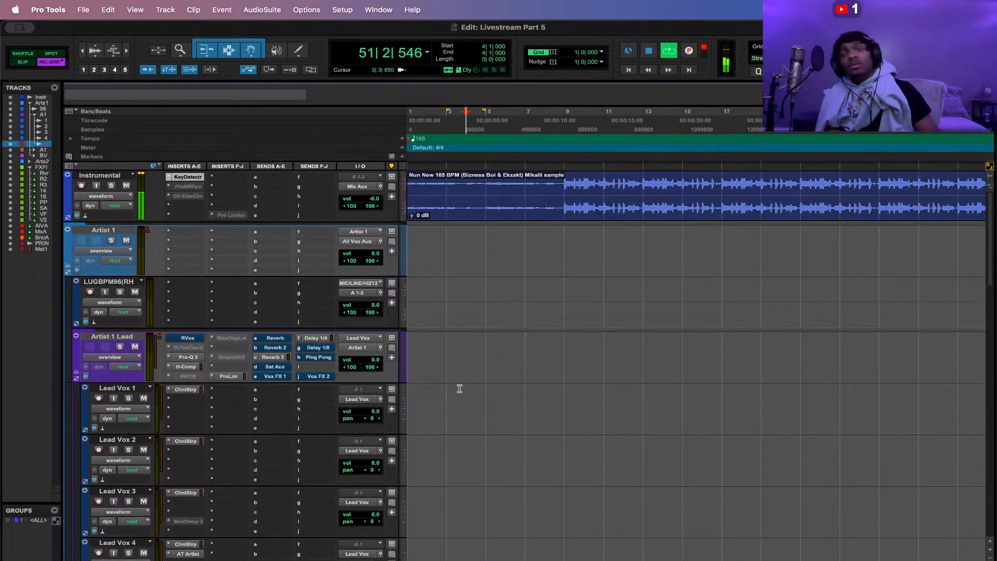
key("space")
scroll(459, 388, "down", 5)
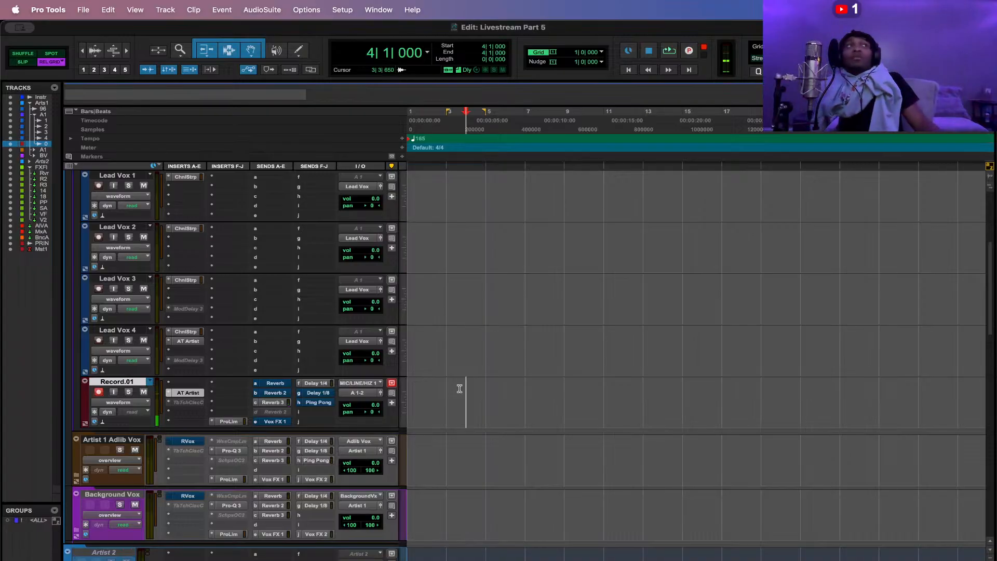
scroll(514, 320, "up", 5)
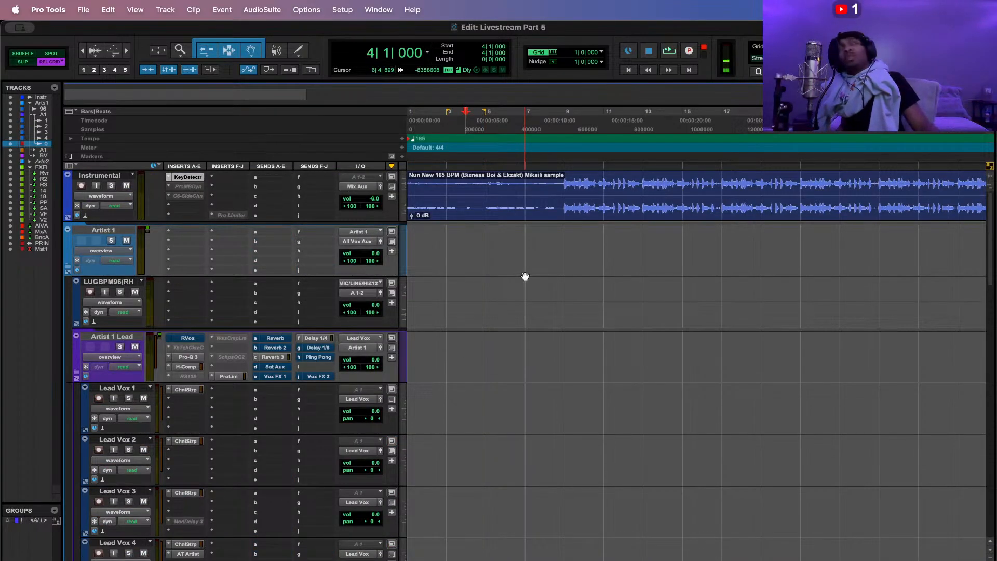
Open the Instrumental track's Key Detector and restart its key detection while playing the beat from bar 4.
left_click(194, 178)
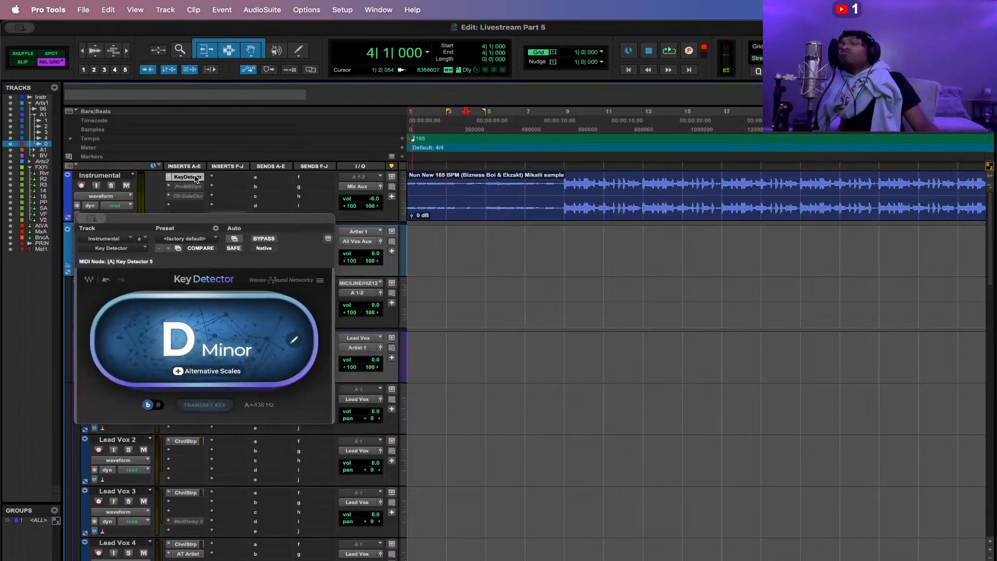
left_click(483, 253)
key("space")
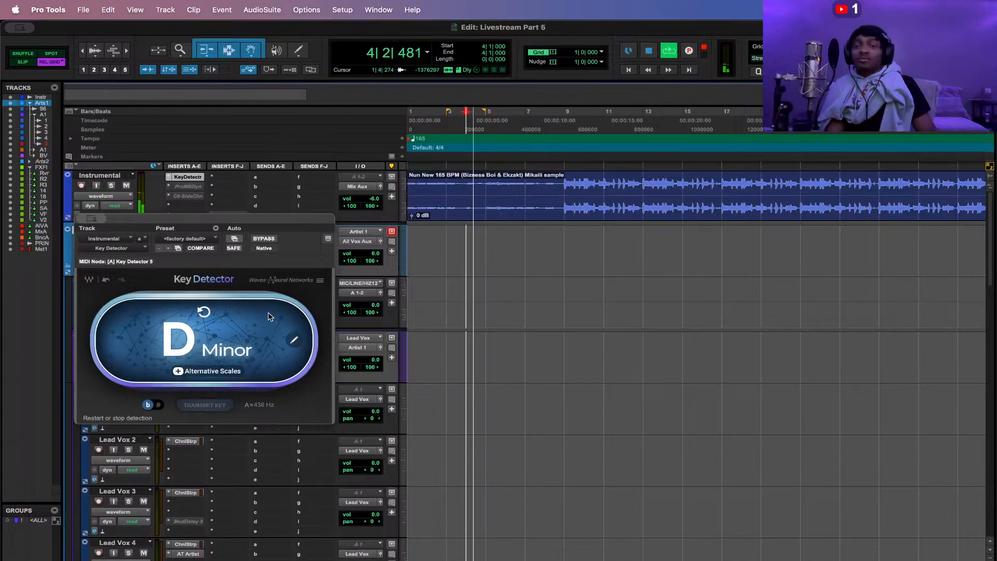
left_click(216, 342)
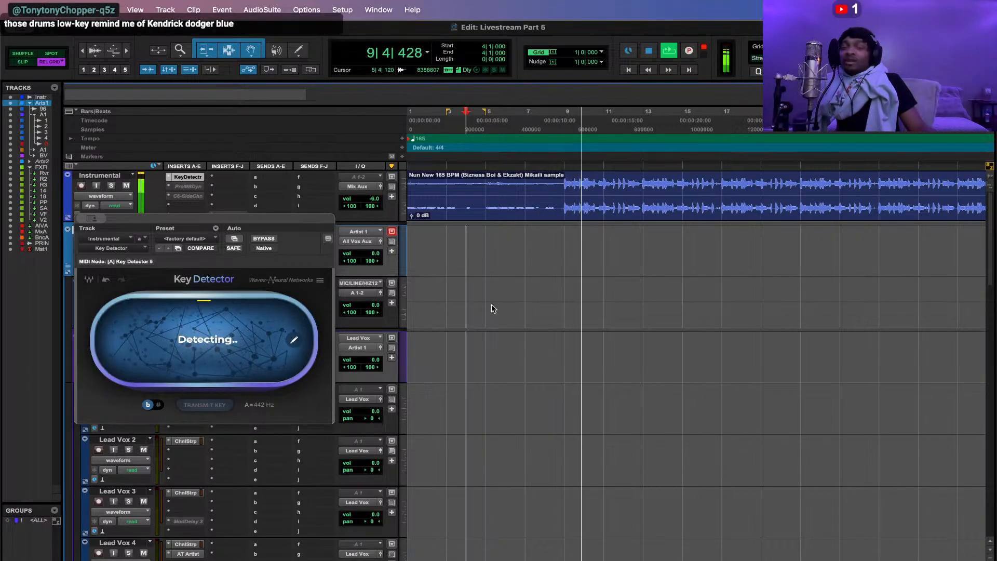
Set the key of Record.01's Auto-Tune Artist to F.
scroll(478, 344, "down", 4)
scroll(476, 345, "up", 3)
scroll(476, 345, "down", 1)
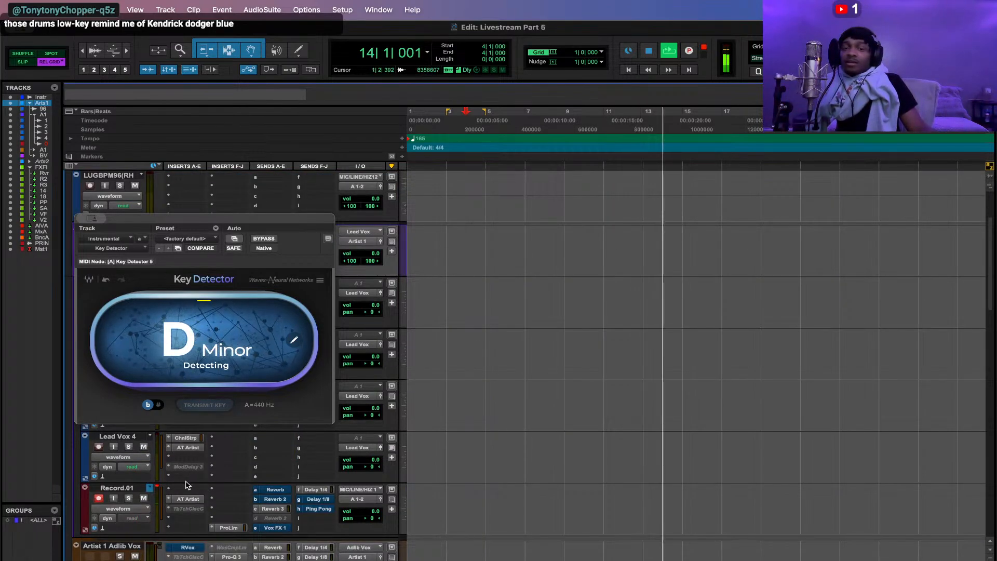
left_click(189, 499)
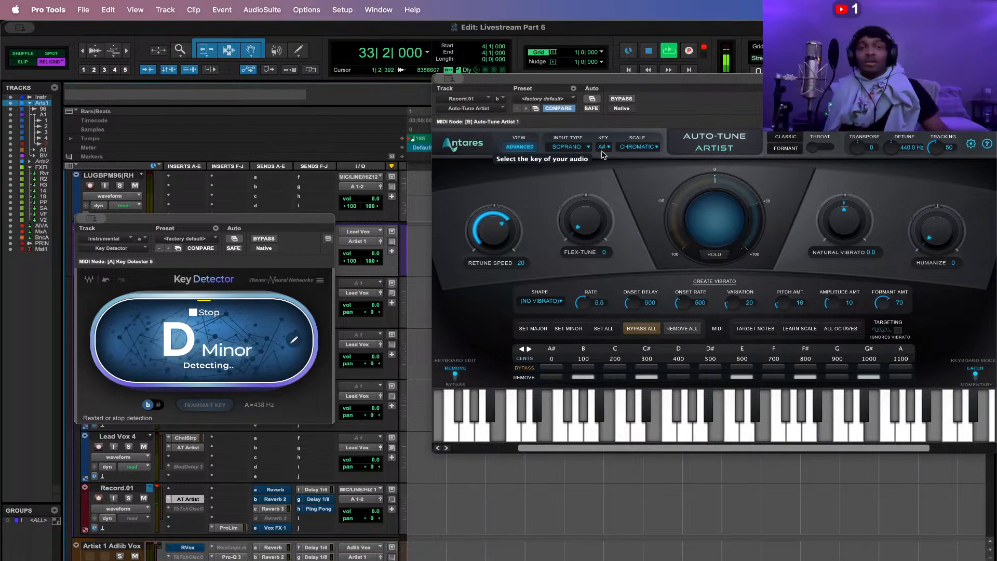
left_click(605, 148)
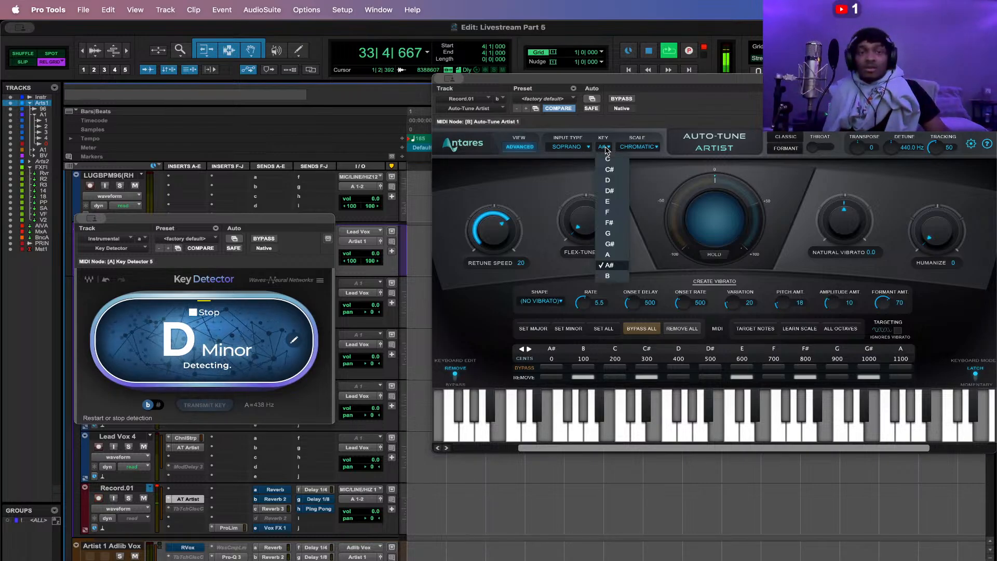
left_click(607, 213)
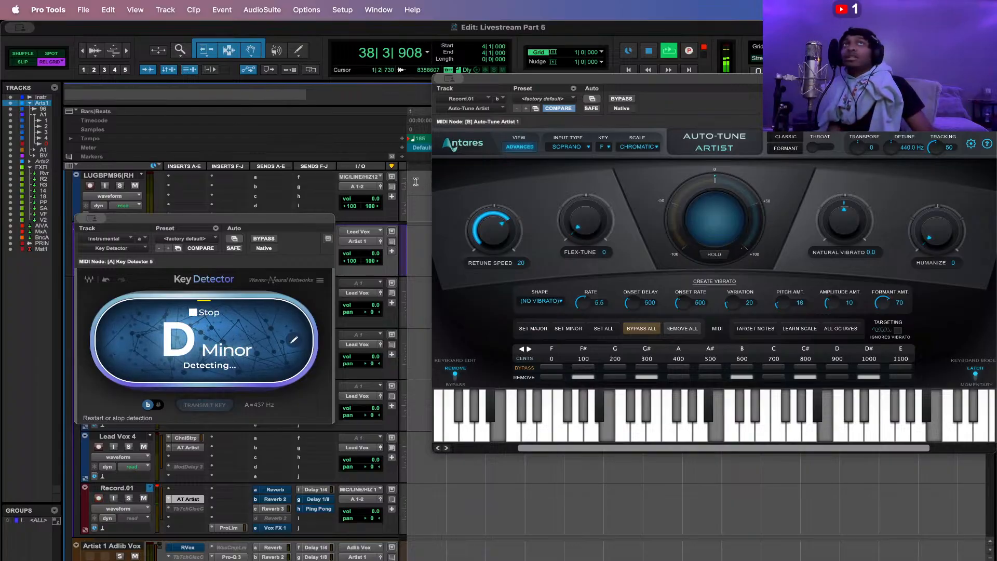
Stop playback and close the Auto-Tune Artist and Key Detector windows.
key("space")
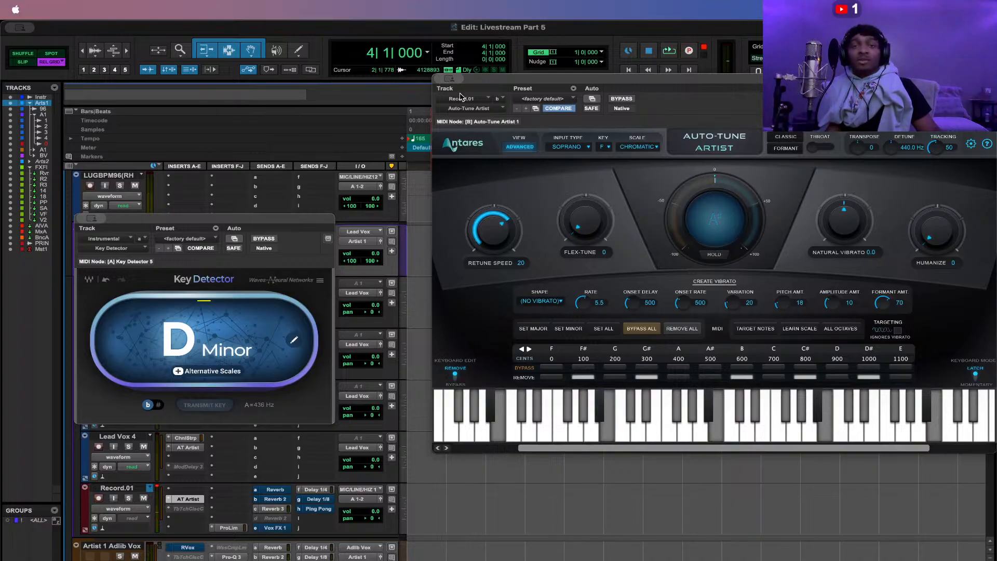
left_click(450, 78)
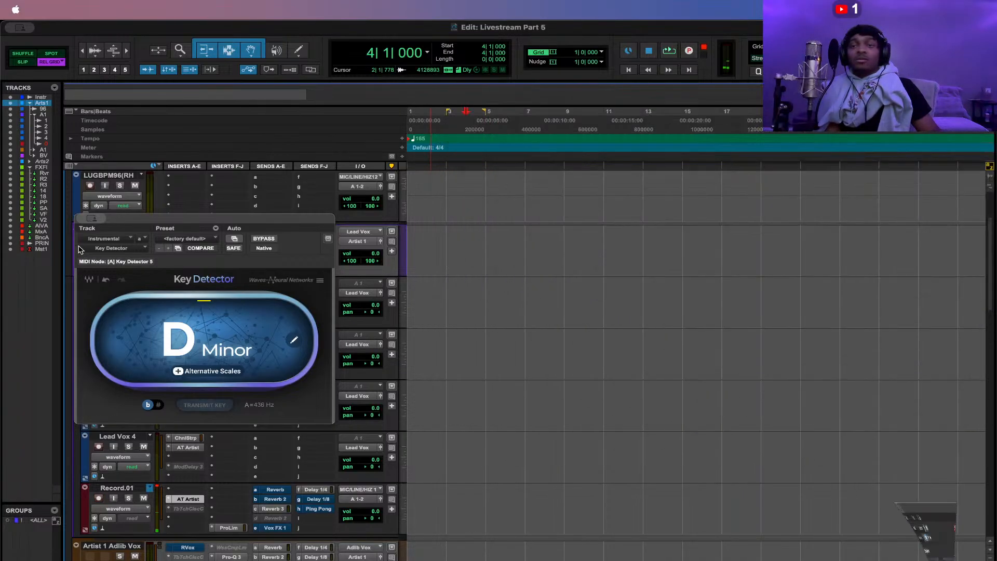
left_click(94, 218)
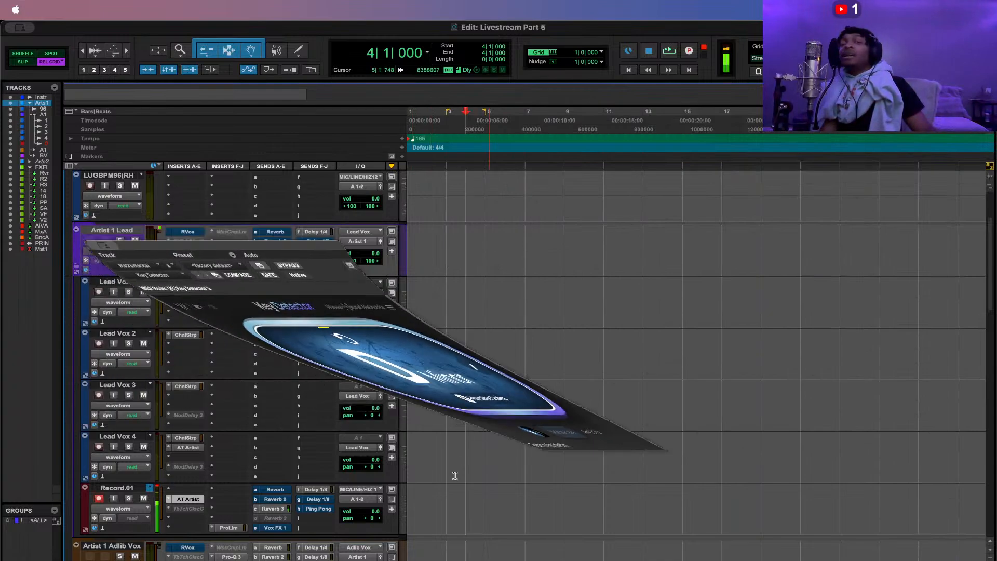
Record a vocal take on Record.01 from bar 1 to about bar 58, and move the recorded clip up to Lead Vox 4.
left_click(448, 495)
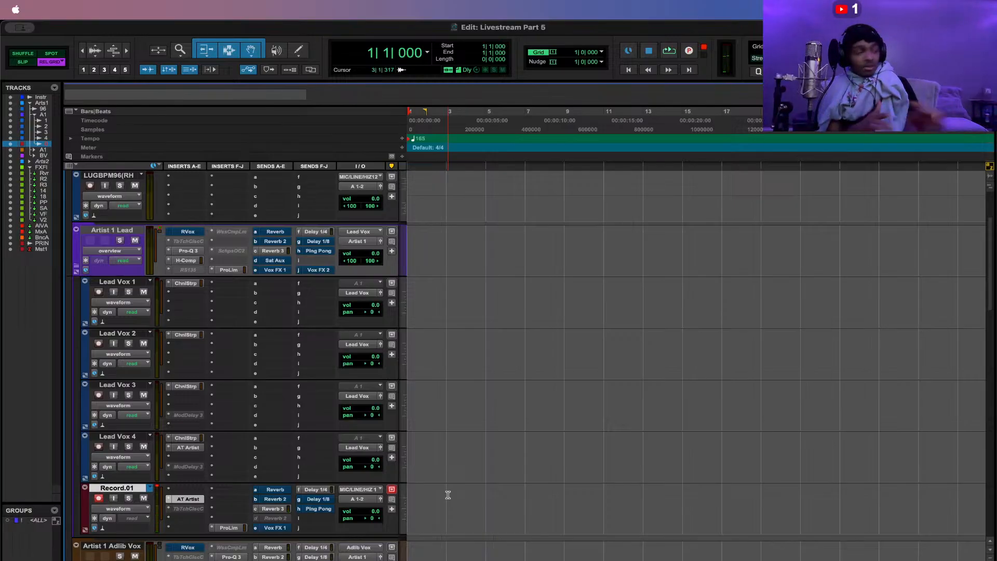
key("space")
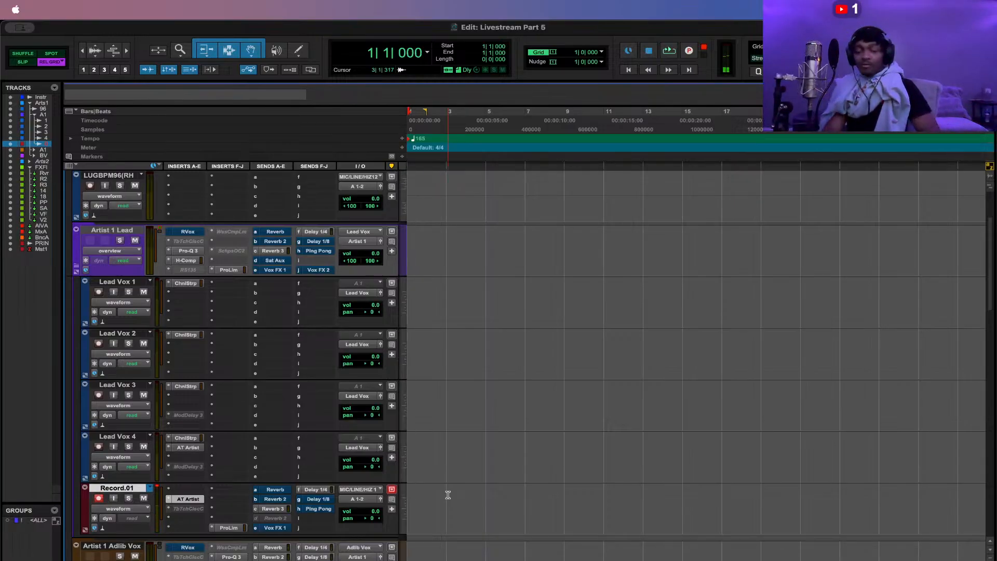
key("space")
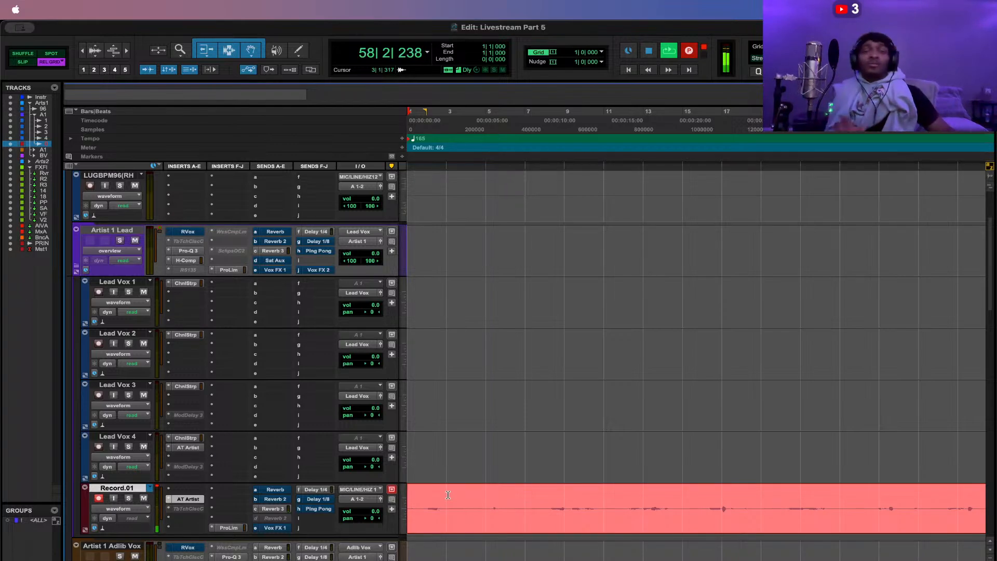
key("space")
left_click_drag(547, 519, 511, 447)
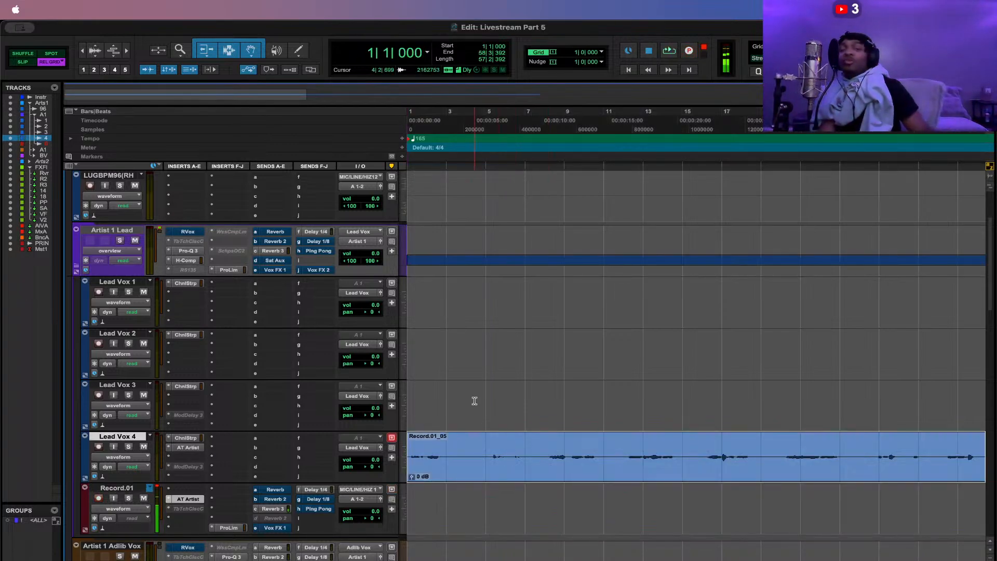
Examine the instrumental's intro against the Lead Vox 4 take, placing the cursor at bars 5, 3 and 9 on Lead Vox 3.
left_click(484, 392)
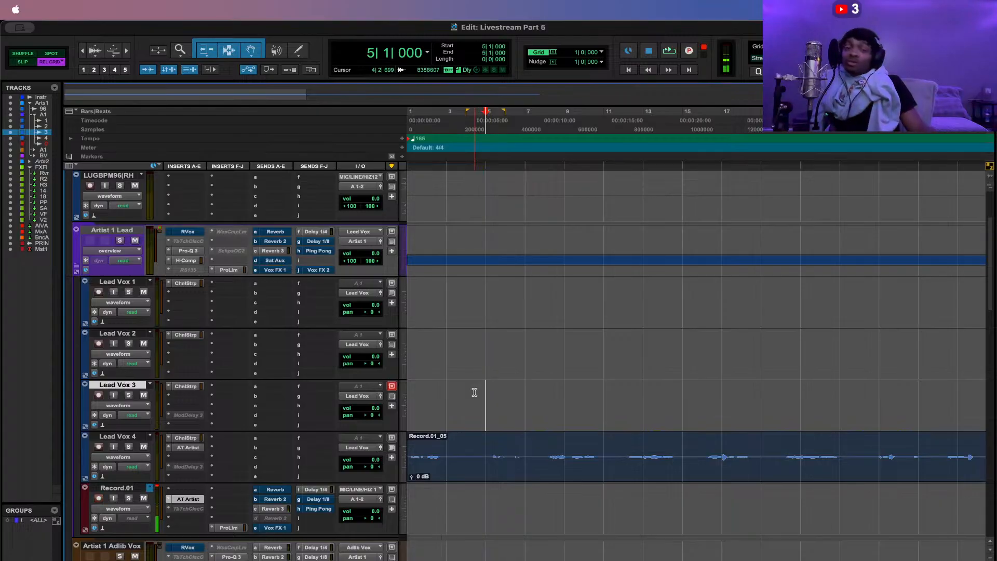
scroll(530, 370, "up", 4)
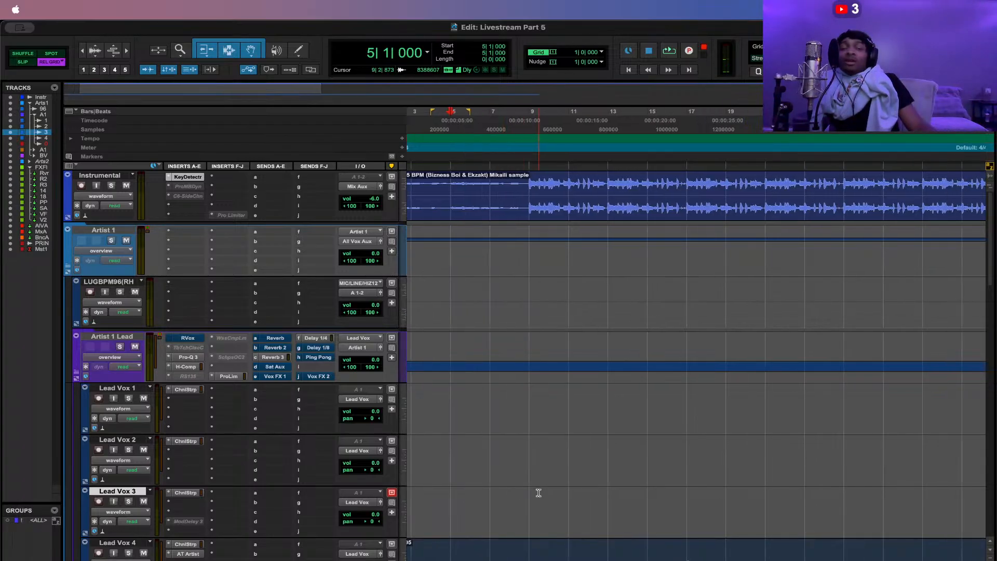
left_click(446, 496)
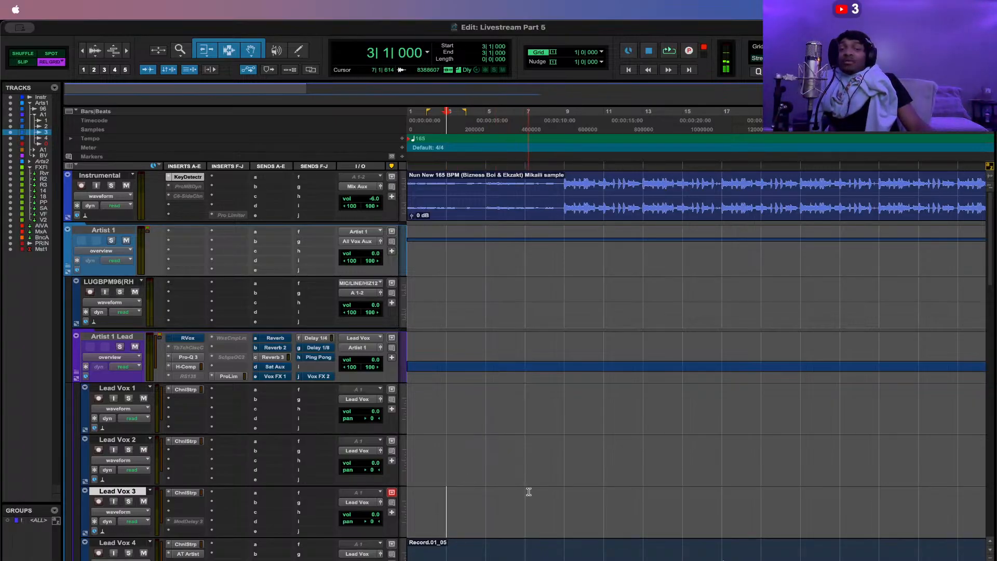
left_click(565, 496)
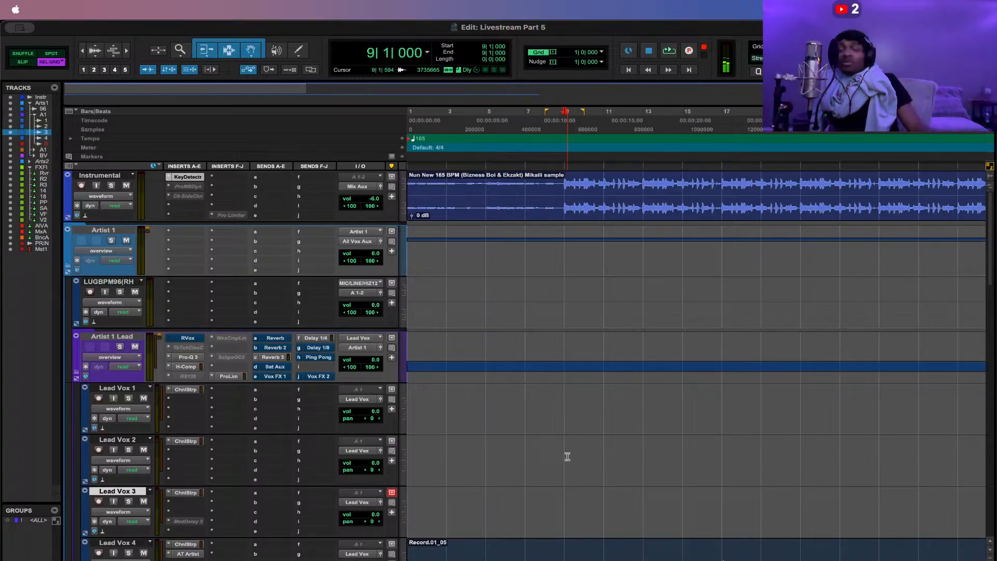
scroll(567, 456, "right", 10)
scroll(567, 457, "right", 15)
scroll(567, 457, "down", 4)
scroll(567, 457, "left", 20)
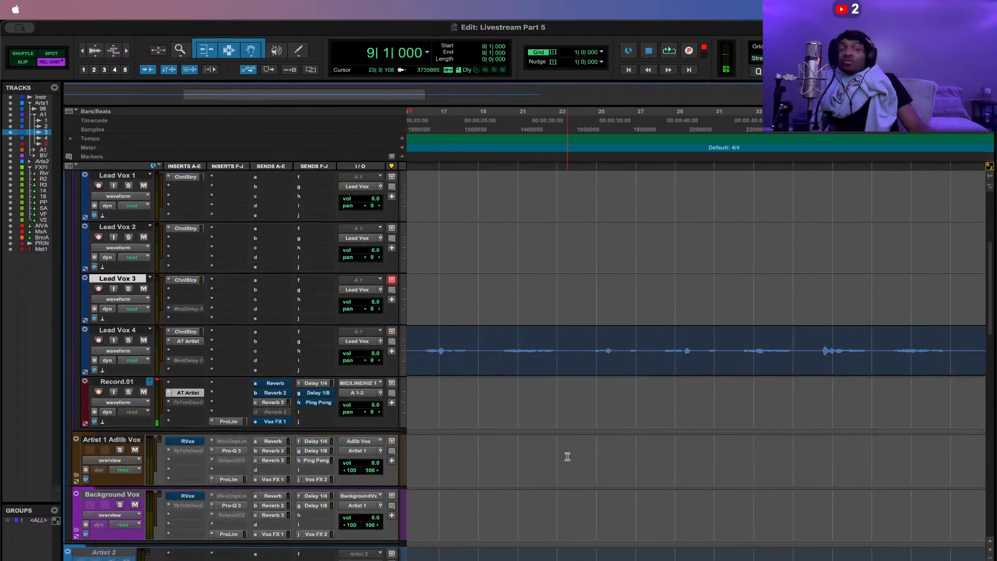
scroll(567, 456, "up", 3)
scroll(567, 457, "up", 1)
scroll(567, 457, "down", 1)
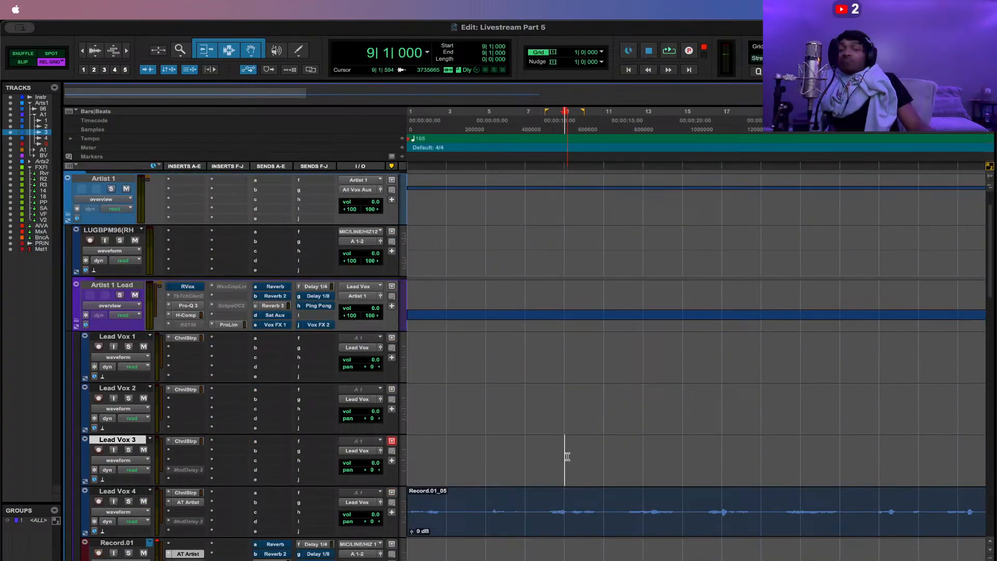
scroll(567, 456, "up", 1)
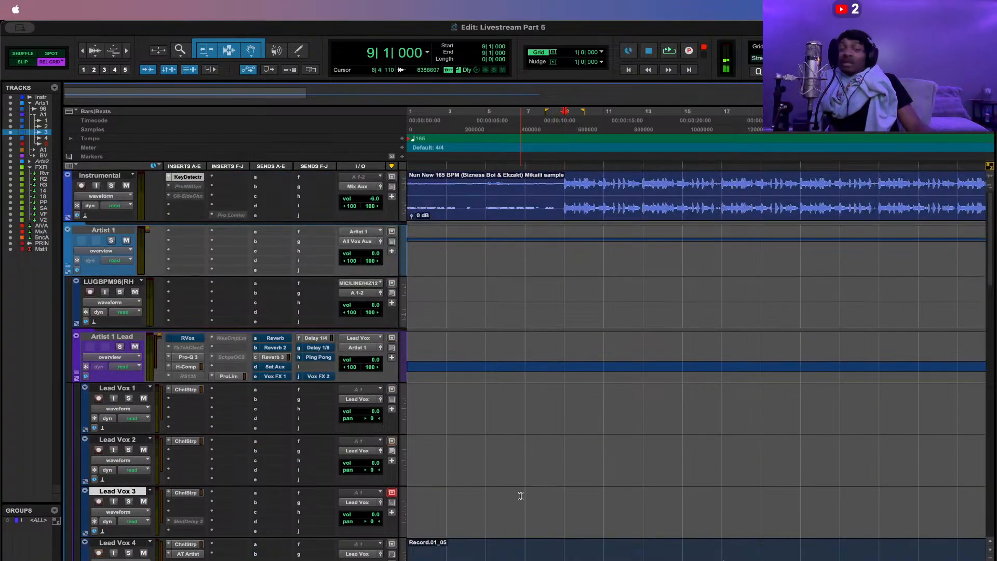
Mark out the intro from bar 1 to bar 9 on Lead Vox 3, and return the cursor to the session start.
left_click_drag(561, 494, 405, 492)
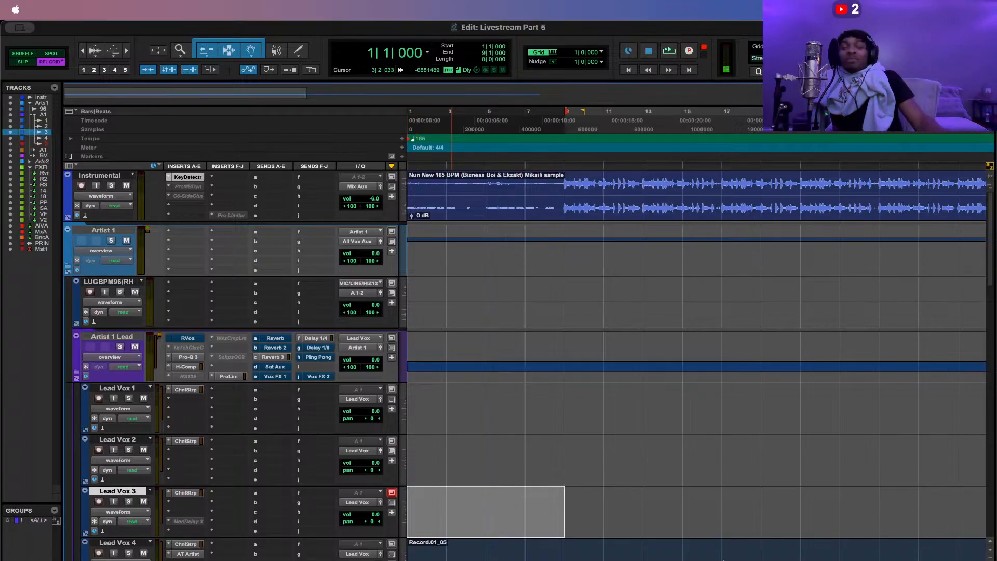
left_click(563, 497)
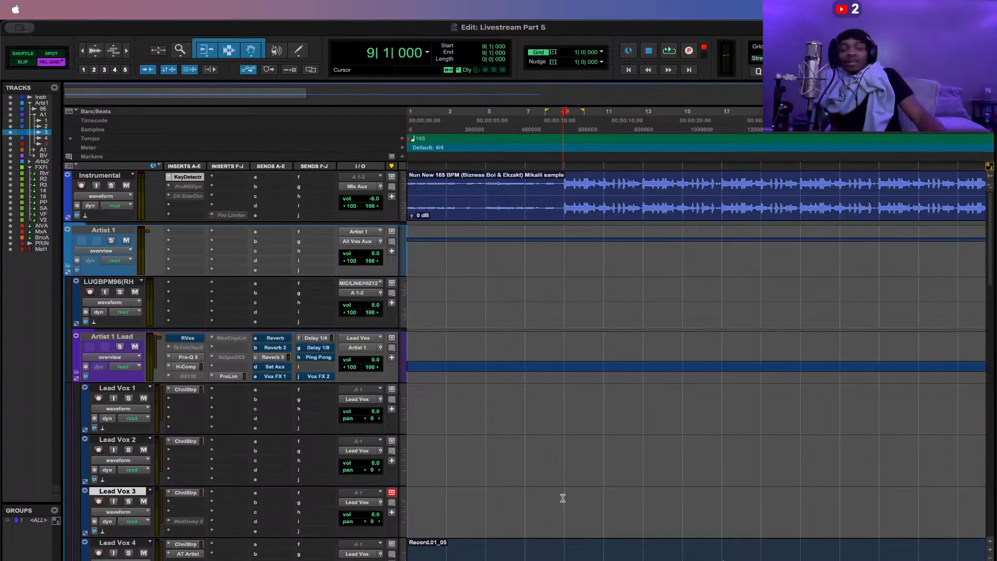
key("Return")
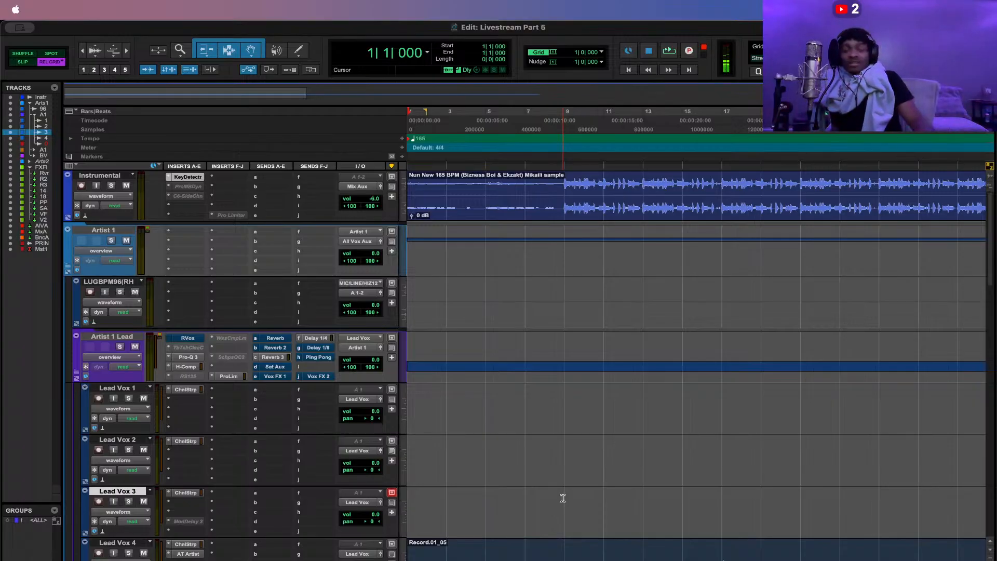
left_click(441, 496)
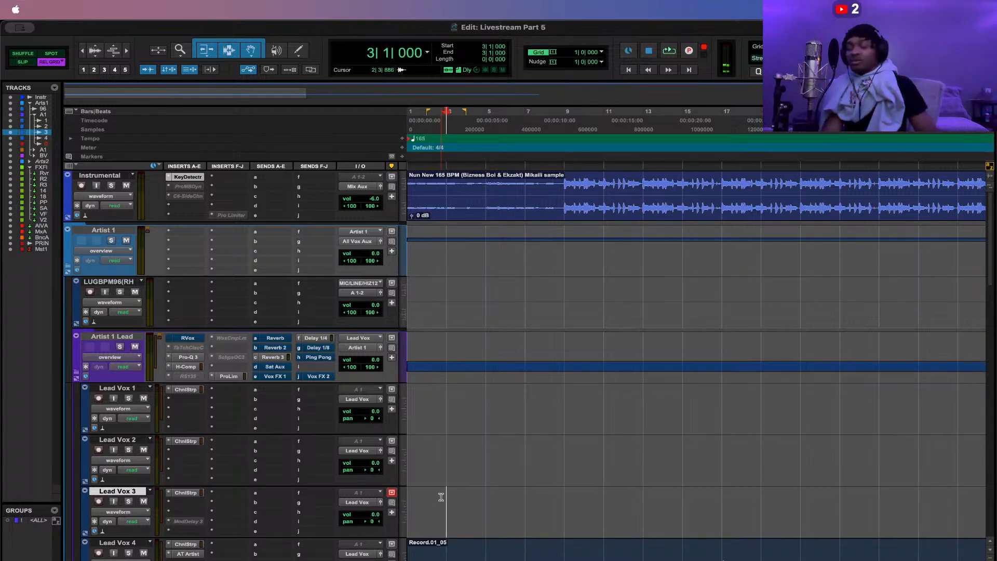
key("space")
key("Return")
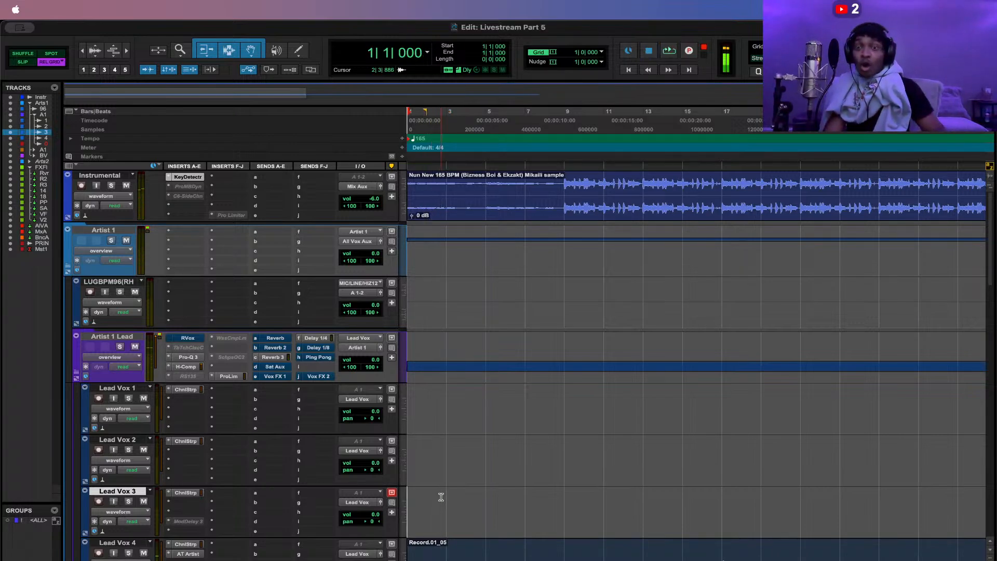
Copy the Auto-Tune Artist insert onto Lead Vox 1, Lead Vox 2 and Lead Vox 3.
scroll(440, 497, "down", 4)
scroll(441, 497, "up", 2)
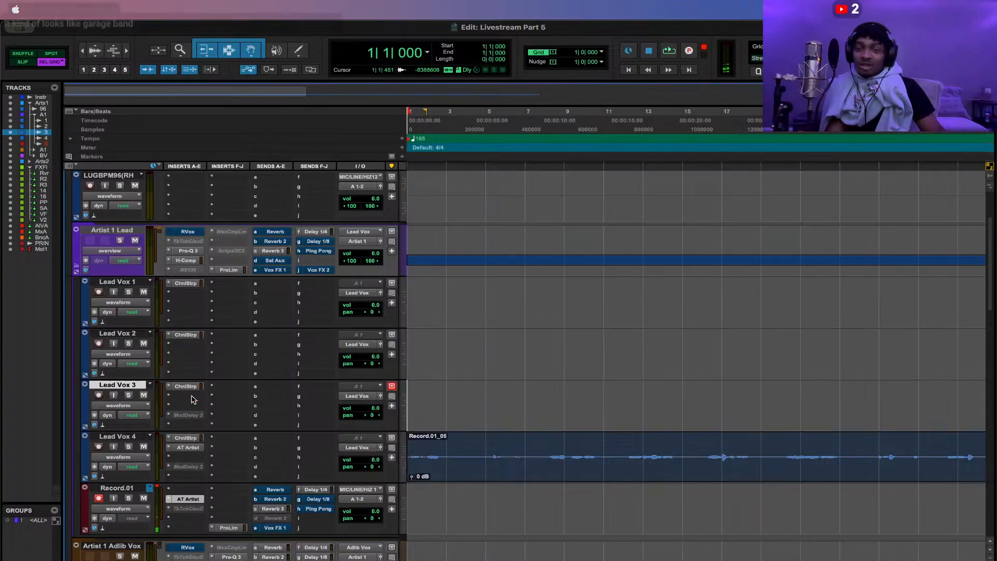
left_click_drag(191, 399, 188, 294)
Play back the Lead Vox 4 take from the session start and delete its opening up to 7|3|835.
key("space")
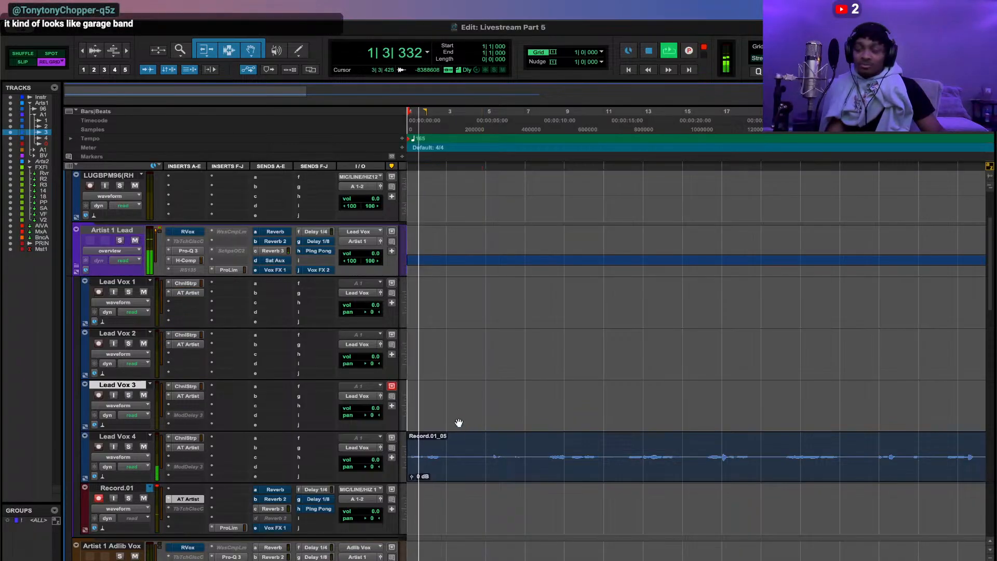
left_click(484, 446)
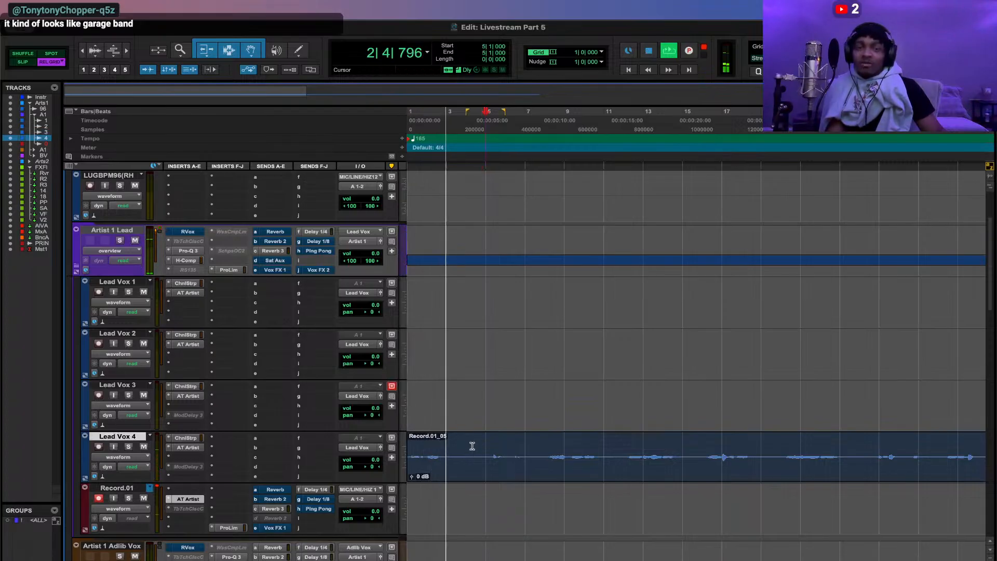
left_click_drag(473, 446, 373, 449)
key("Delete")
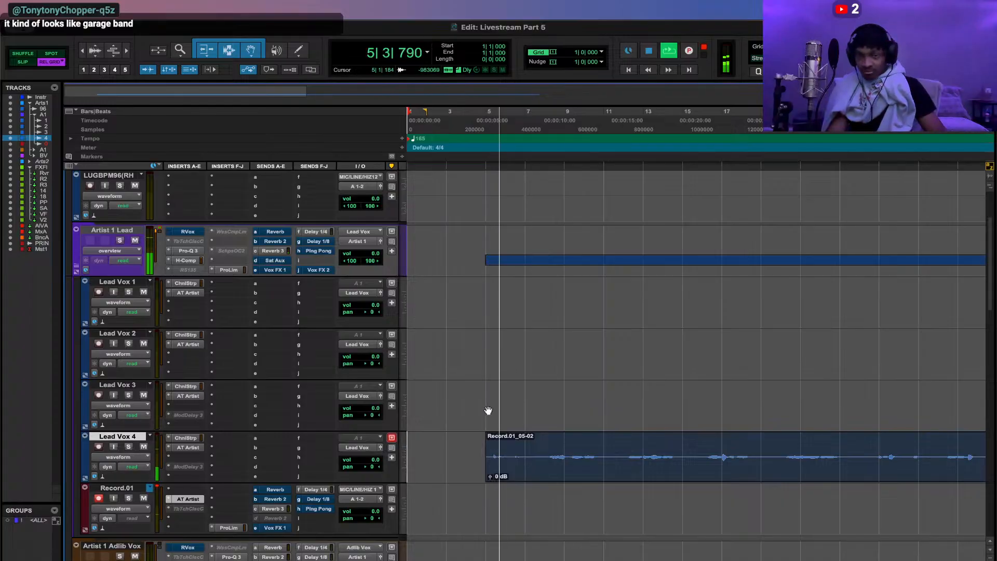
left_click_drag(455, 467, 539, 481)
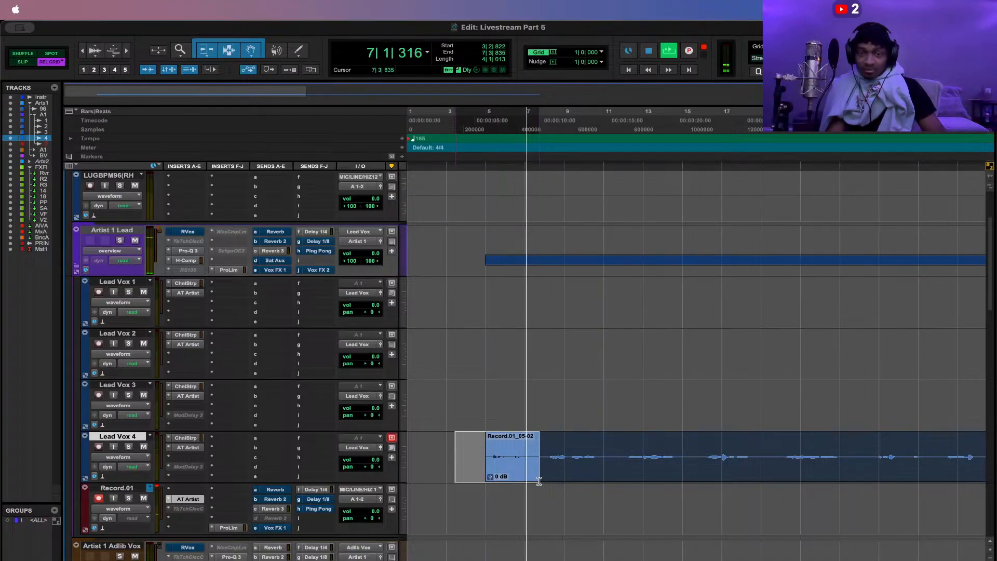
key("Delete")
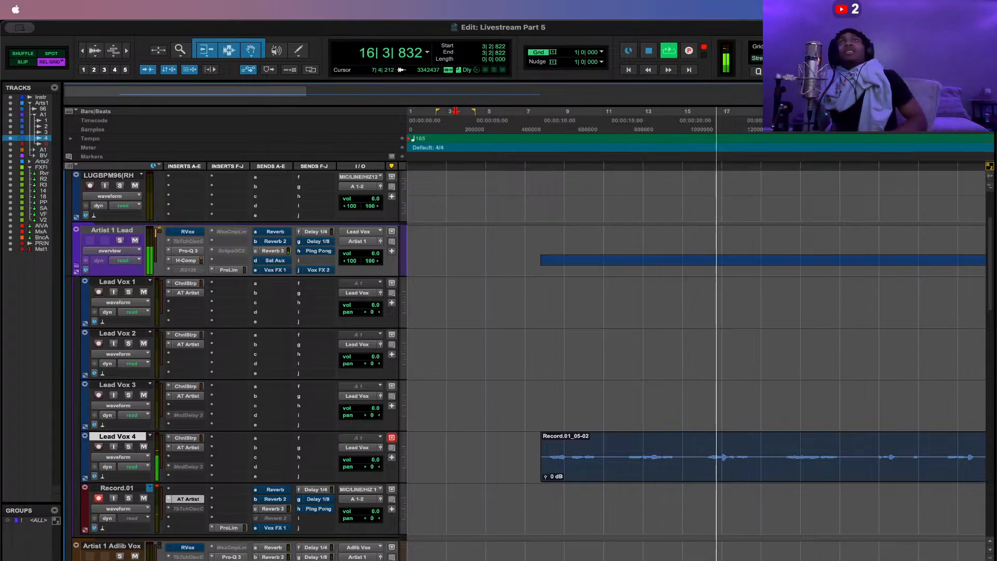
key("space")
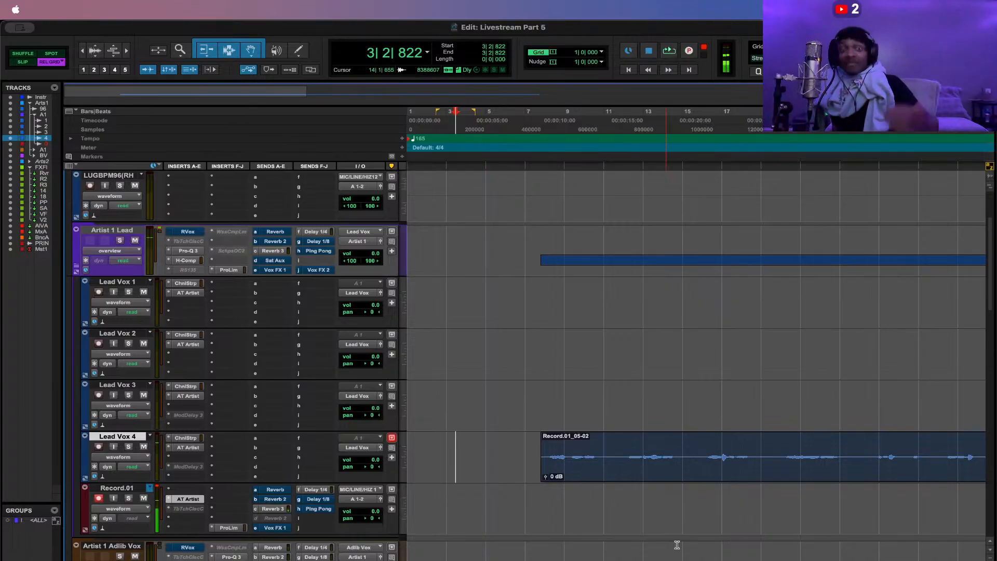
Enable input monitoring on Record.01 and trim the end of the Lead Vox 4 clip to 57|4|151.
left_click(113, 498)
scroll(674, 433, "right", 15)
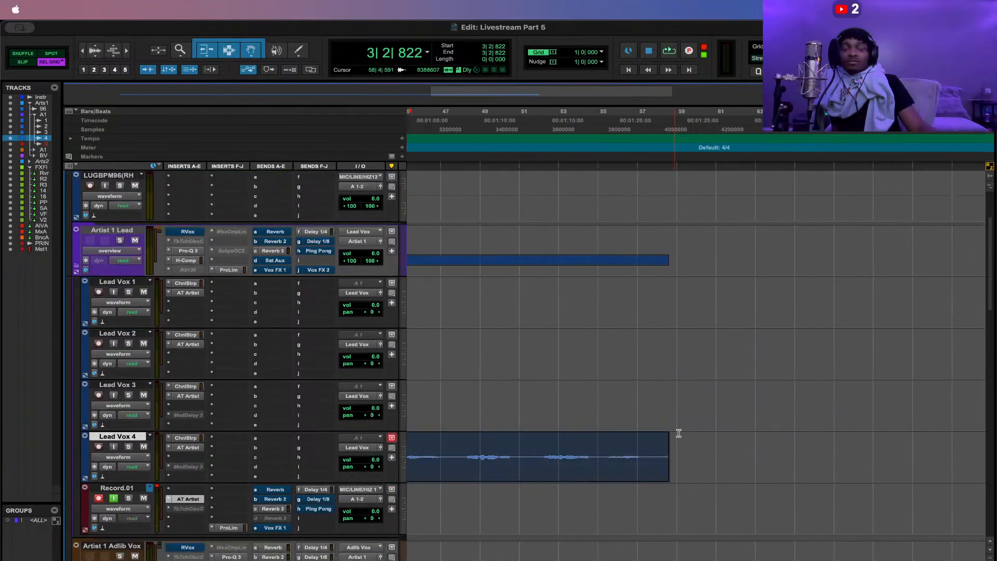
left_click_drag(668, 441, 651, 444)
Trim the start of the Lead Vox 4 clip to 7|4|888, just before bar 8.
scroll(651, 444, "left", 15)
scroll(652, 445, "up", 2)
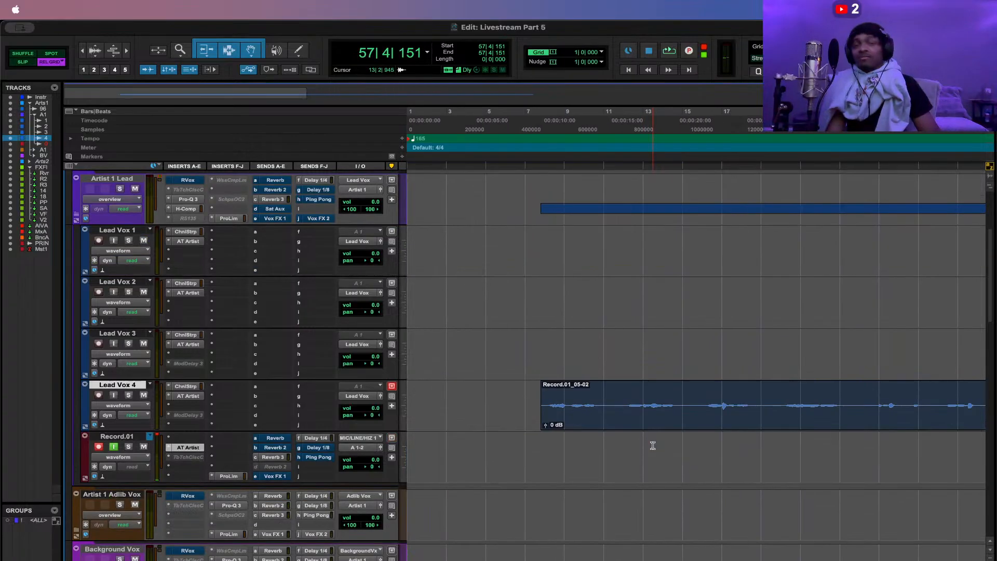
scroll(653, 445, "up", 1)
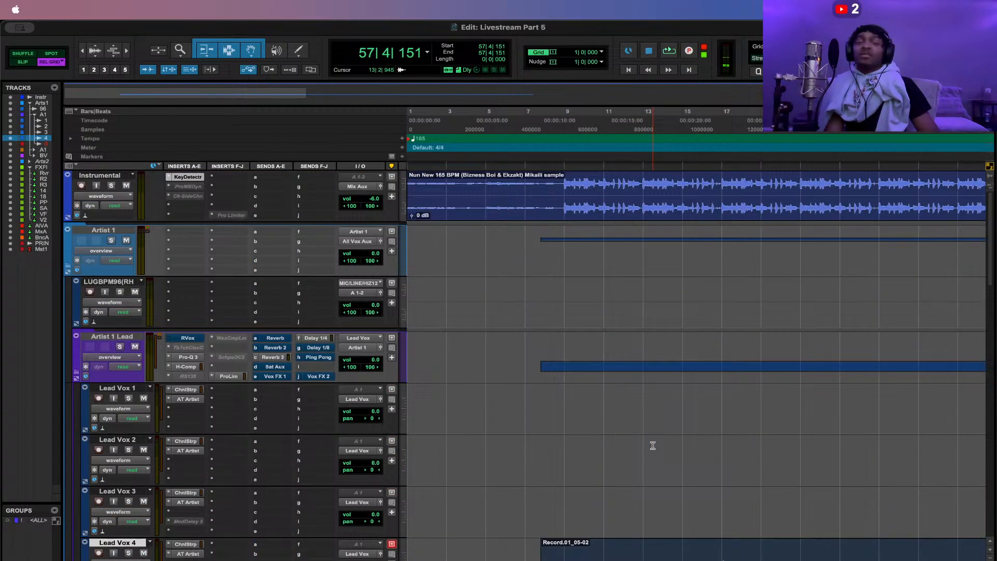
scroll(653, 445, "down", 3)
scroll(653, 445, "up", 3)
scroll(653, 445, "down", 1)
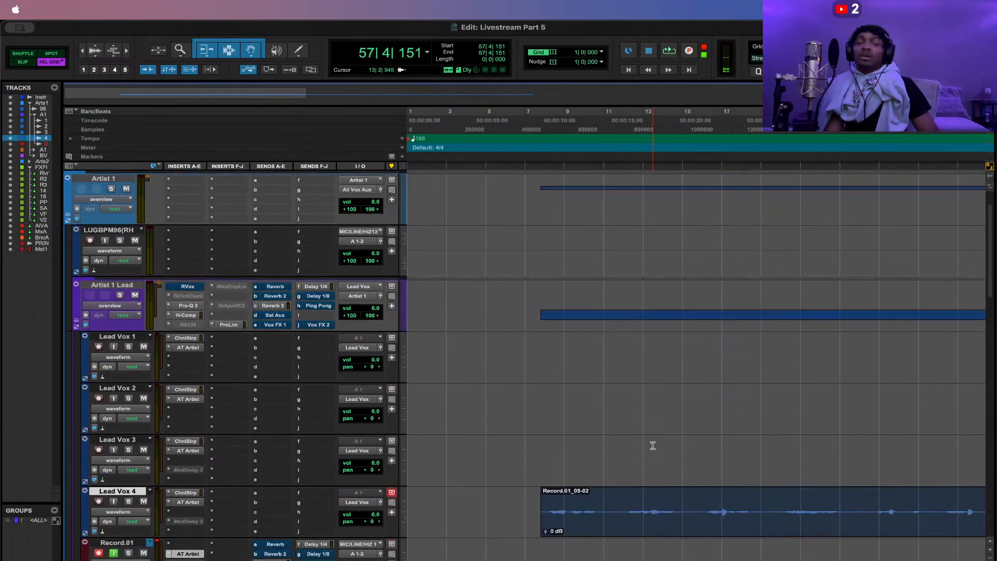
left_click(565, 442)
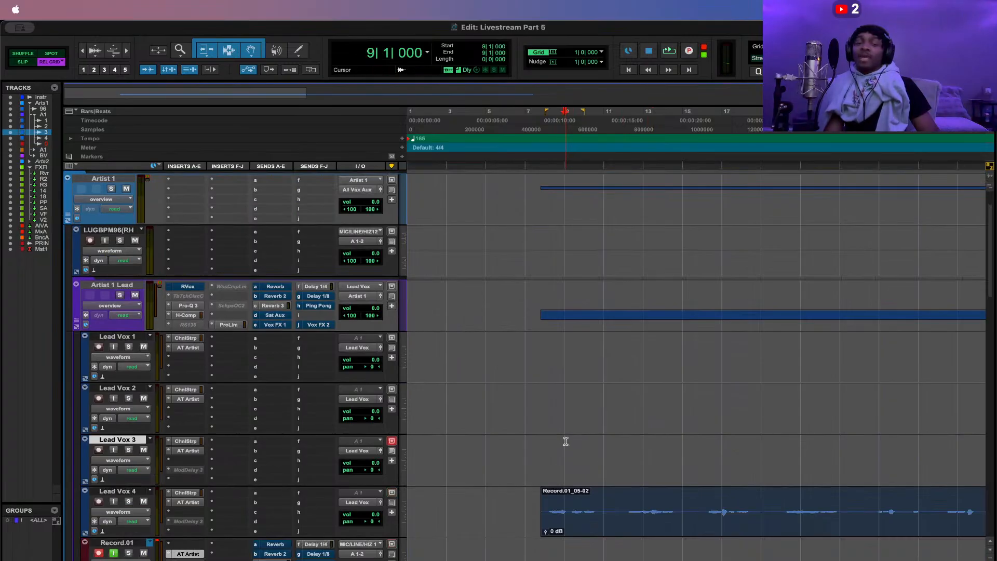
left_click_drag(525, 510, 543, 512)
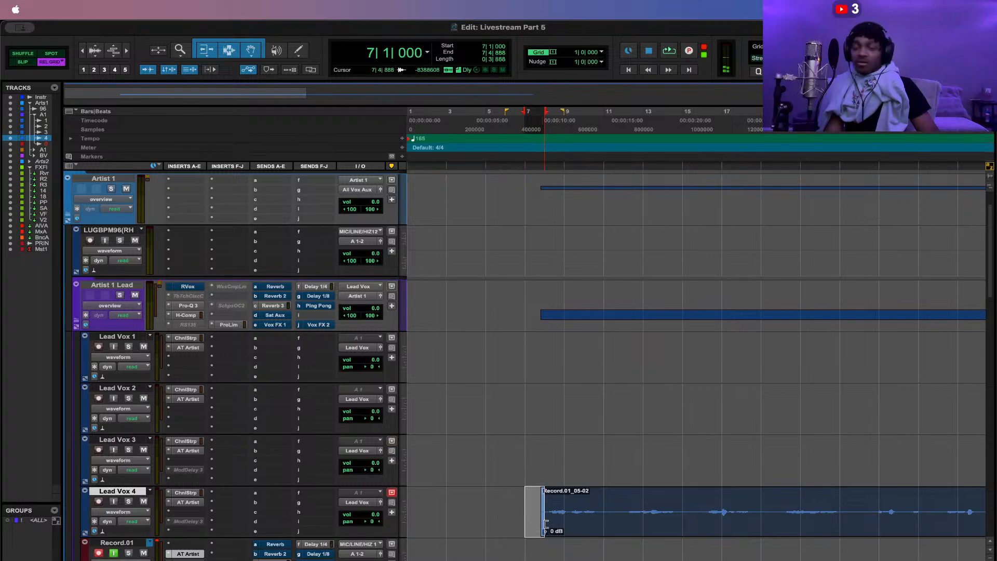
Play the session from bar 9 and split the Lead Vox 4 clip at bar 11.
left_click(563, 445)
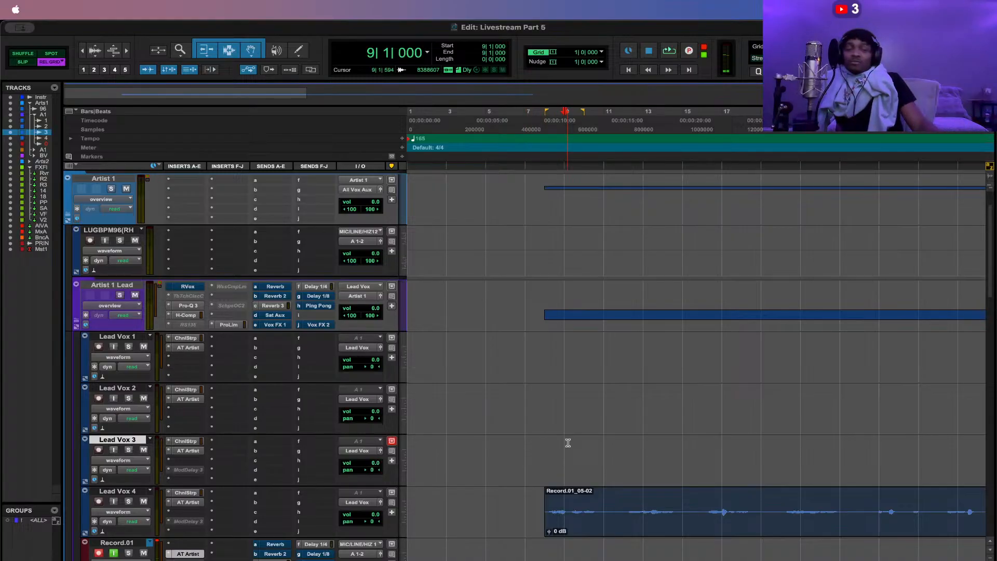
key("space")
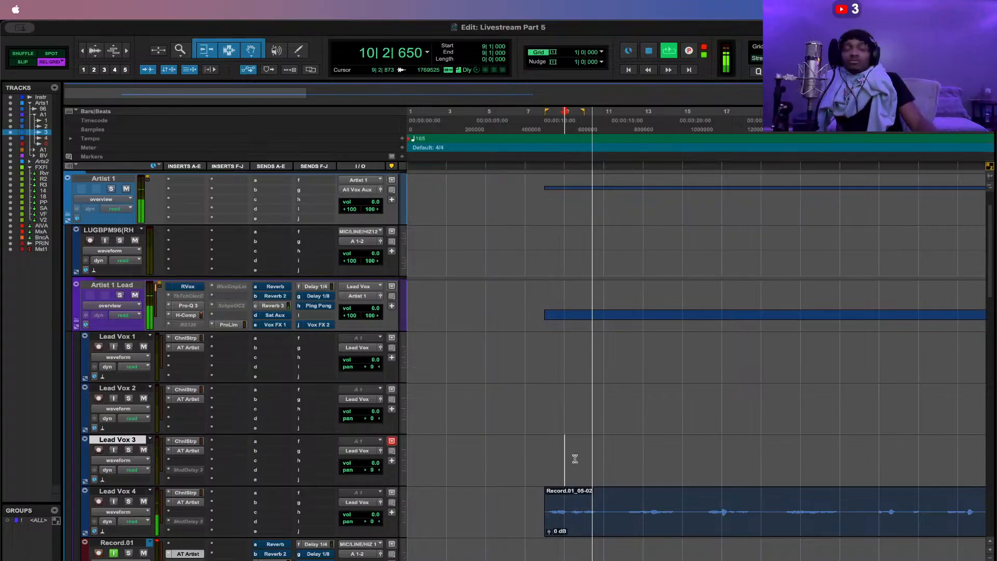
scroll(575, 457, "down", 3)
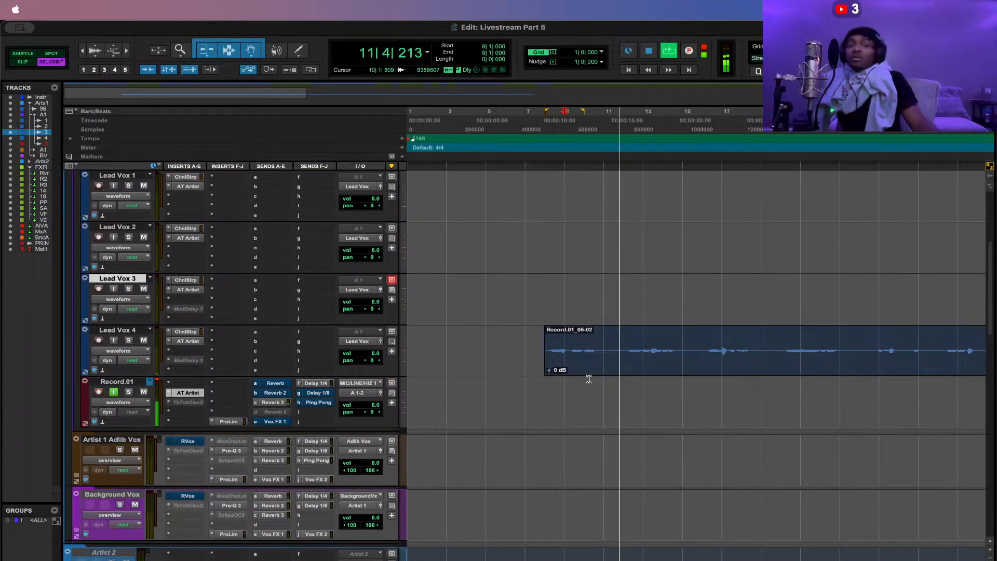
left_click(604, 337)
key("space")
key("super+e")
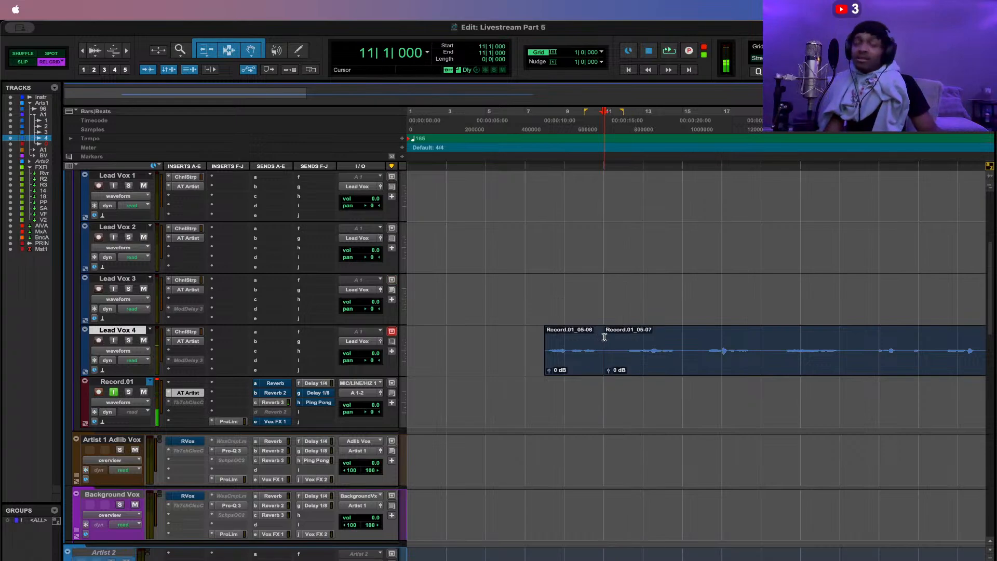
Show the playlists of Record.01 and move both Lead Vox 4 clips into a new lane below Record.01_04.
left_click(582, 360)
left_click(136, 403)
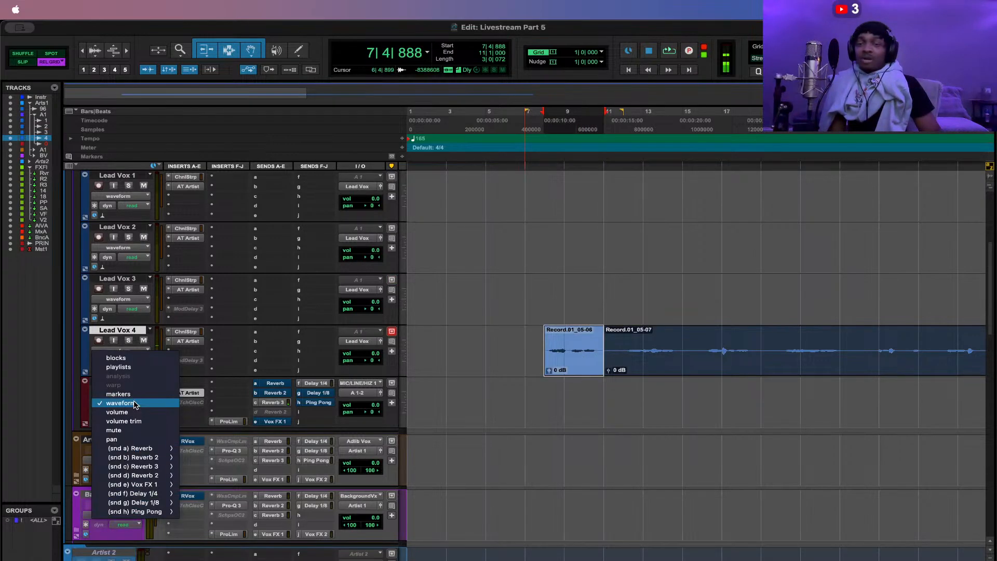
left_click(131, 367)
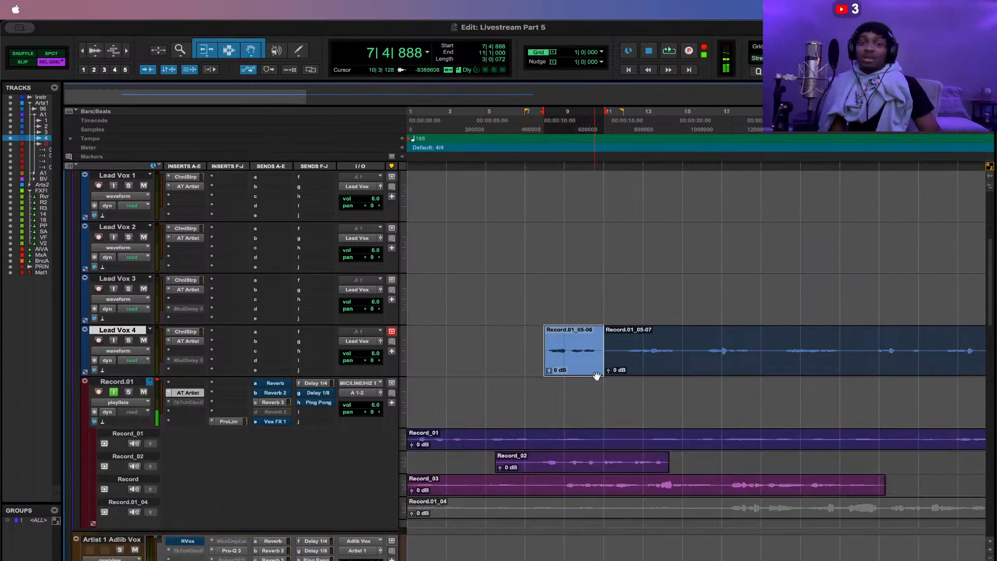
left_click(641, 367)
left_click(571, 359, "shift")
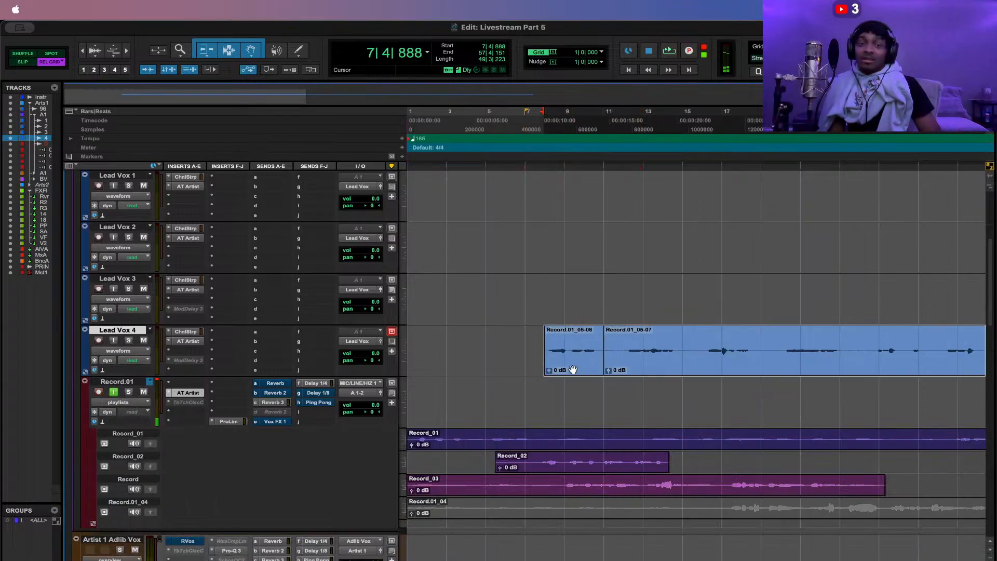
left_click_drag(571, 359, 568, 522)
Record a vocal take on Record.01 from bar 7 to about bar 15, and move it up to Lead Vox 4.
left_click(545, 337)
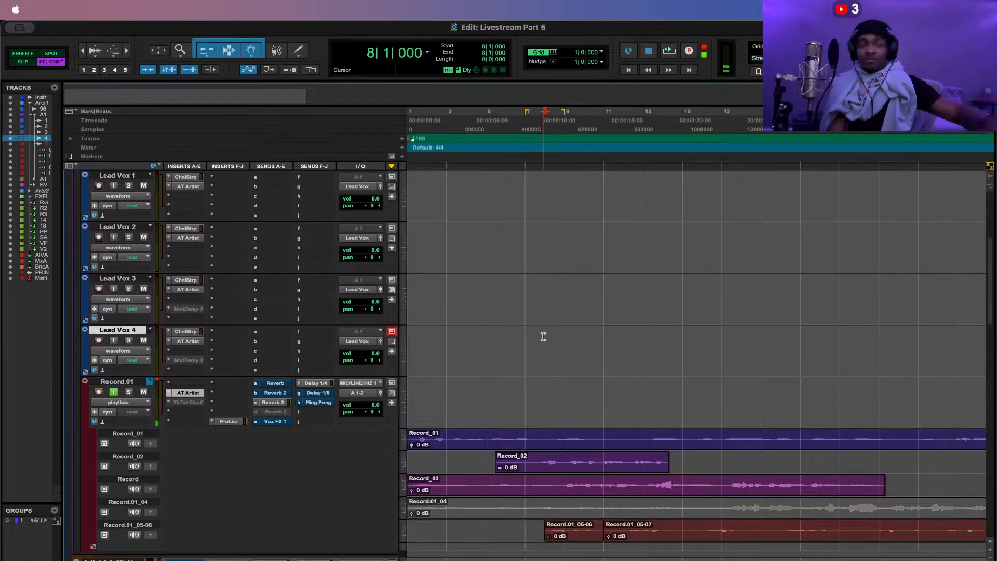
left_click(526, 337)
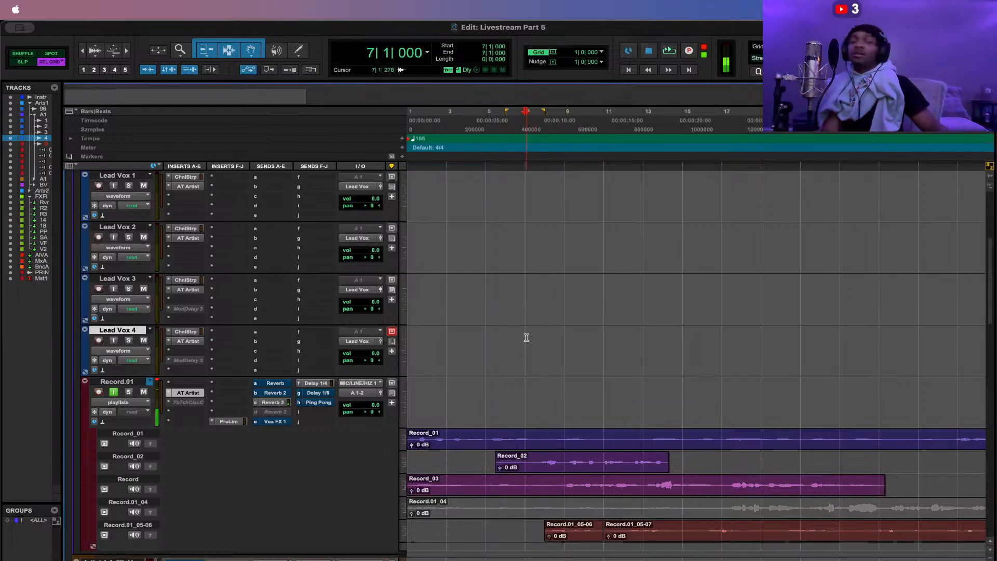
key("space")
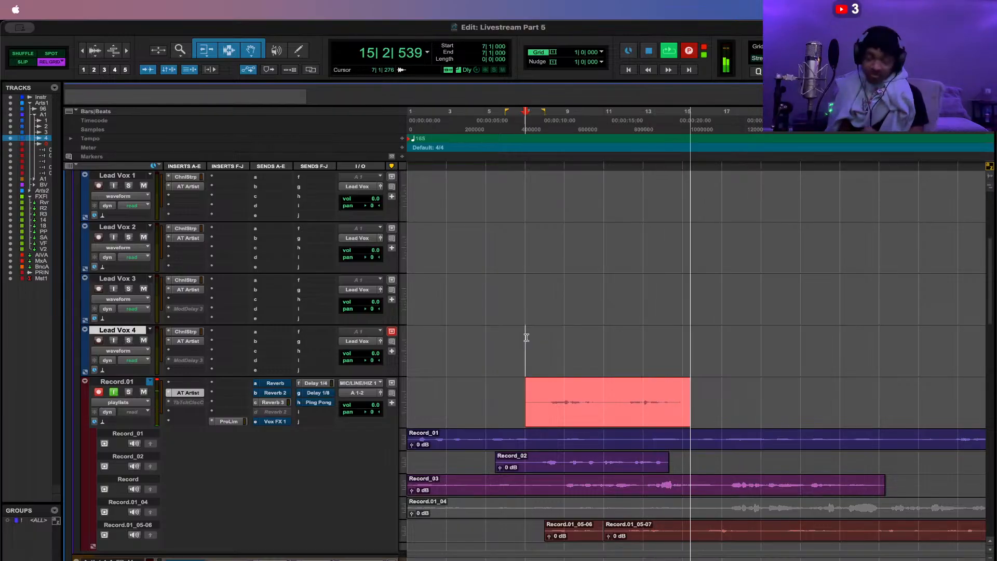
key("space")
left_click_drag(596, 425, 571, 362)
Trim the start of the new Lead Vox 4 take to 7|4|776.
left_click_drag(507, 338, 540, 379)
key("Delete")
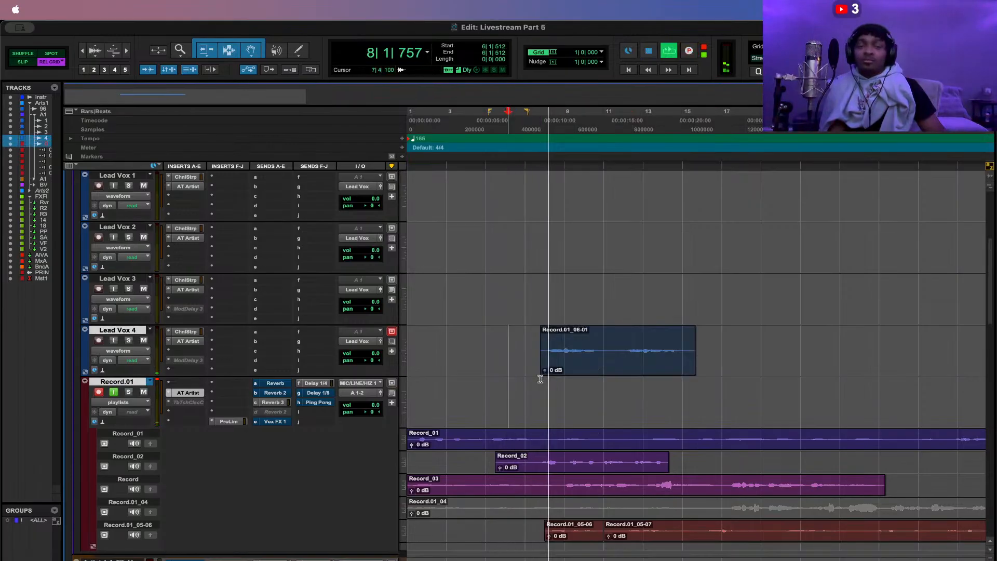
left_click_drag(521, 339, 544, 355)
key("Delete")
Try to record another take on Record.01 under the Lead Vox 4 clip, discard the attempts, and delete that clip.
left_click(524, 394)
key("space")
key("space")
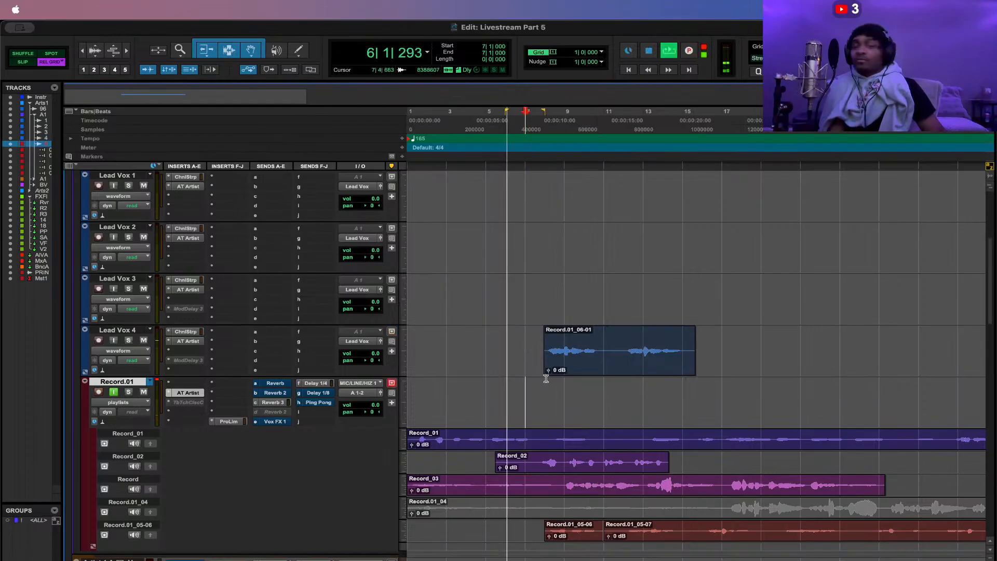
left_click(565, 369)
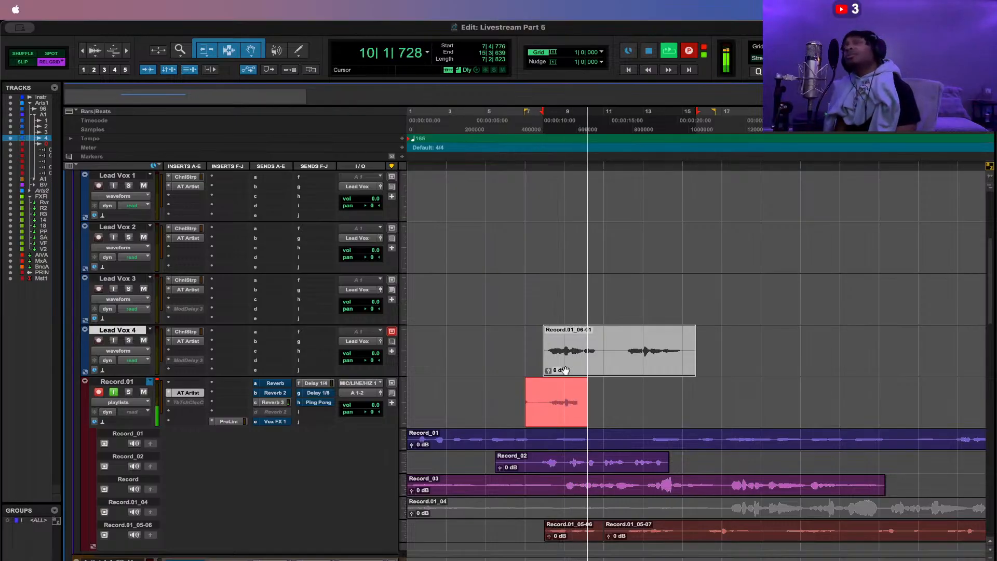
key("super+period")
key("super+space")
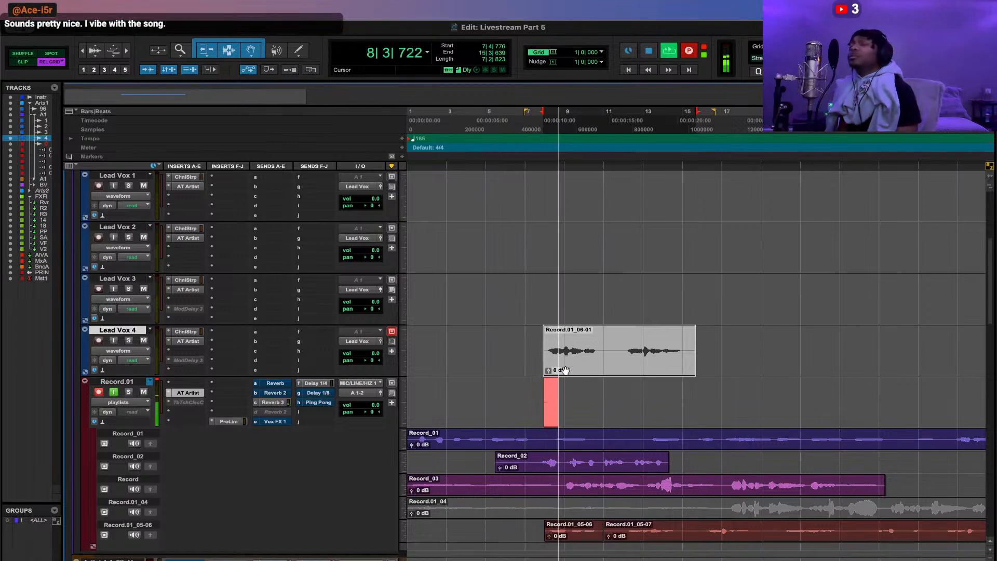
key("super+period")
key("Delete")
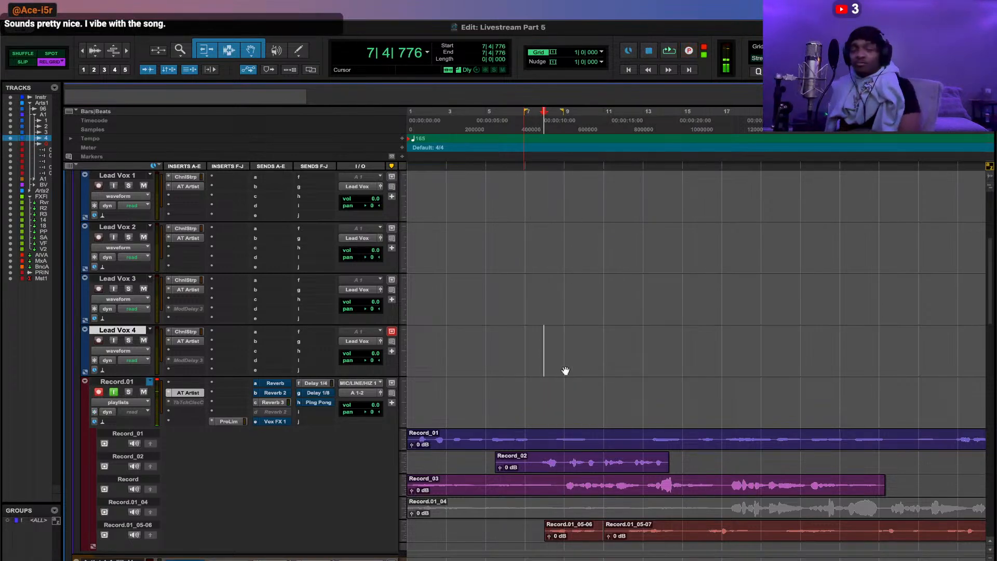
Try recording a vocal take on Record.01 from bar 7, and undo the recording.
left_click(539, 391)
left_click(525, 391)
key("super+space")
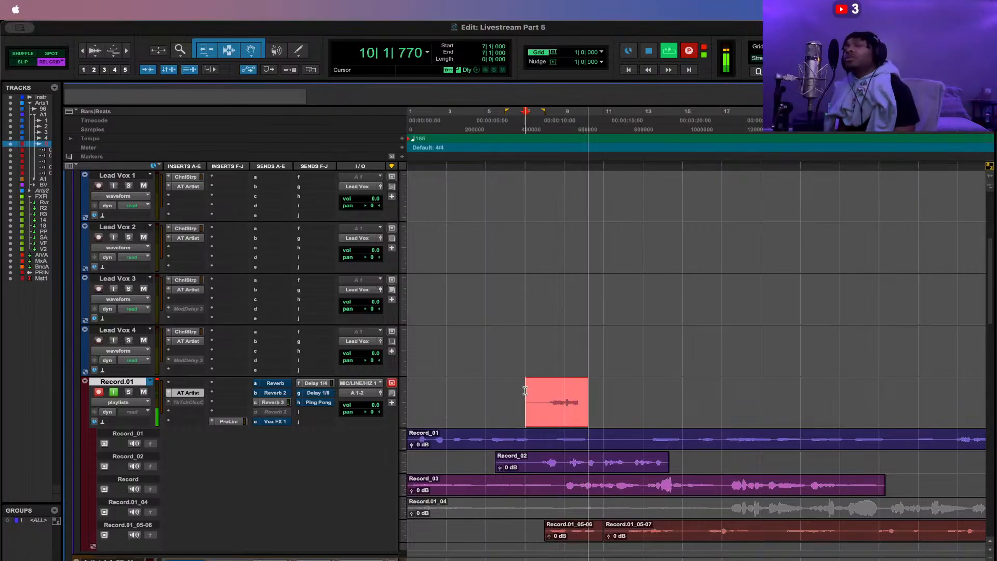
key("space")
key("super+z")
Record a vocal take on Record.01 from bar 7 to about bar 11, and move the clip to Lead Vox 4.
key("super+space")
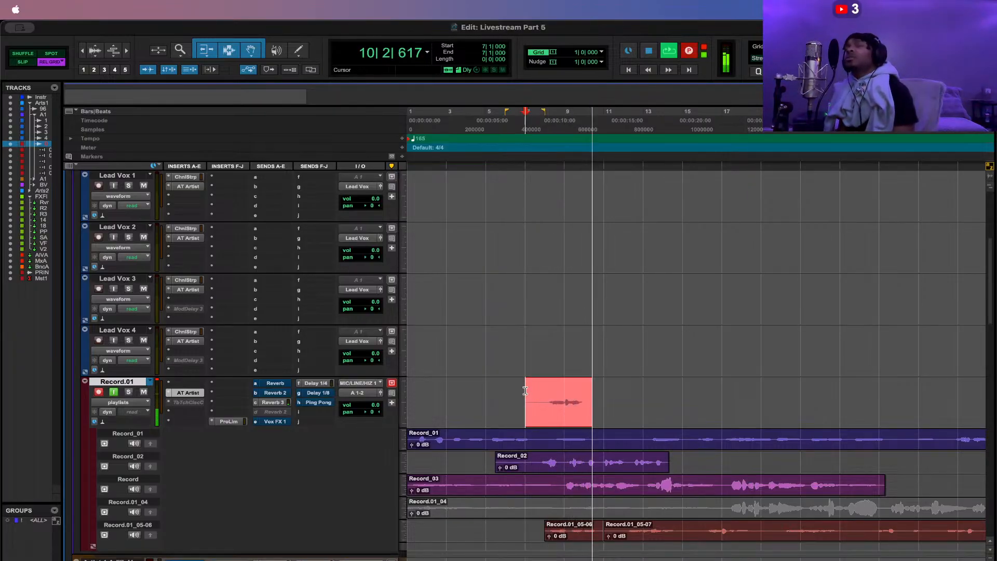
key("space")
key("space")
left_click_drag(555, 413, 544, 375)
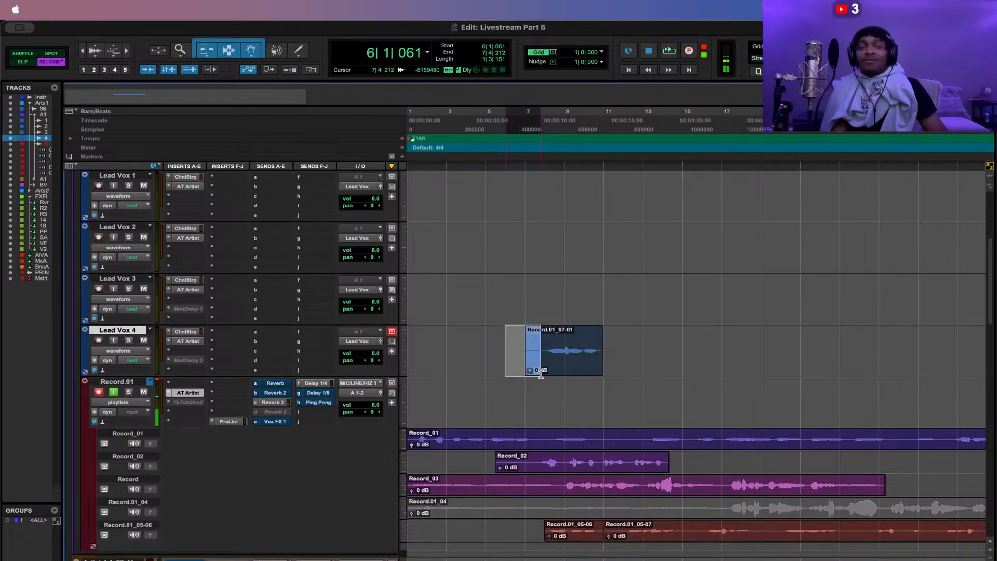
Trim the start of the Lead Vox 4 clip to bar 8 and play it back from bar 7.
key("Delete")
left_click(566, 277)
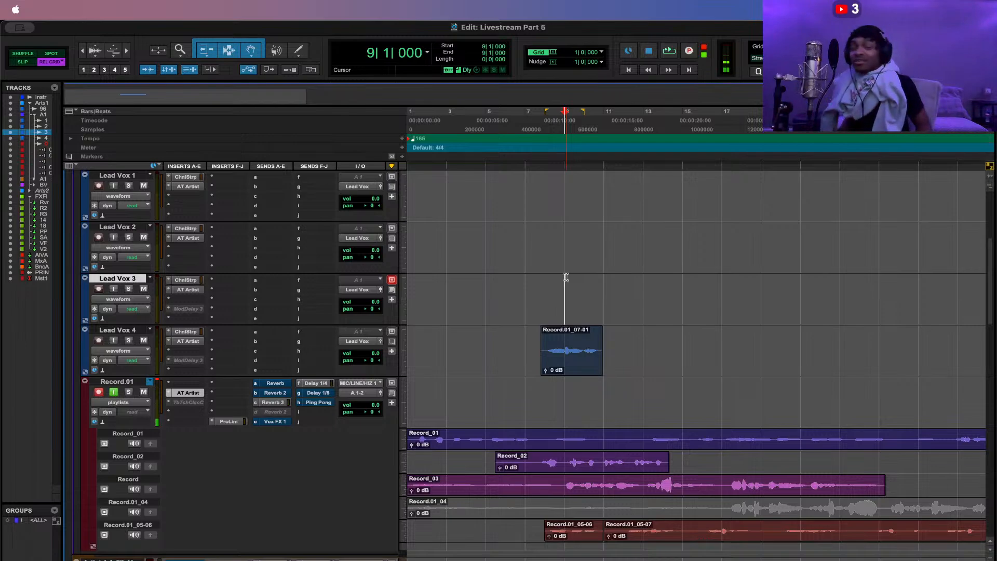
left_click(539, 292)
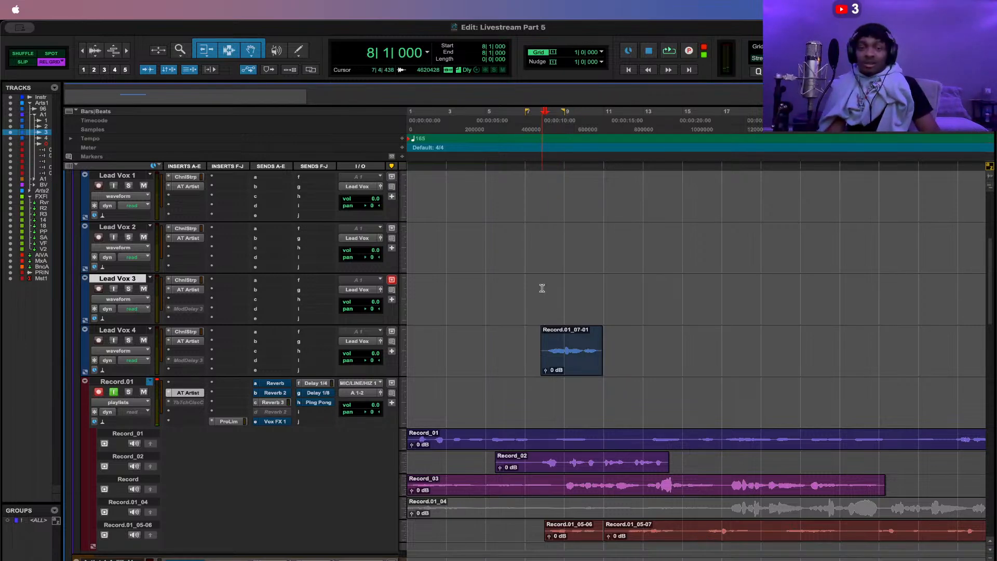
left_click_drag(541, 288, 525, 365)
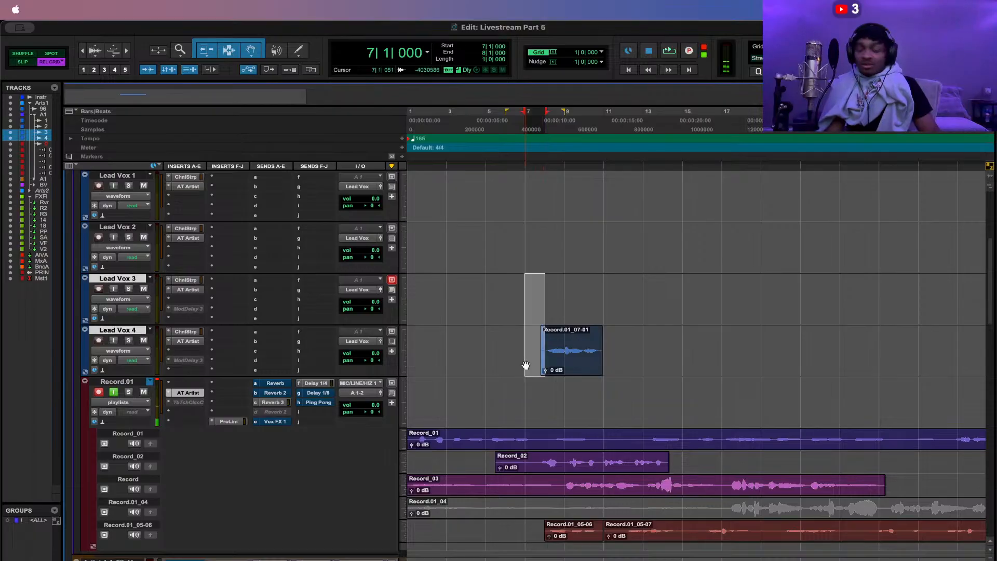
key("Delete")
key("space")
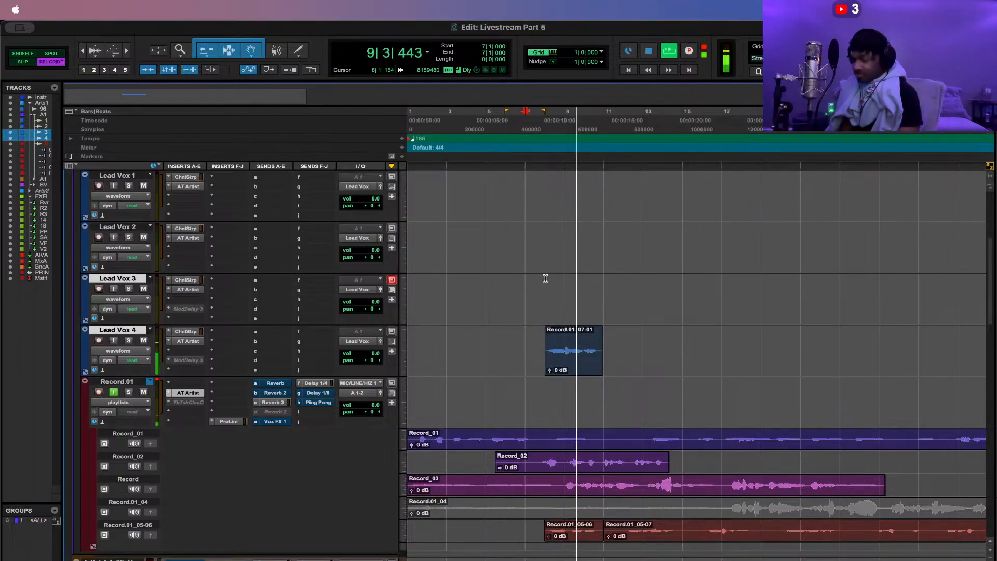
key("space")
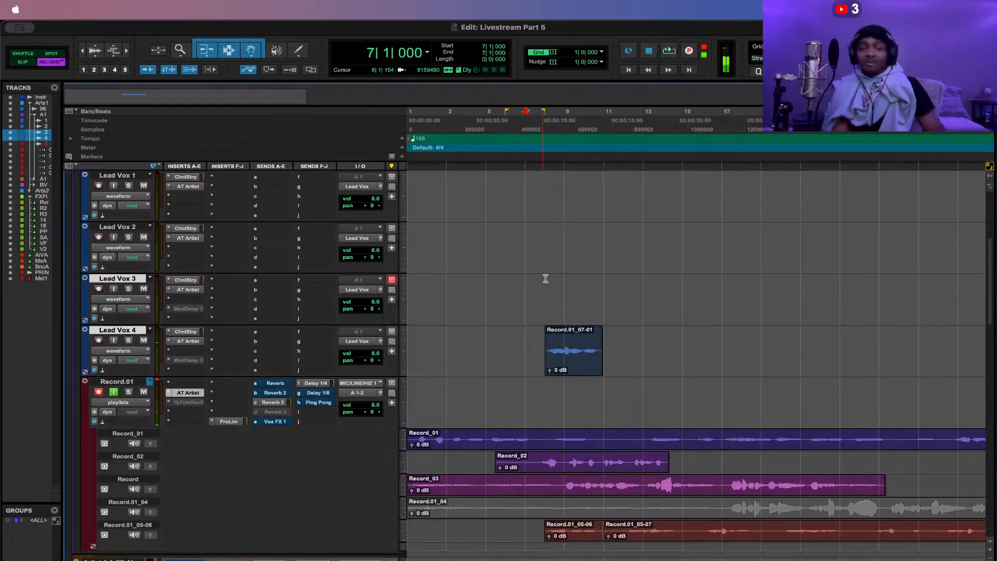
Move the vocal clip at bar 8 from Lead Vox 4 to Lead Vox 3, and narrow the Edit window.
left_click_drag(563, 356, 545, 280)
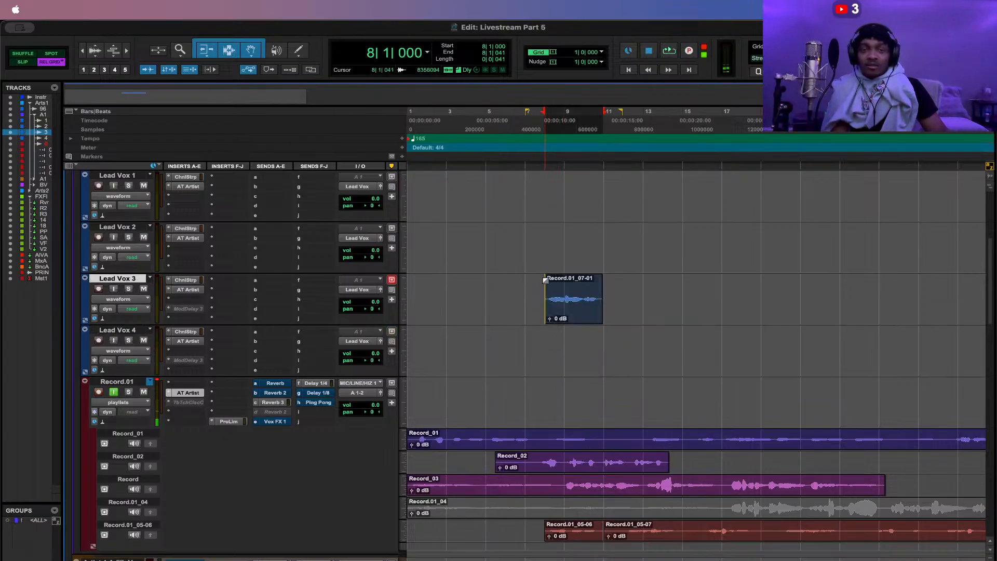
left_click(565, 393)
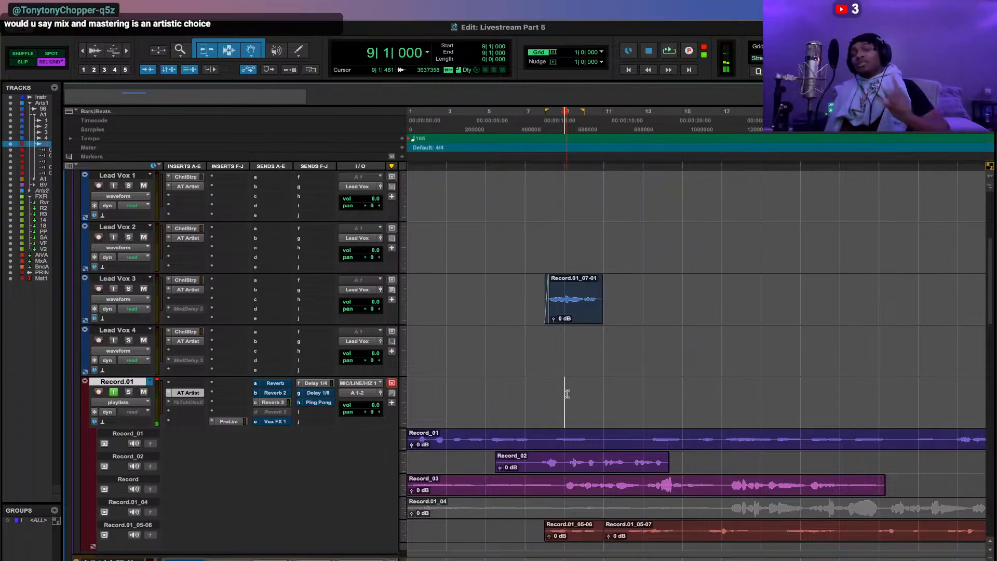
left_click_drag(993, 212, 708, 212)
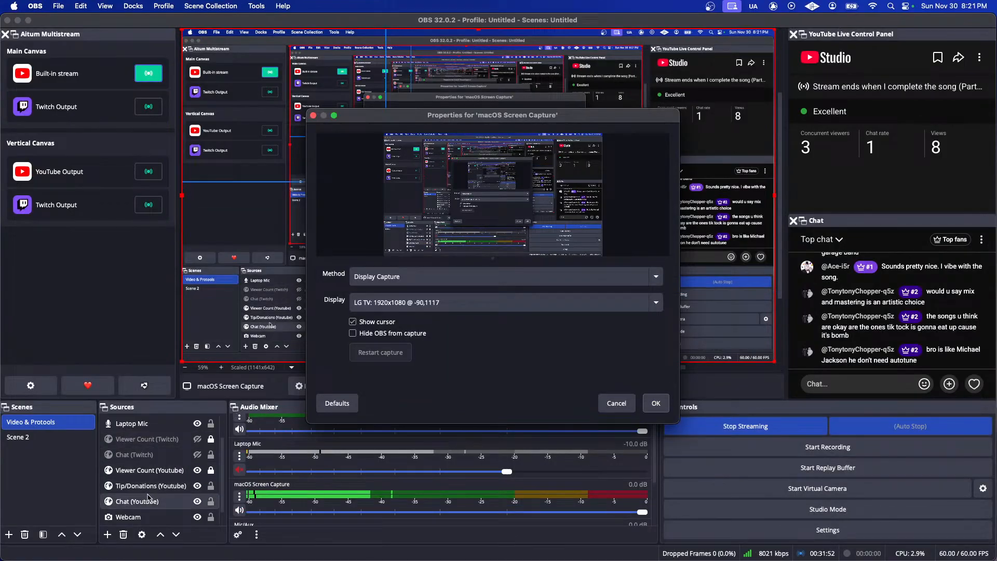
In OBS, minimise the main window and confirm the macOS Screen Capture source's properties with Display Capture on the LG TV.
scroll(166, 478, "down", 1)
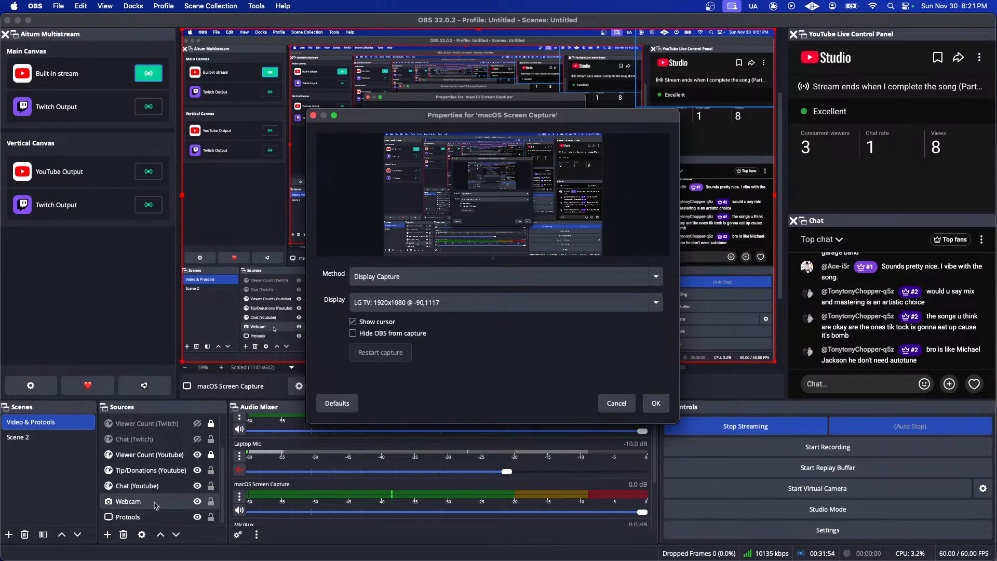
scroll(156, 467, "up", 3)
left_click(161, 424)
right_click(160, 423)
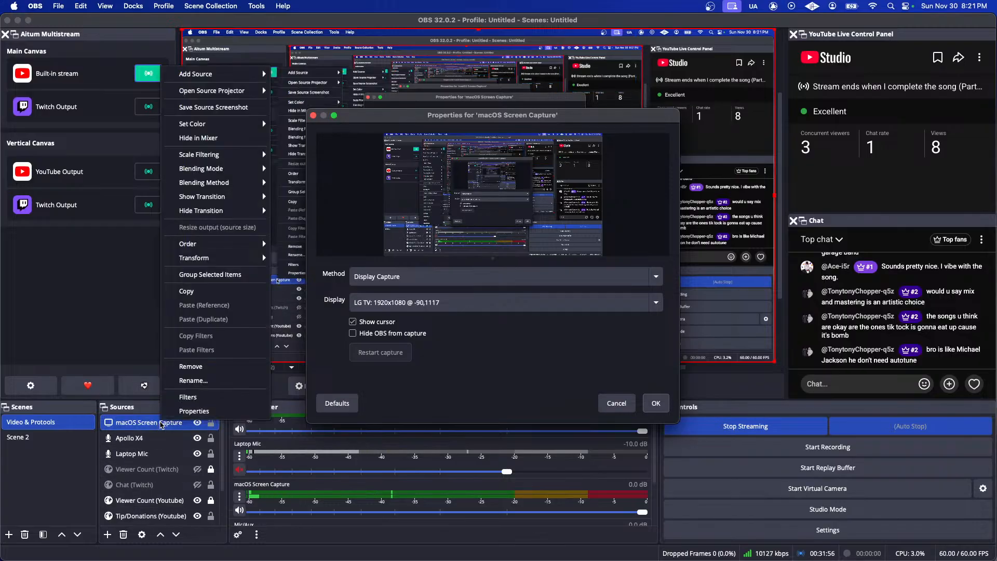
left_click(170, 414)
left_click(386, 283)
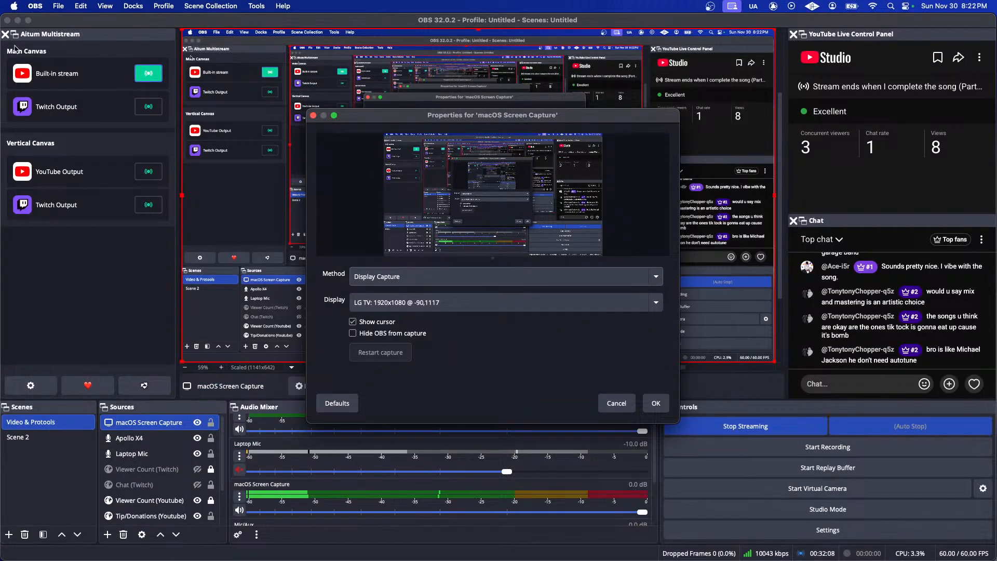
left_click(18, 19)
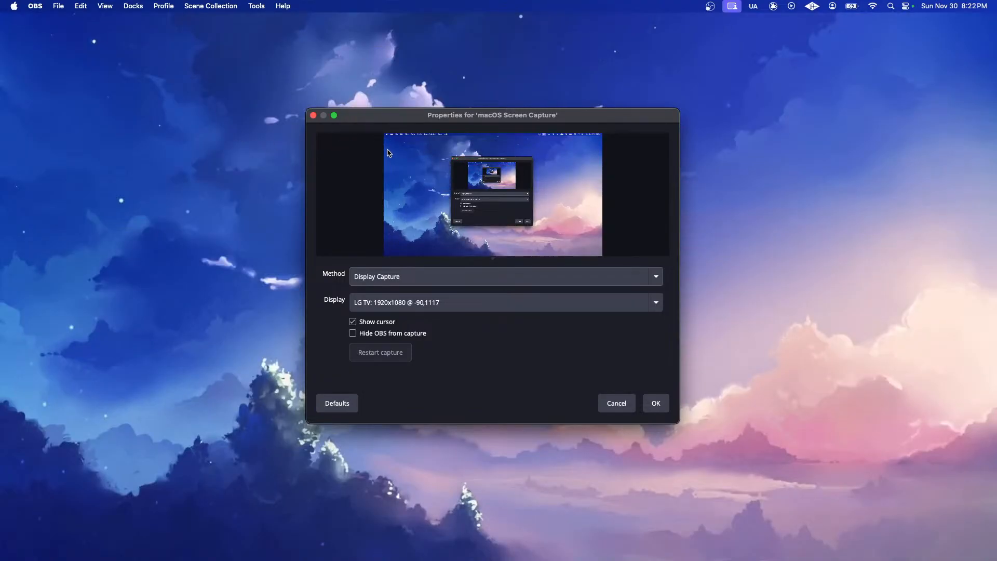
left_click(314, 115)
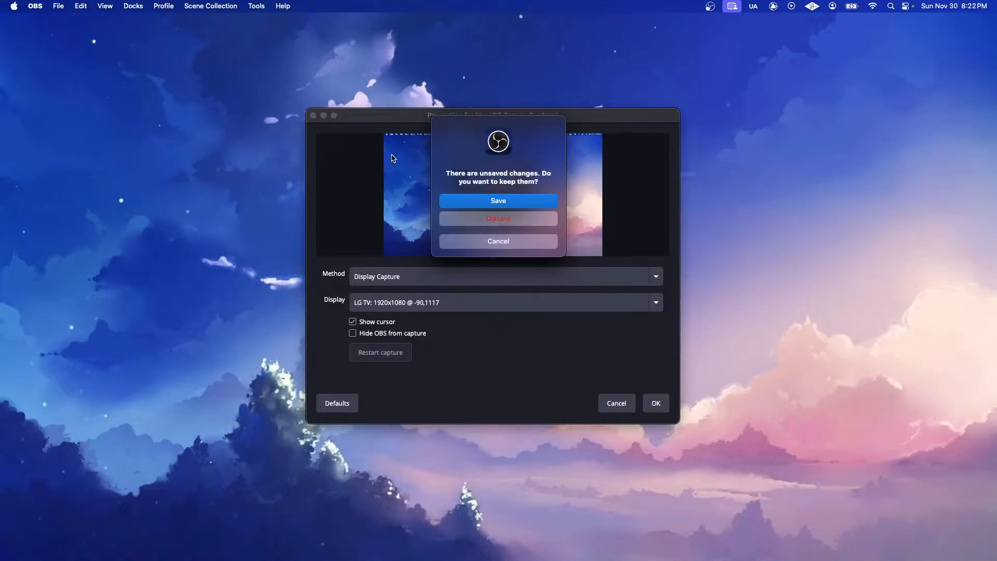
left_click(492, 242)
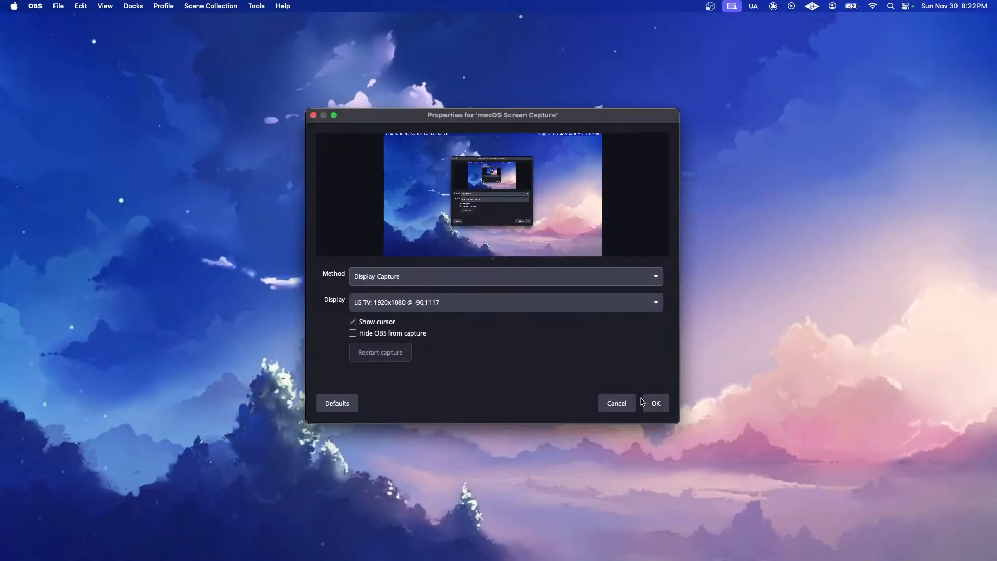
left_click(656, 404)
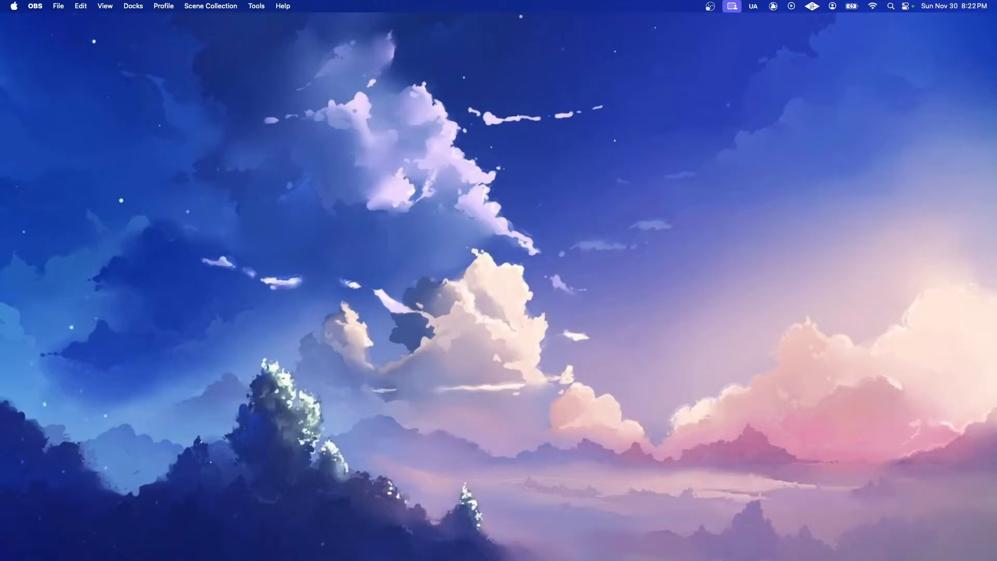
Restore the OBS window and review the display and method options of the macOS Screen Capture source, keeping Display Capture.
left_click(727, 547)
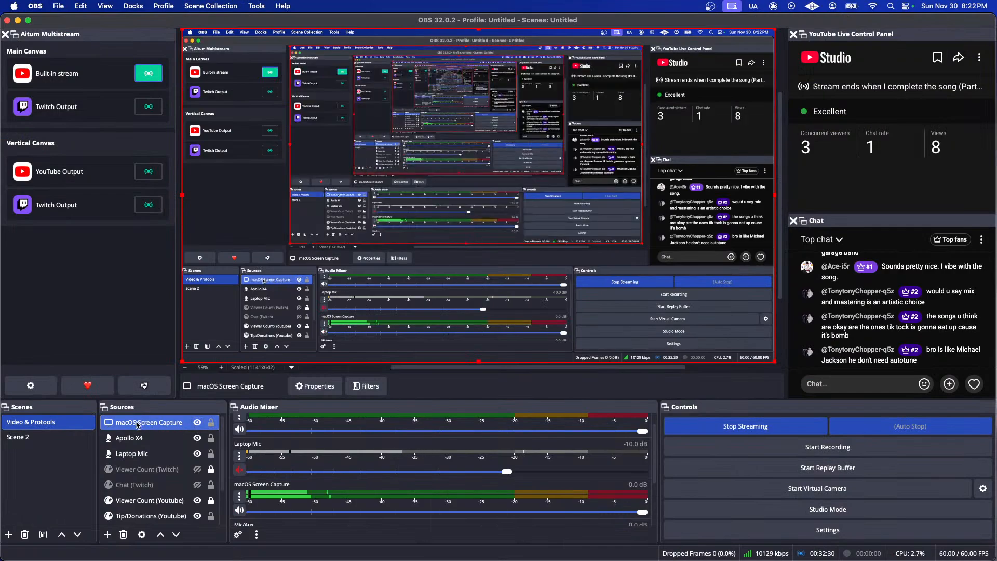
double_click(144, 423)
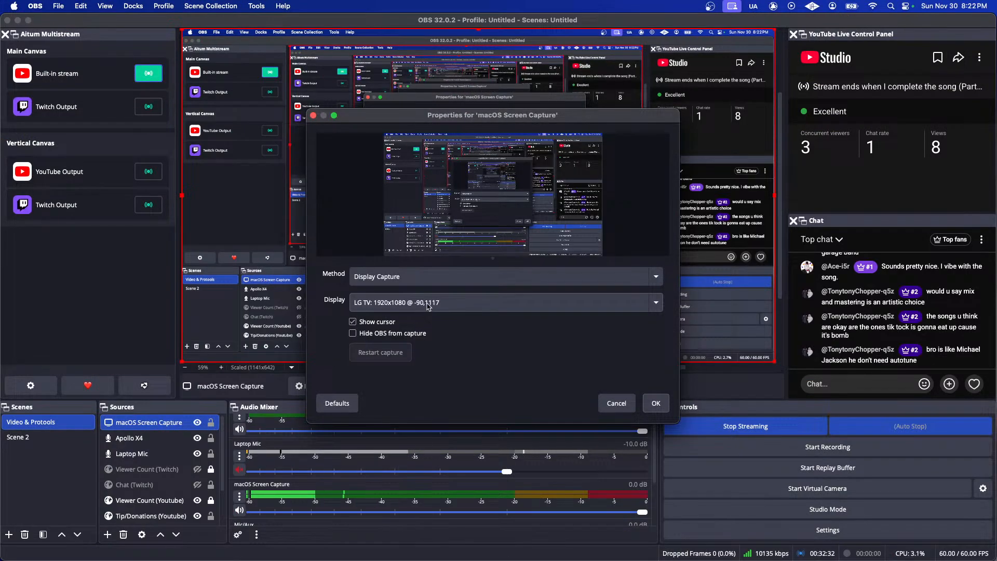
left_click(444, 304)
left_click(444, 301)
left_click(395, 276)
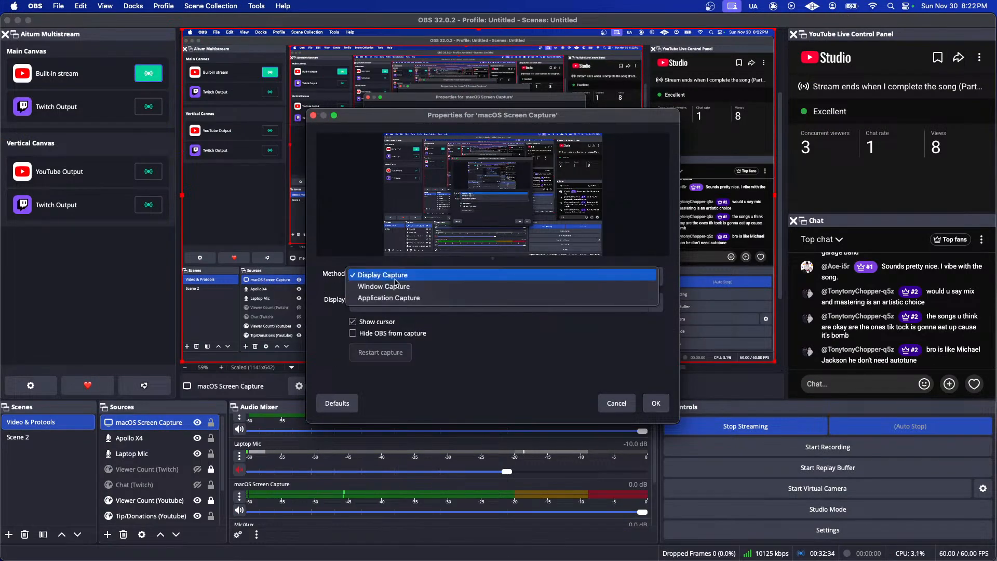
left_click(383, 274)
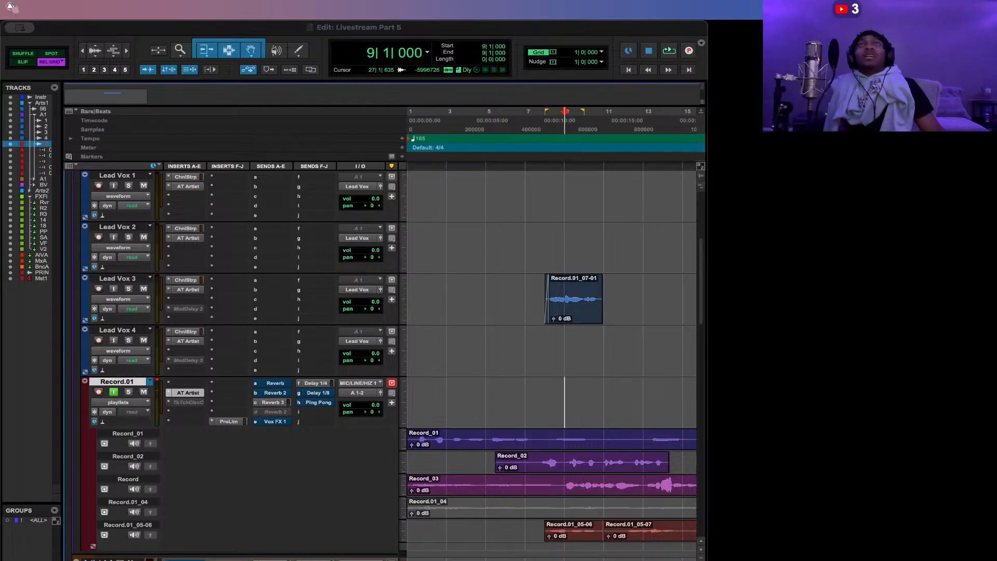
left_click(606, 407)
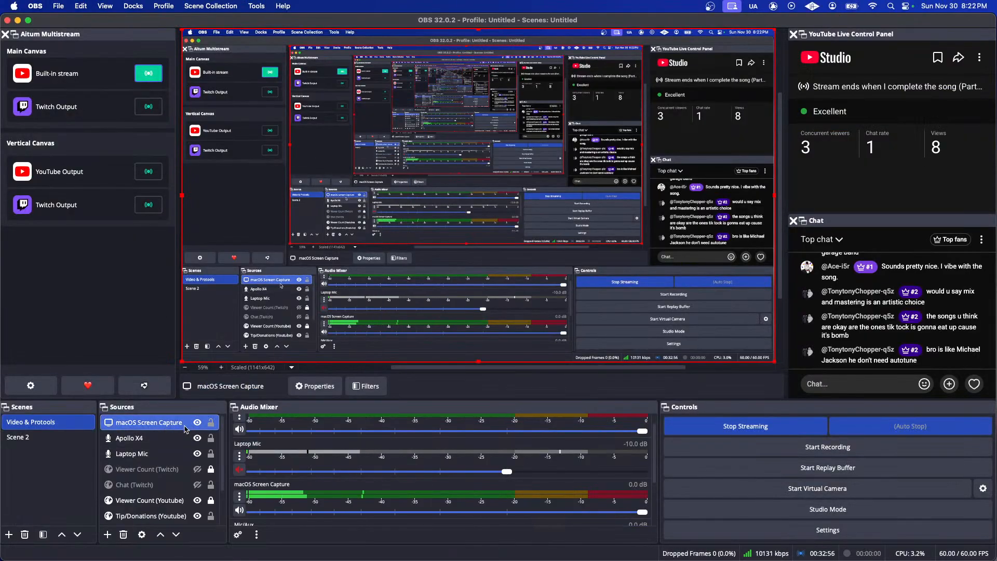
double_click(139, 423)
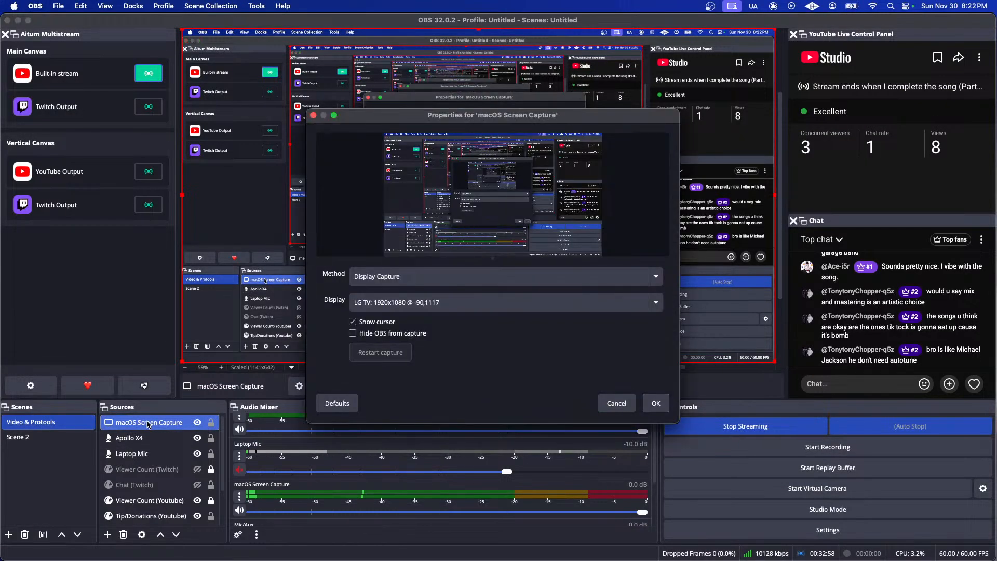
key("Escape")
Remove the macOS Screen Capture source from the Video & Protools scene.
right_click(149, 424)
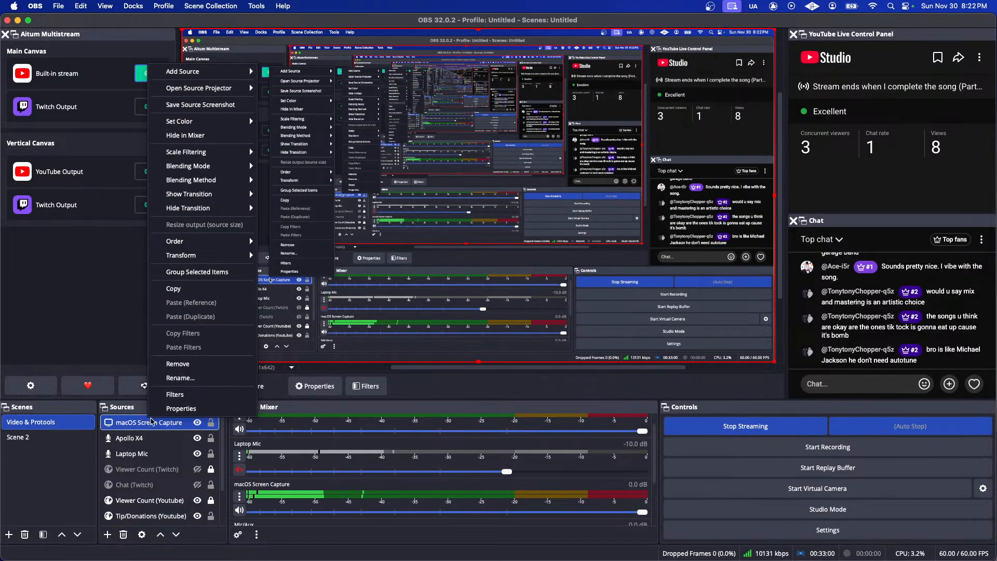
mouse_move(183, 71)
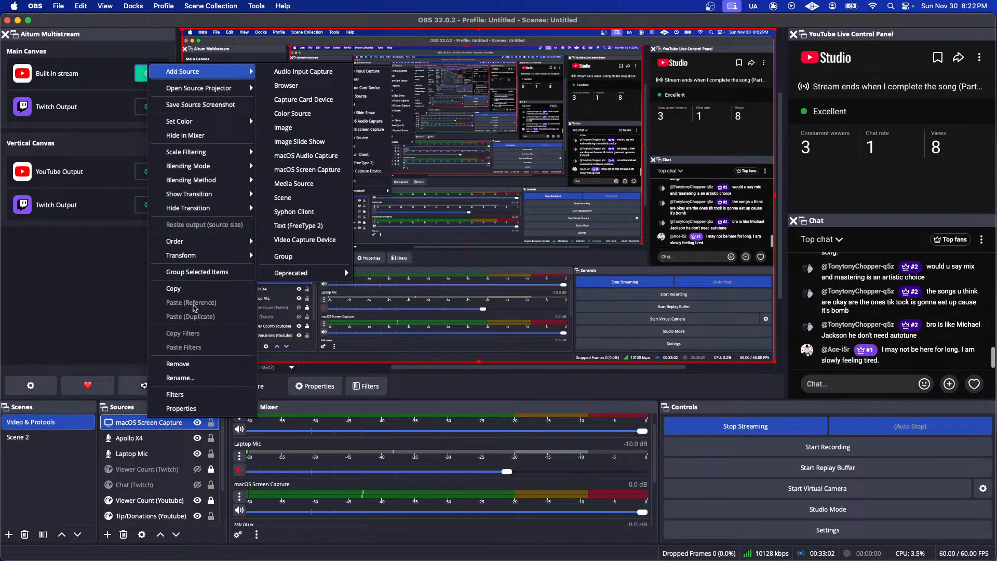
left_click(190, 365)
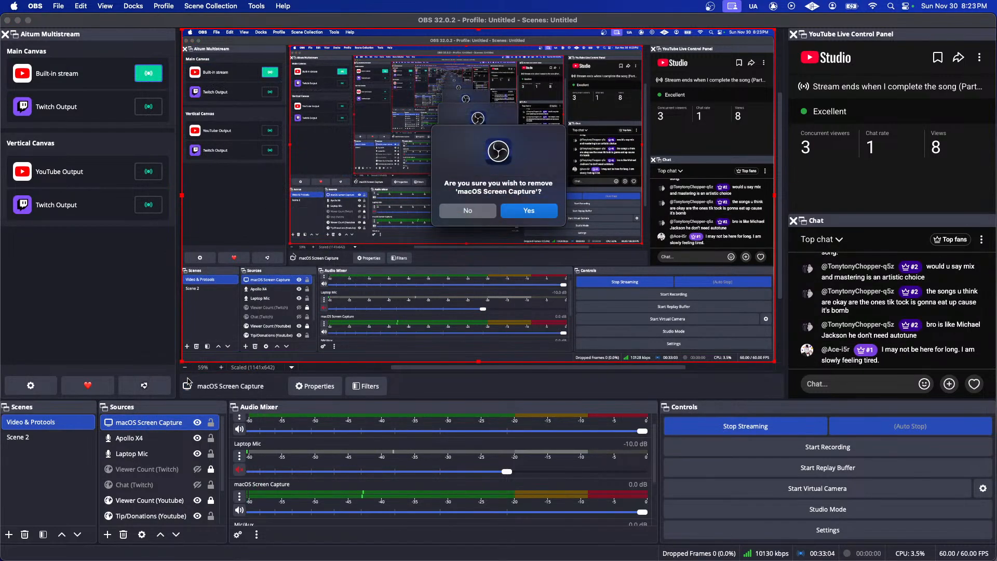
left_click(529, 210)
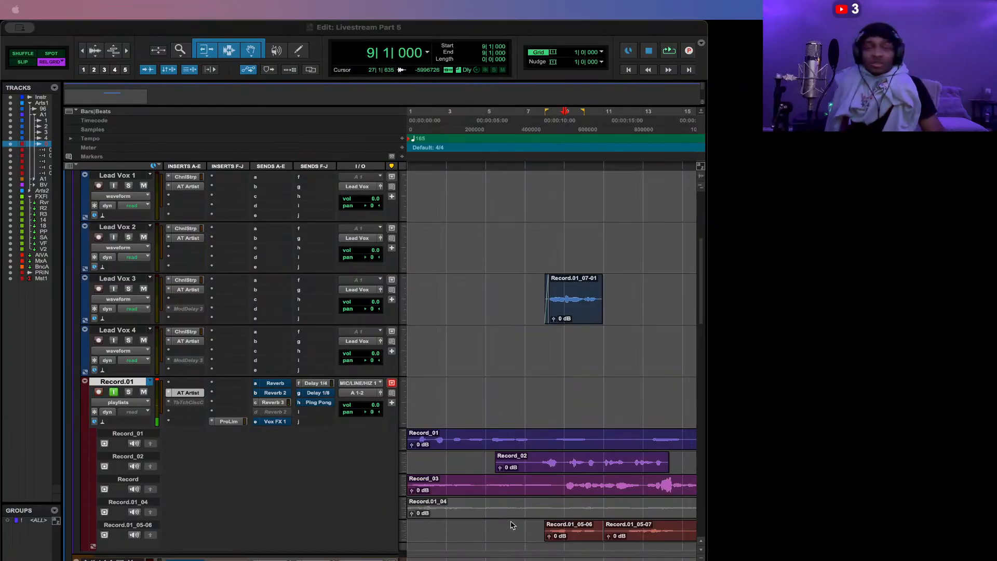
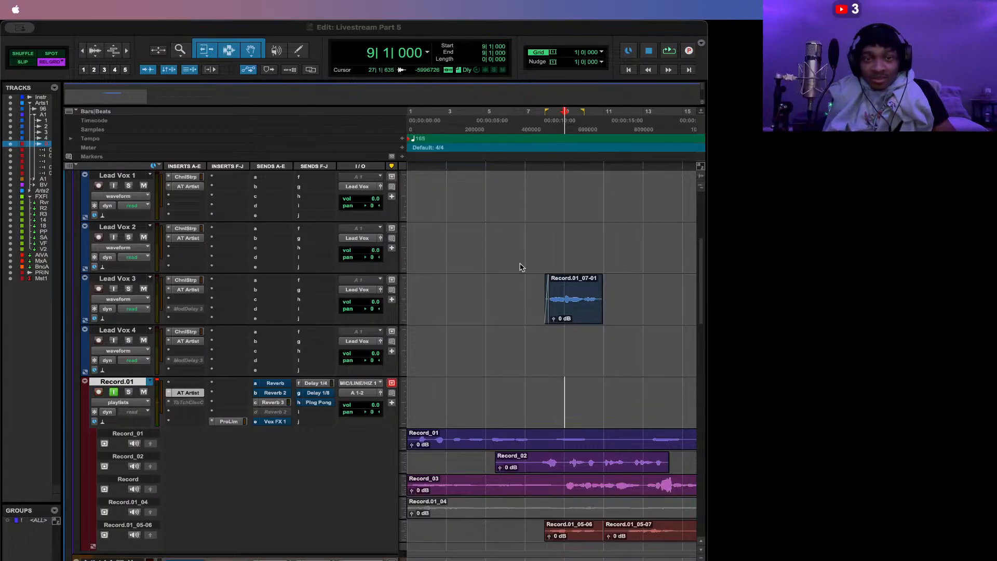
Switch back to Pro Tools, select the Instrumental track, and start an audio import.
left_click(435, 179)
scroll(437, 185, "up", 4)
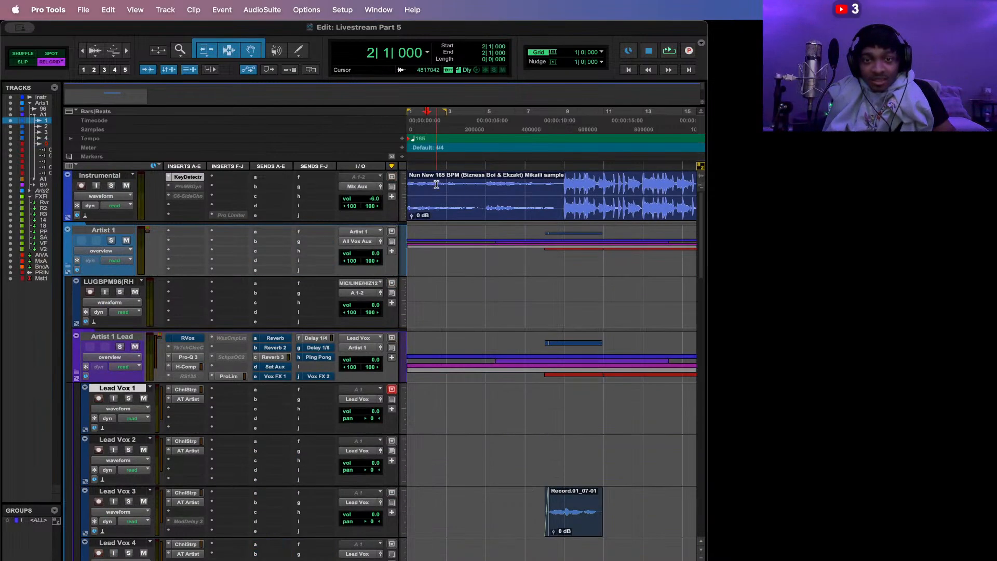
left_click(92, 177)
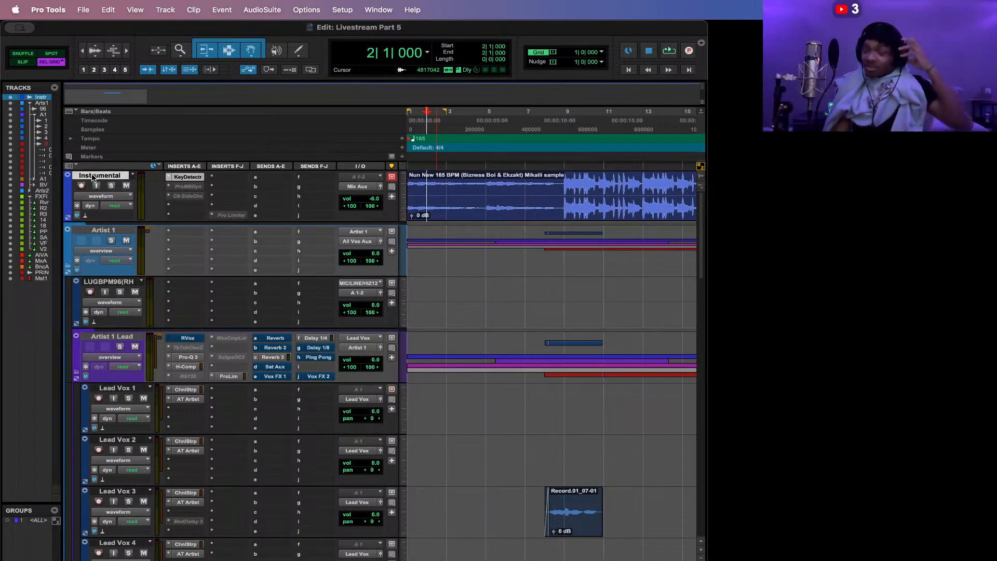
key("super+shift+i")
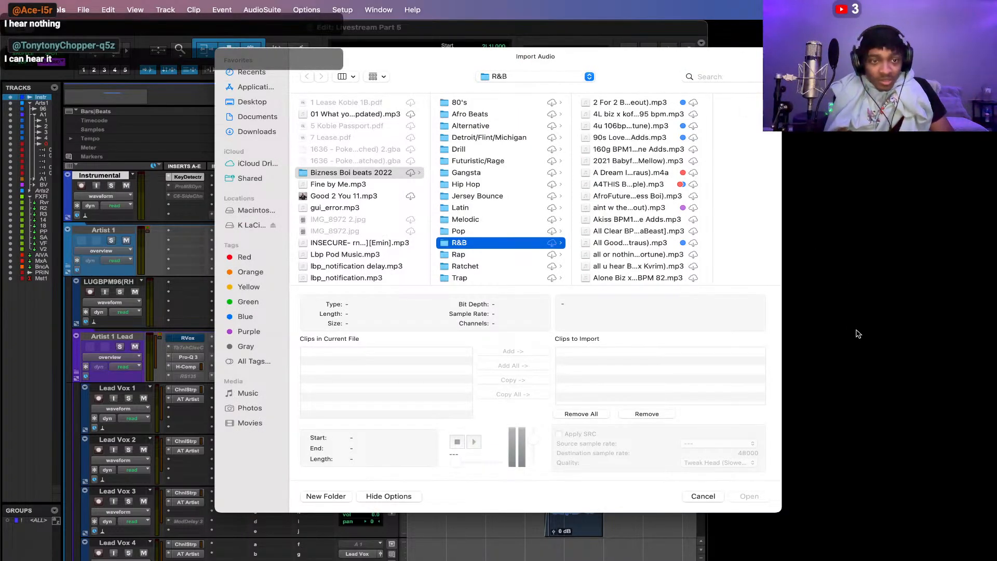
Search the R&B folder for "only" and for "only one".
left_click(825, 285)
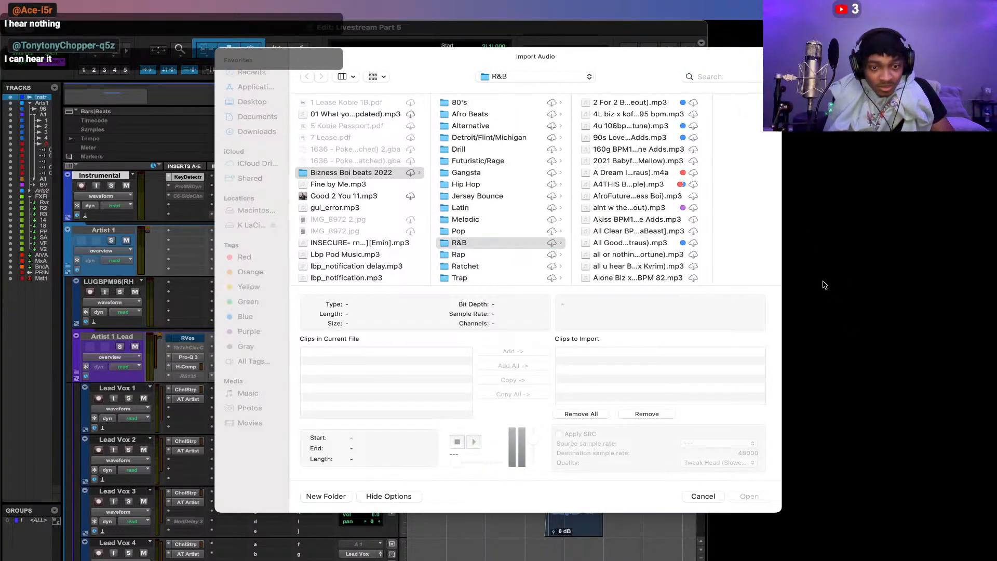
left_click(617, 60)
left_click(712, 77)
type("only")
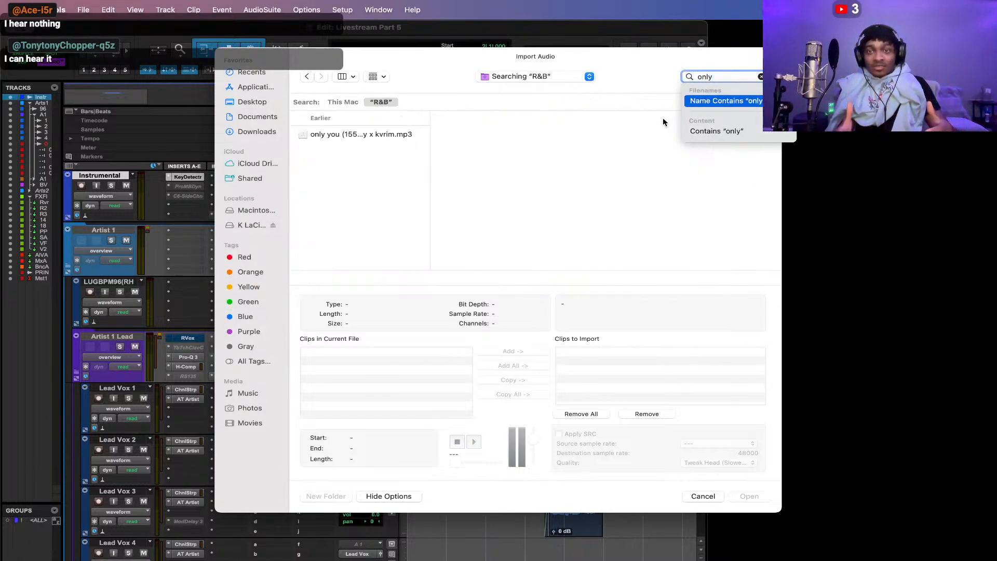
left_click(818, 280)
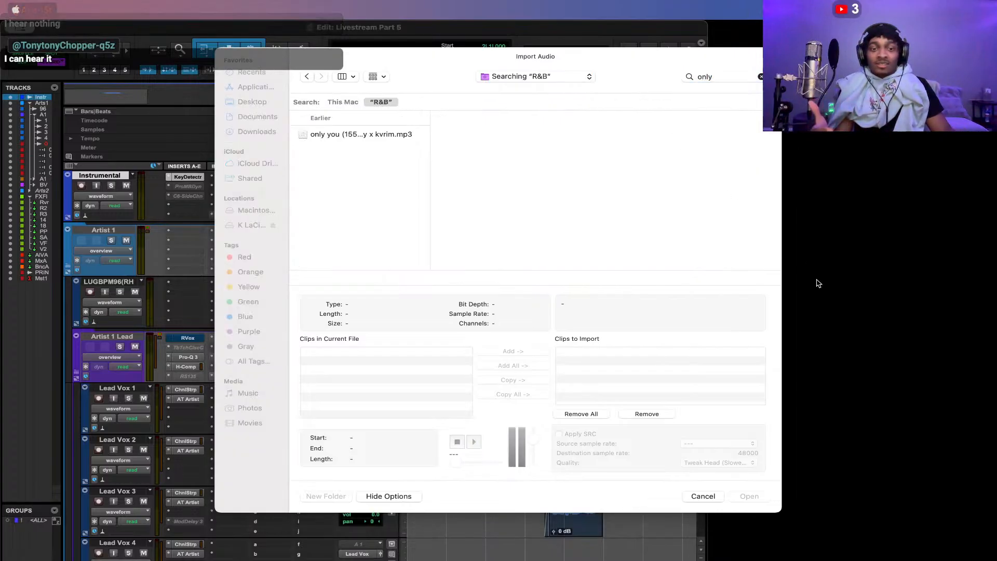
left_click(715, 79)
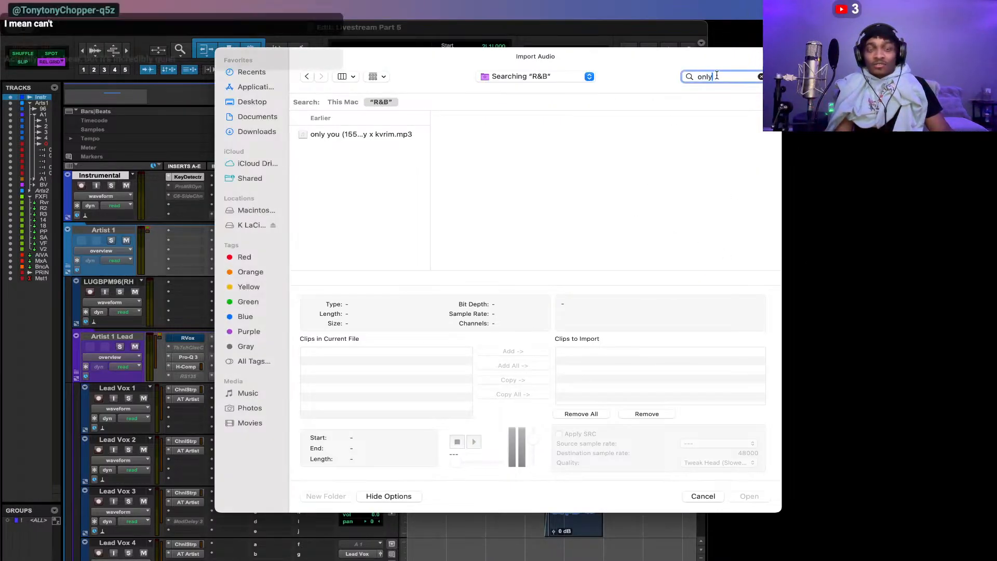
type("one")
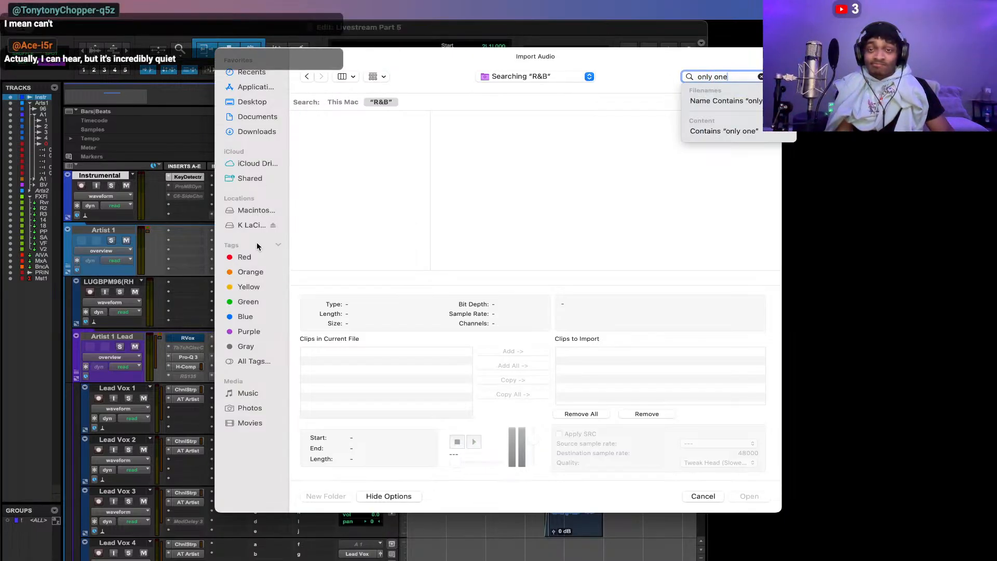
Search This Mac for "only one" and import the first Only One.aif, converted from 44100 to 48000 Hz, into the Audio Files folder.
left_click(251, 225)
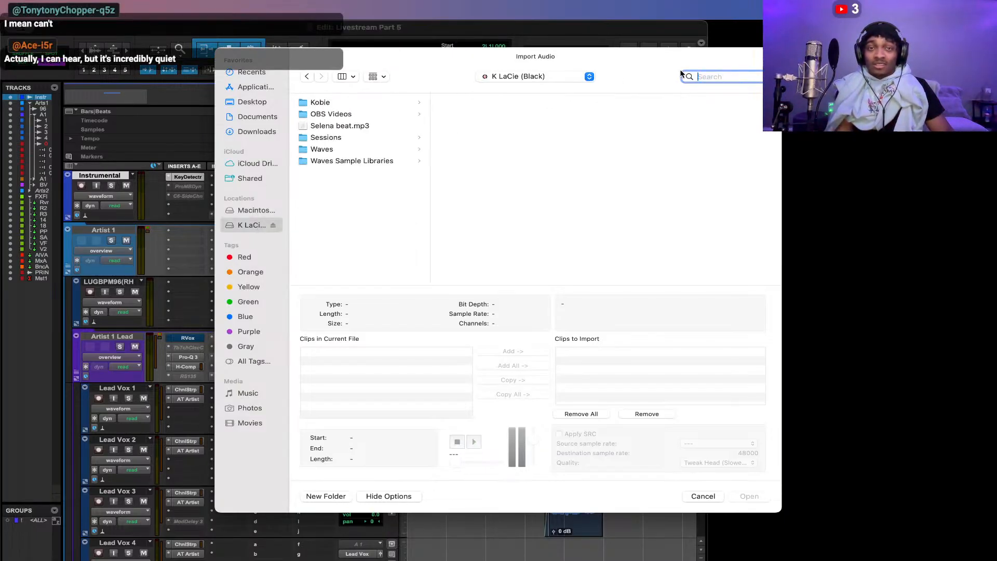
type("only one")
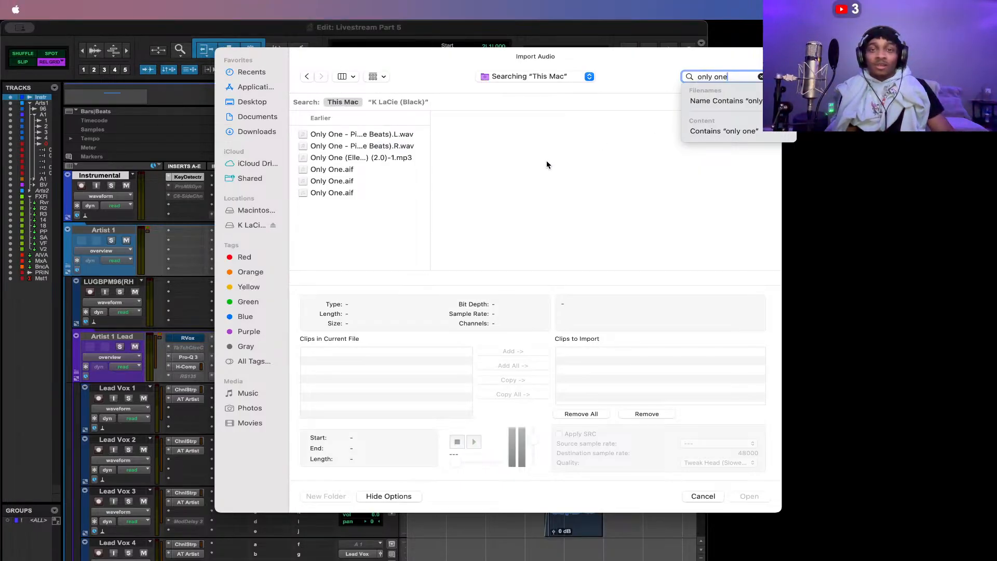
left_click(366, 171)
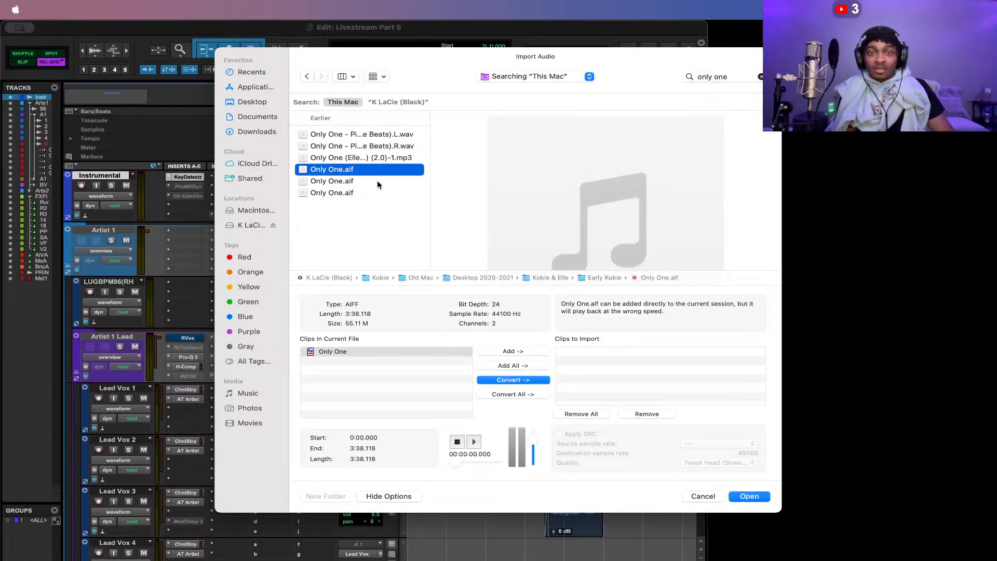
left_click(525, 396)
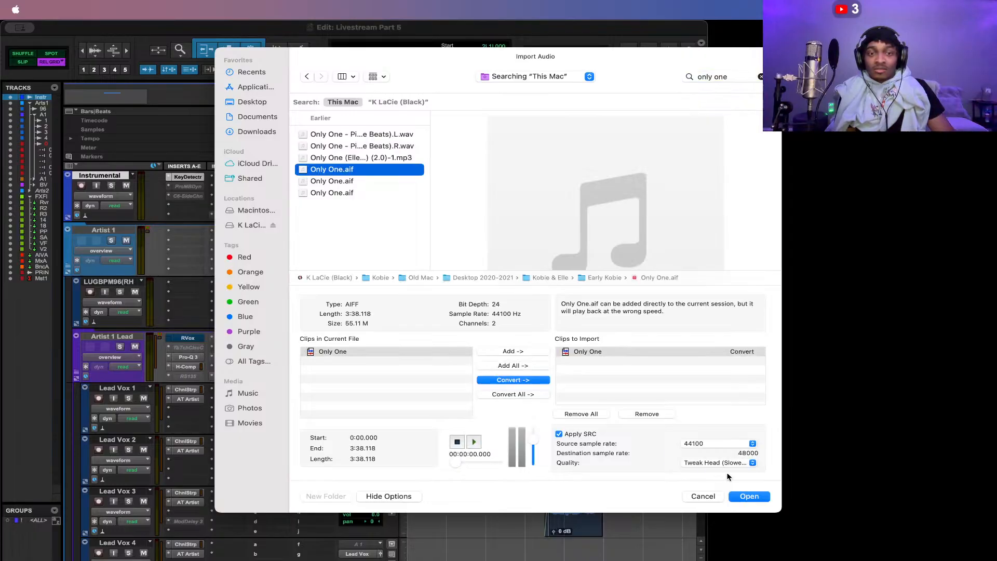
left_click(744, 497)
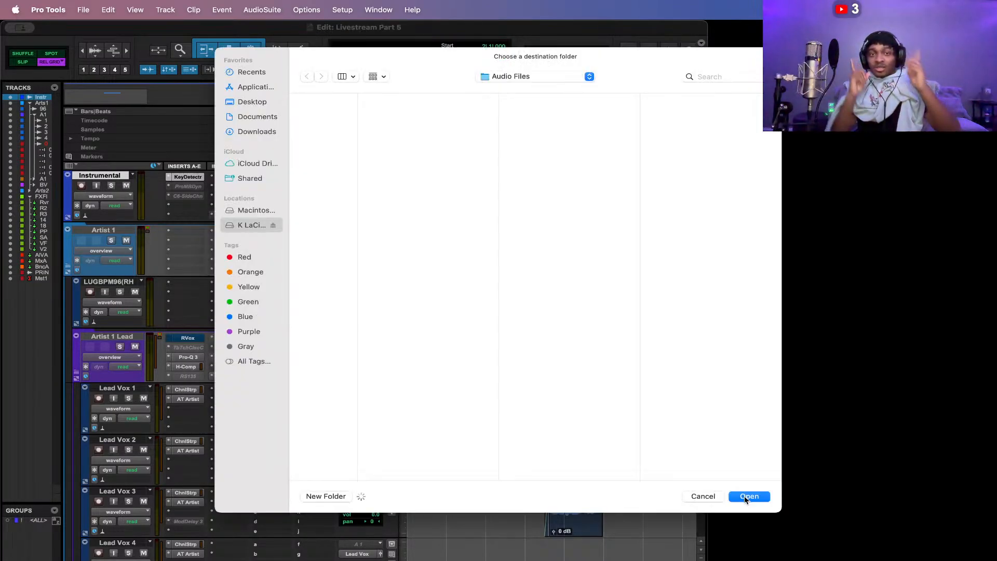
left_click(744, 495)
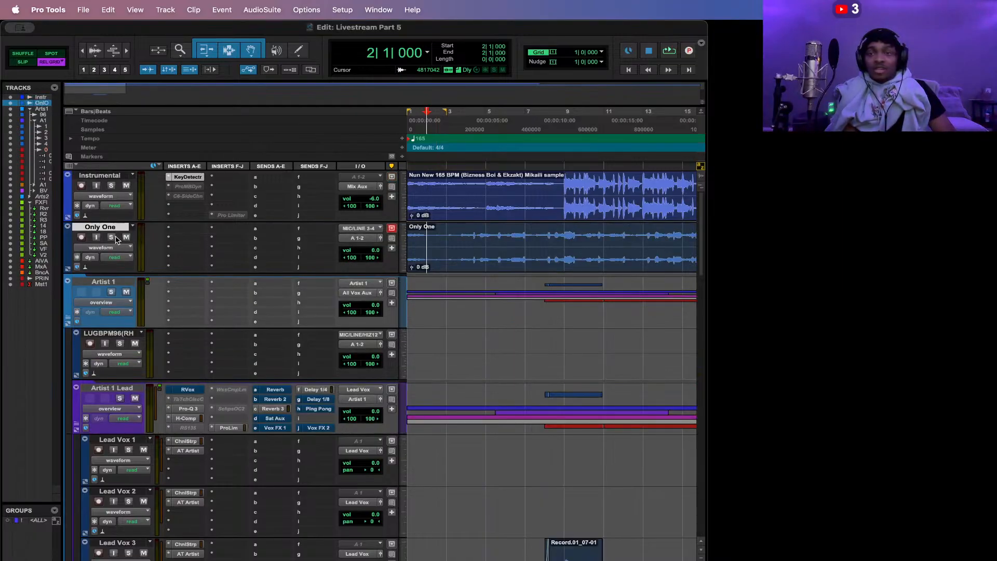
left_click(111, 237)
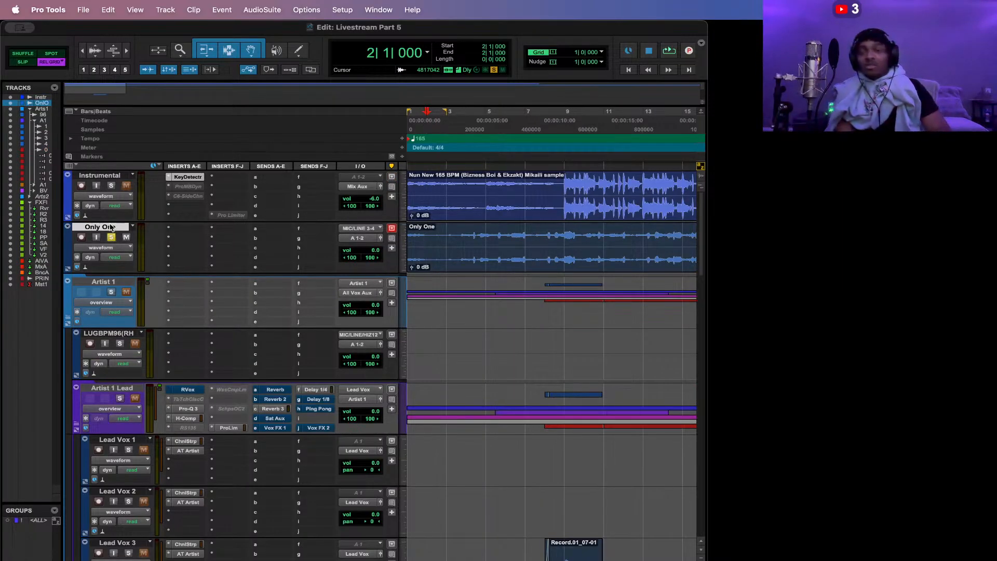
key("super+shift+i")
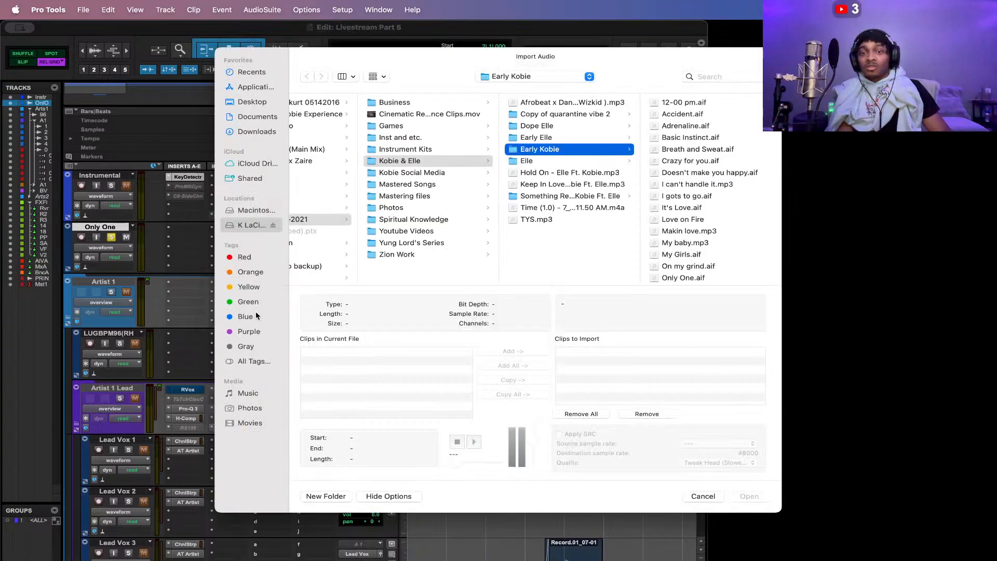
left_click(704, 497)
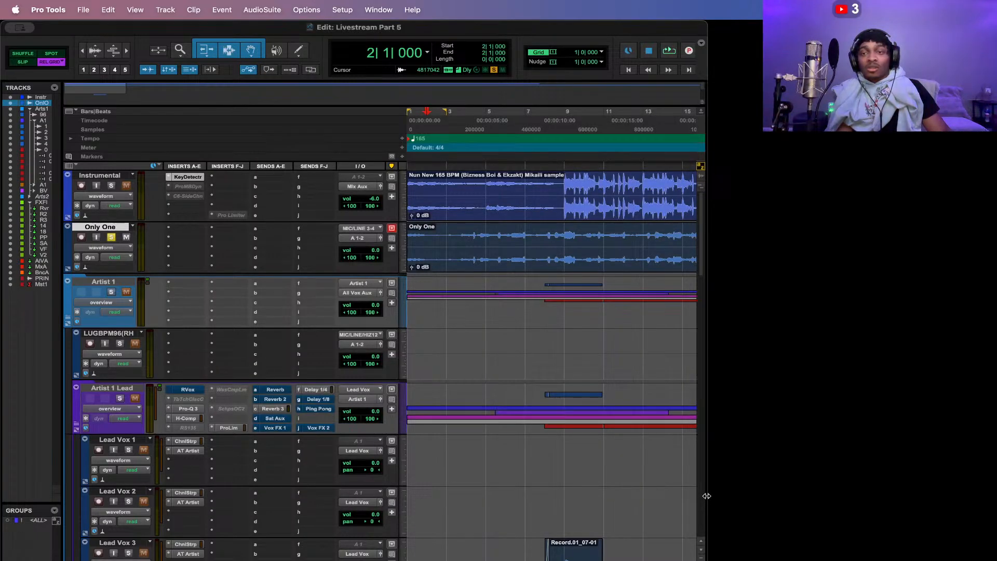
left_click(111, 238)
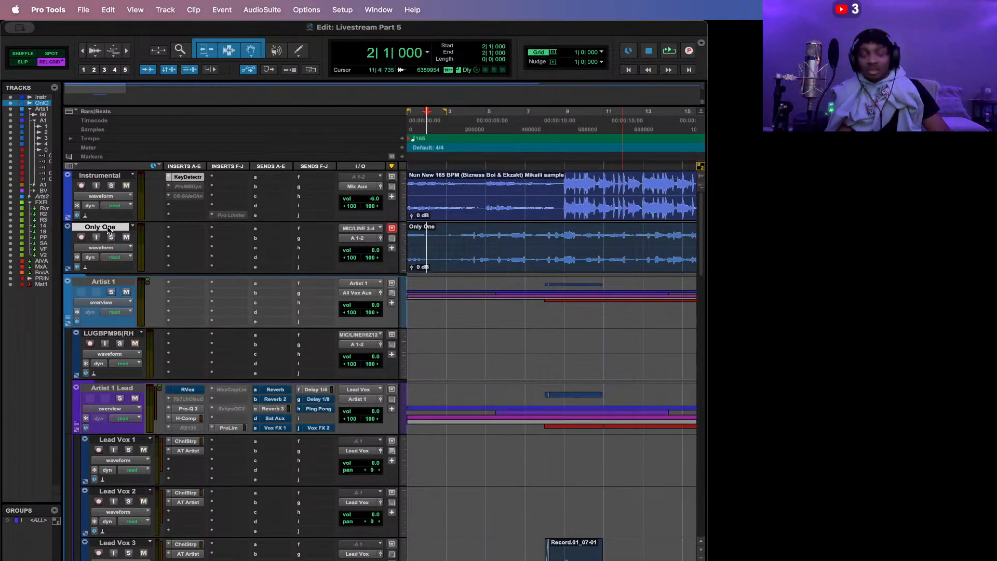
Start an audio import and browse from Kobie's Stuff through Kobie and All Songs to the New Kobie folder.
key("super+shift+i")
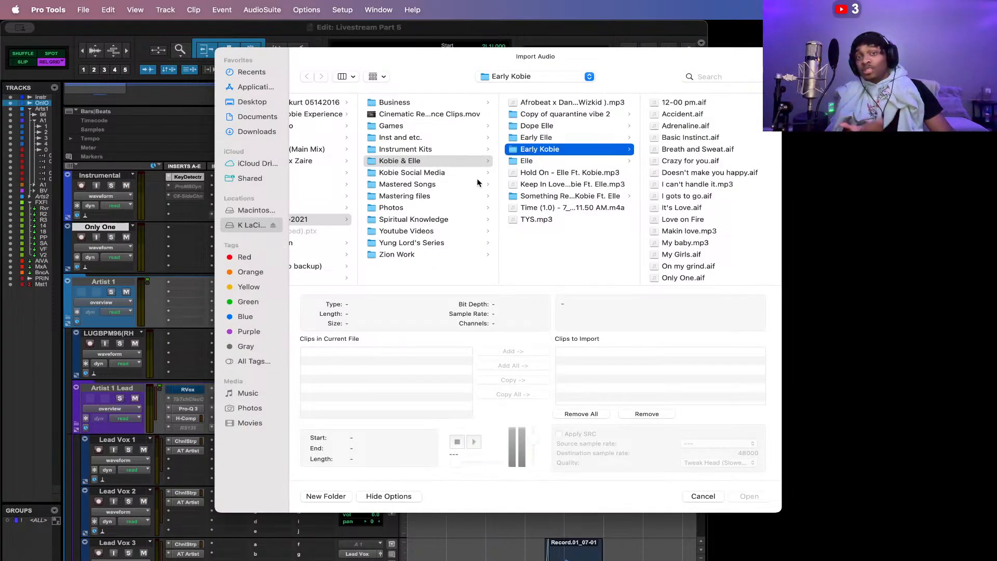
scroll(409, 217, "left", 10)
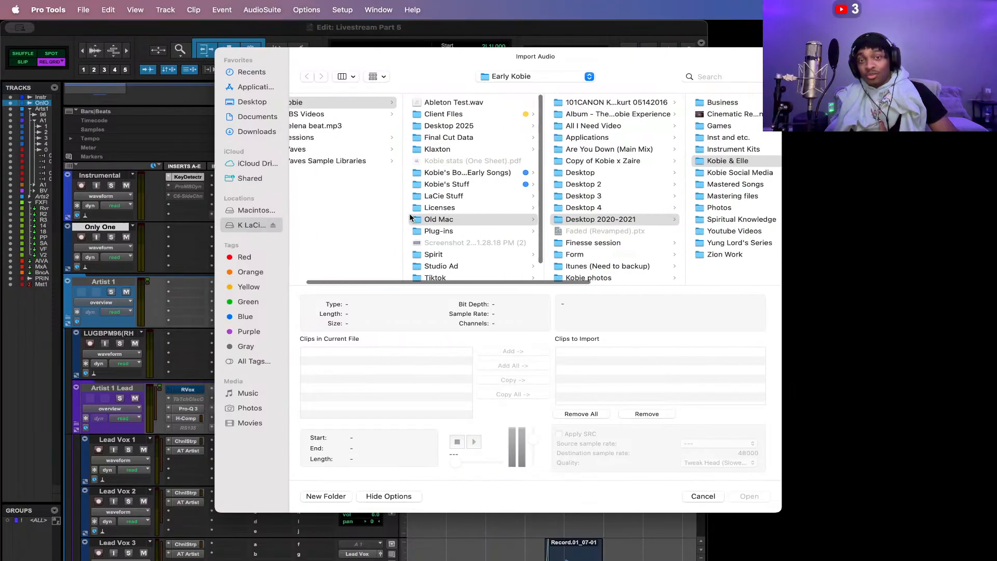
scroll(541, 215, "left", 3)
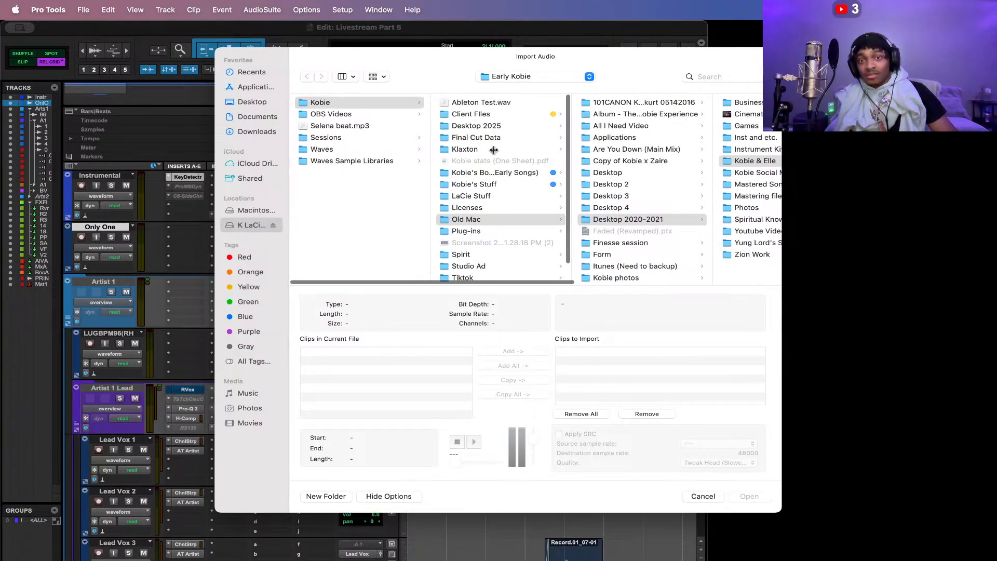
scroll(495, 172, "down", 5)
scroll(496, 171, "up", 5)
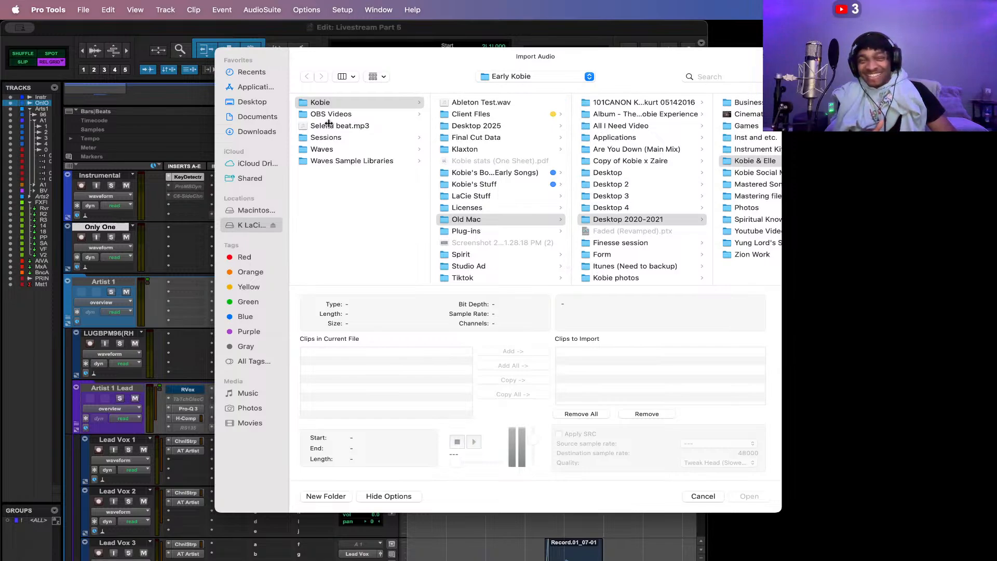
left_click(352, 103)
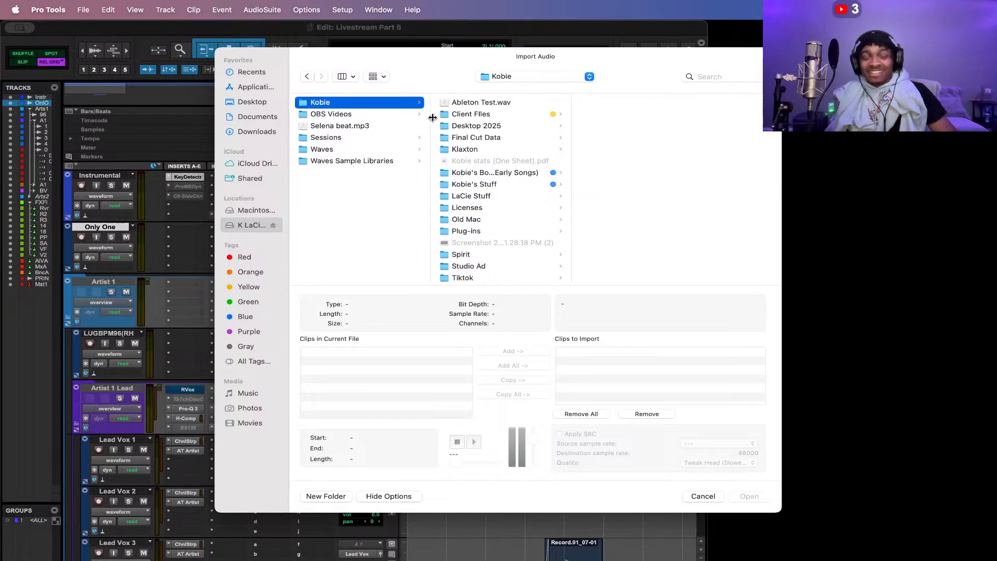
scroll(497, 179, "down", 1)
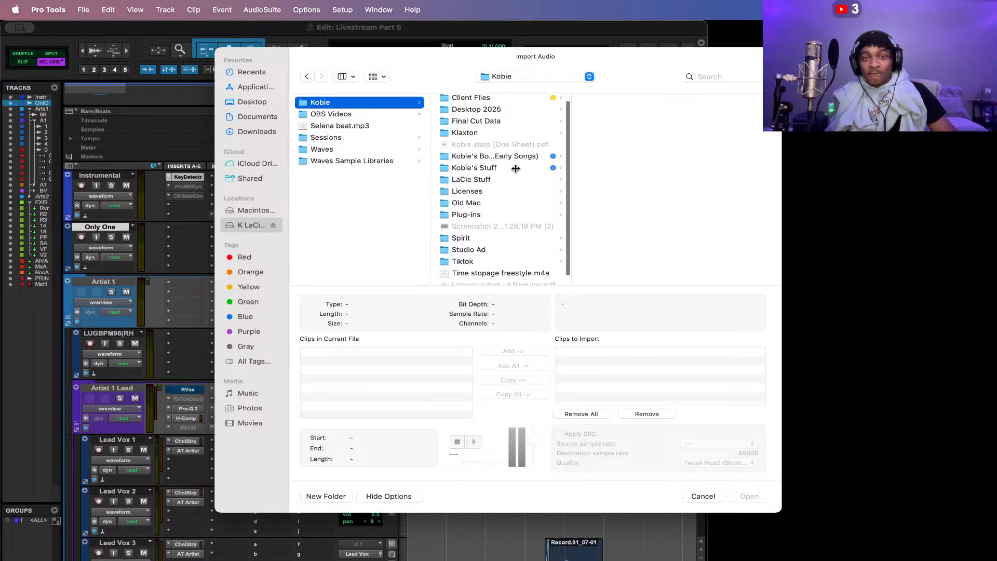
left_click(516, 168)
left_click(603, 150)
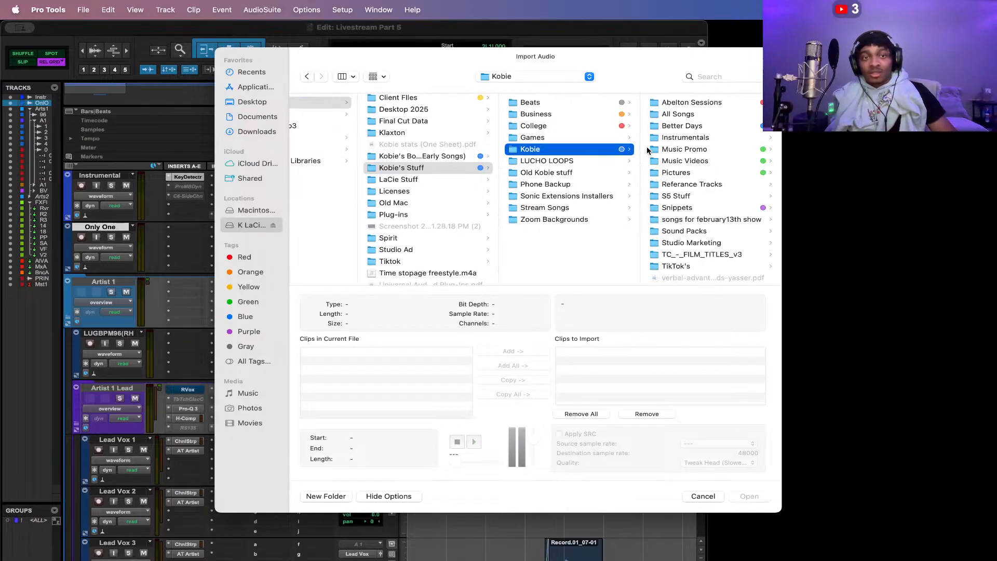
left_click(686, 113)
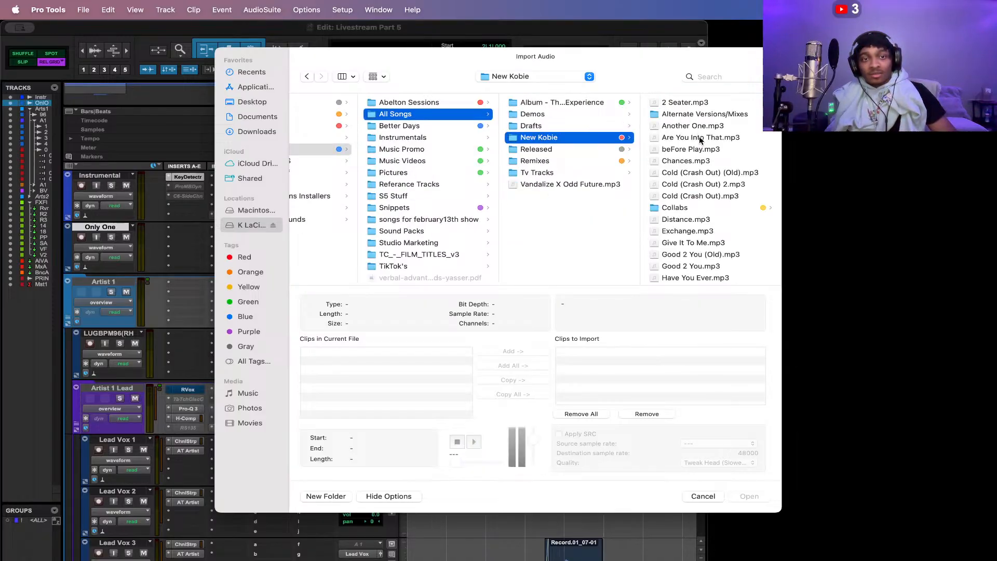
Convert Good 2 You.mp3 into the Audio Files folder and import it to a new track at Session Start.
scroll(709, 199, "down", 3)
left_click(729, 223)
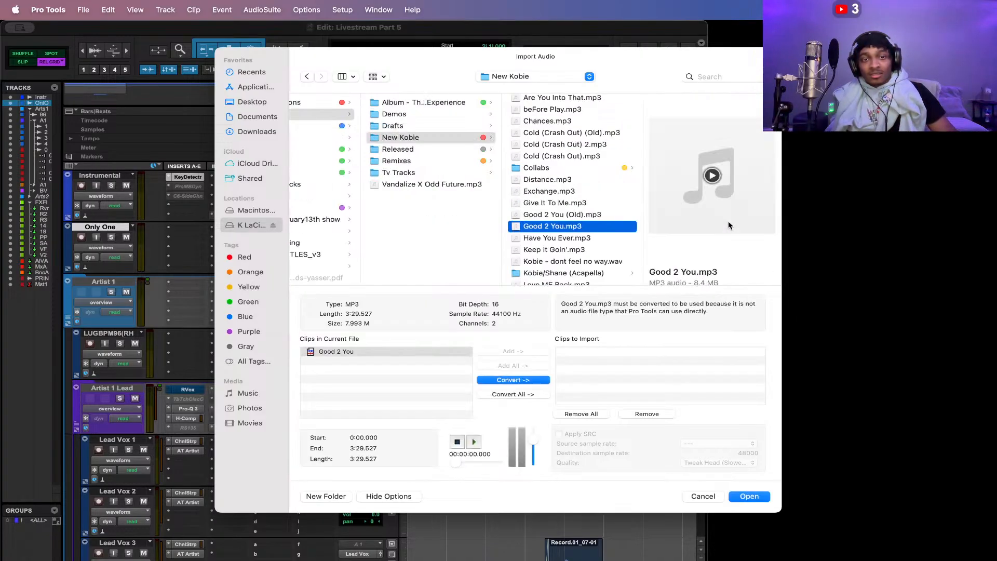
left_click(532, 380)
left_click(742, 495)
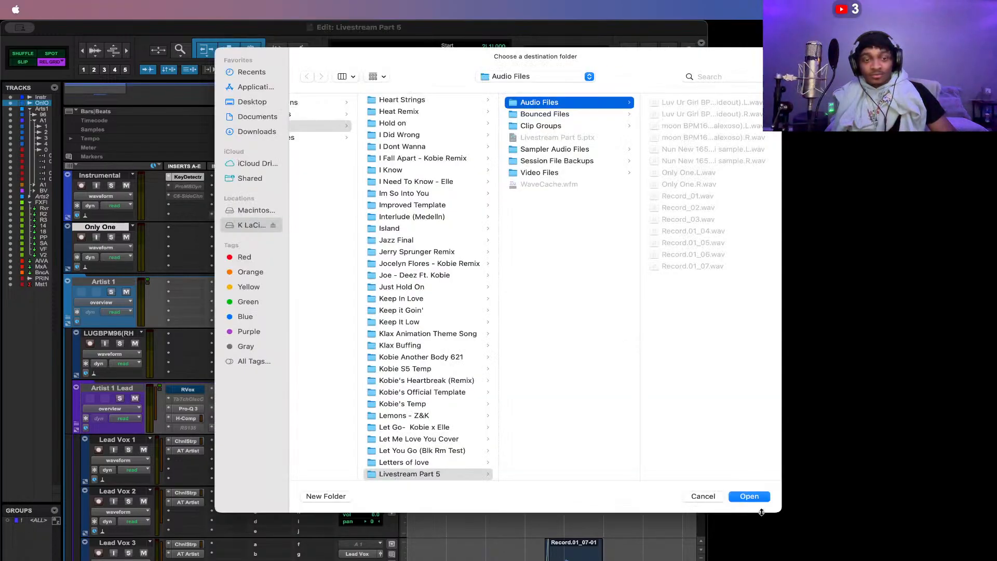
left_click(750, 496)
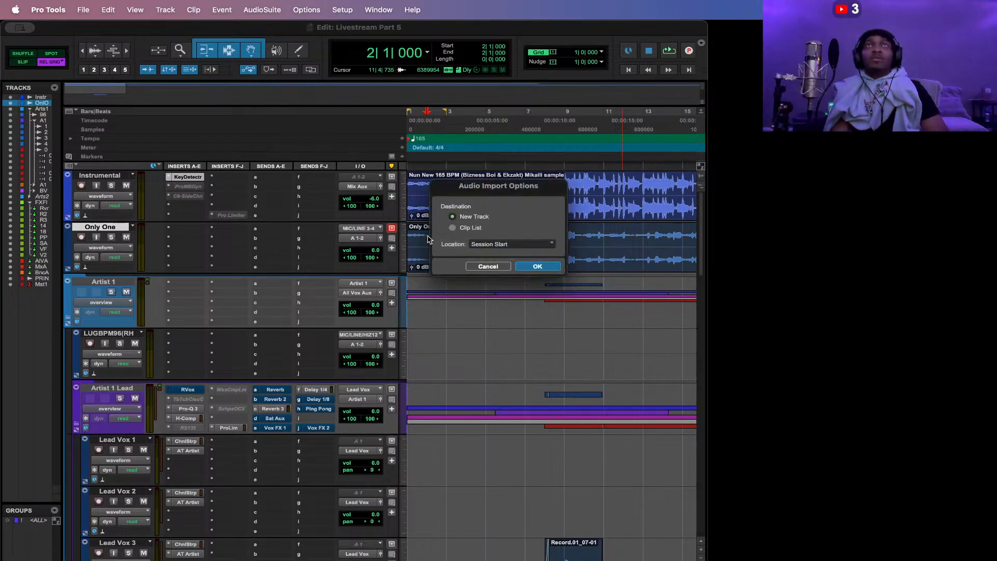
key("Return")
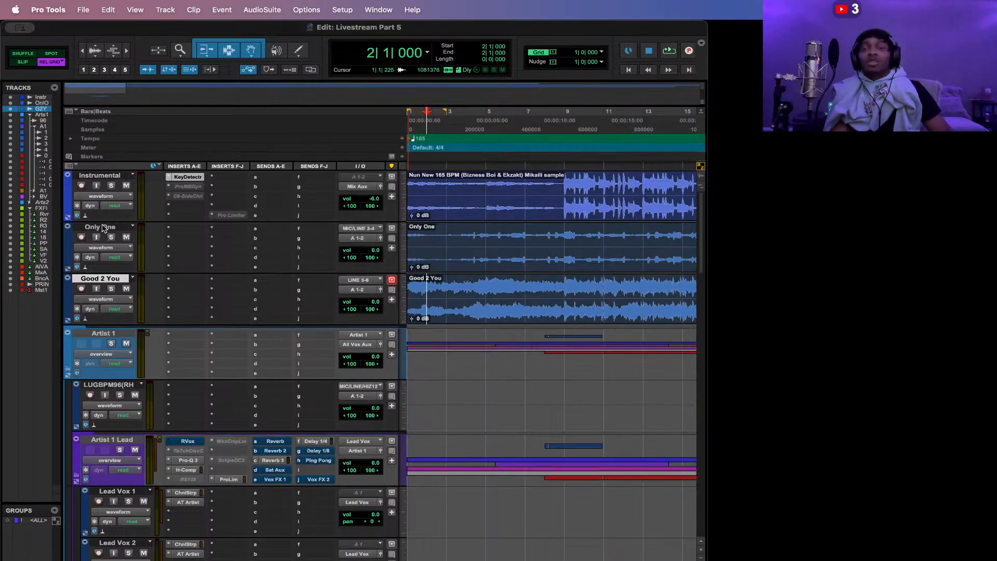
Solo the Only One track and start playback from bar 2.
left_click(111, 238)
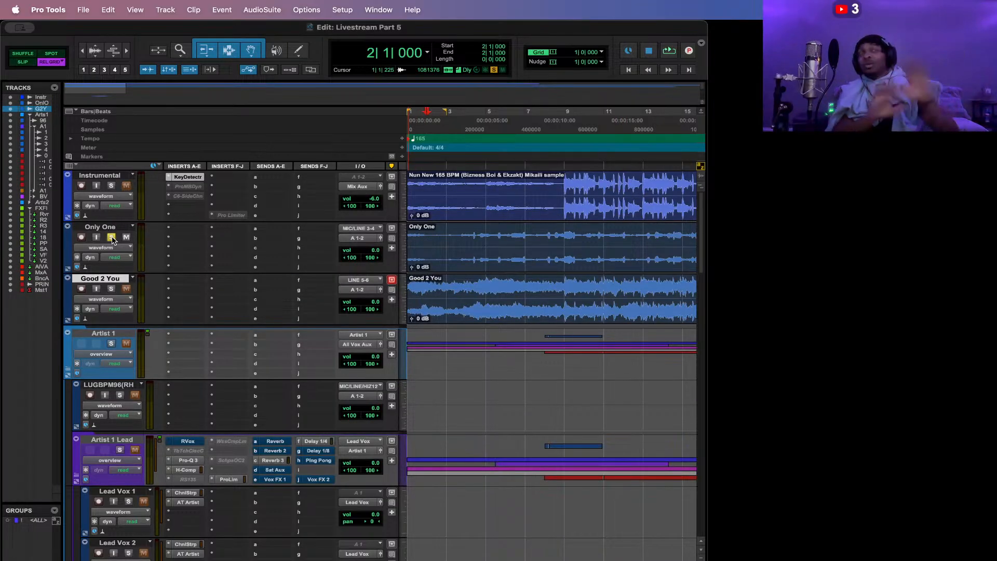
left_click(111, 237)
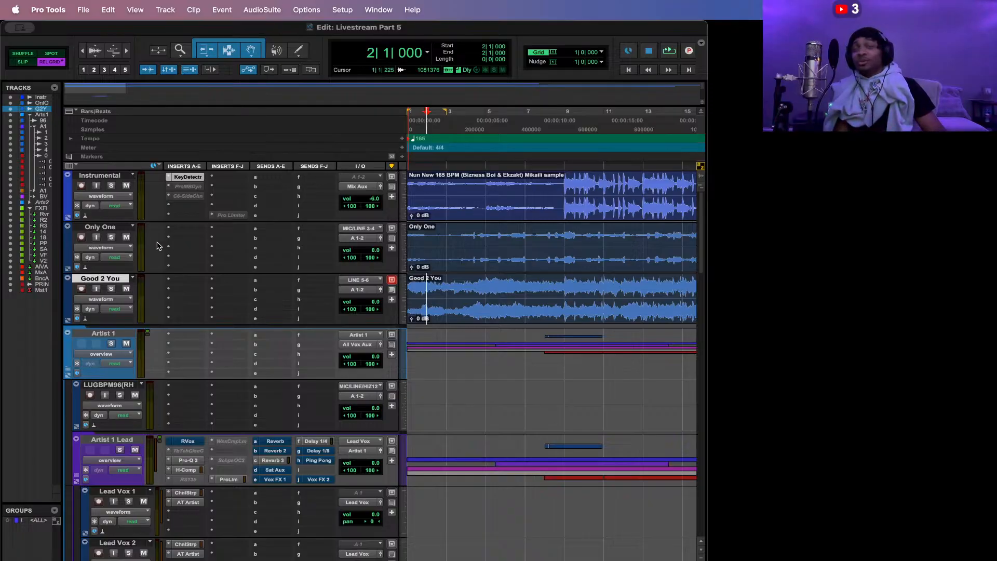
left_click(112, 238)
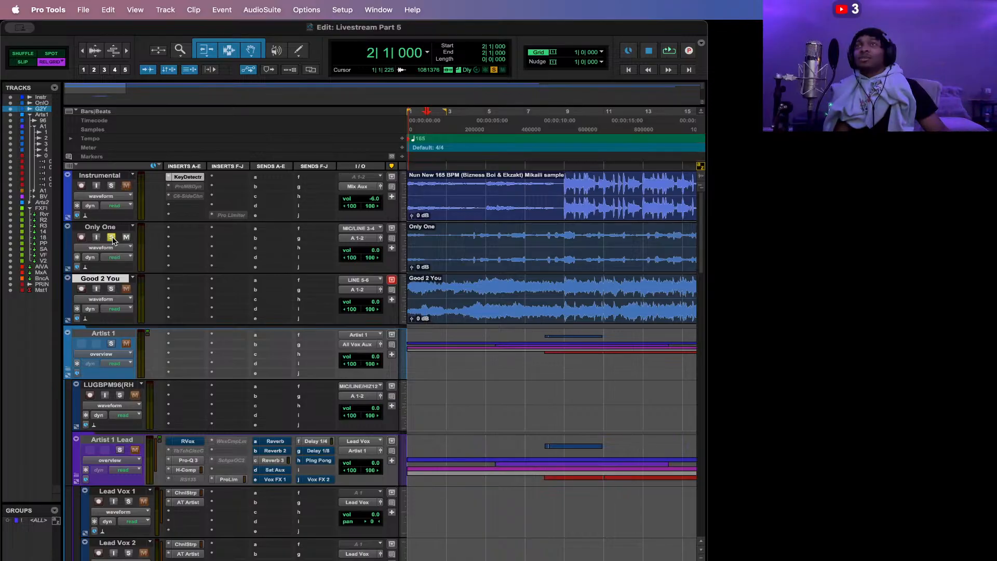
key("space")
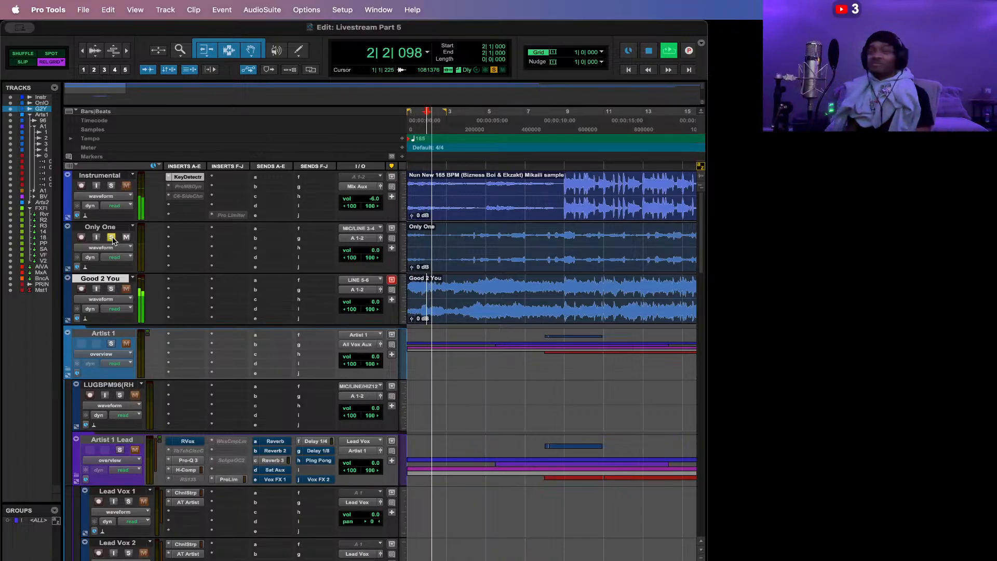
Solo the Record.01 track during playback and stop the transport.
scroll(113, 239, "down", 10)
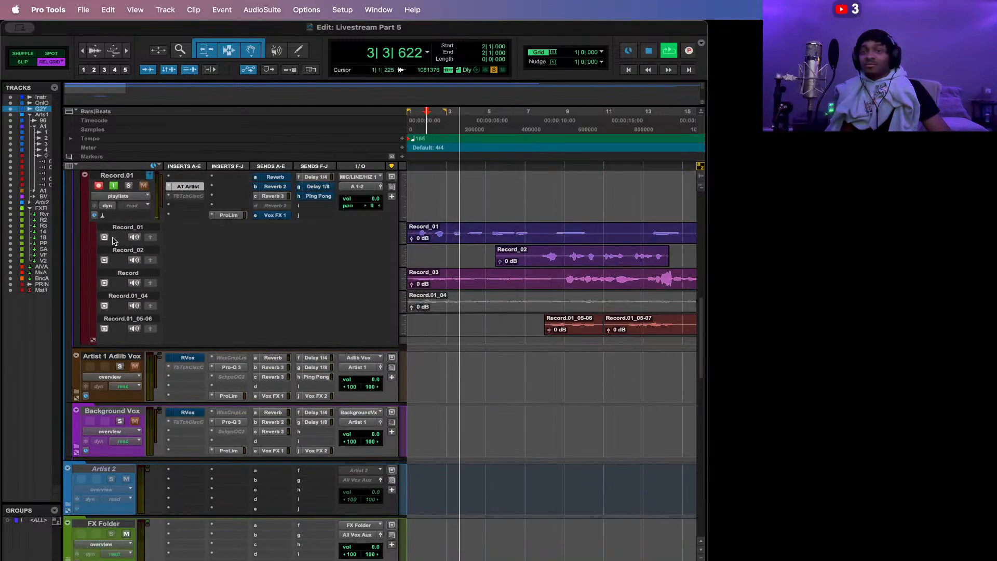
scroll(113, 240, "up", 3)
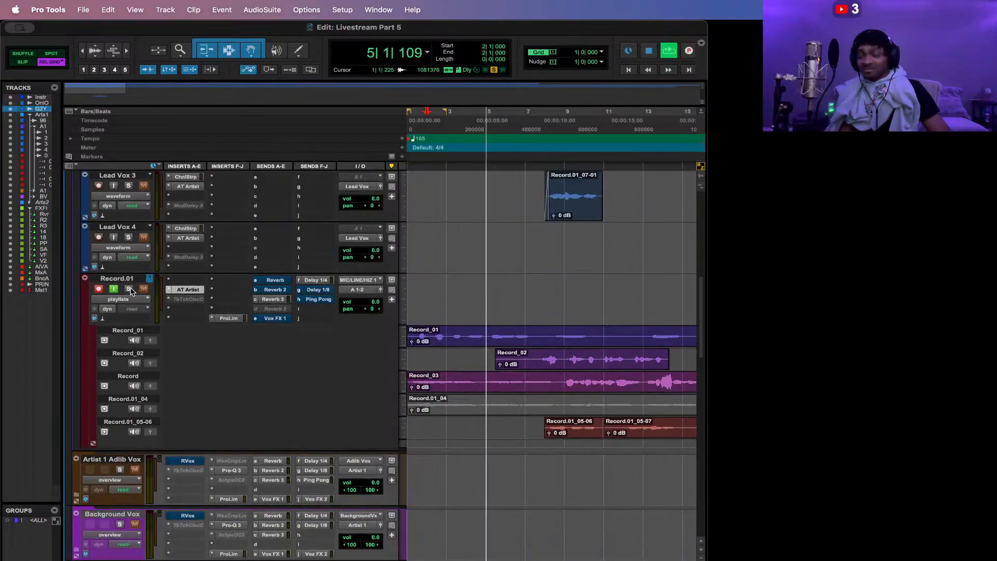
scroll(131, 292, "up", 8)
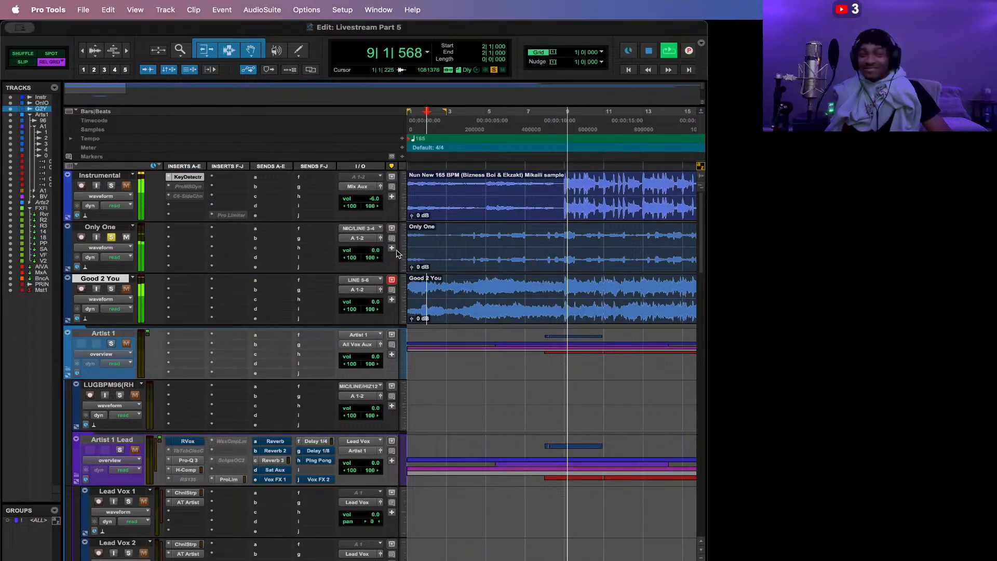
scroll(422, 262, "down", 15)
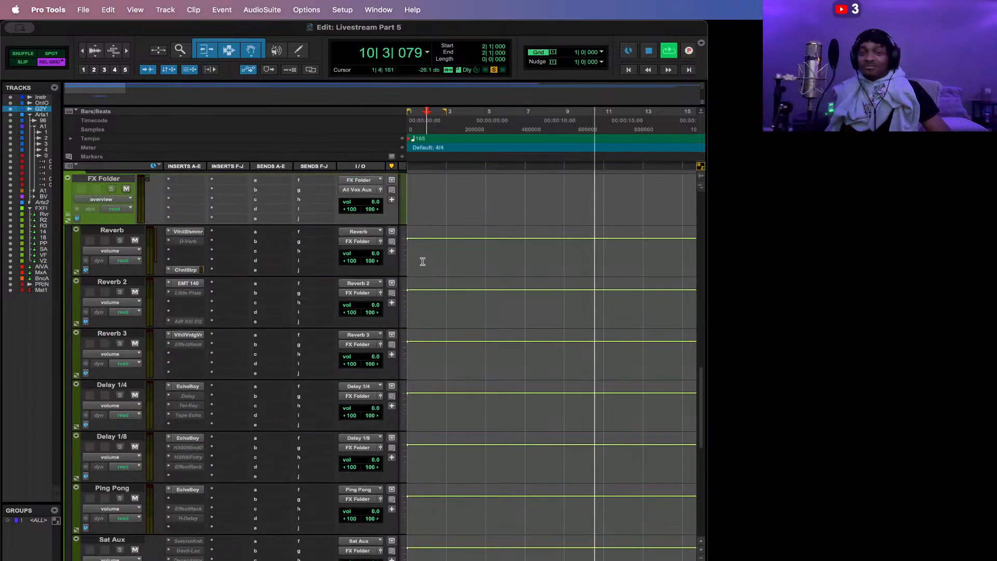
scroll(422, 261, "down", 10)
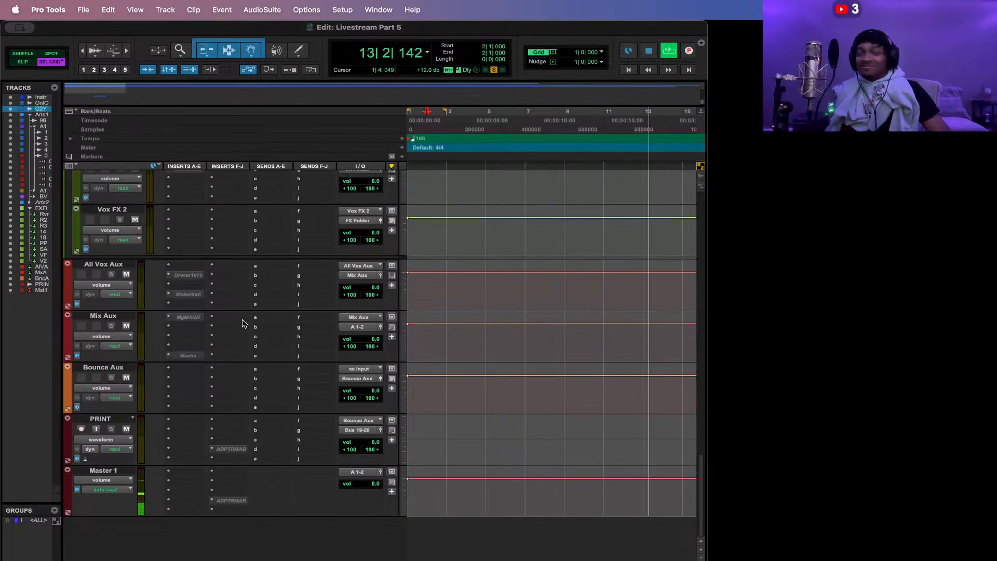
scroll(242, 323, "up", 20)
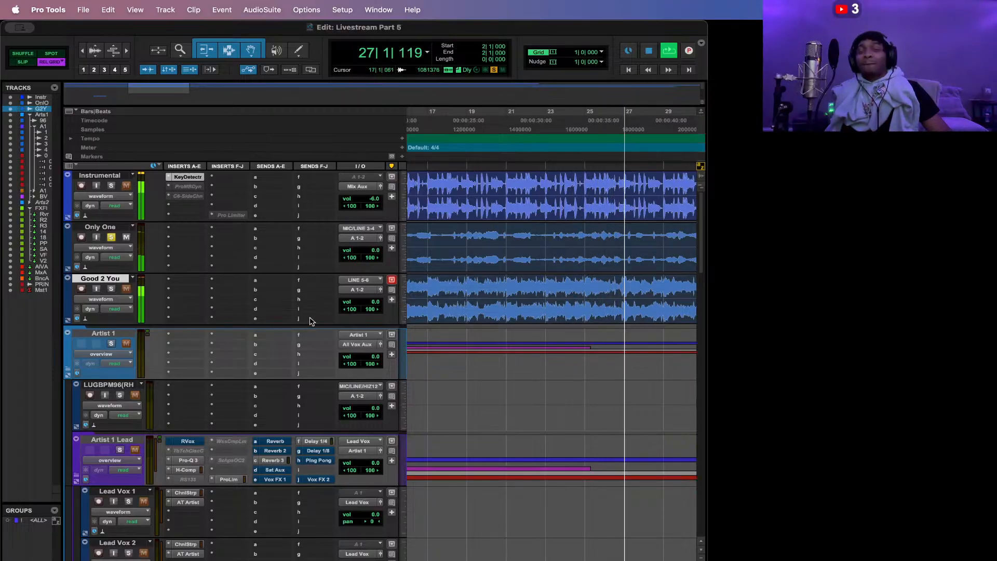
scroll(311, 321, "down", 5)
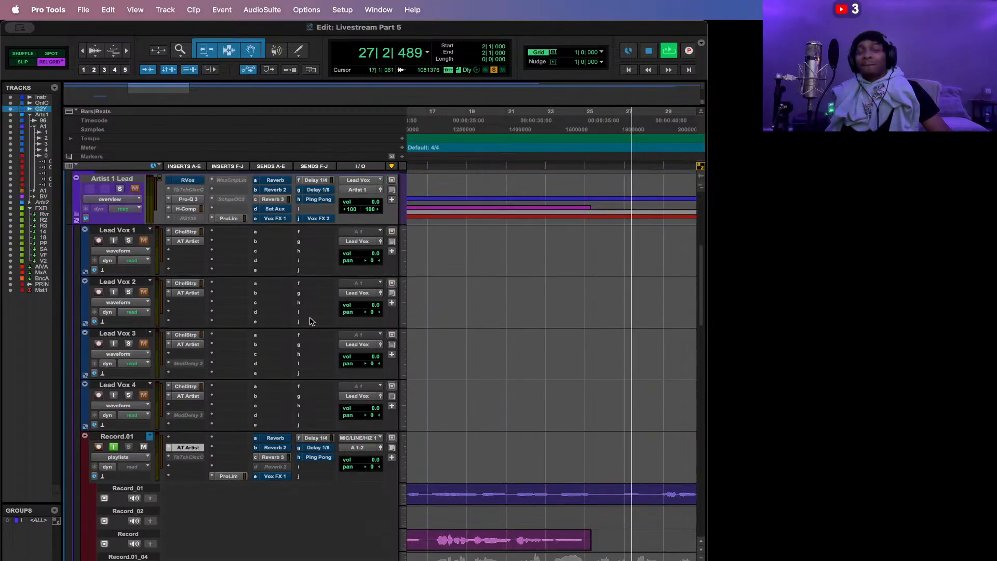
left_click(128, 447)
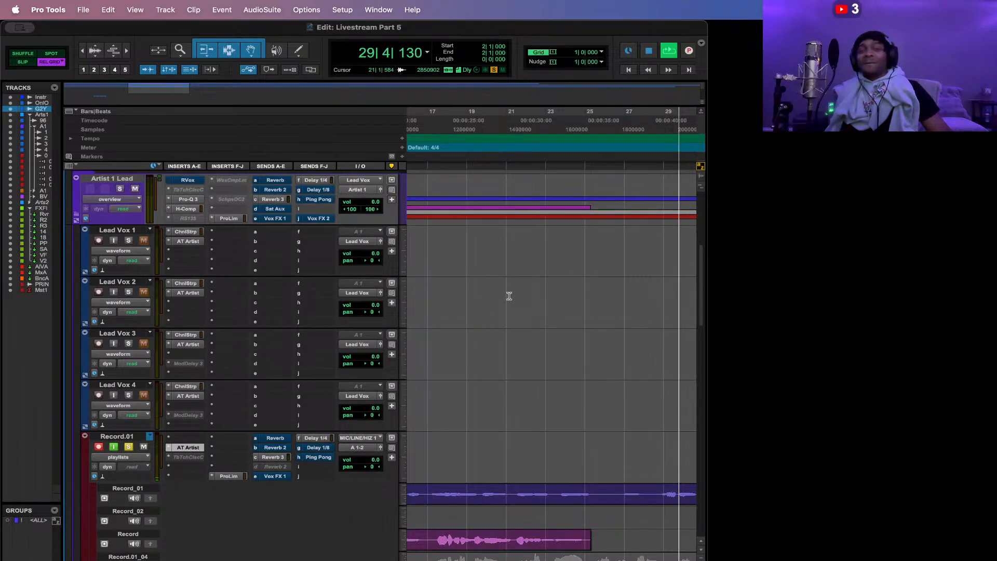
scroll(509, 296, "up", 5)
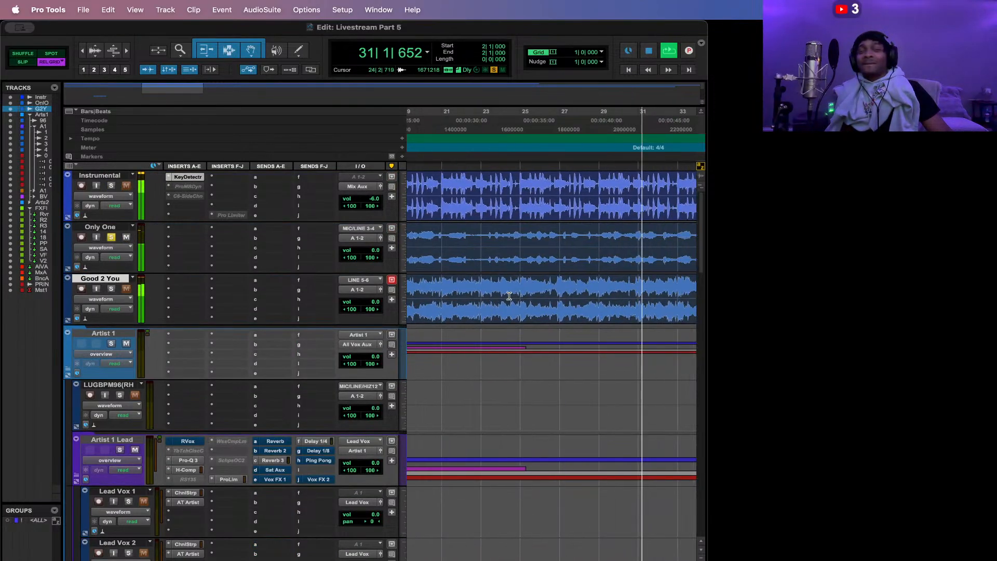
key("space")
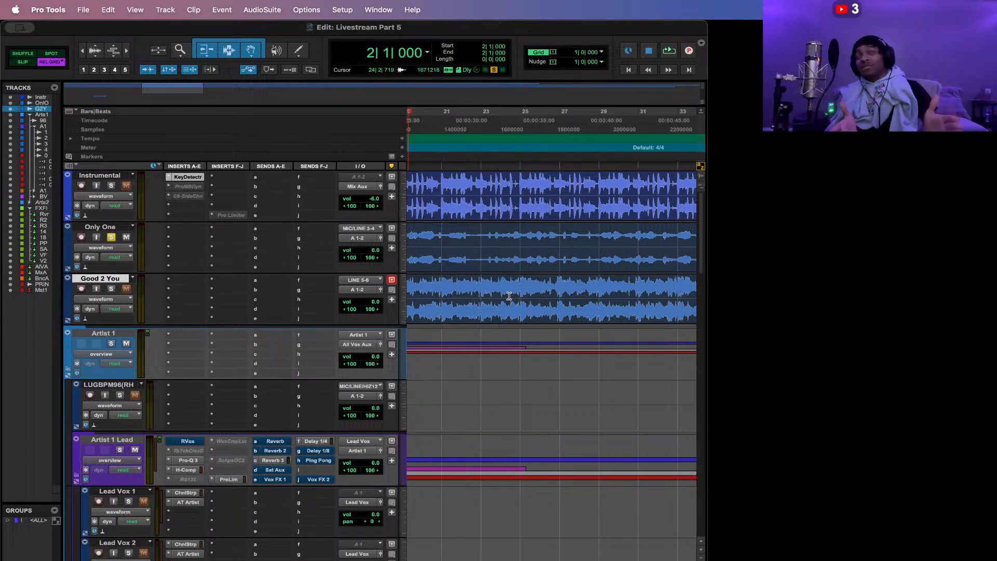
Unsolo Only One, solo Good 2 You, and play it from bar 2 before stopping playback.
key("Return")
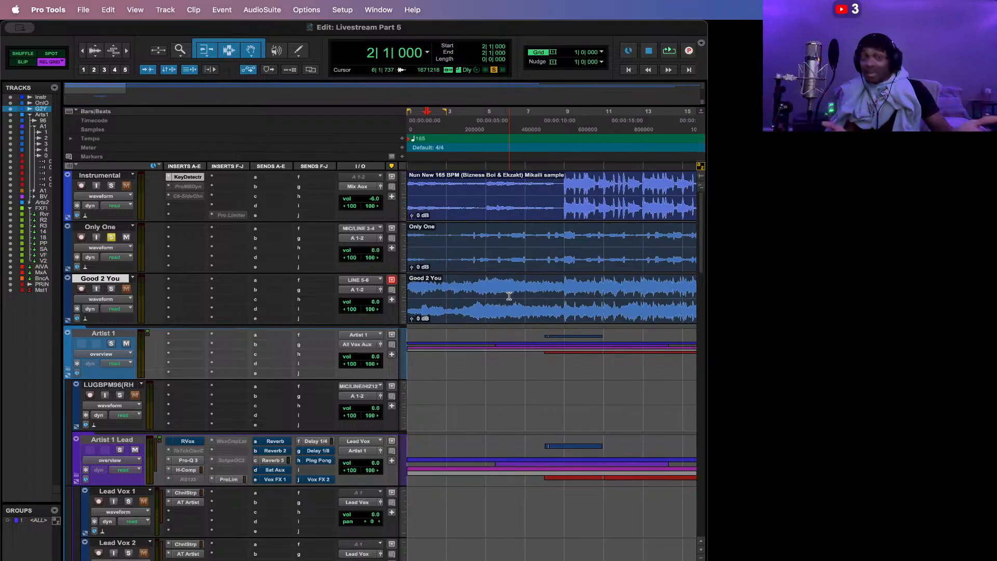
left_click(111, 238)
left_click(111, 289)
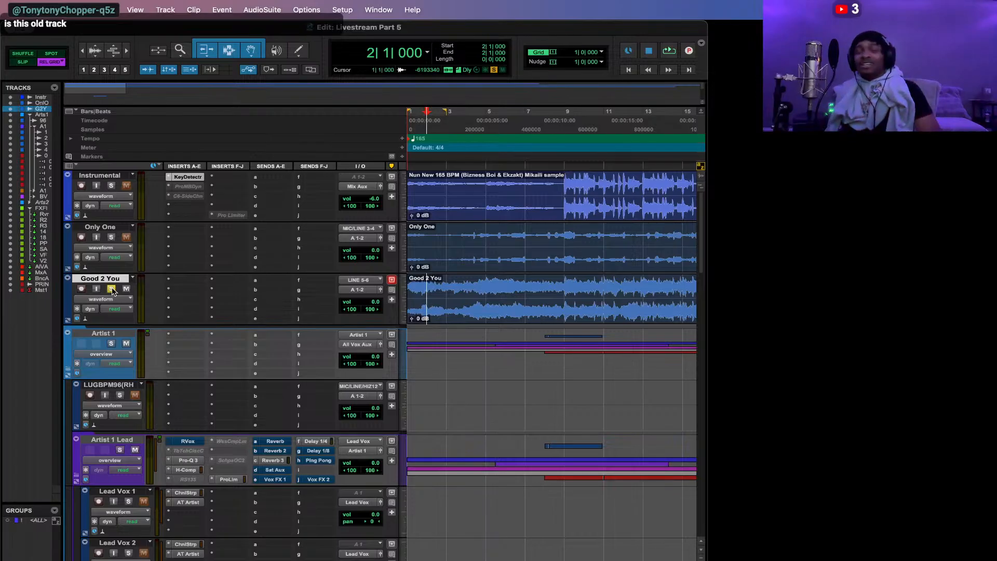
key("space")
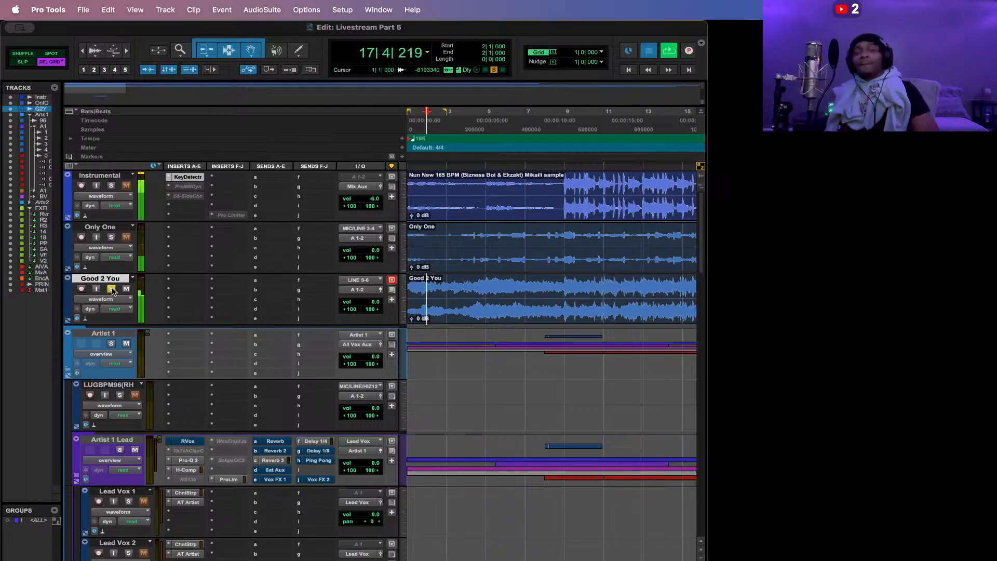
key("space")
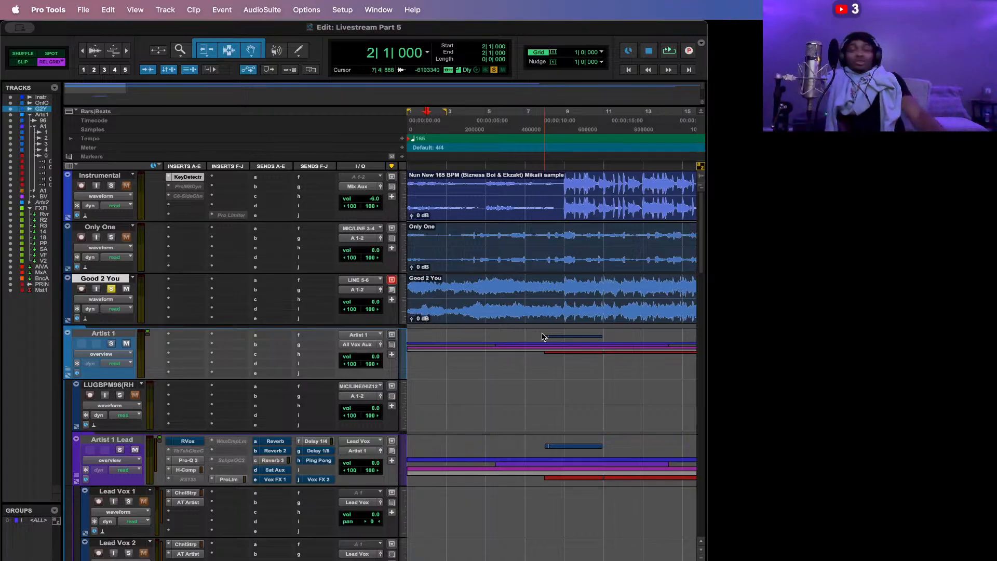
left_click(726, 329)
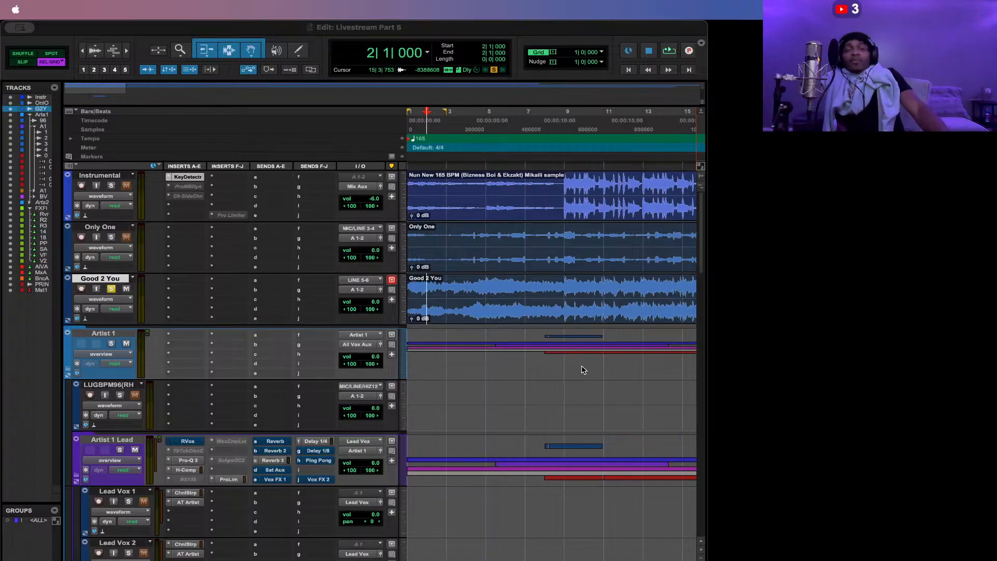
Mute the Only One and Good 2 You tracks and unsolo Good 2 You.
left_click(107, 228)
left_click(107, 228)
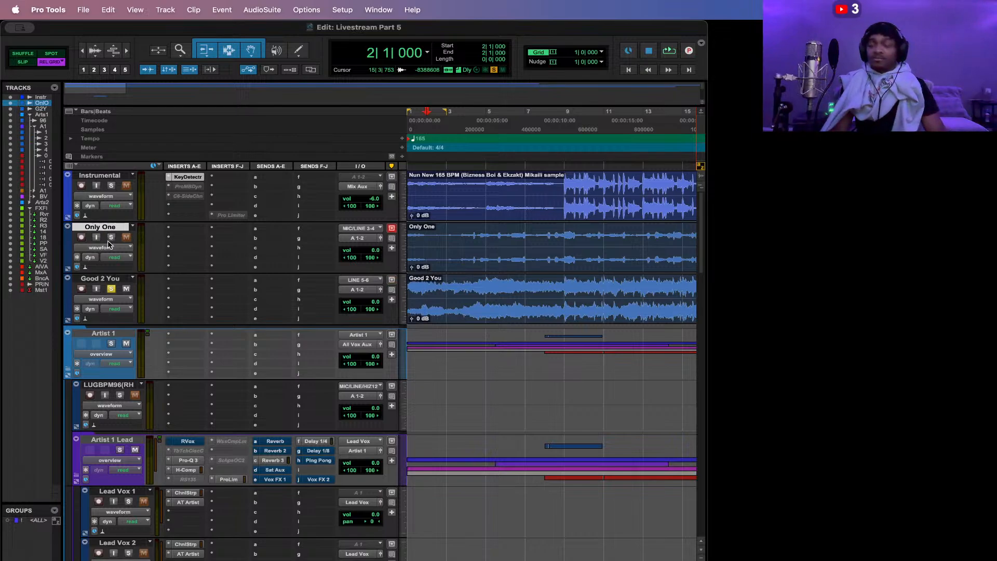
left_click(109, 280, "shift")
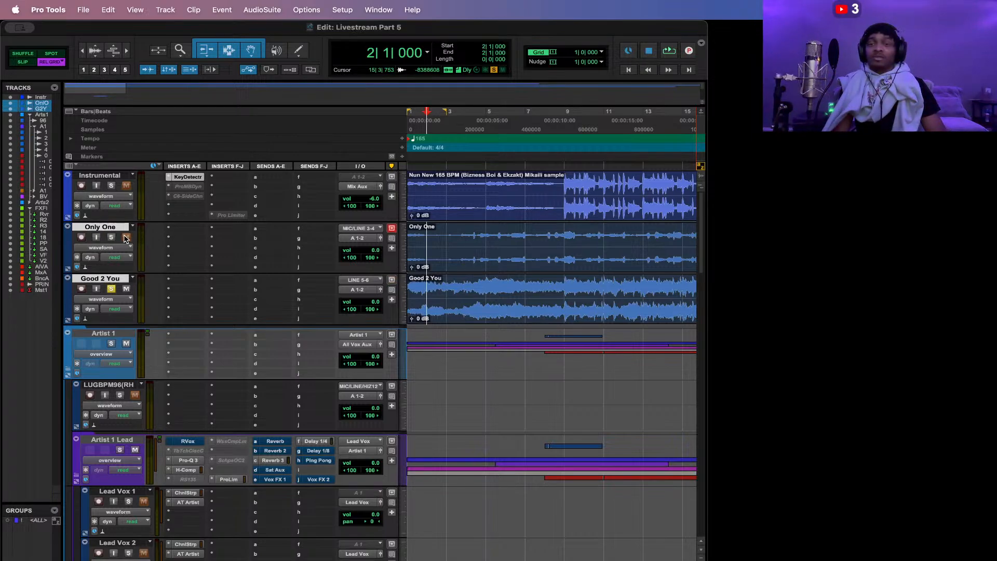
left_click(126, 238)
left_click(127, 288)
left_click(112, 289)
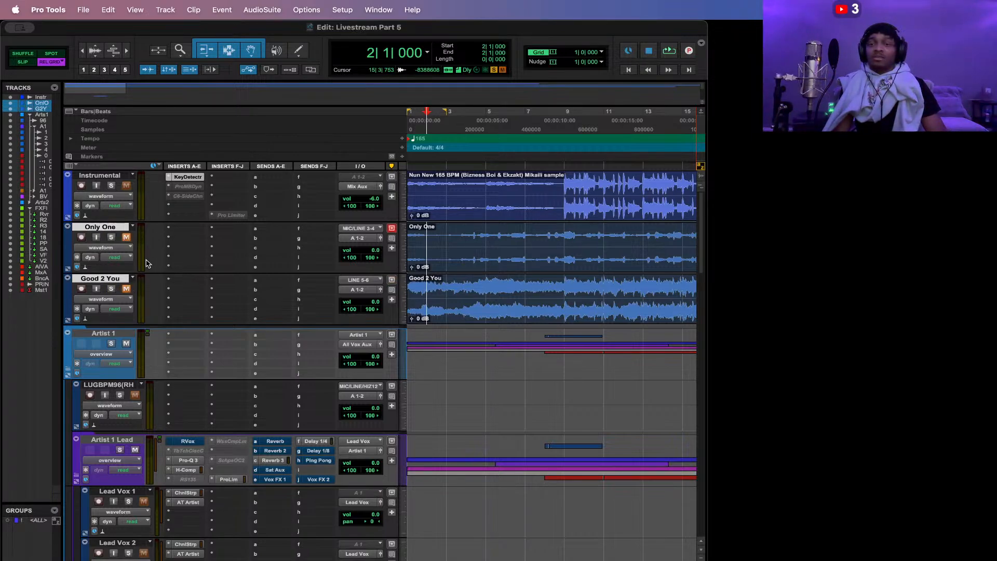
Place the edit cursor at bar 9 on the Record.01 track and widen the Edit window.
scroll(271, 403, "down", 2)
scroll(271, 403, "down", 10)
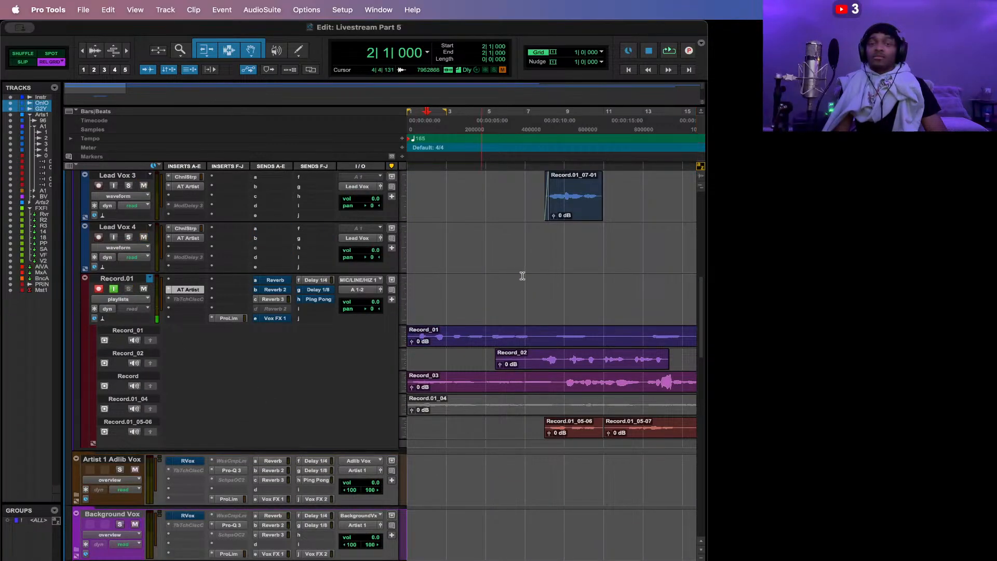
left_click(566, 279)
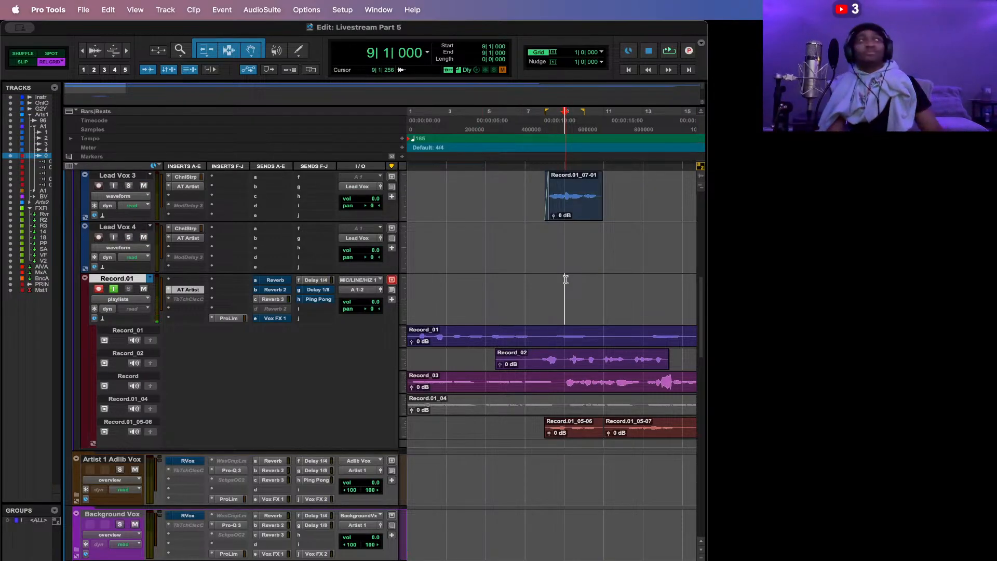
scroll(535, 283, "right", 3)
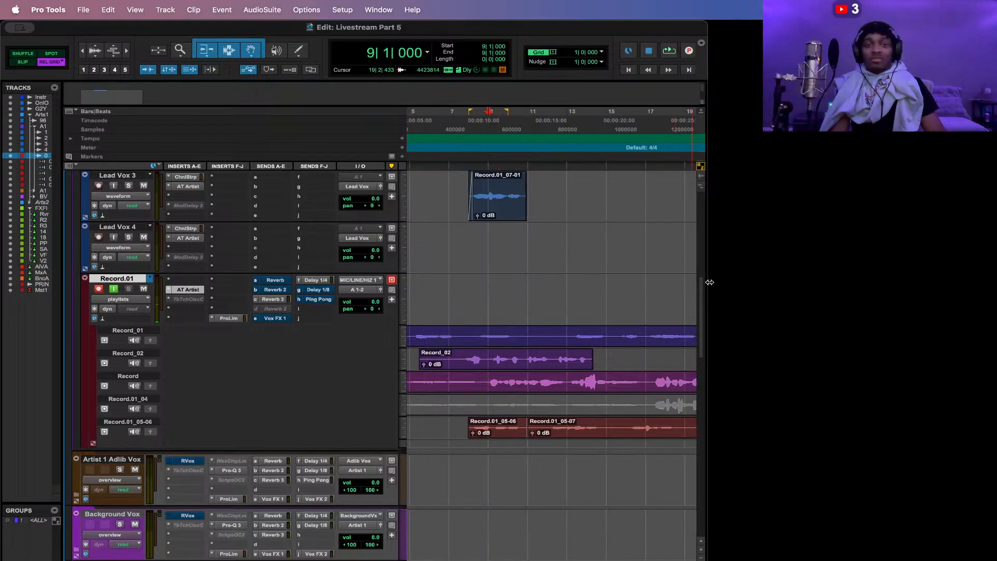
left_click_drag(709, 281, 994, 281)
Play from bar 9, punch in a vocal take on Record.01 at bar 12, and move the clip to a new playlist lane.
key("space")
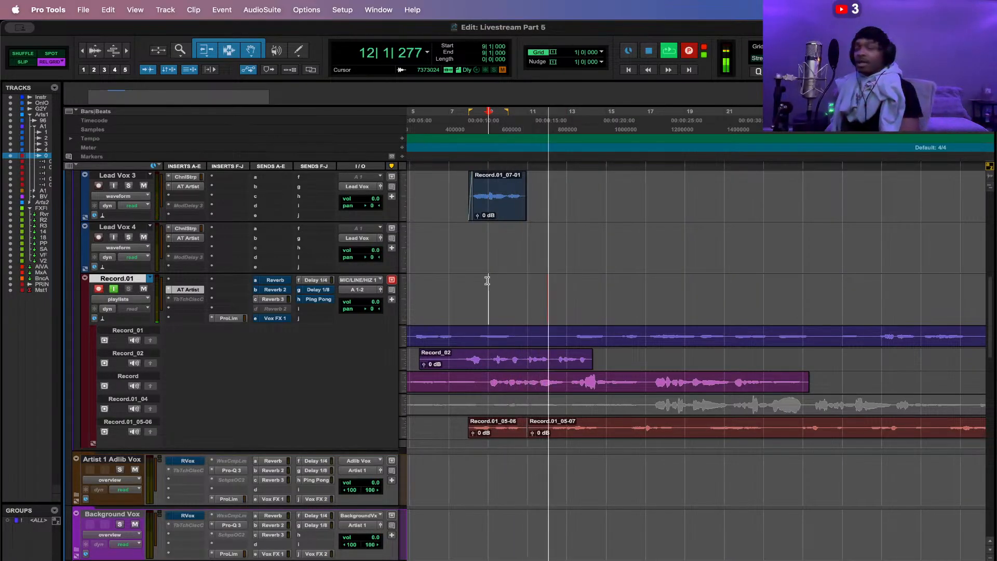
key("F12")
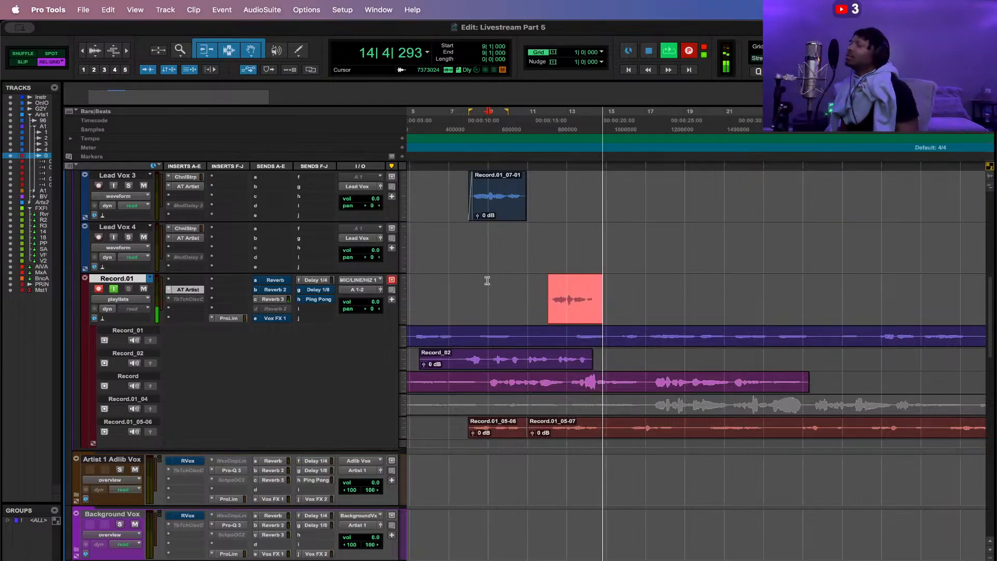
key("space")
left_click_drag(567, 300, 572, 447)
left_click(571, 327)
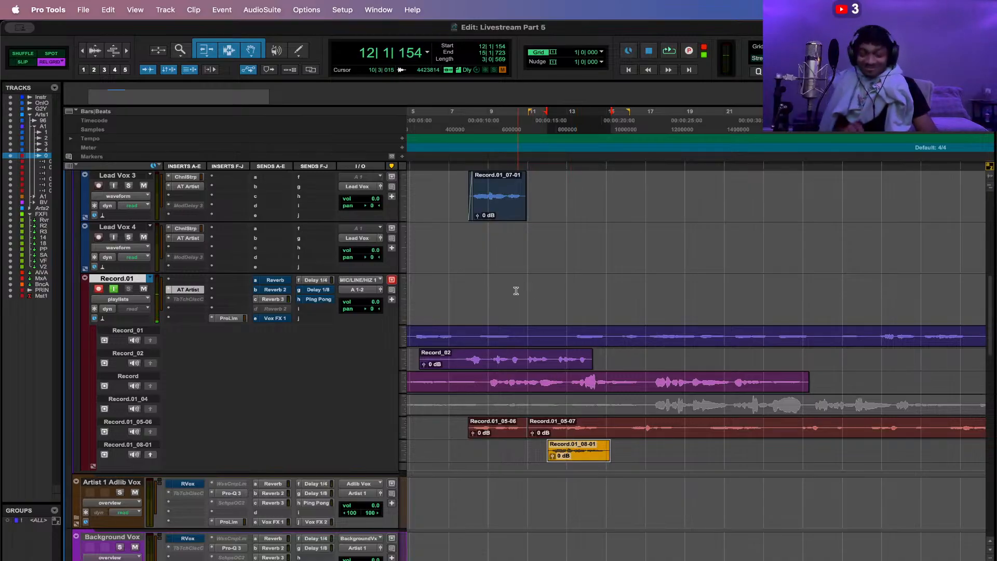
Record another vocal take on Record.01, starting playback at bar 9 and punching in just before bar 11.
key("space")
key("space")
left_click(474, 287)
key("space")
key("space")
left_click(483, 282)
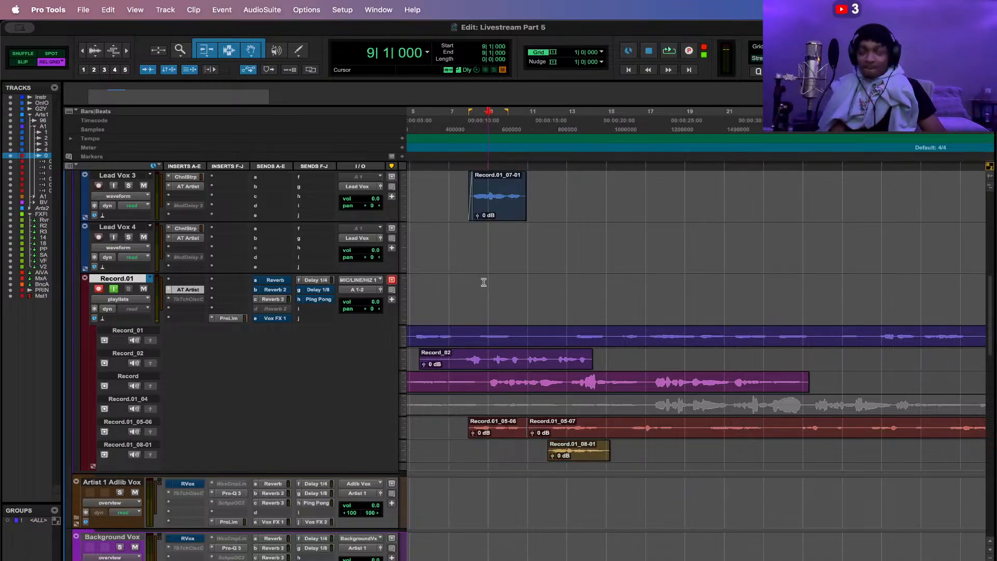
key("space")
key("space")
key("space")
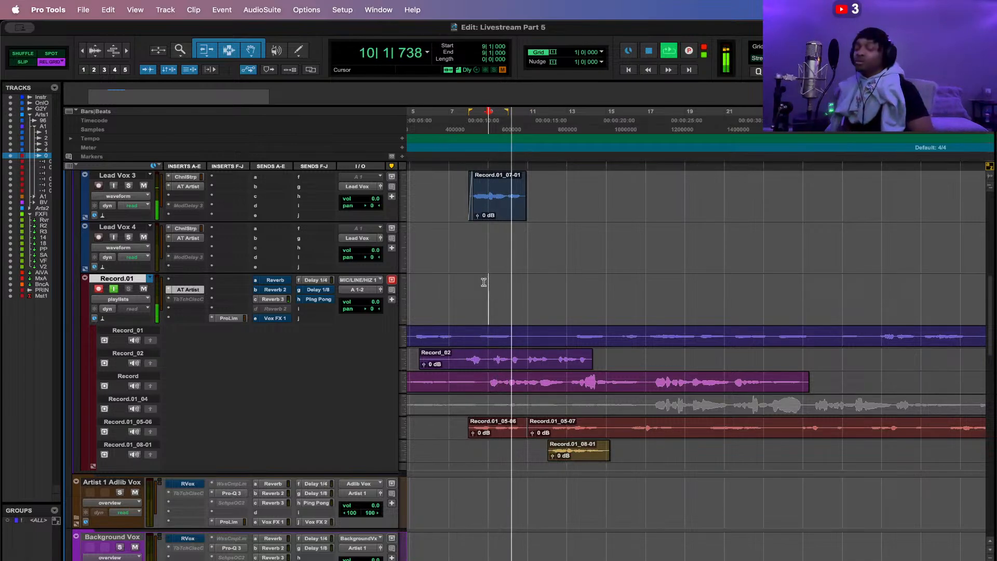
key("super+space")
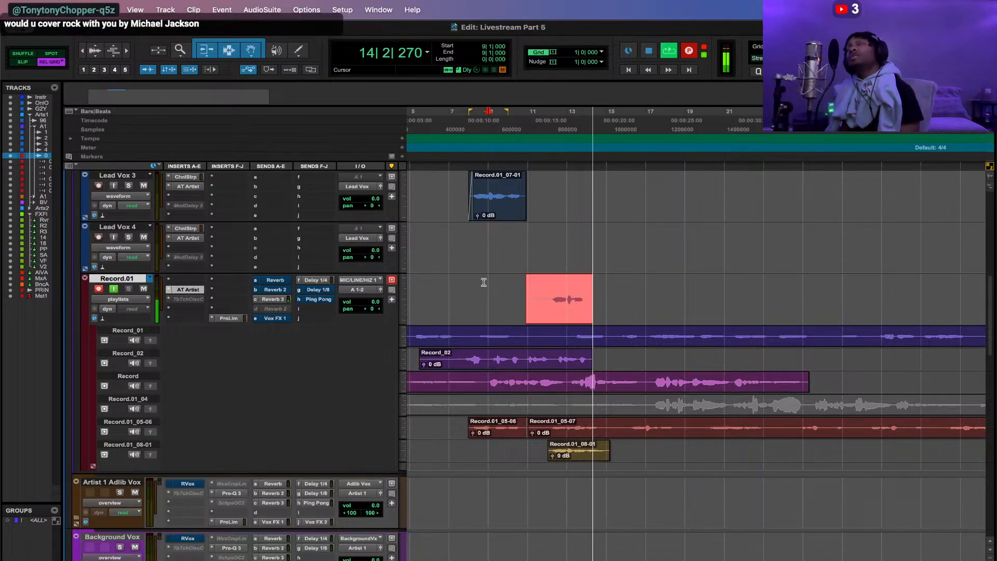
key("space")
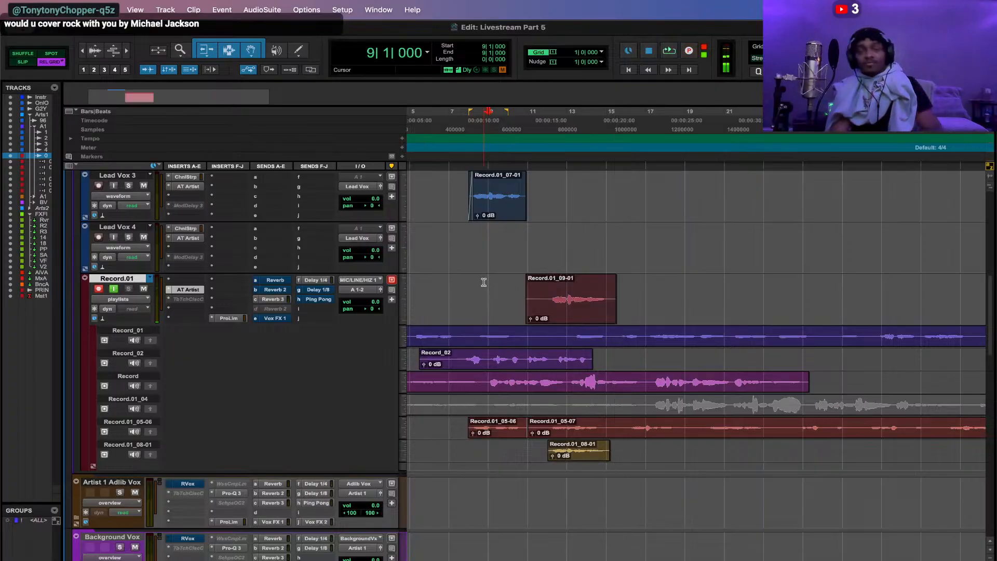
Move the new take from Record.01 up to Lead Vox 3 and trim the silence from its start and end.
left_click_drag(560, 303, 559, 214)
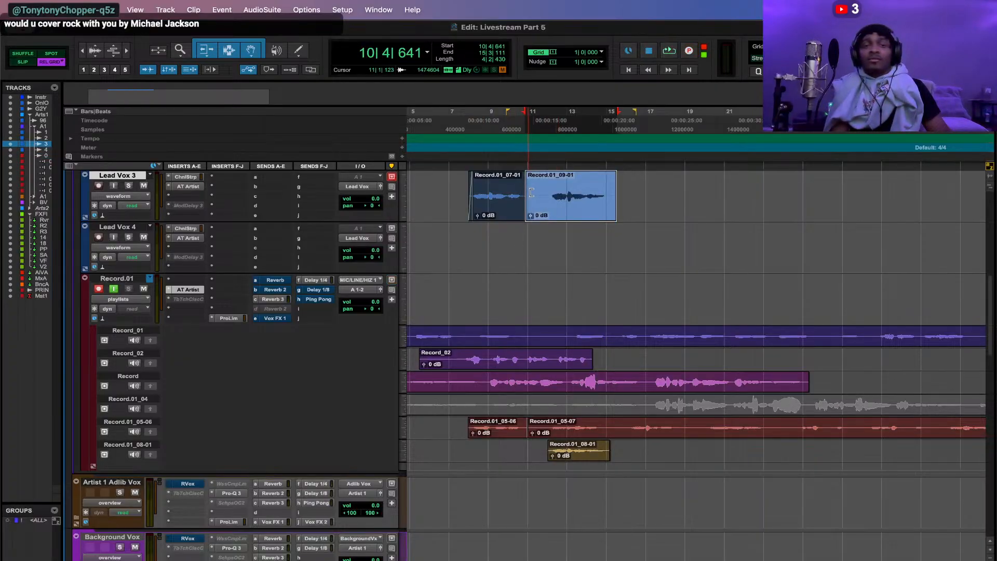
key("space")
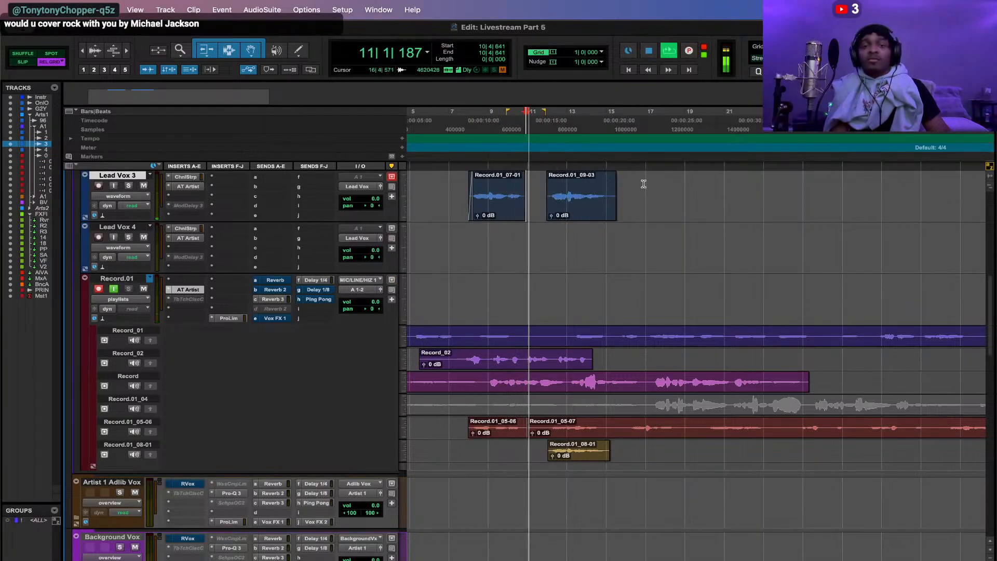
left_click_drag(645, 185, 611, 229)
key("Delete")
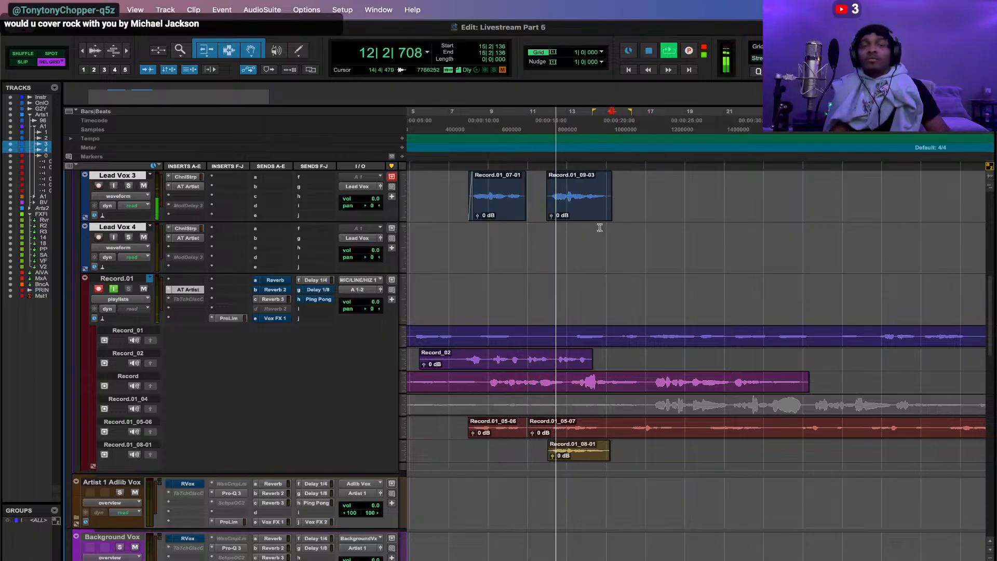
Add a short fade-in at the start of the Record.01_09-03 clip on Lead Vox 3 and stop playback.
key("t")
scroll(549, 224, "up", 3)
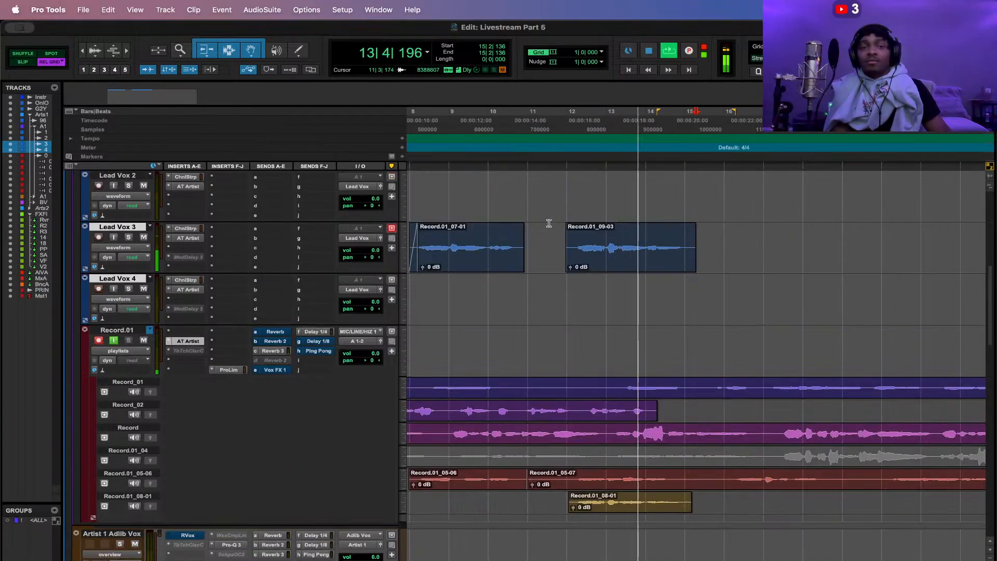
left_click_drag(556, 244, 580, 243)
key("Delete")
key("space")
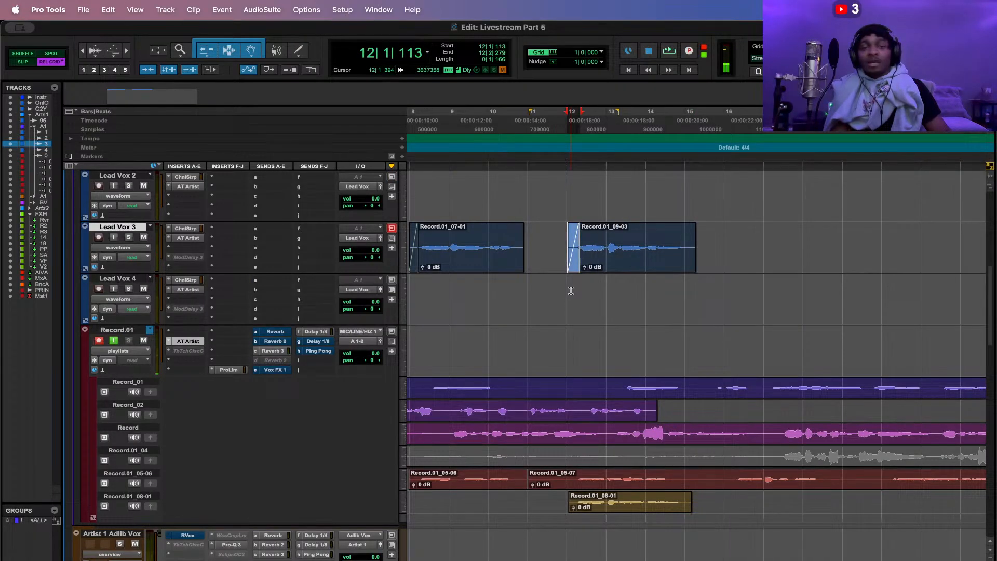
Place the edit cursor at bar 12 on Record.01 and play the new Lead Vox 3 clip.
left_click(570, 290)
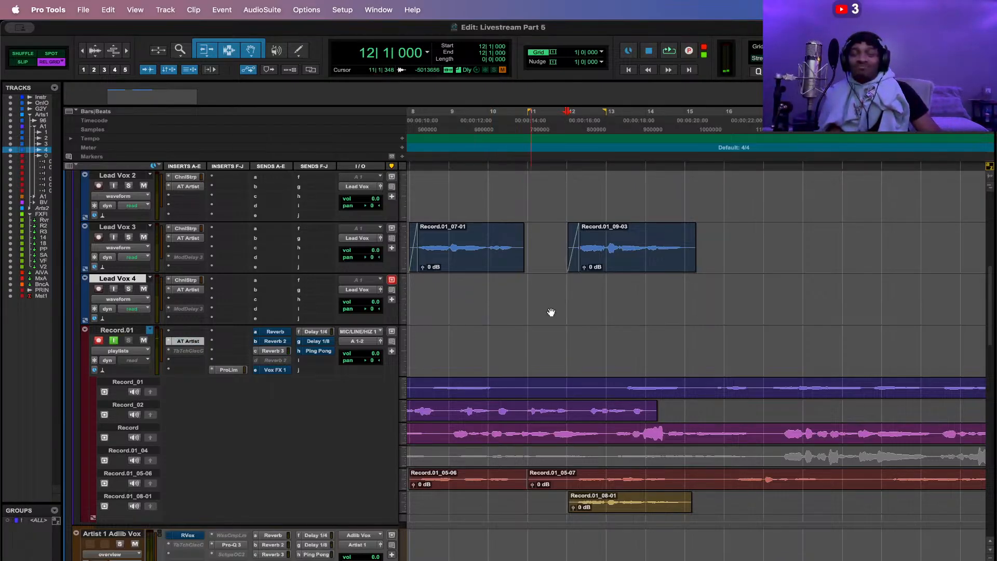
left_click(587, 287)
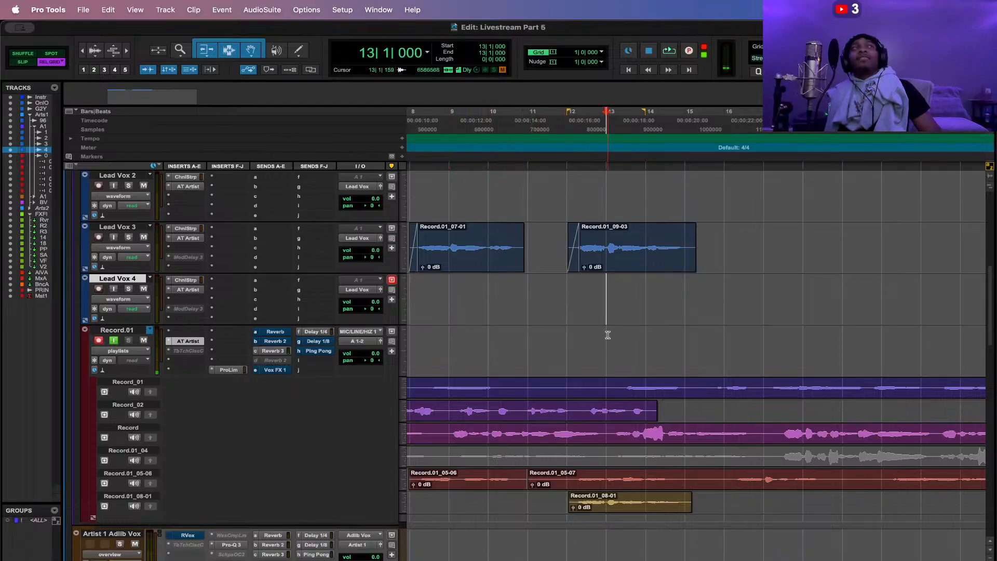
left_click(565, 338)
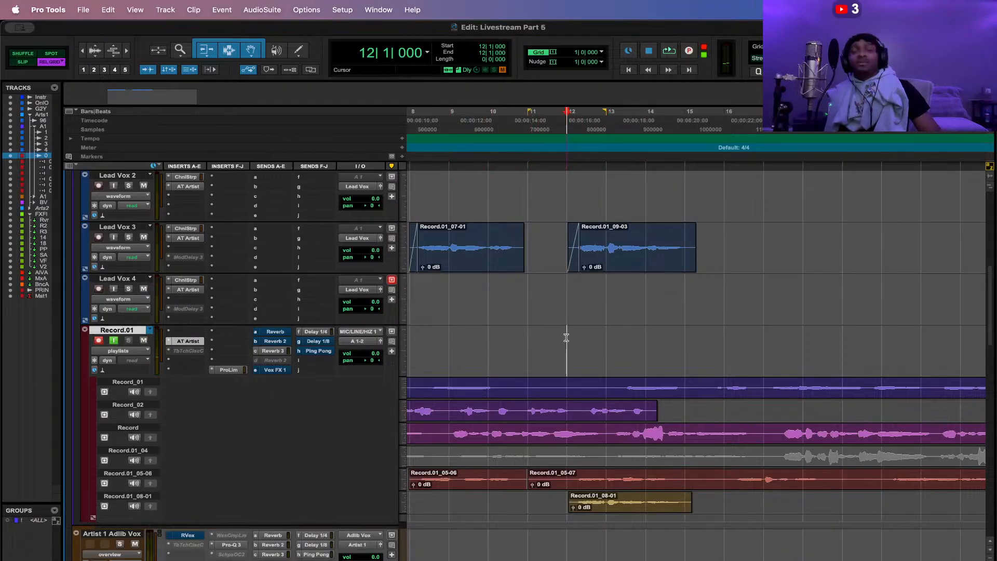
key("space")
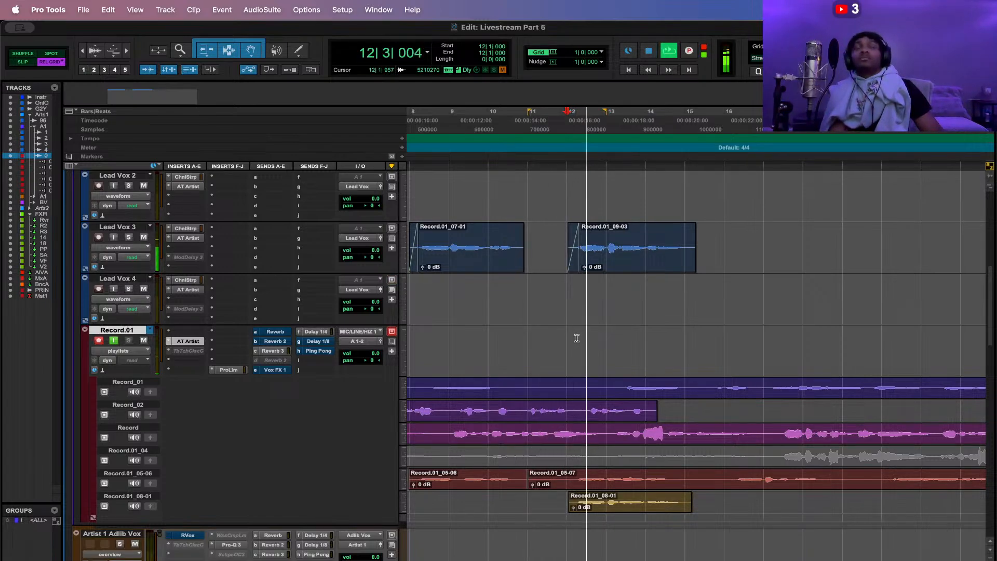
Trim a sliver off the start and end of the Record.01_09-03 clip on Lead Vox 3, ending it at 15|1|476.
left_click(560, 234)
left_click_drag(560, 234, 571, 272)
key("Delete")
left_click(567, 283)
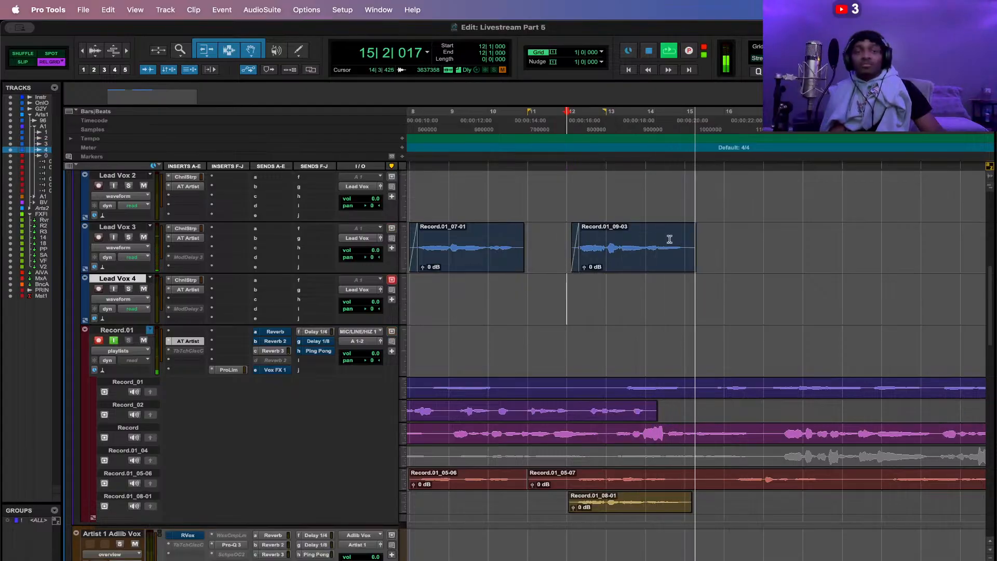
left_click_drag(707, 260, 690, 273)
key("Delete")
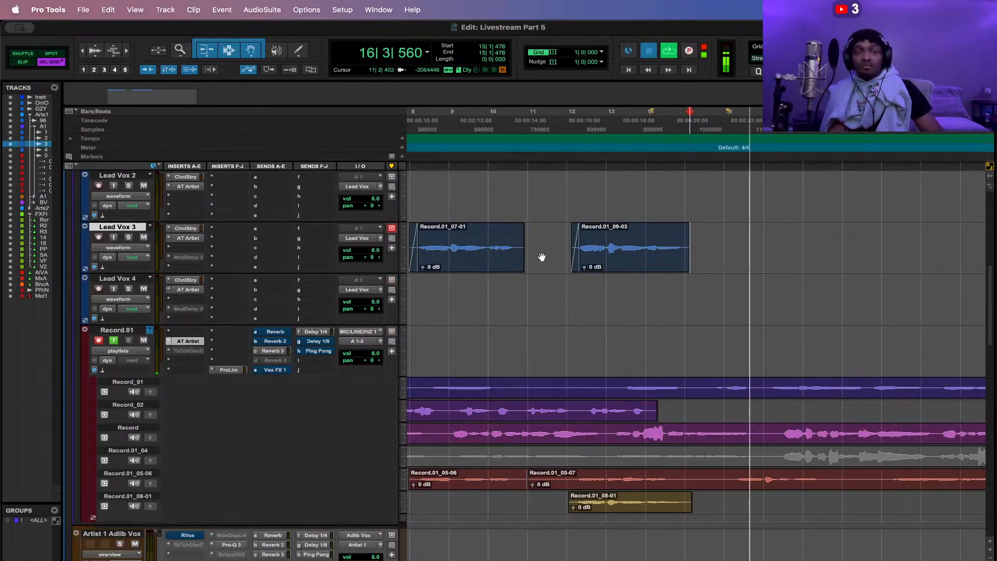
Save the session and play through the section from bar 12 and from bar 15 on Record.01.
left_click(562, 183)
key("super+s")
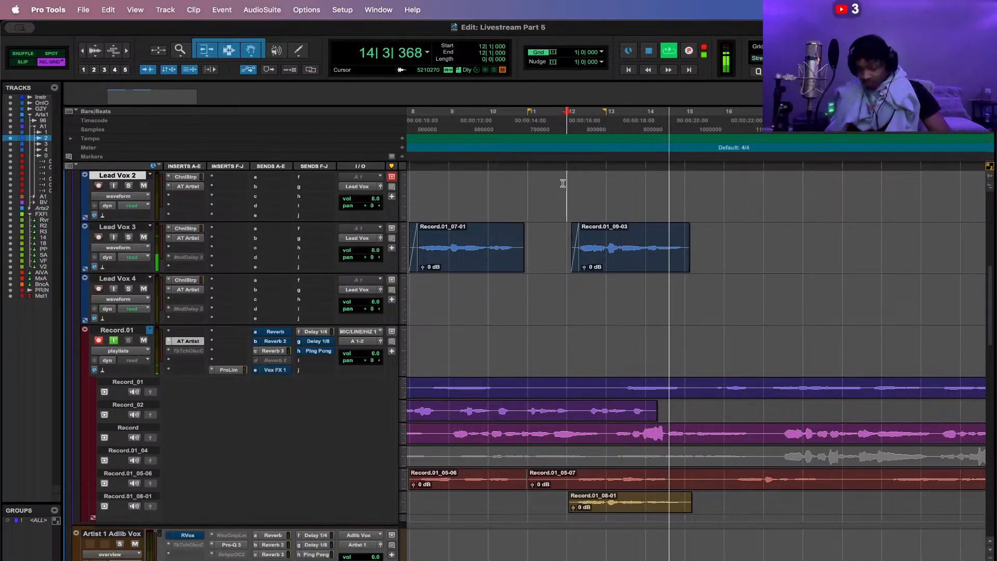
left_click(684, 333)
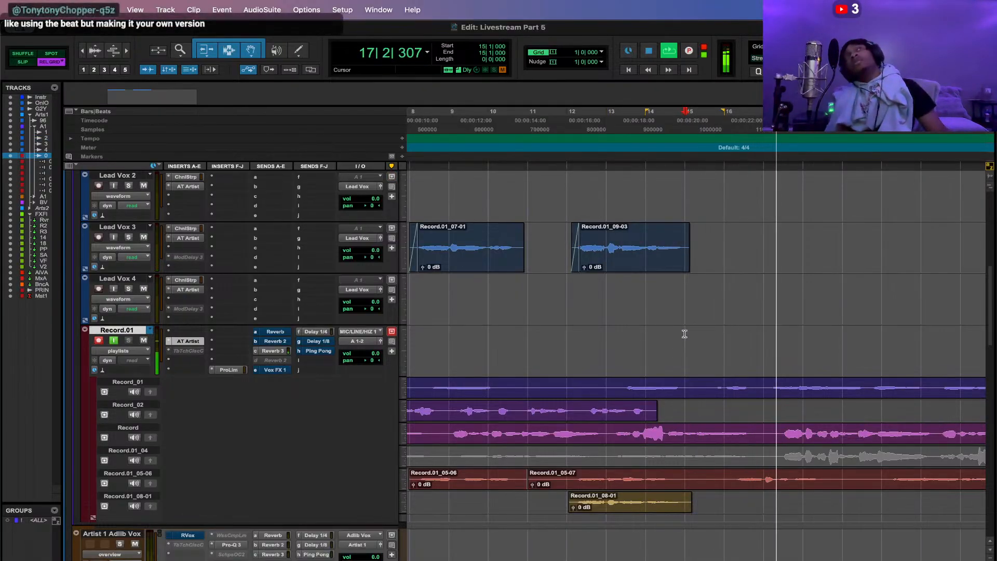
key("space")
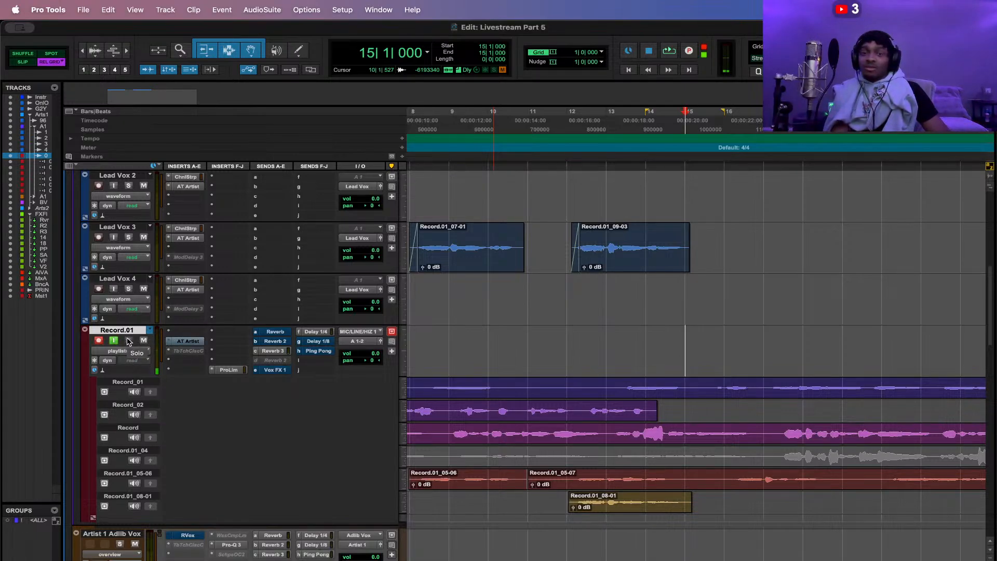
Mute the Lead Vox 3 track.
scroll(140, 226, "up", 10)
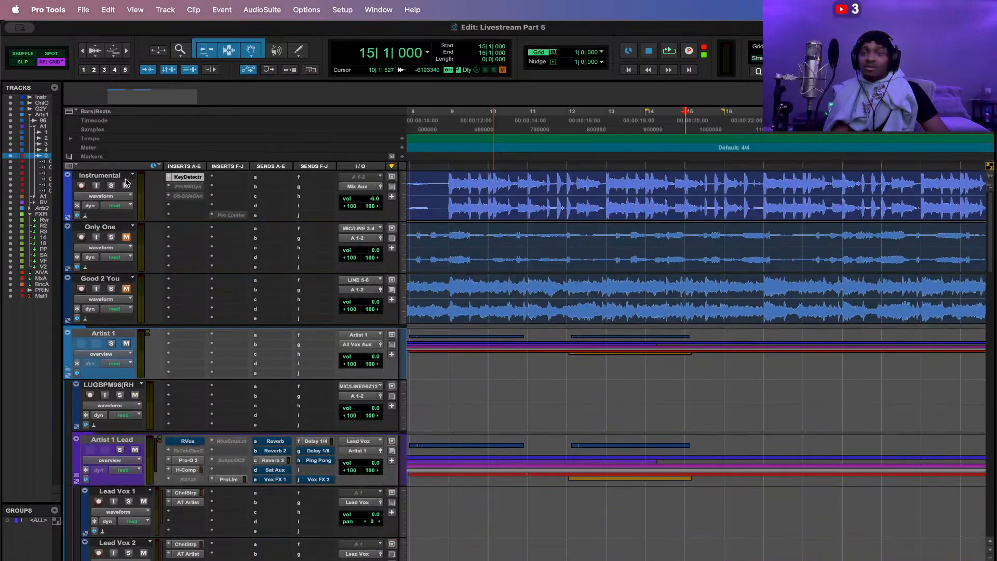
scroll(287, 348, "down", 6)
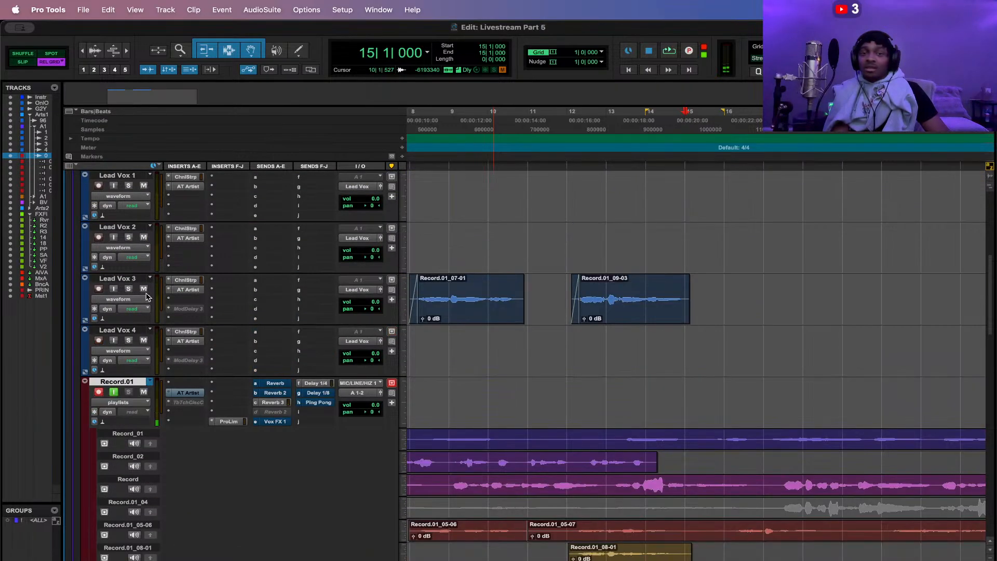
left_click(143, 289)
key("space")
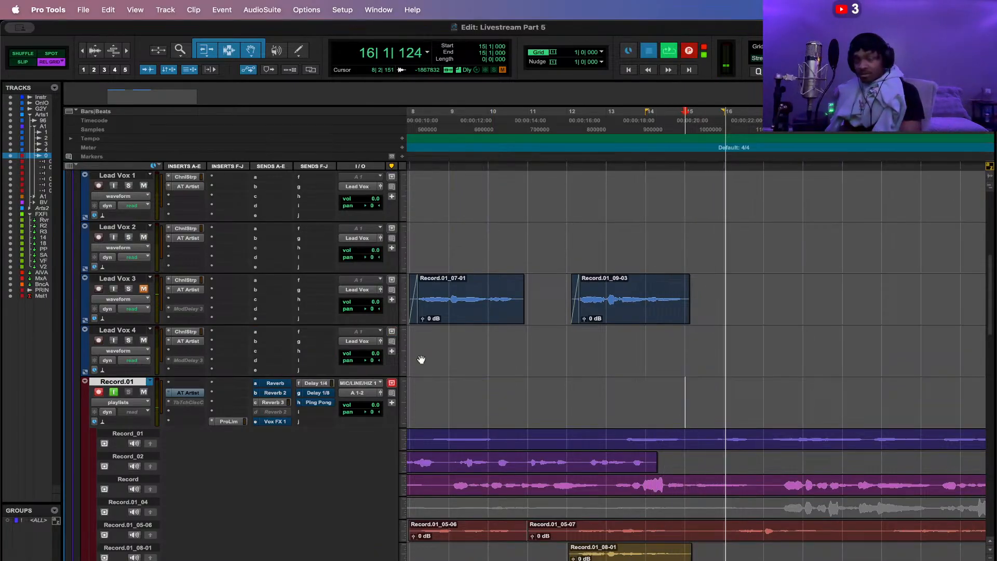
key("space")
key("super+z")
Record a vocal take on Record.01 from bar 15 and move the clip up to Lead Vox 4.
key("space")
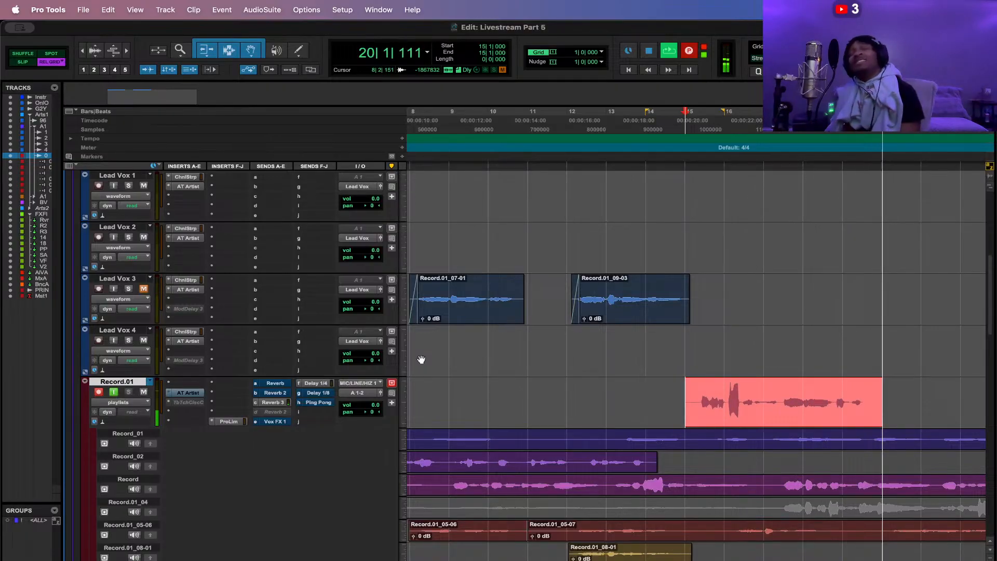
key("space")
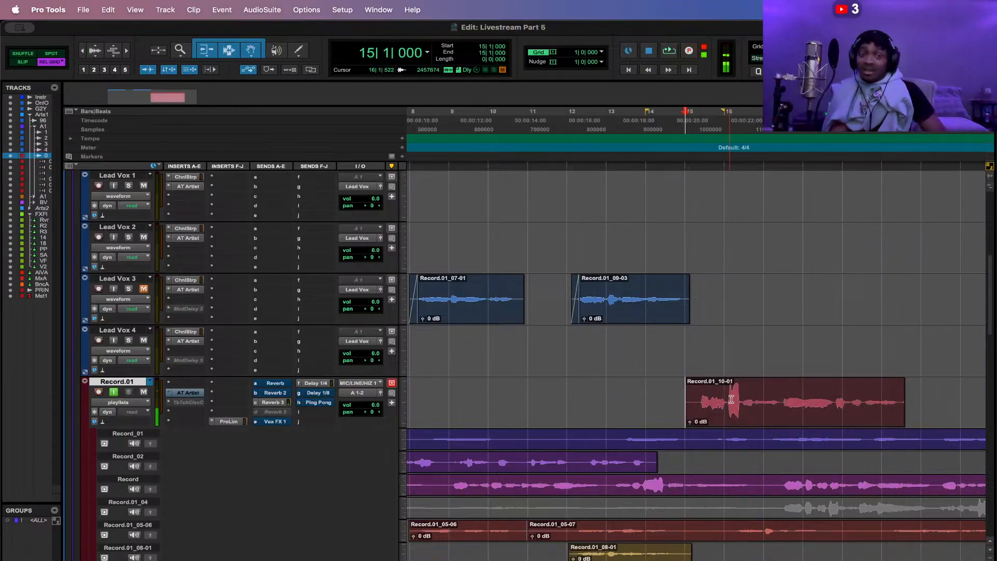
left_click_drag(736, 411, 718, 364)
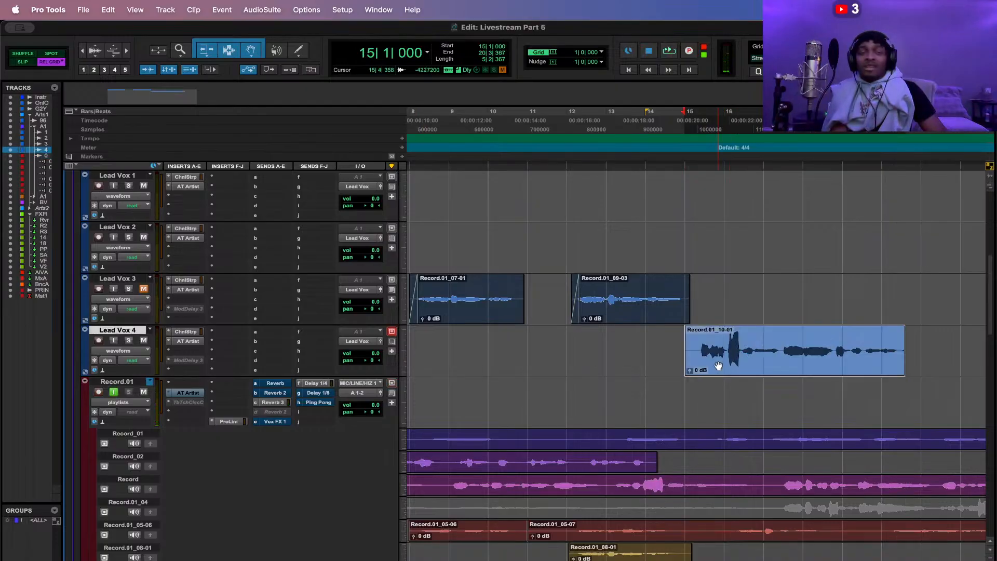
Toggle bypass on the AT Artist insert of Lead Vox 4 and record another Record.01 take from bar 15.
left_click(187, 340)
key("super+space")
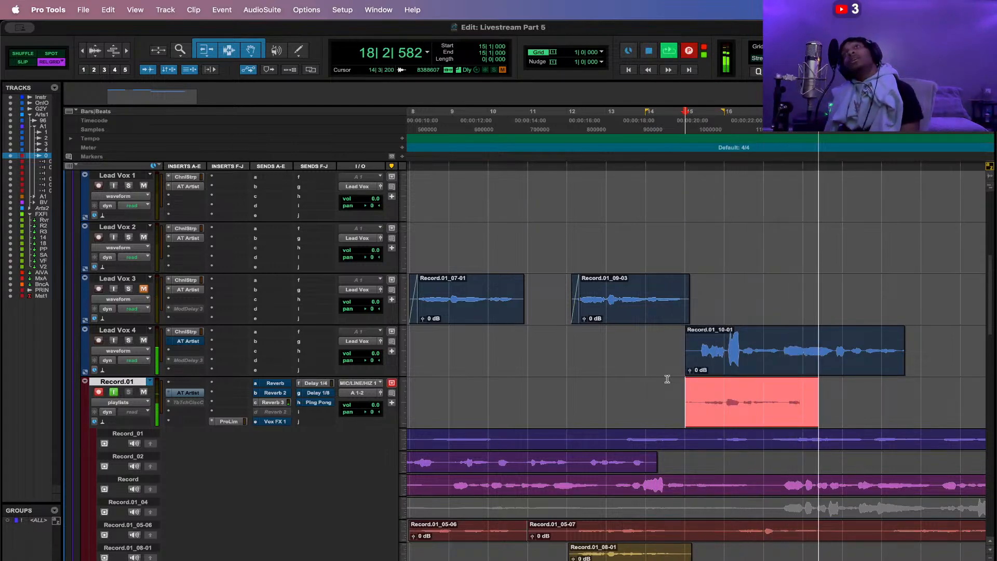
key("space")
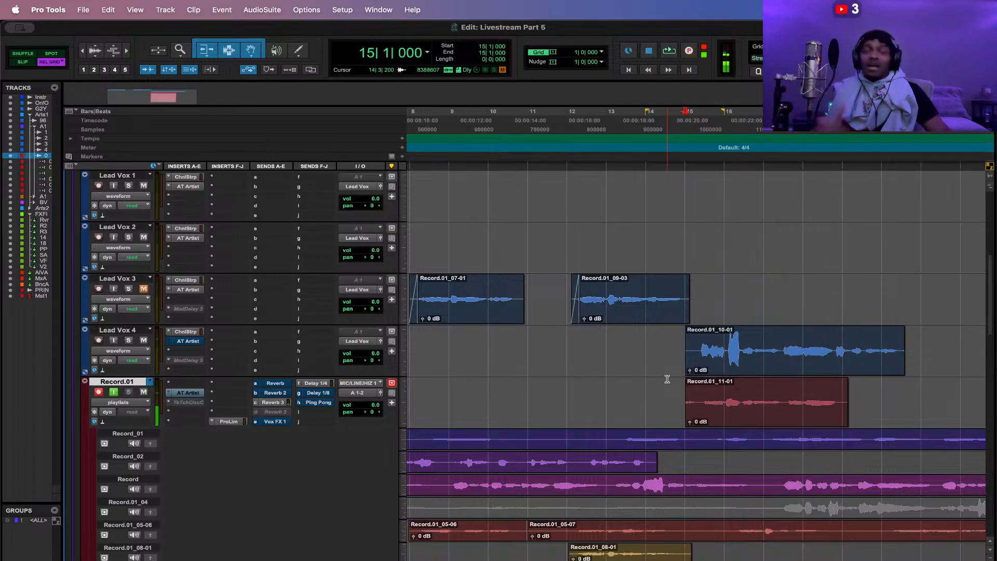
Delete the bar 15 takes from Lead Vox 4 and Record.01.
left_click(762, 369)
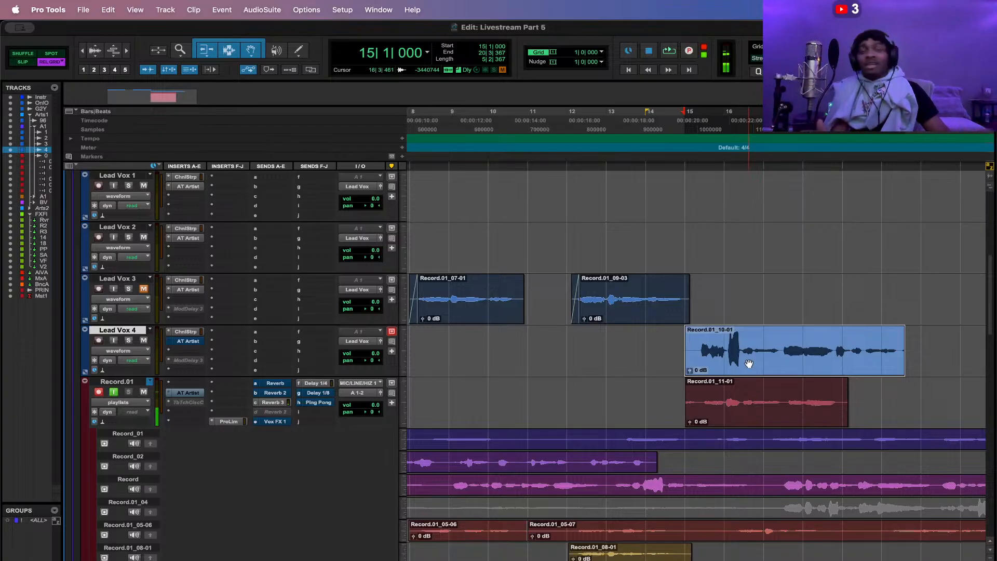
key("Delete")
left_click(747, 415)
key("Delete")
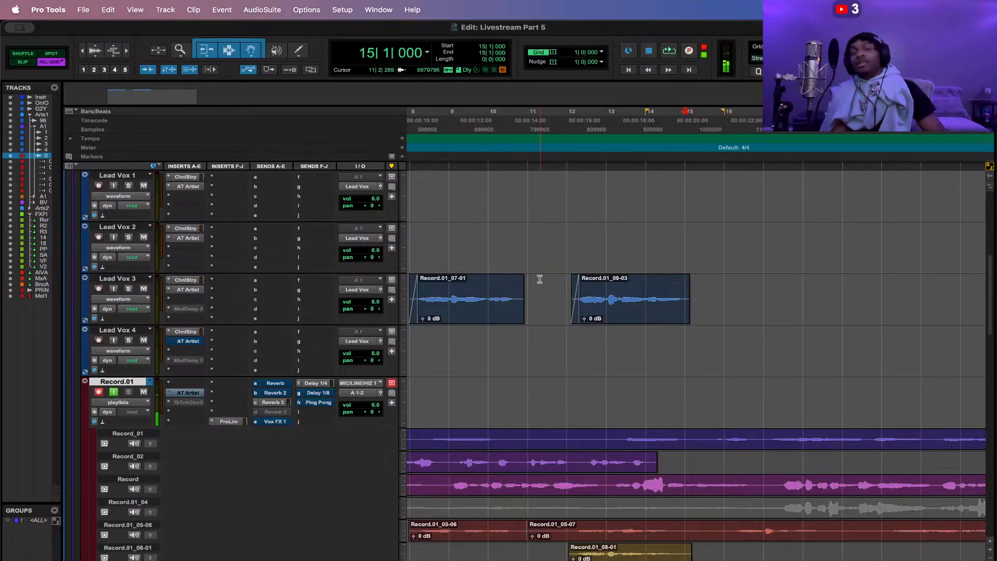
Play the session from bar 14 on Record.01 to rehearse the next vocal entry.
scroll(540, 279, "up", 6)
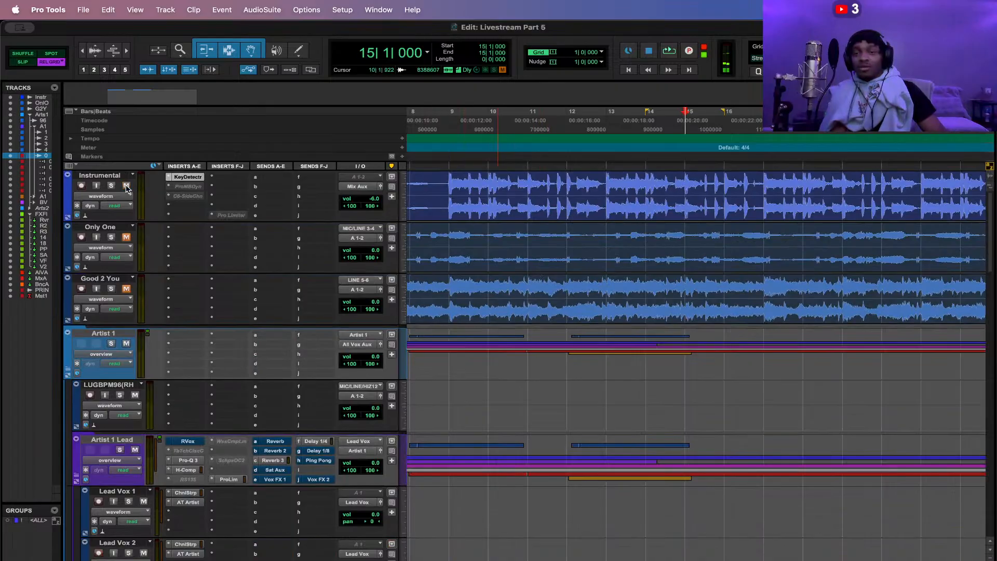
scroll(656, 398, "down", 6)
left_click(648, 336)
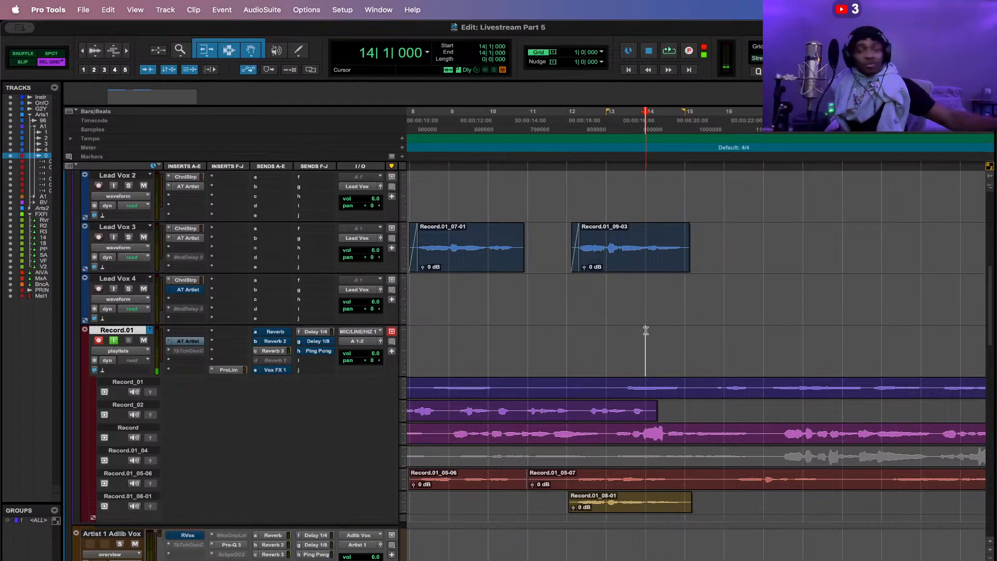
key("space")
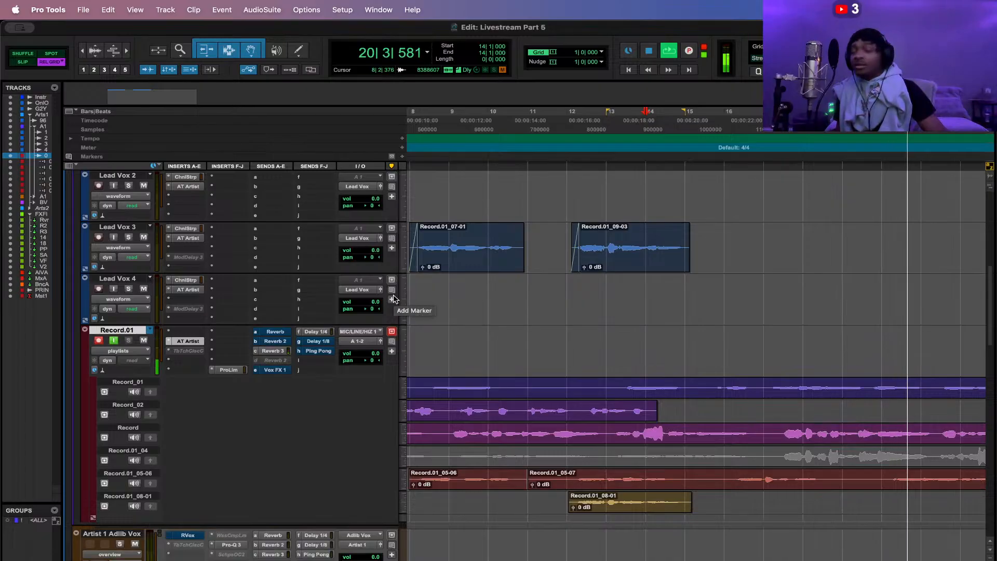
key("space")
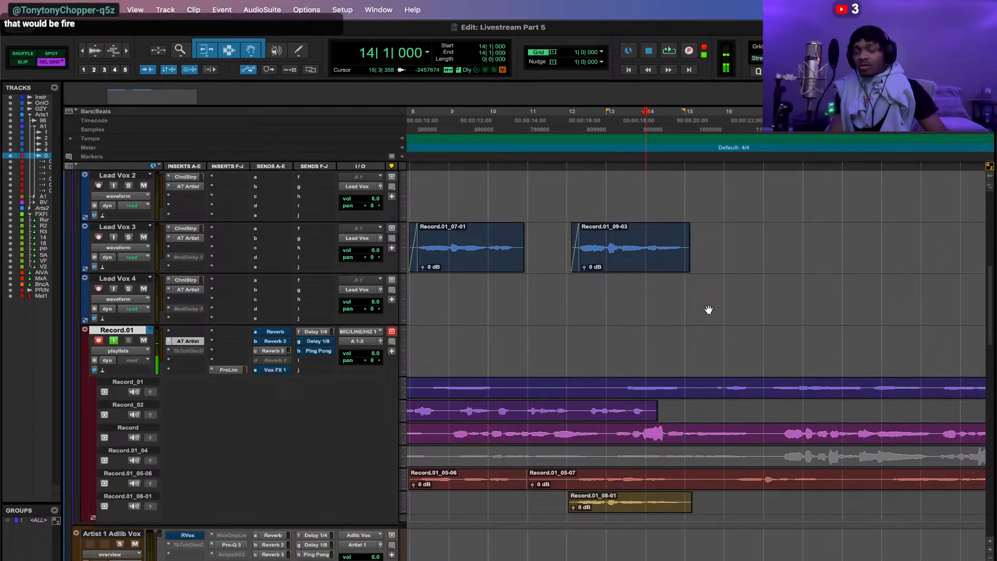
Try recording two vocal takes on Record.01 from bar 14 and discard both.
key("super+space")
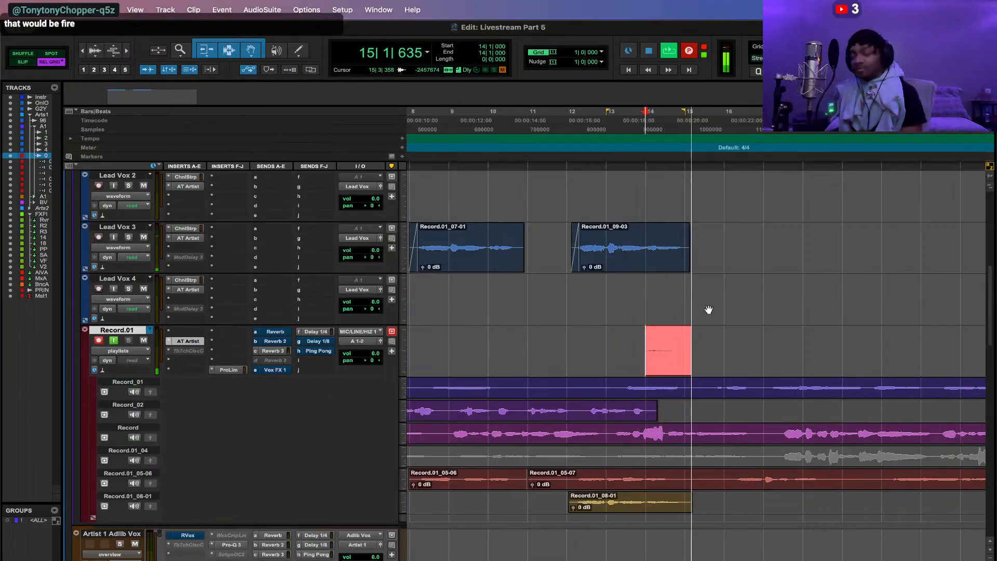
key("super+period")
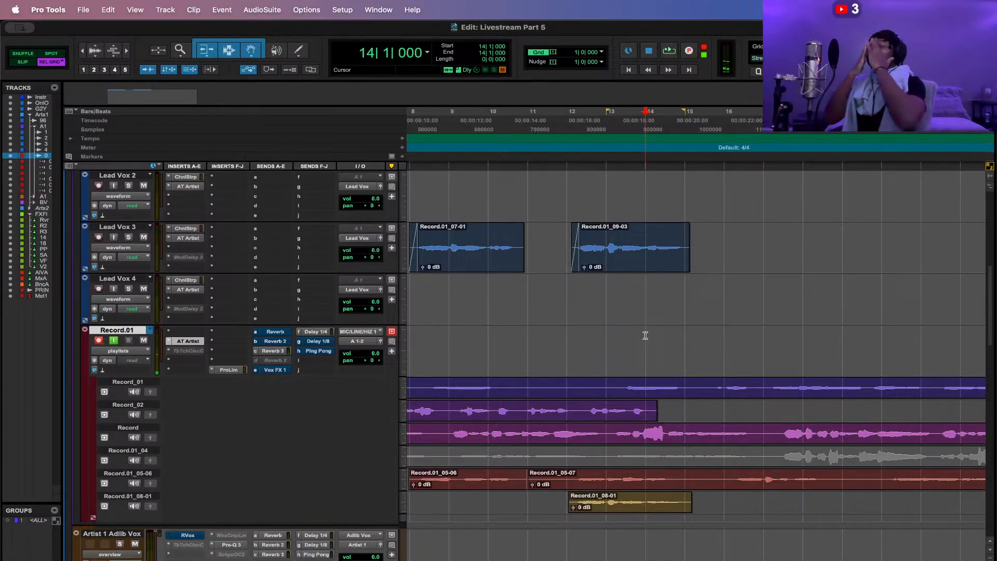
key("super+space")
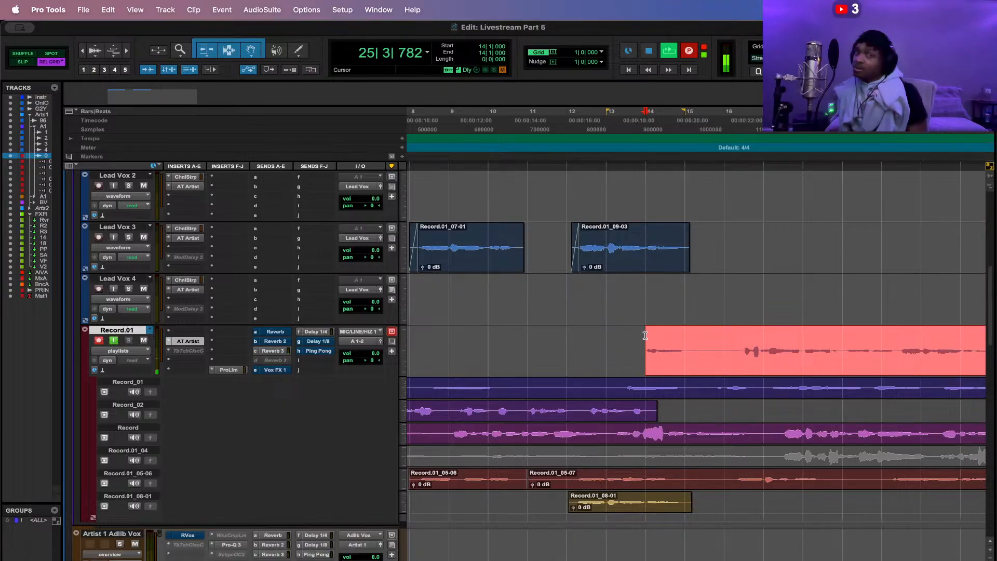
key("space")
key("super+z")
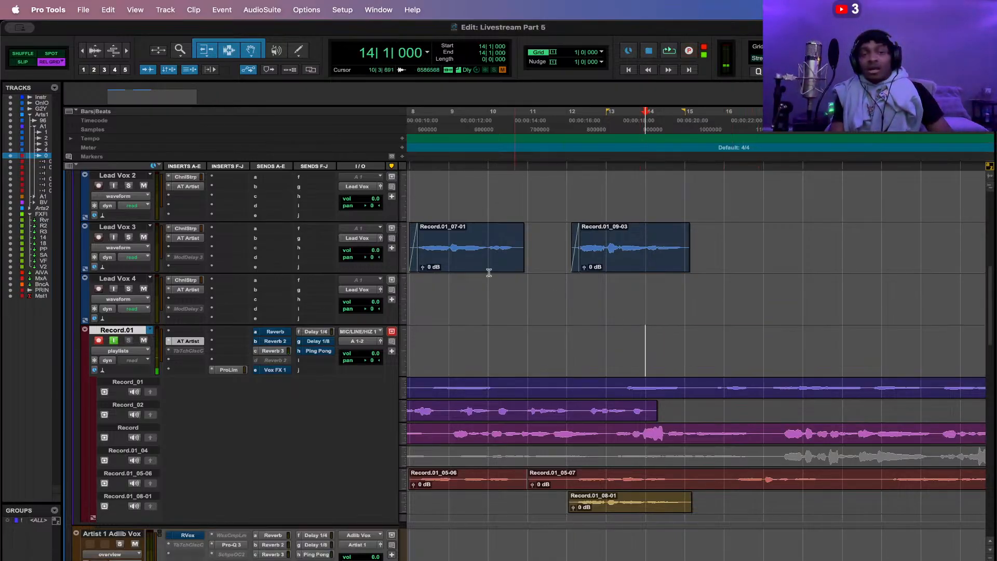
Copy the Record.01_07-01 clip on Lead Vox 3 to bar 21 of the same track.
left_click(470, 262)
scroll(470, 262, "left", 1)
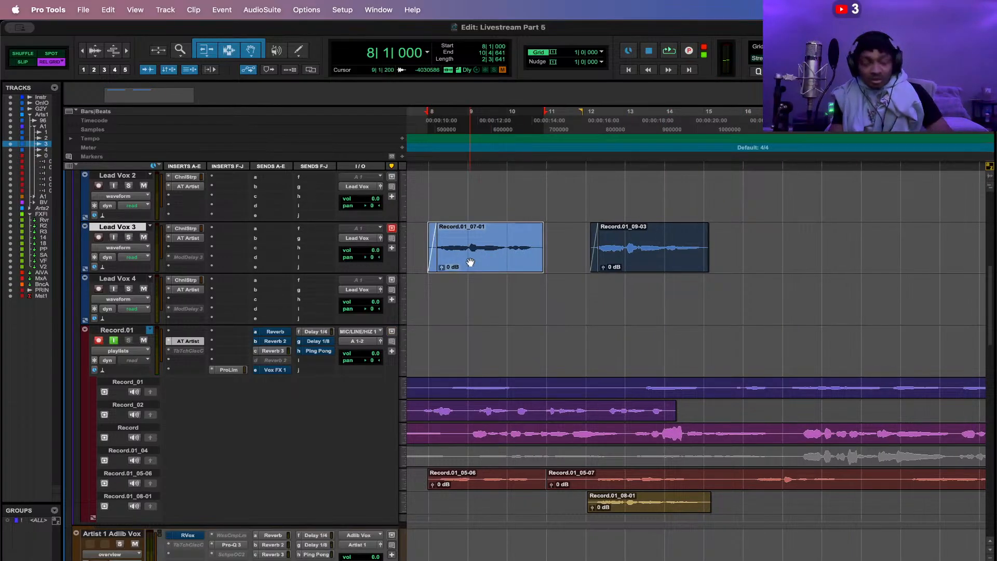
key("super+KP_1")
key("super+KP_1")
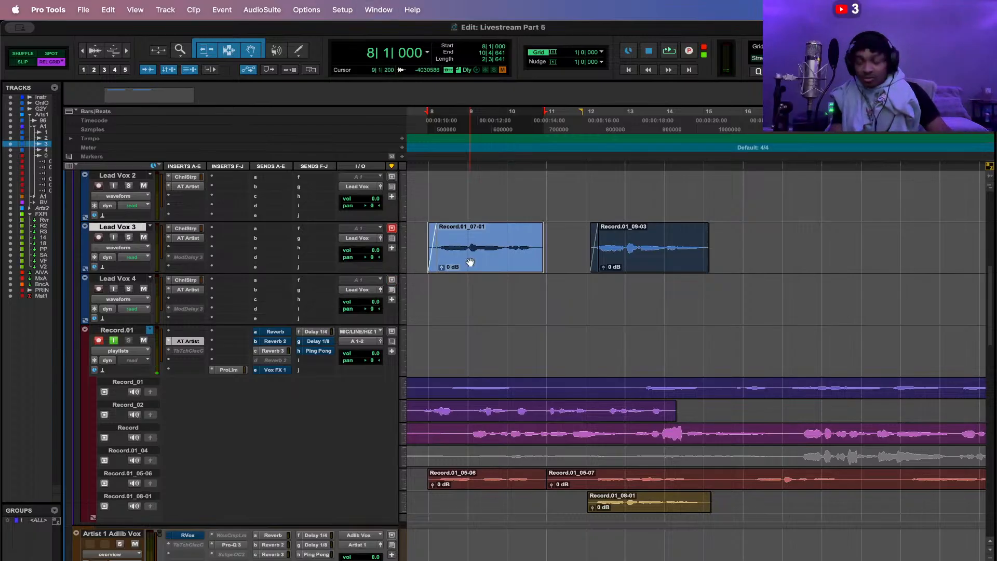
left_click_drag(470, 262, 976, 262)
Start playback around bar 15 and trim the end of the Record.01_09-03 clip on Lead Vox 3 back to bar 15.
left_click(872, 242)
key("space")
left_click(685, 294)
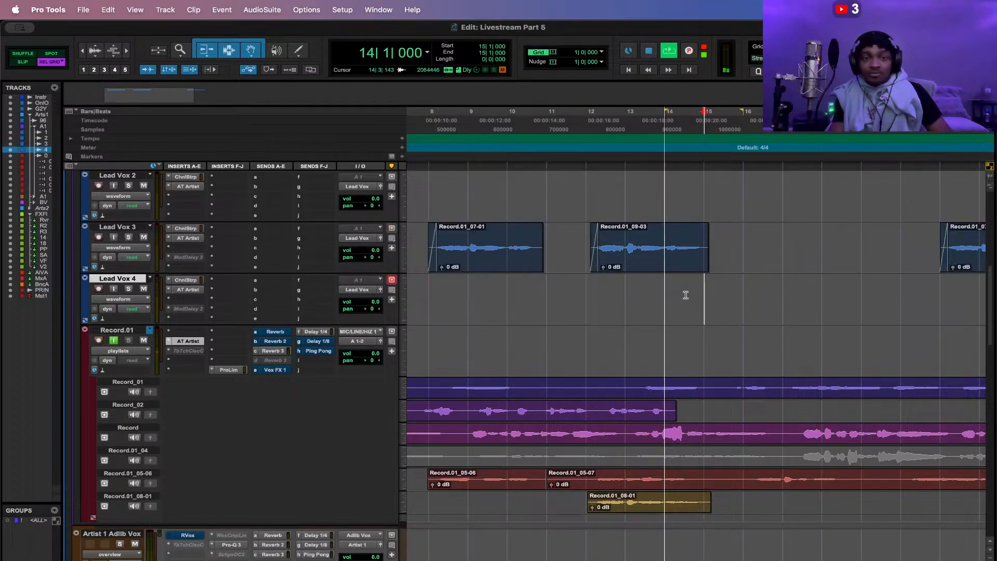
left_click_drag(741, 244, 714, 235)
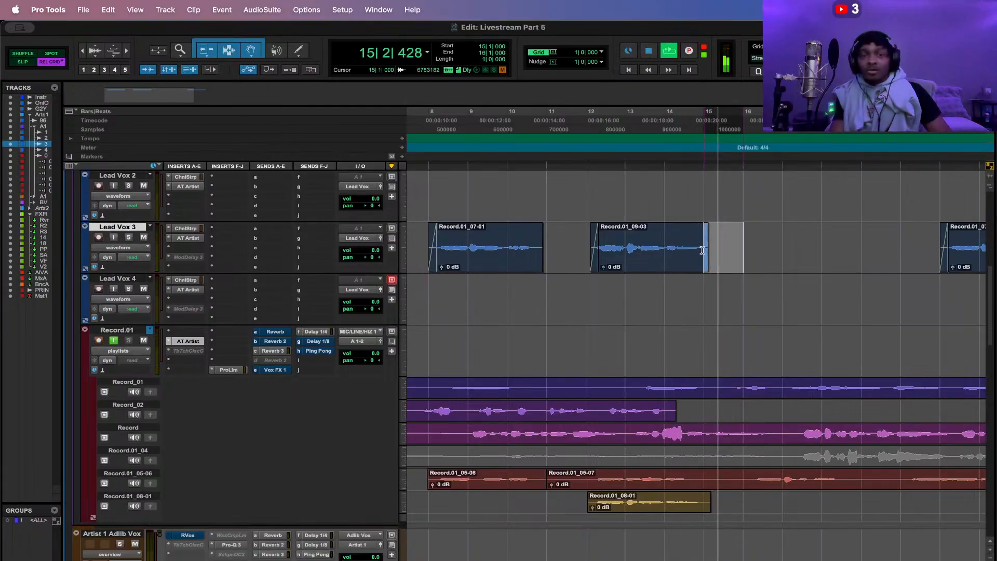
left_click(701, 249)
Enlarge the waveforms and add fade-outs of about 0|0|425 to Record.01_09-03 and 0|1|062 to the first Record.01_07-01 clip.
key("super+alt+]")
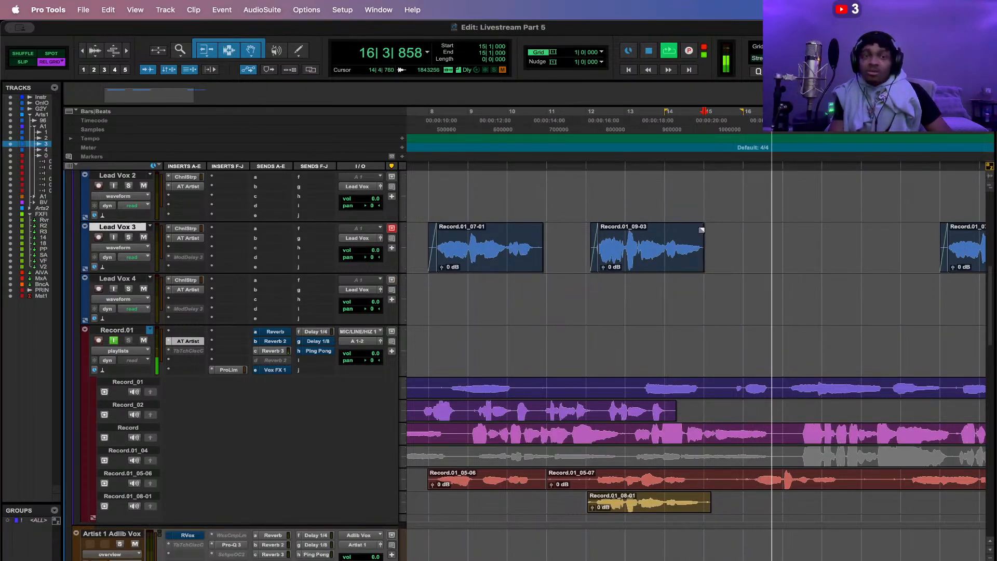
left_click_drag(703, 229, 699, 230)
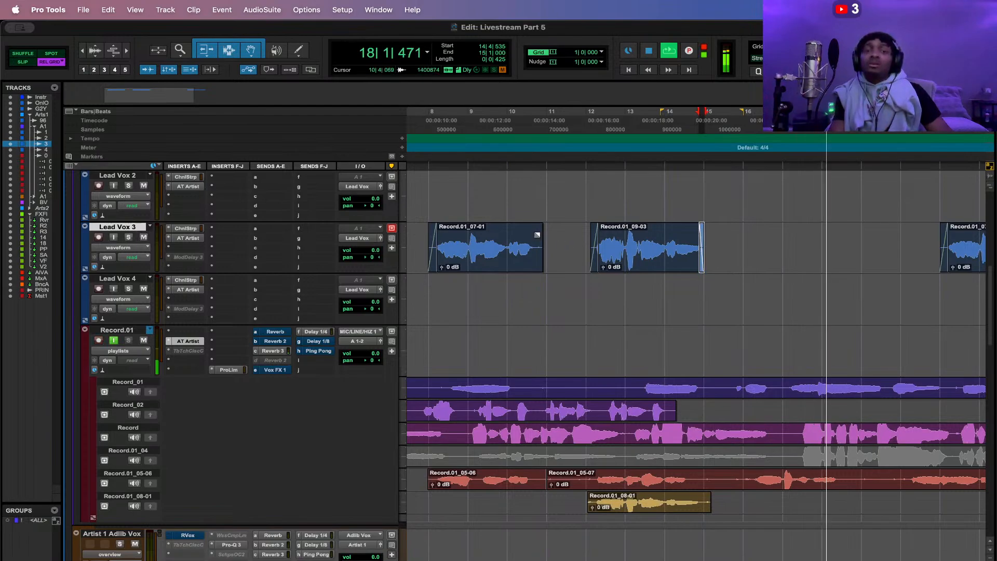
left_click_drag(536, 230, 532, 230)
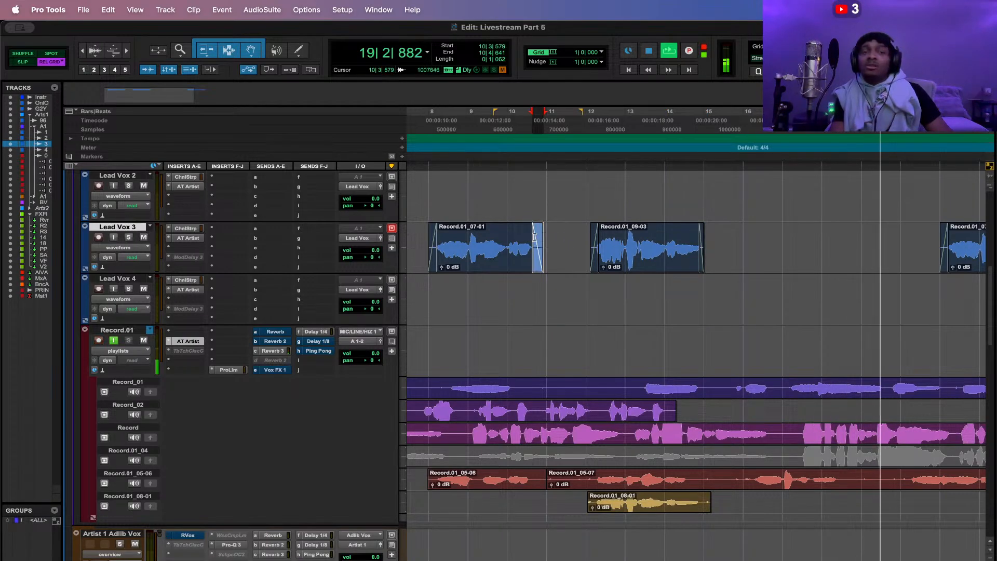
Move the copied Record.01_07-01 clip to bar 20, trim its end to about 22|4|115 and add a short fade-out.
left_click_drag(909, 260, 876, 262)
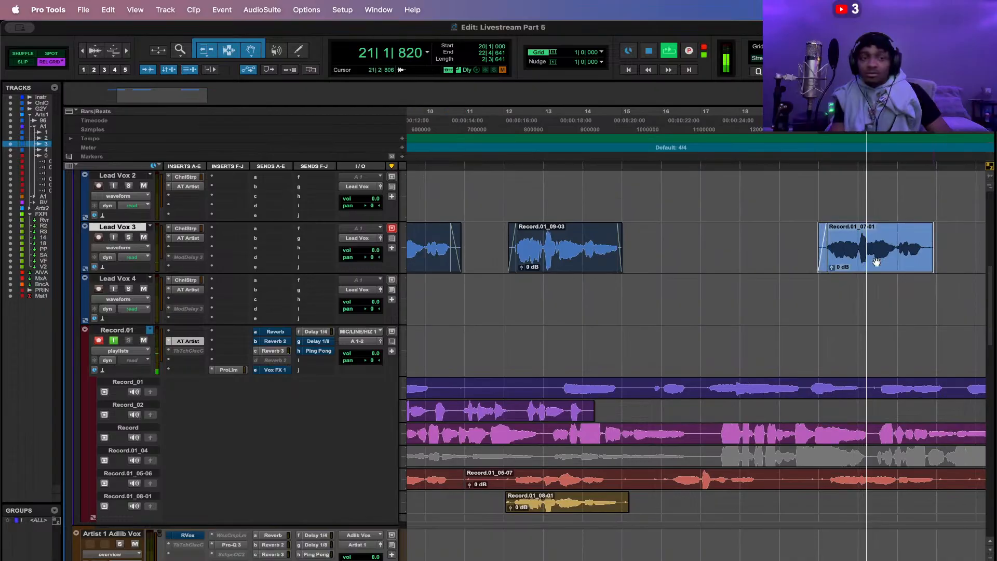
left_click(948, 227)
left_click_drag(932, 234, 927, 234)
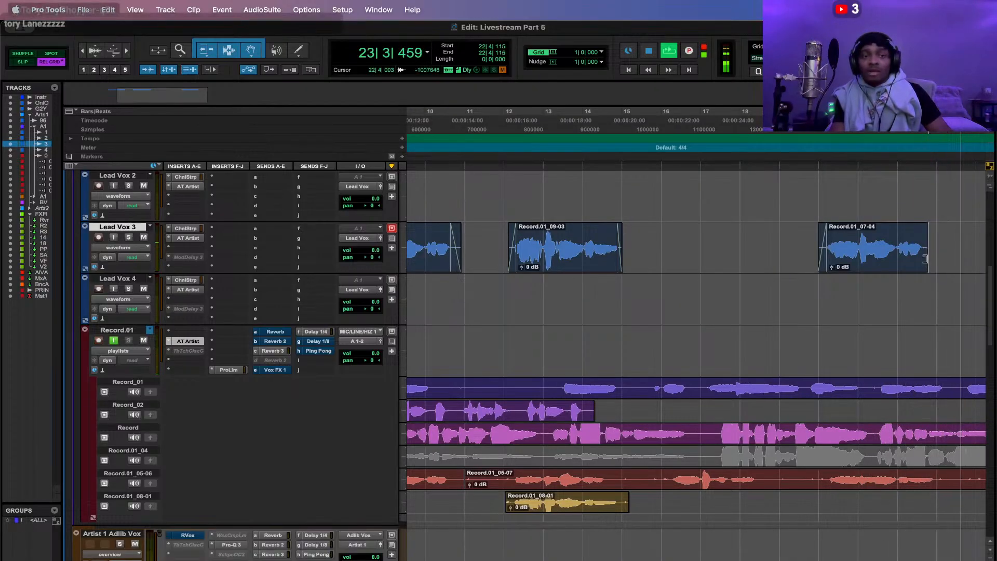
left_click(937, 234)
scroll(938, 233, "right", 10)
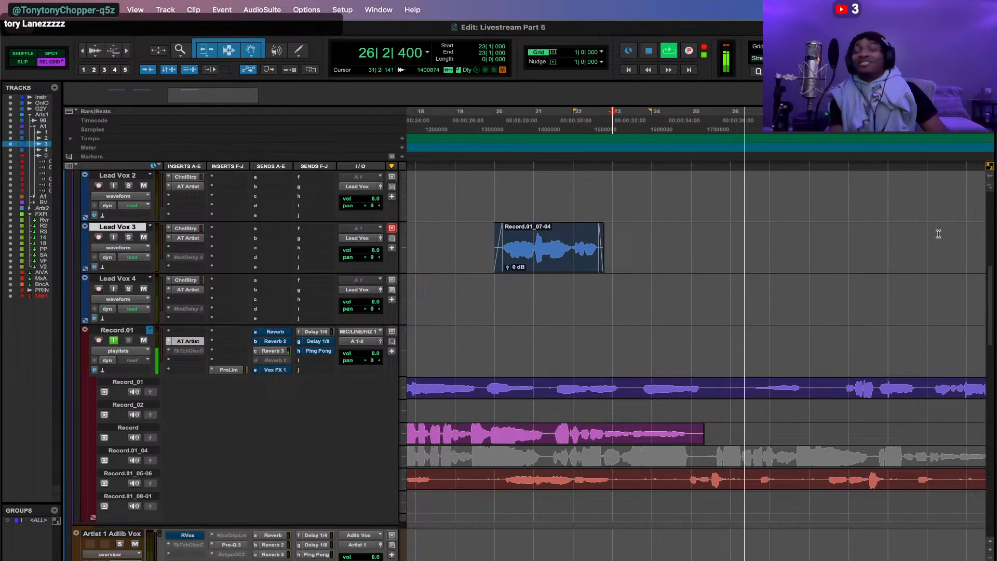
scroll(939, 234, "up", 1)
scroll(938, 234, "right", 3)
scroll(938, 233, "up", 2)
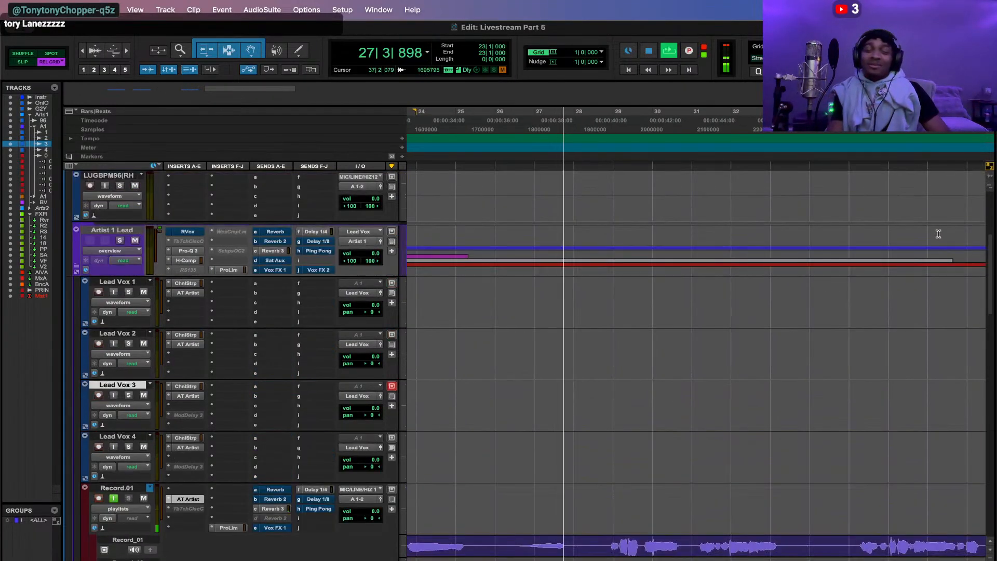
scroll(938, 234, "left", 3)
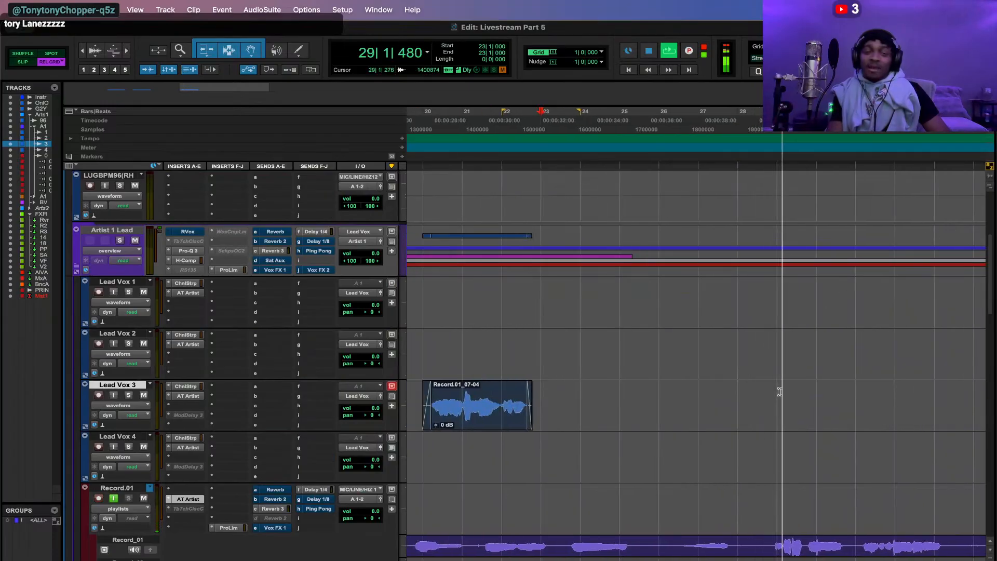
Stop playback, place the edit cursor at bar 14 on the Lead Vox 4 track and save the session.
key("space")
left_click(738, 387)
scroll(740, 387, "left", 8)
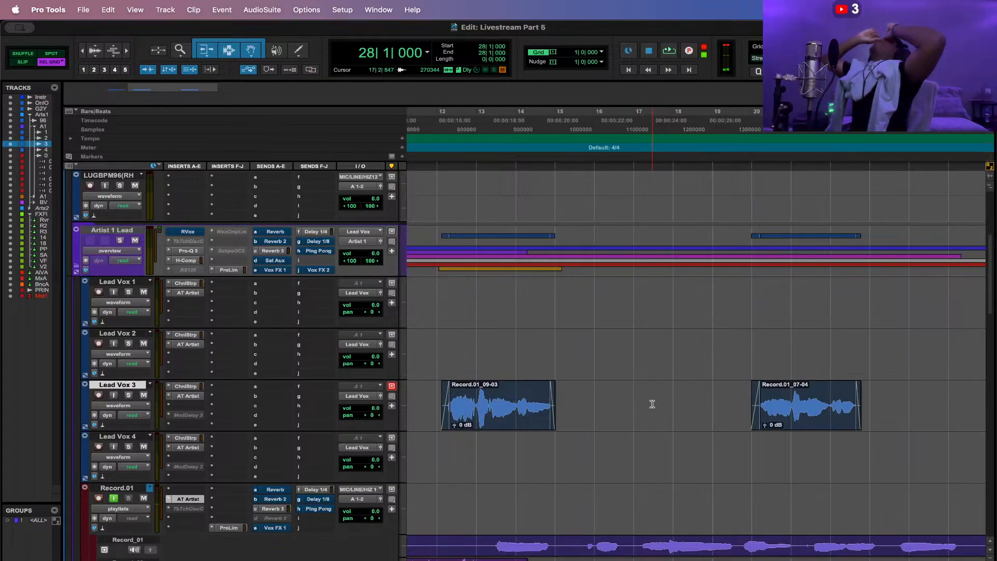
left_click(515, 449)
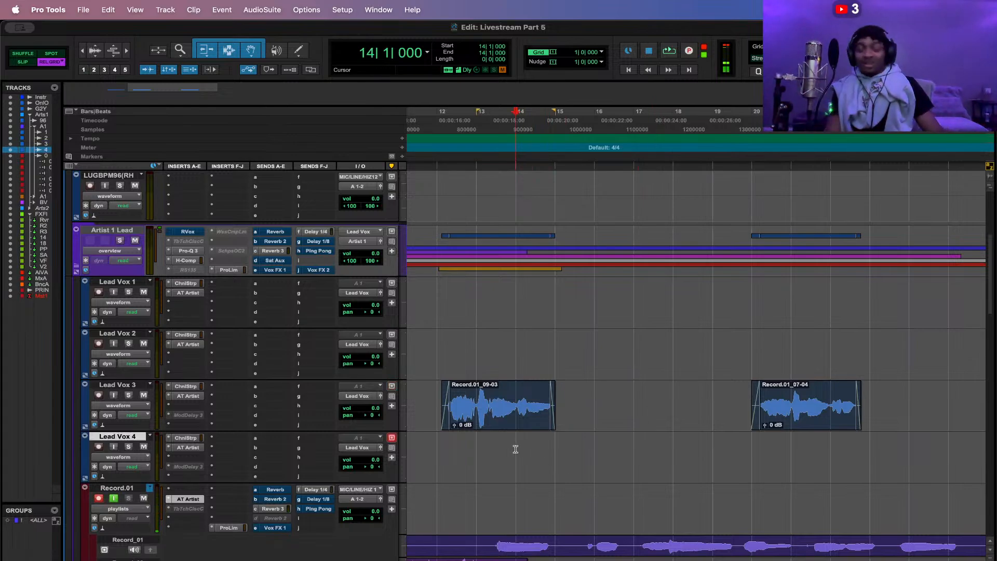
left_click(554, 445)
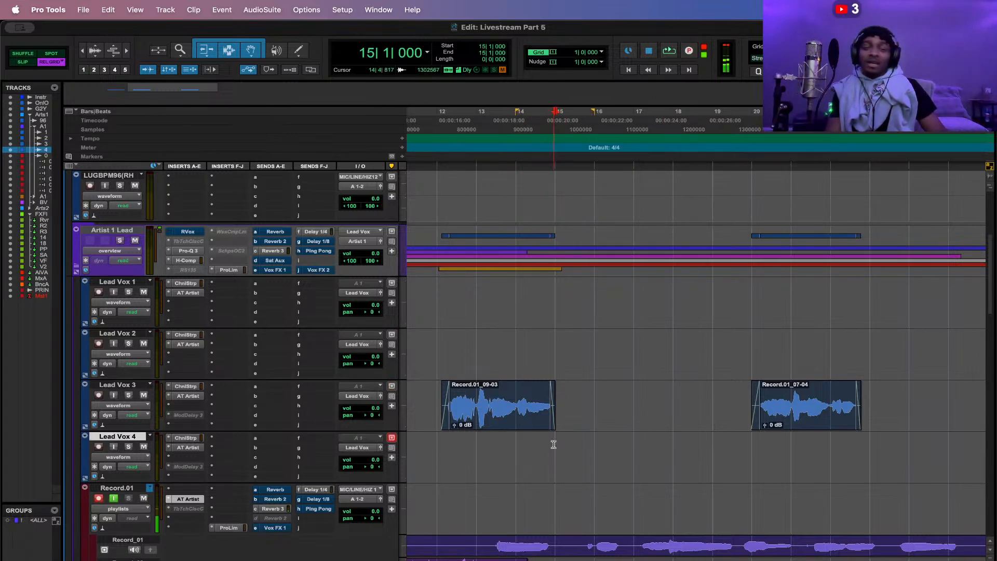
left_click(513, 332)
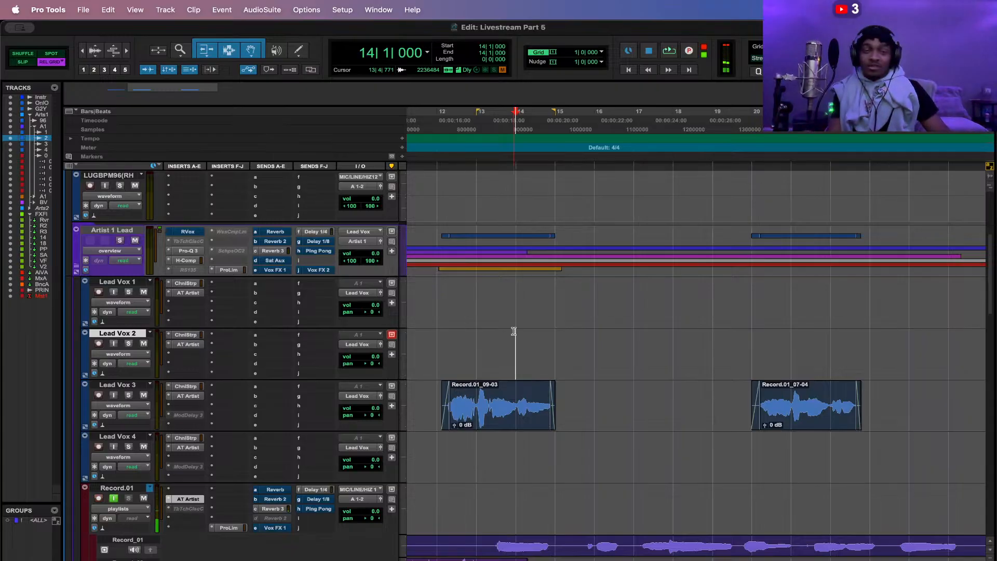
left_click(516, 441)
key("super+s")
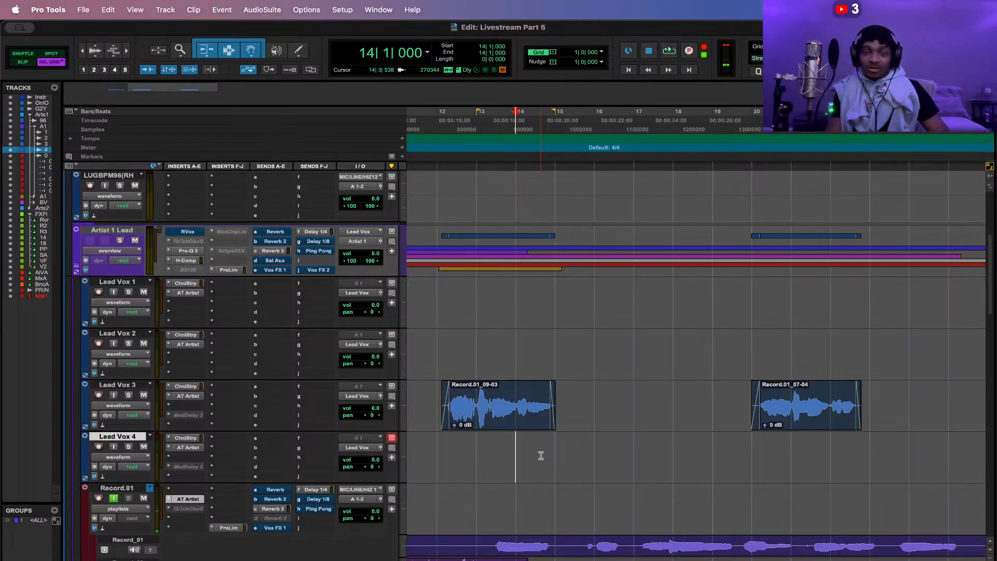
Play the song from bar 14 with Lead Vox 4 selected, stopping after about bar 22.
left_click(516, 488)
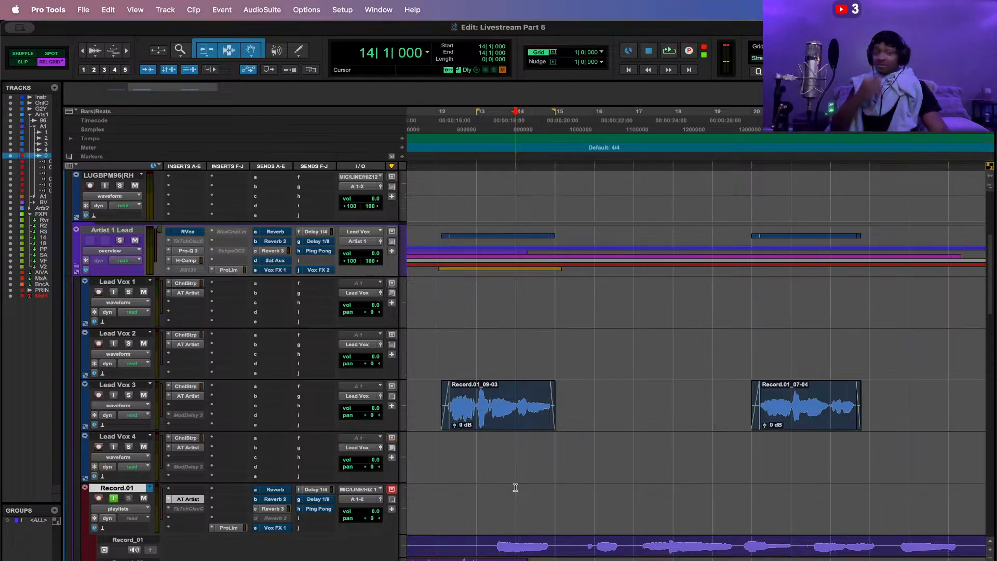
left_click(514, 443)
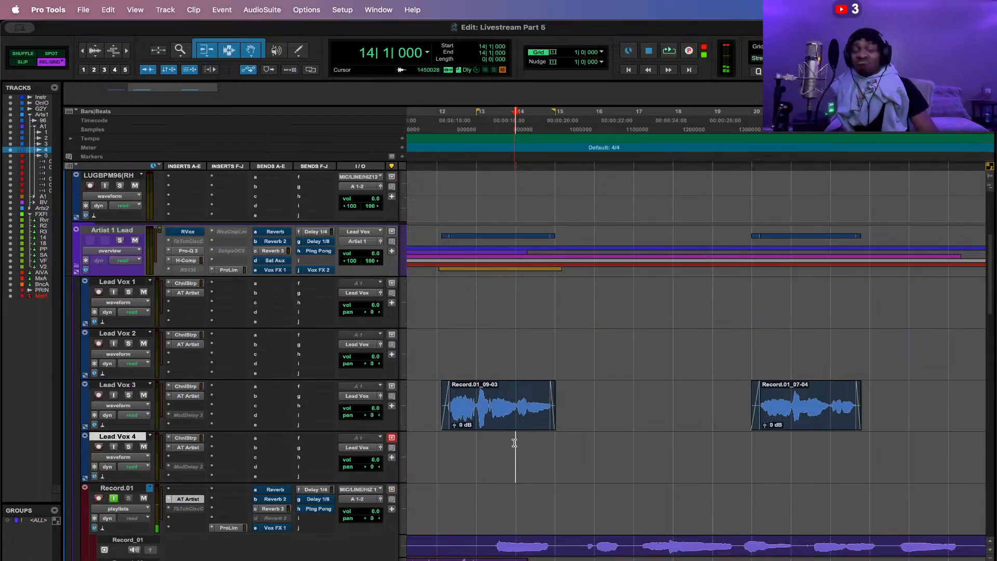
key("space")
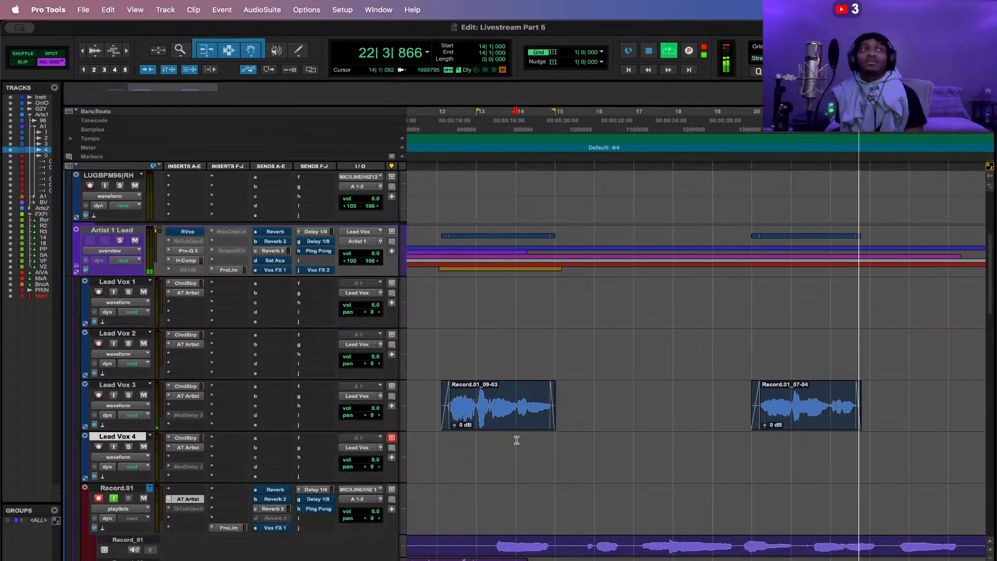
key("space")
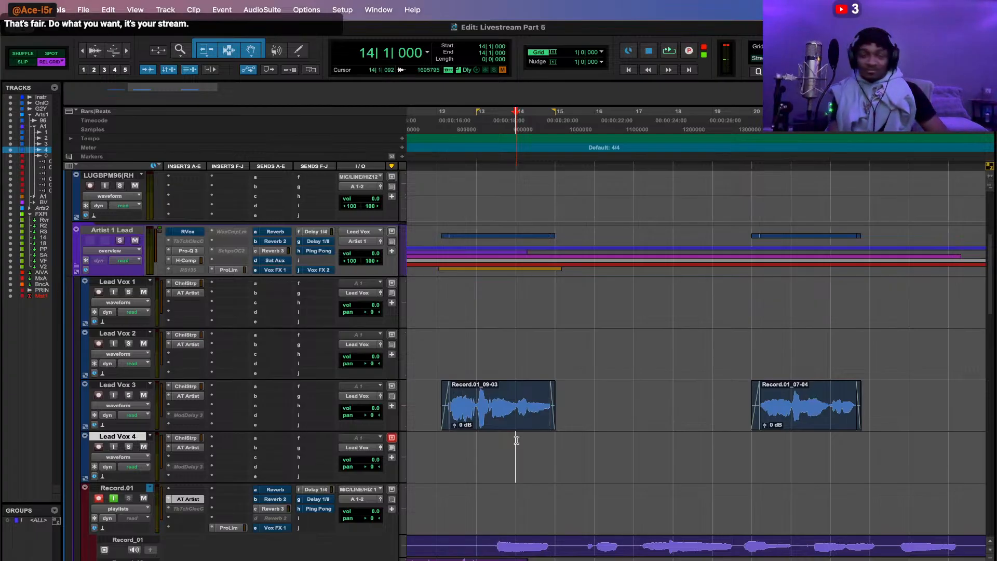
left_click_drag(516, 440, 790, 454)
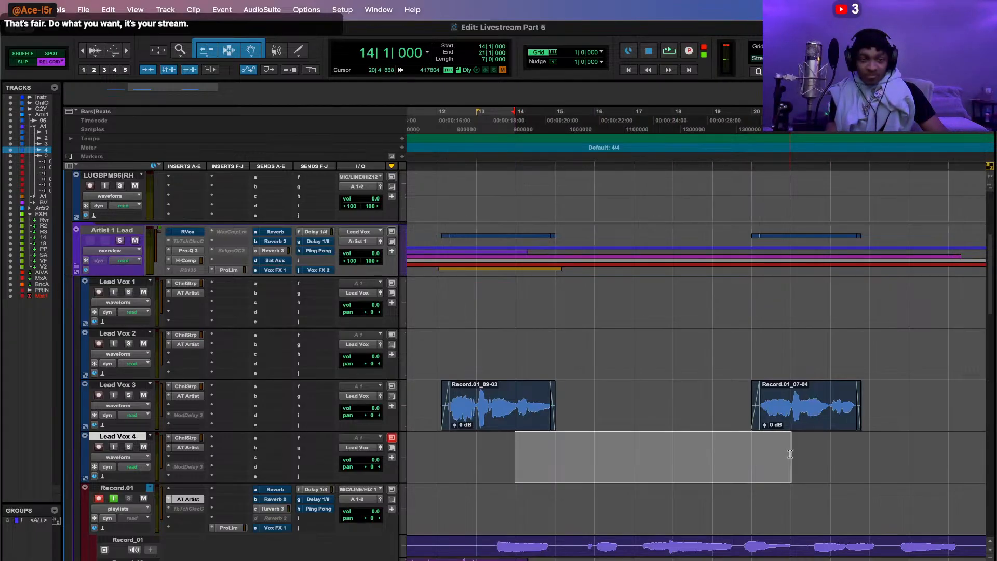
left_click(509, 445)
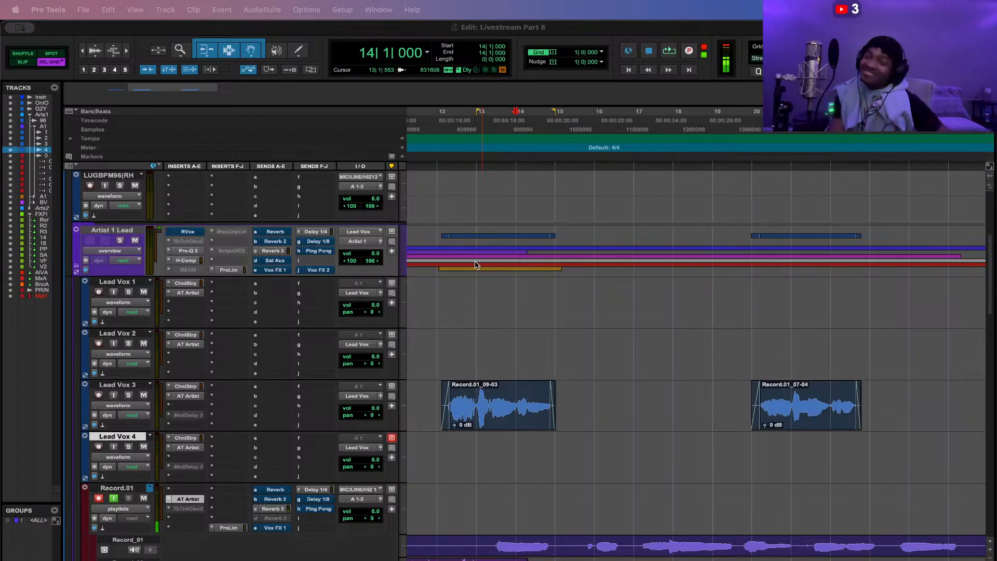
left_click(189, 499)
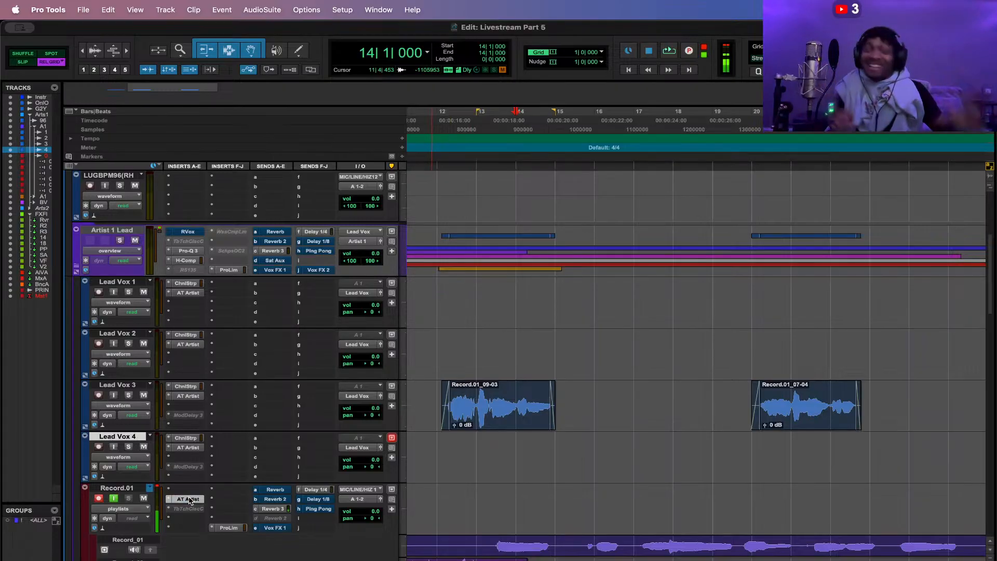
left_click(437, 491)
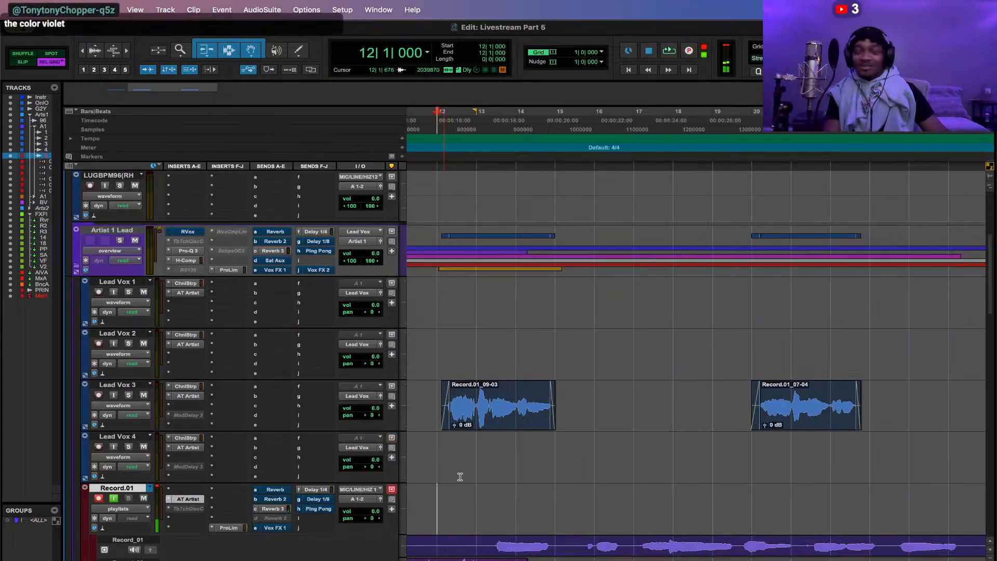
scroll(509, 452, "right", 2)
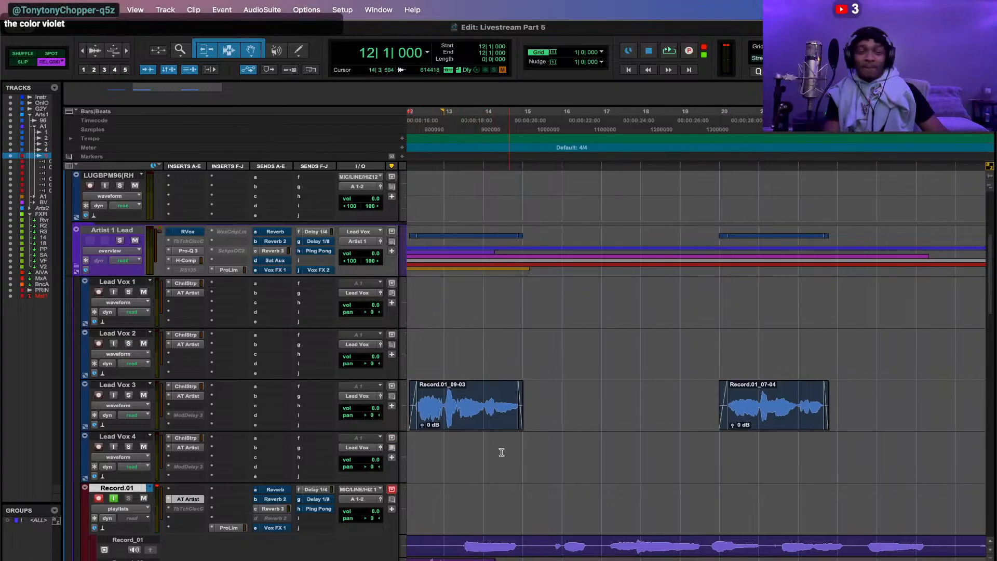
left_click(484, 491)
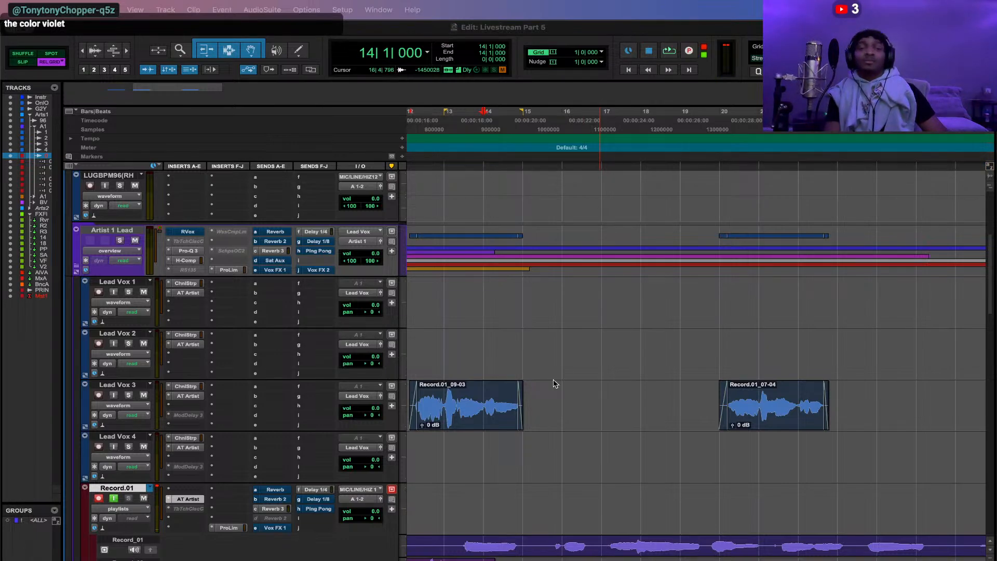
Audition the song from bar 14 on the Lead Vox 4 track twice and save the session.
left_click(487, 441)
key("space")
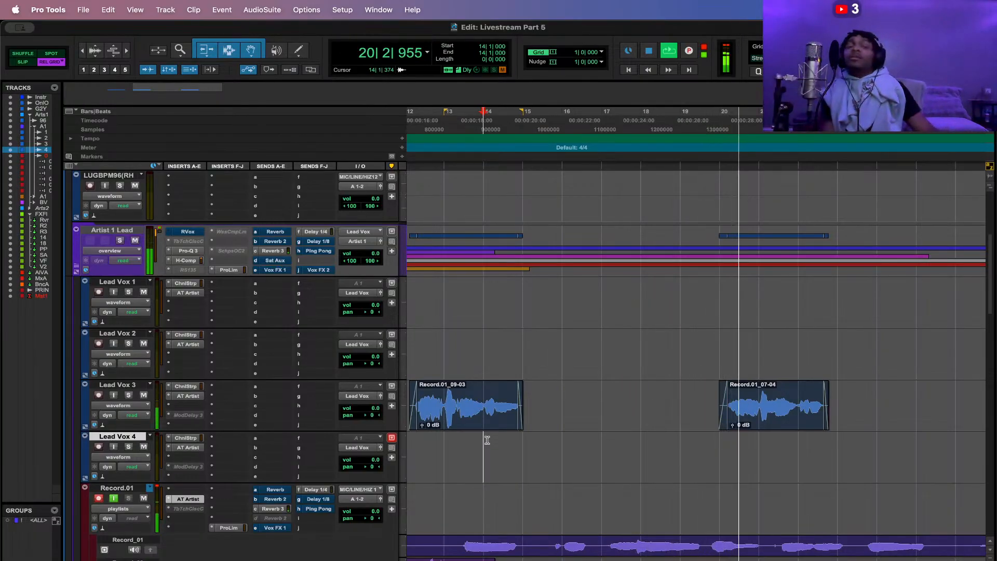
key("space")
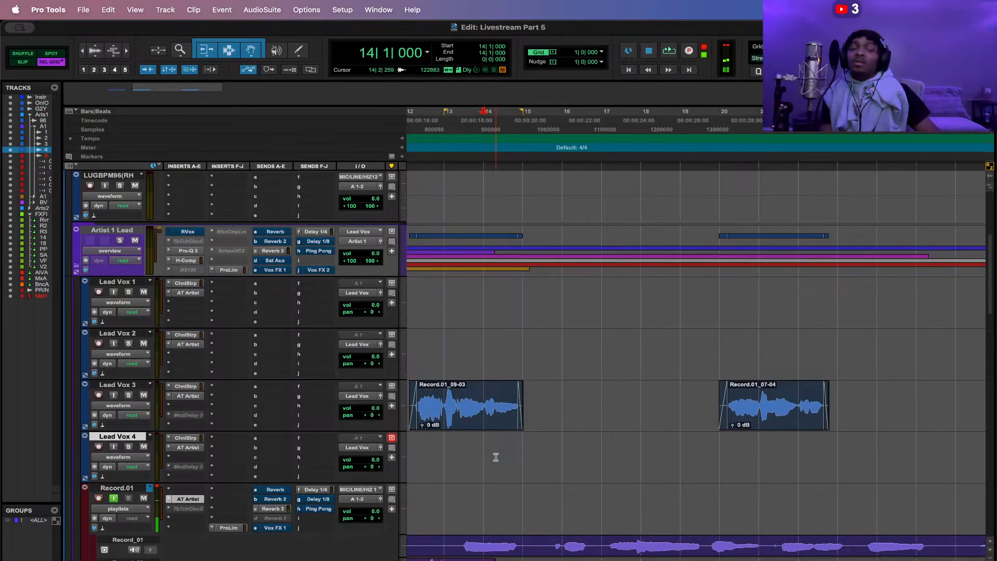
key("space")
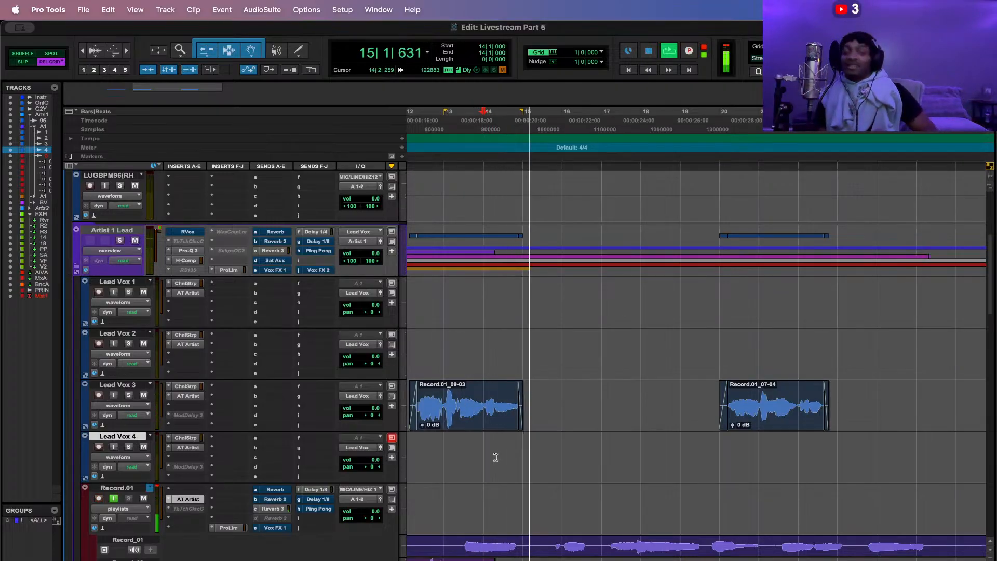
key("space")
key("super+s")
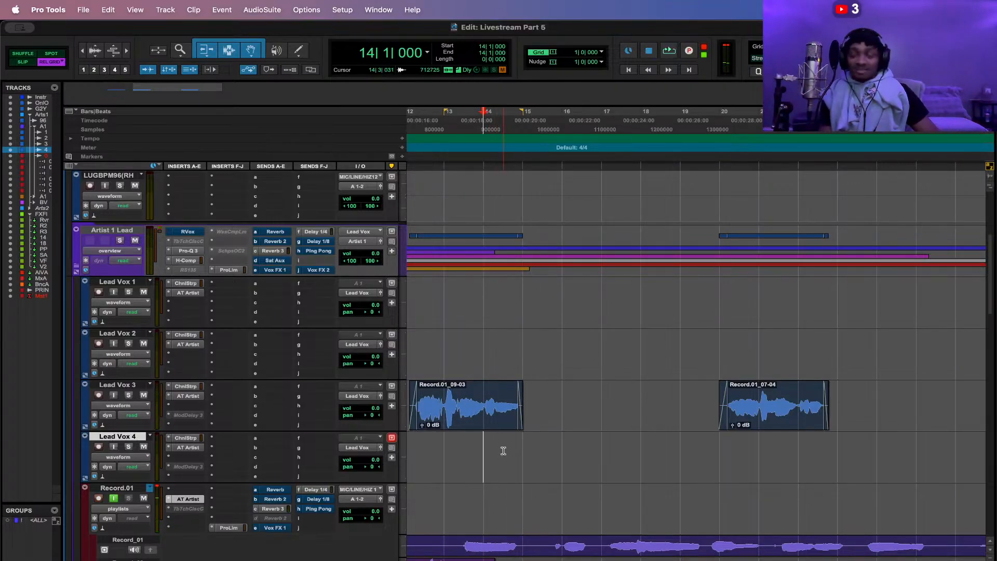
Play the section starting at bar 14 on Lead Vox 4 repeatedly to rehearse the vocal line.
key("space")
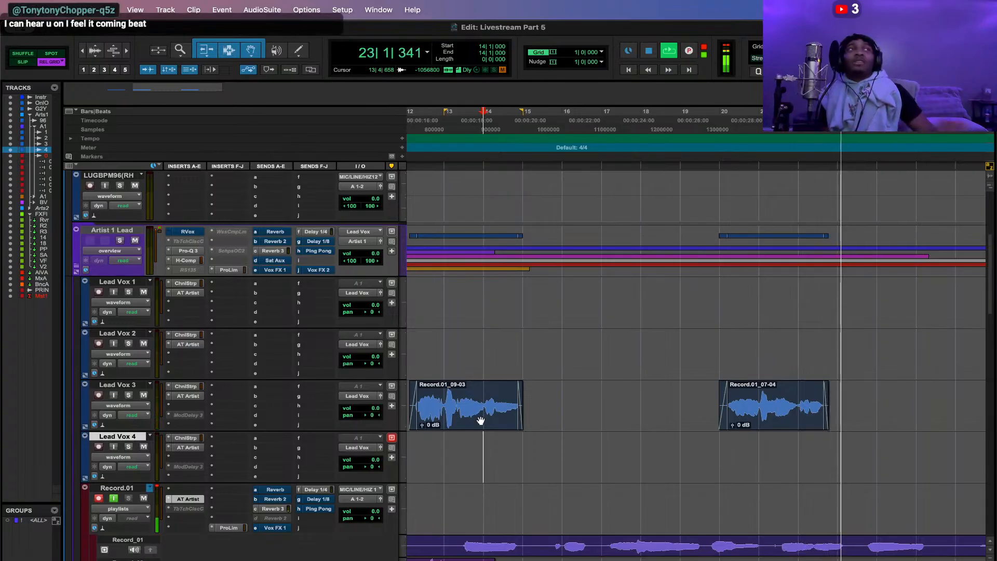
key("space")
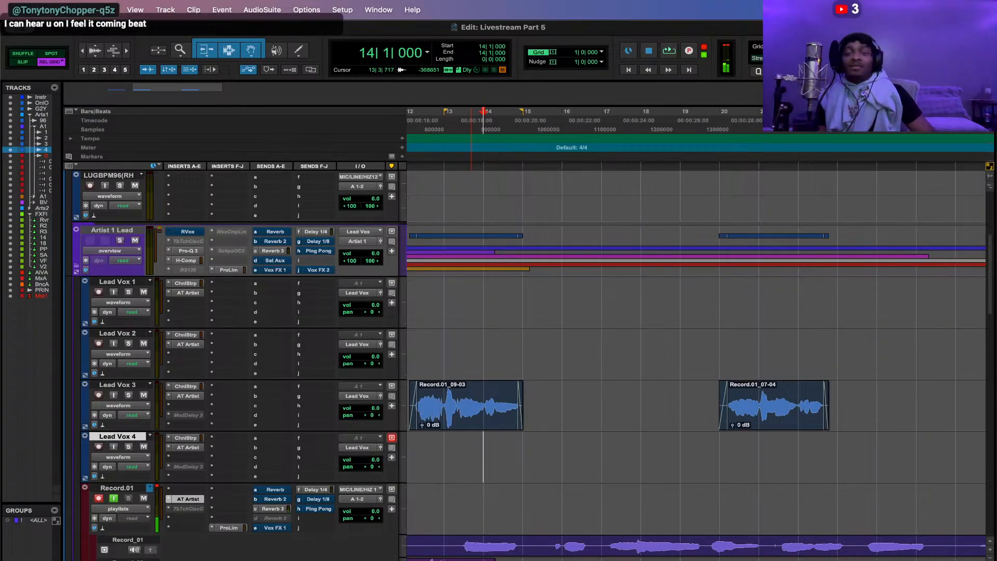
key("super+Tab")
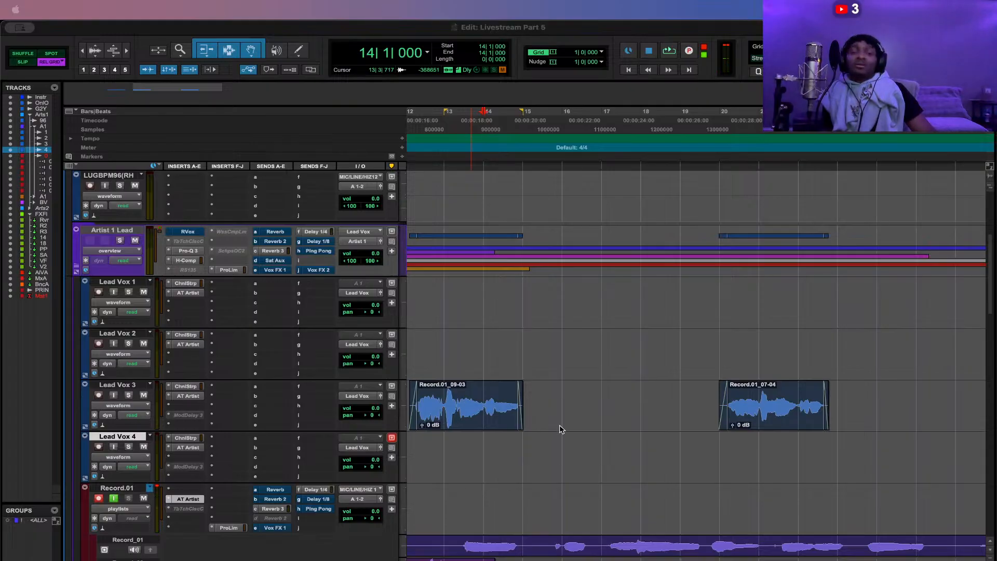
left_click(490, 444)
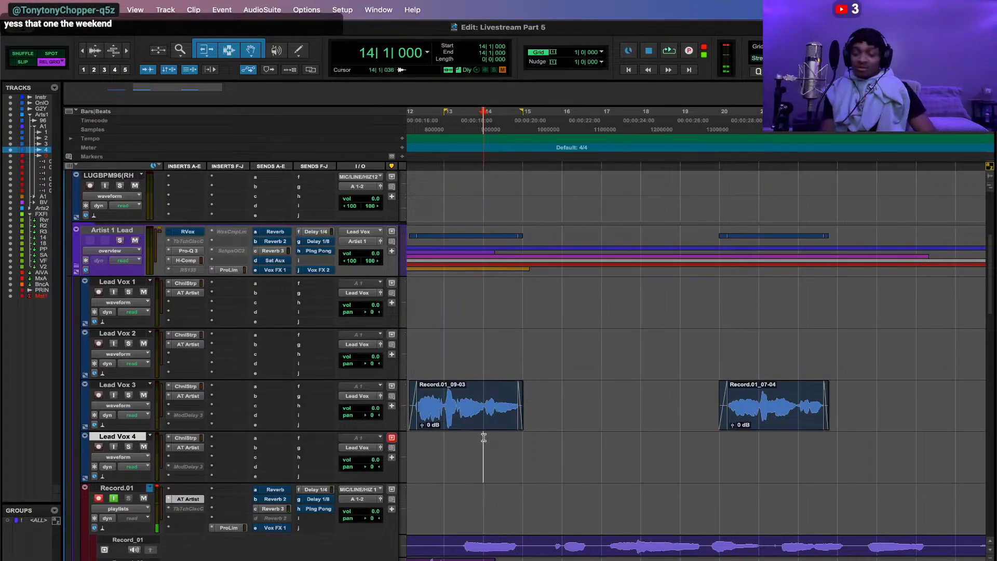
key("space")
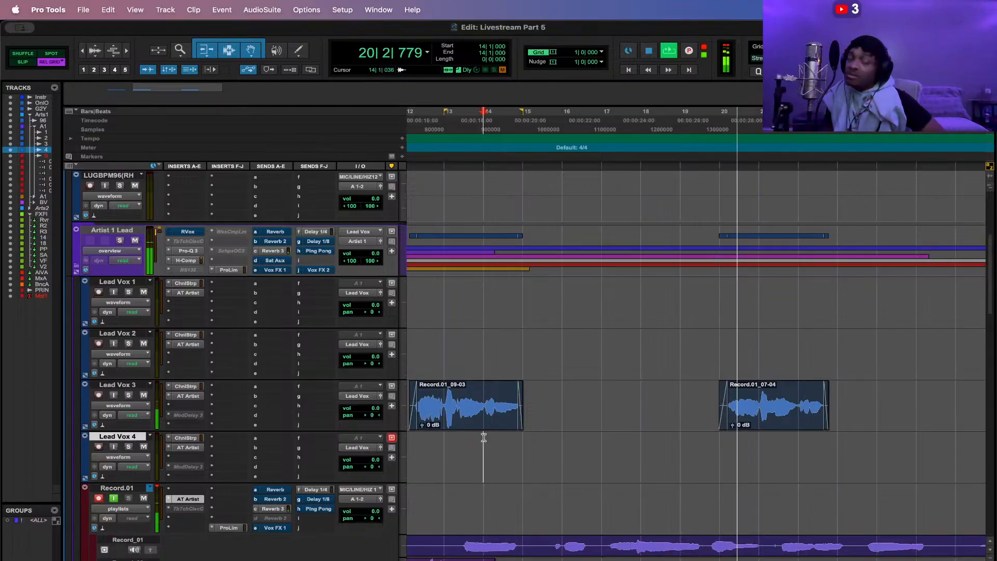
key("space")
key("space")
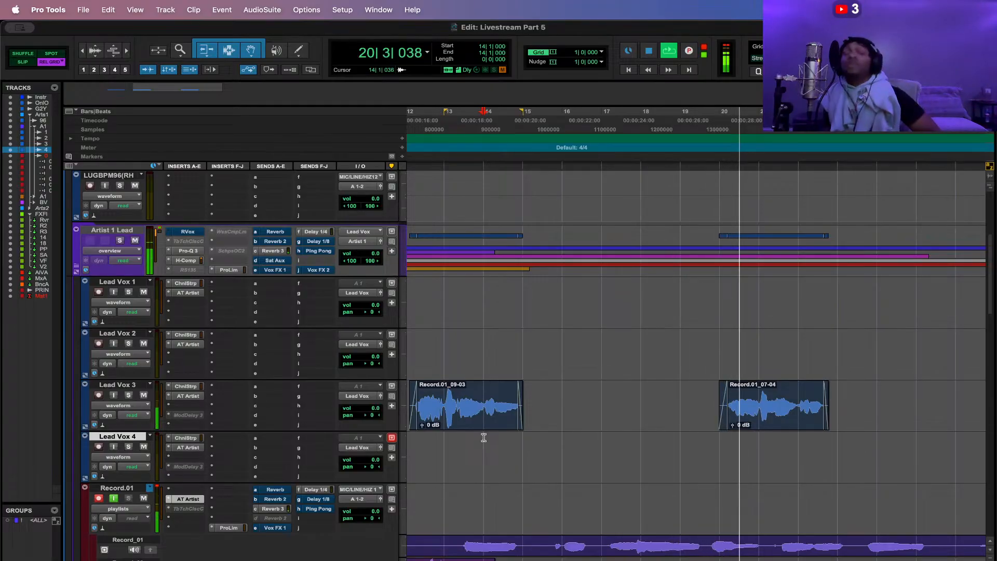
key("space")
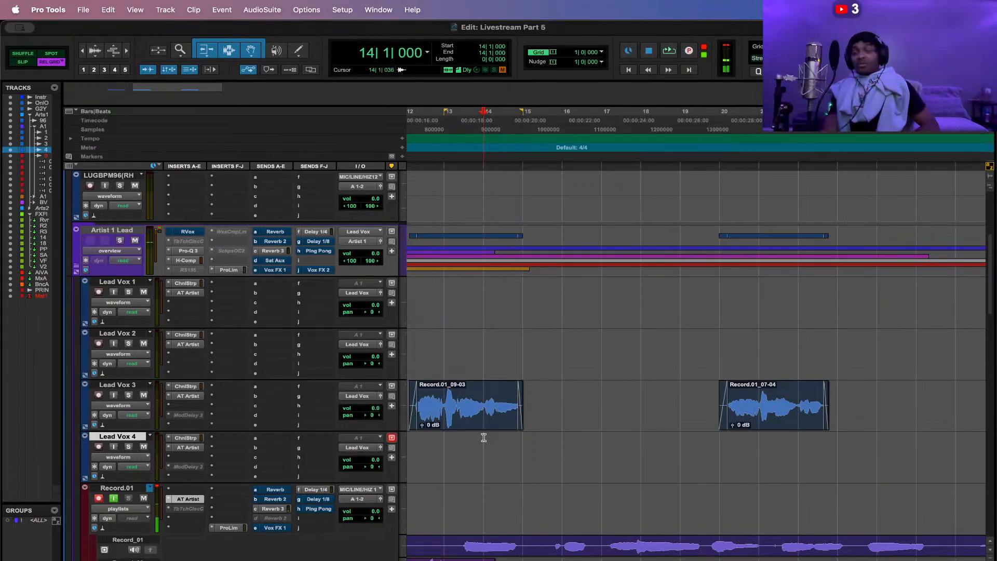
Record a vocal take on the Record.01 track from bar 14 to just past bar 25.
key("super+space")
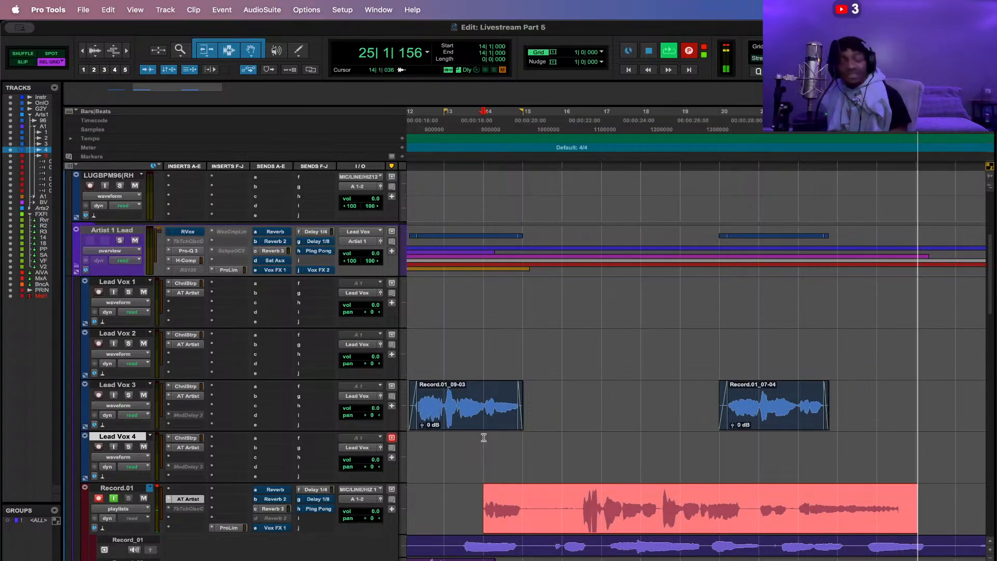
key("space")
Move the new vocal take from Record.01 to Lead Vox 4 and remove its opening up to about bar 16 during playback.
key("space")
left_click_drag(463, 508, 609, 455)
key("Delete")
Delete the Lead Vox 4 clip's audio from bar 16 to 20|4|474 and stop playback.
left_click(566, 447)
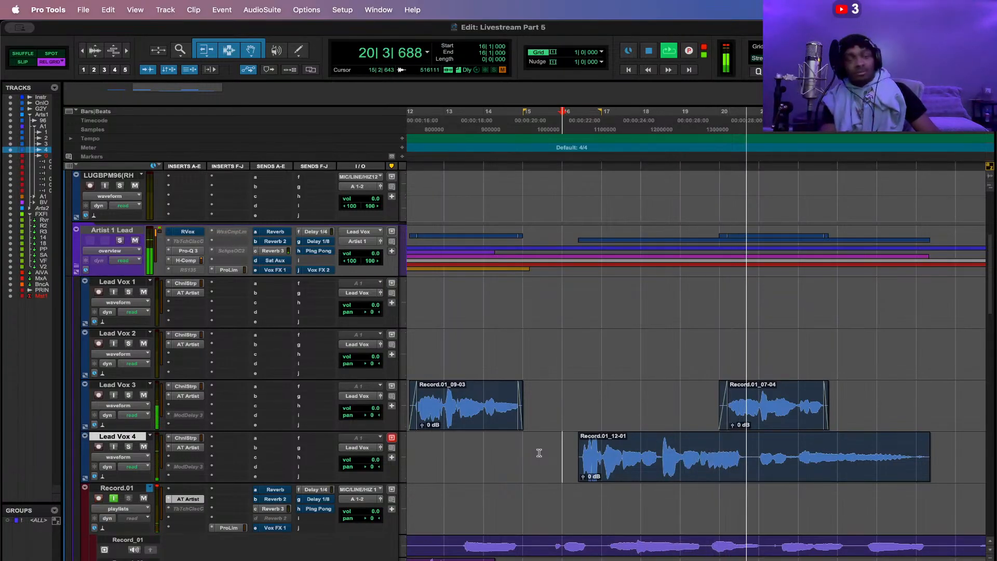
left_click(682, 448, "shift")
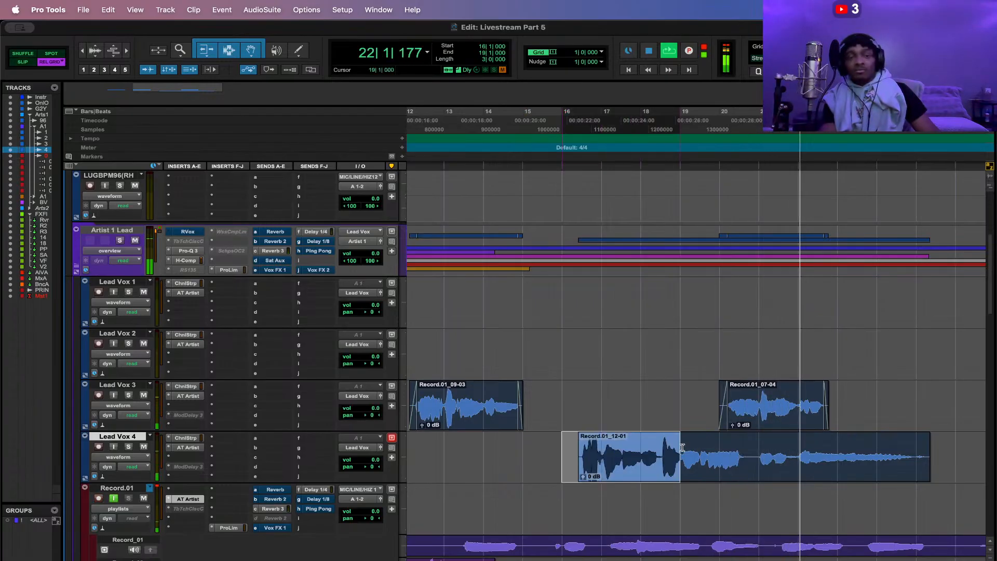
left_click(754, 452, "shift")
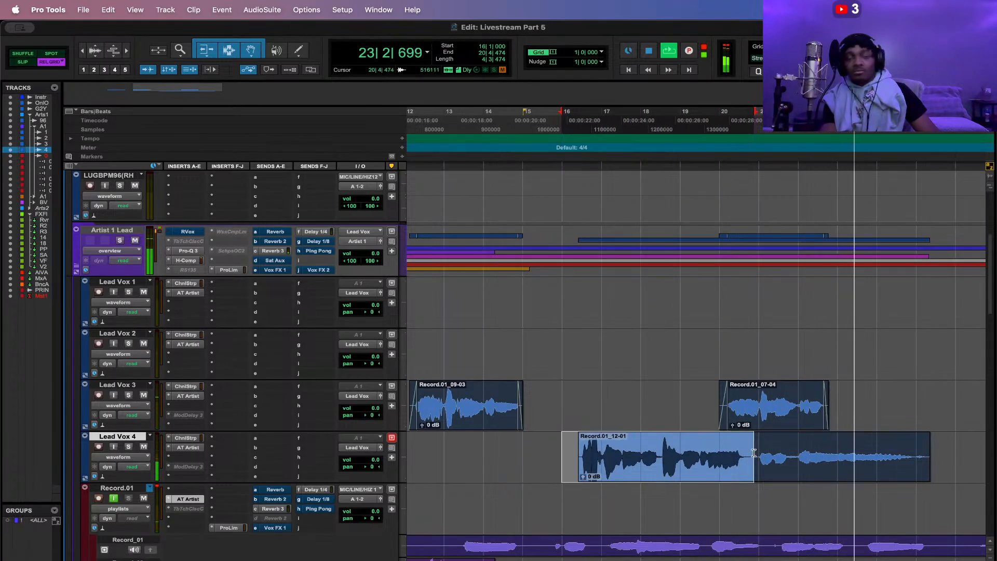
key("Delete")
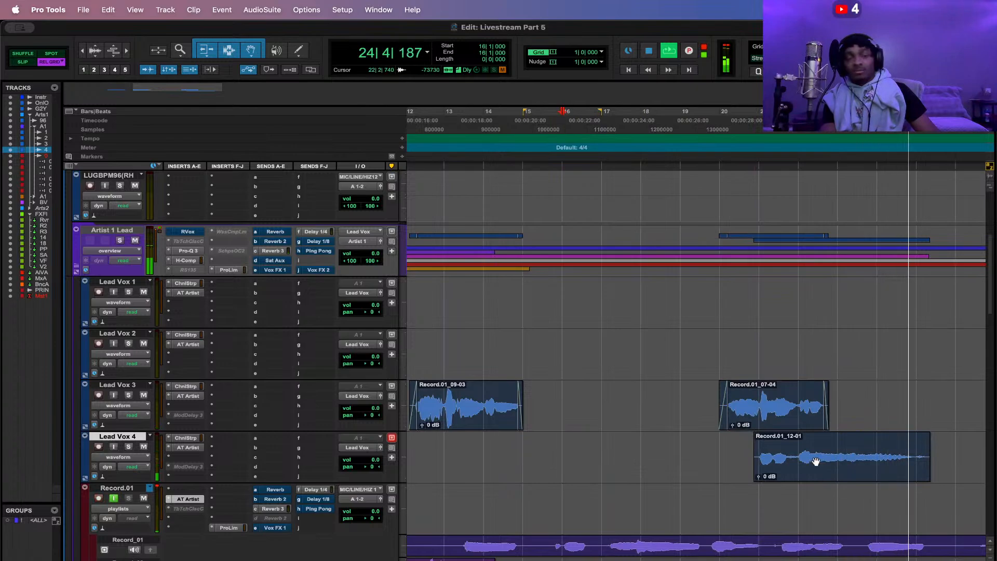
key("space")
Move the remaining Lead Vox 4 clip into the Record_02 playlist lane, starting at 20|4|474.
scroll(857, 474, "down", 2)
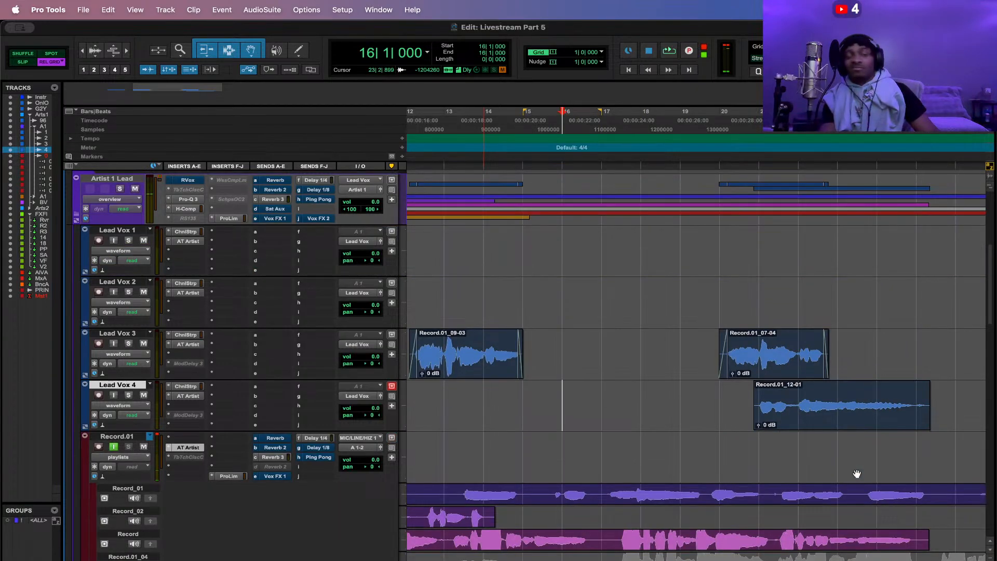
left_click(851, 429)
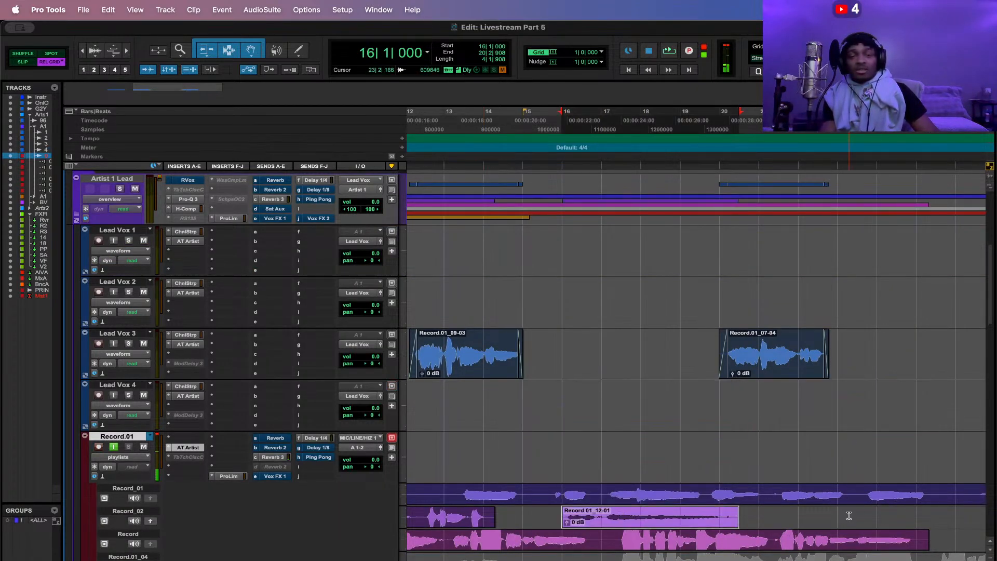
left_click_drag(857, 423, 854, 521)
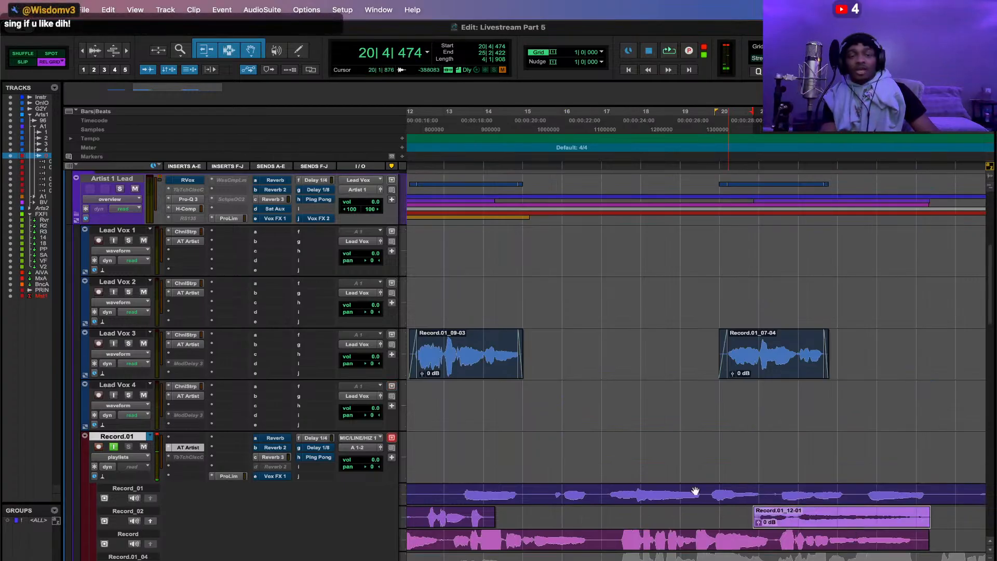
Play the session from bar 14 to hear the backing and existing lead vocals before recording.
left_click(486, 399)
key("space")
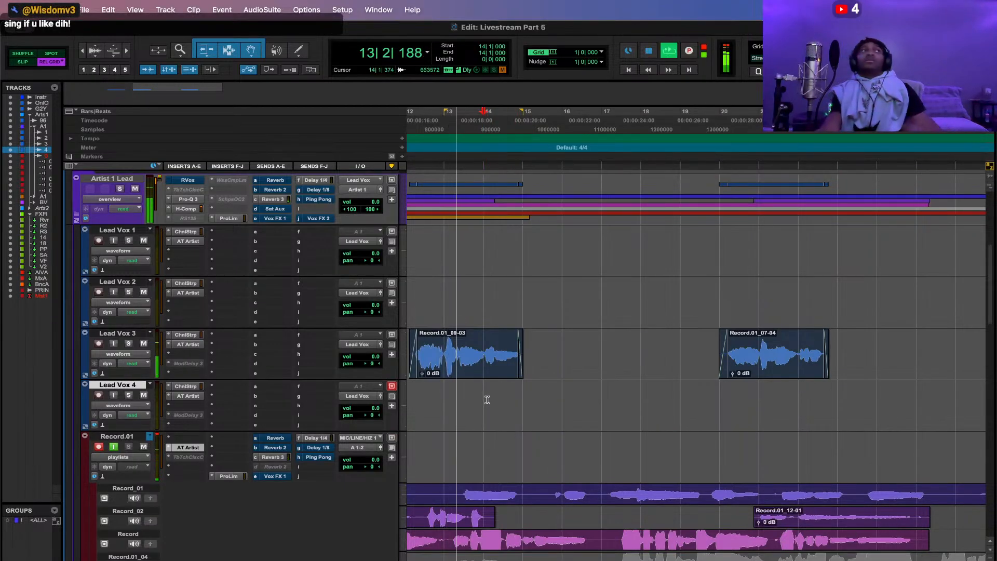
key("space")
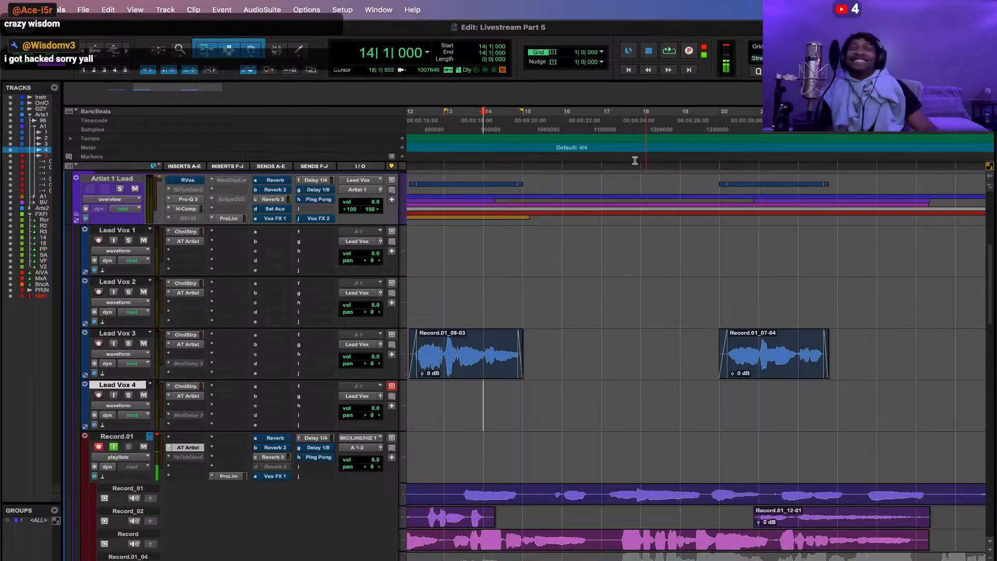
left_click(488, 437)
key("space")
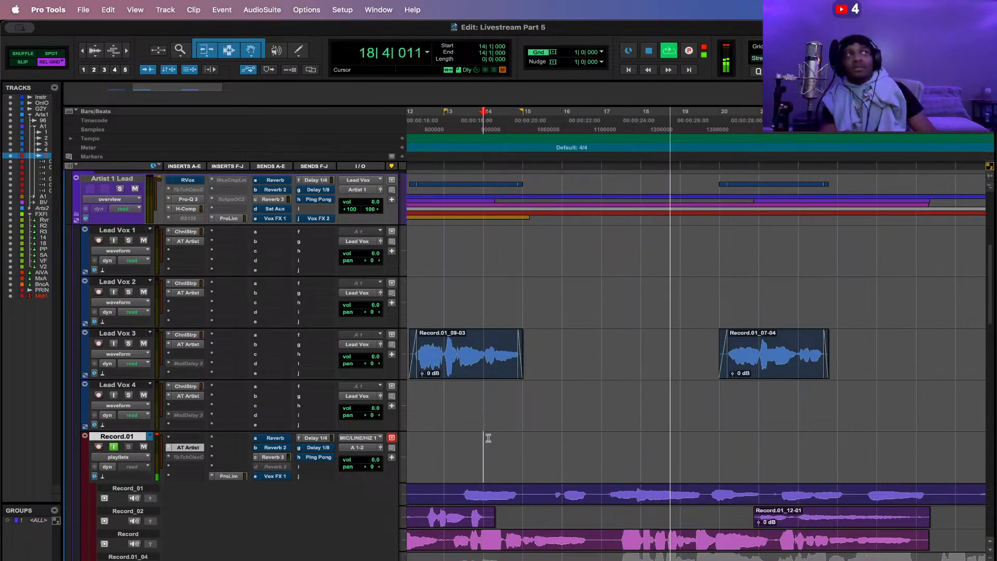
key("space")
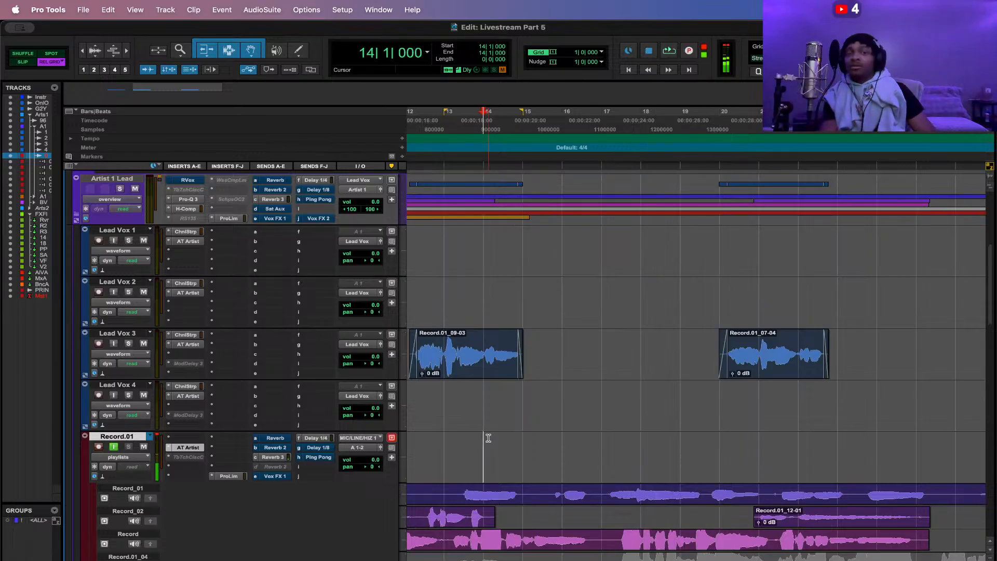
Record a vocal take on Record.01 from bar 14 to about bar 20.5 and move it into the Record_02 playlist lane.
key("F12")
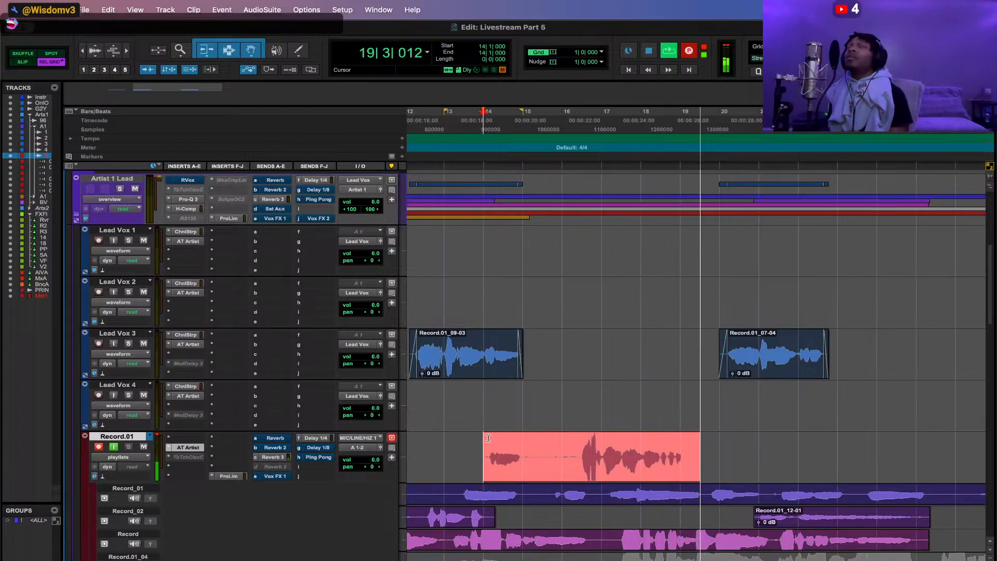
key("space")
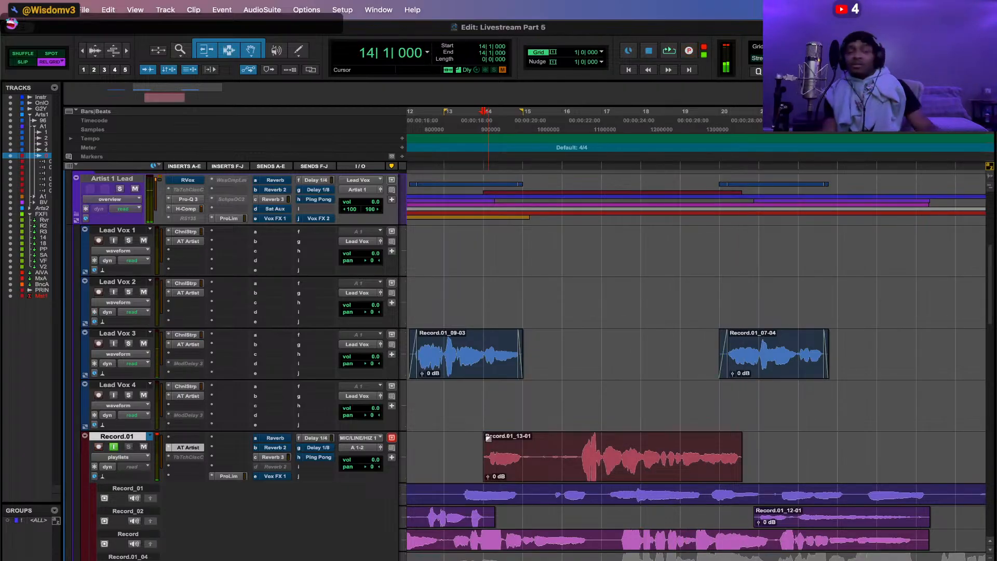
left_click_drag(547, 477, 546, 527)
Record another vocal take on Record.01 from bar 14 to just past bar 23.
left_click(478, 441)
key("space")
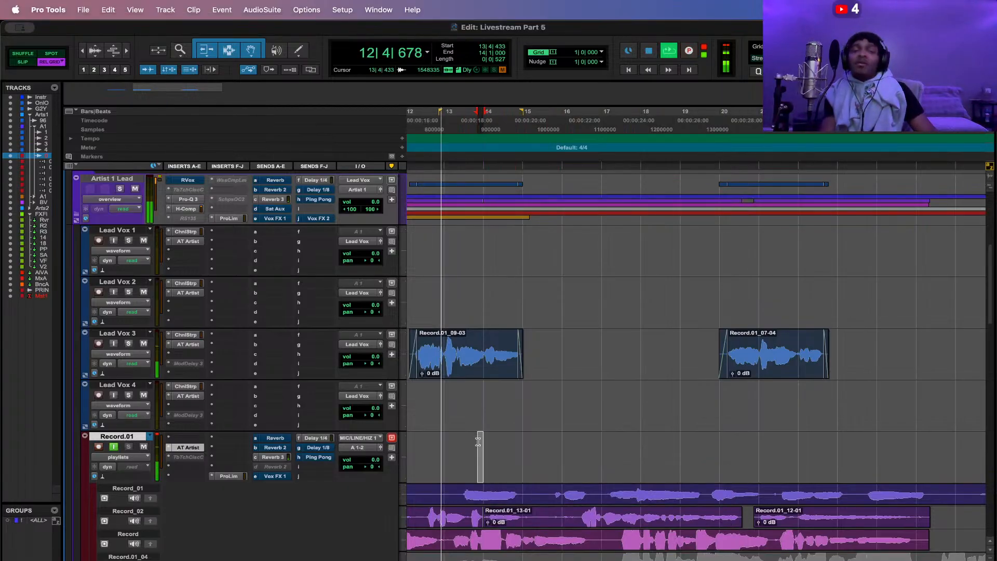
key("space")
key("space")
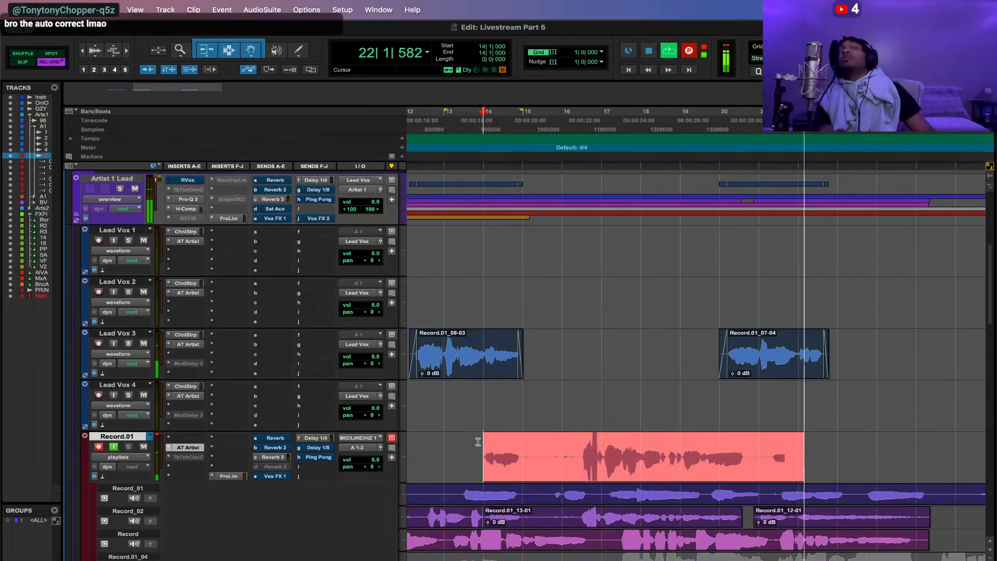
key("space")
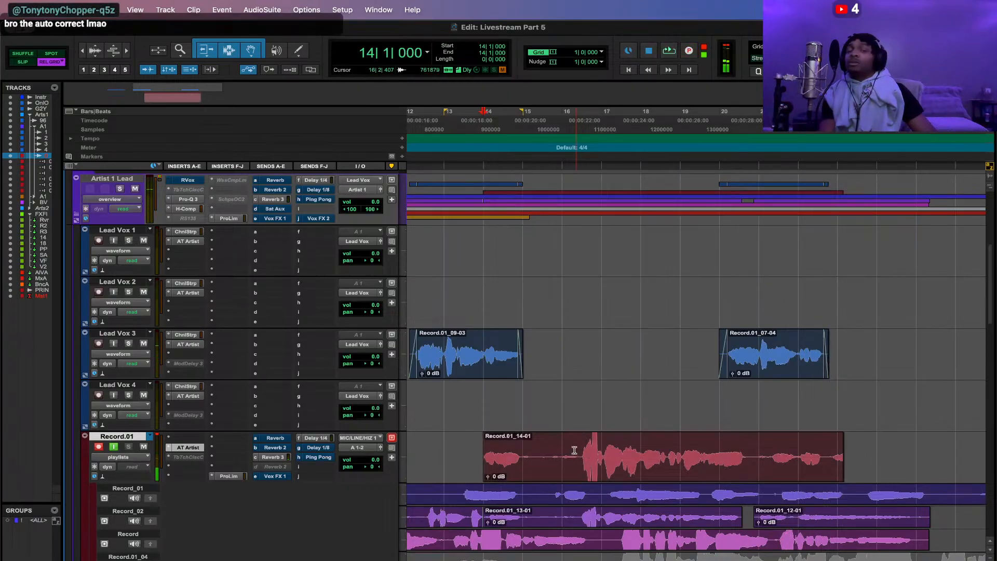
Trim the new take to run from 16|2|182 to 20|3|758 and move it from Record.01 to Lead Vox 4.
left_click_drag(574, 452, 469, 451)
key("Delete")
left_click_drag(746, 452, 885, 452)
key("Delete")
left_click(710, 474)
left_click_drag(711, 474, 710, 405)
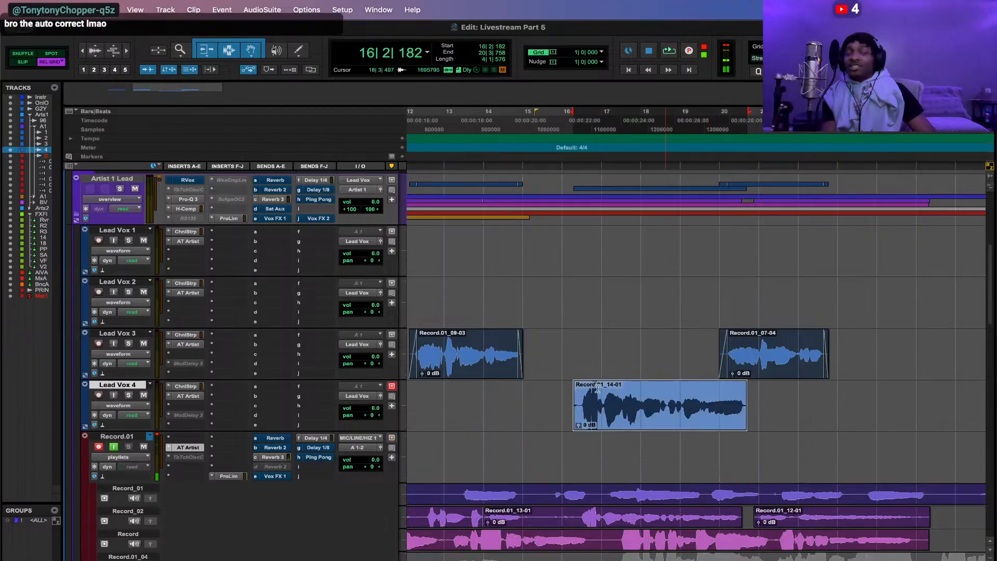
Remove the Lead Vox 4 clip's opening up to 16|2|632 and play the clip back.
left_click(606, 338)
left_click_drag(565, 410, 577, 410)
key("space")
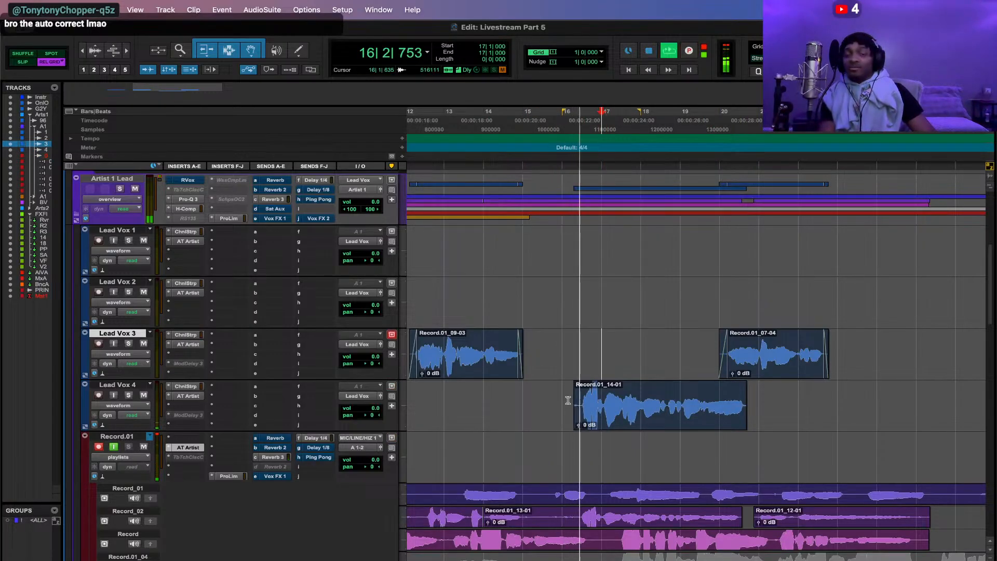
key("Delete")
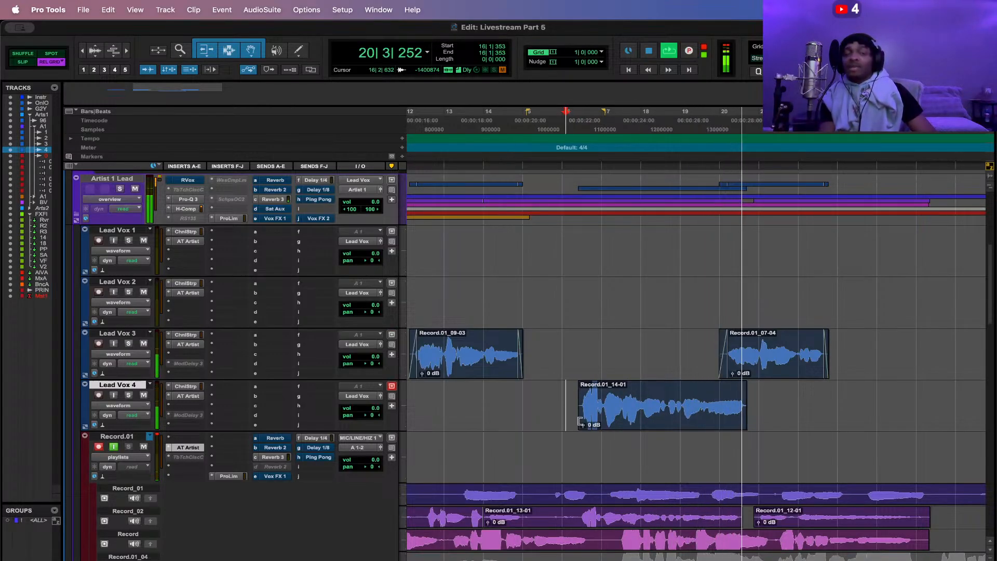
key("space")
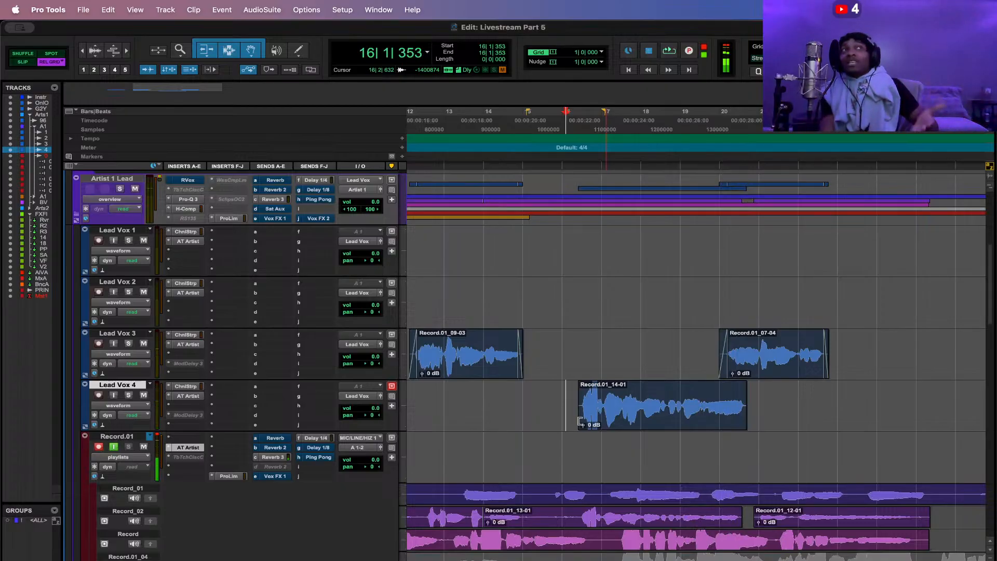
Move the trimmed clip from Lead Vox 4 up to Lead Vox 2 at the same time position.
left_click(625, 422)
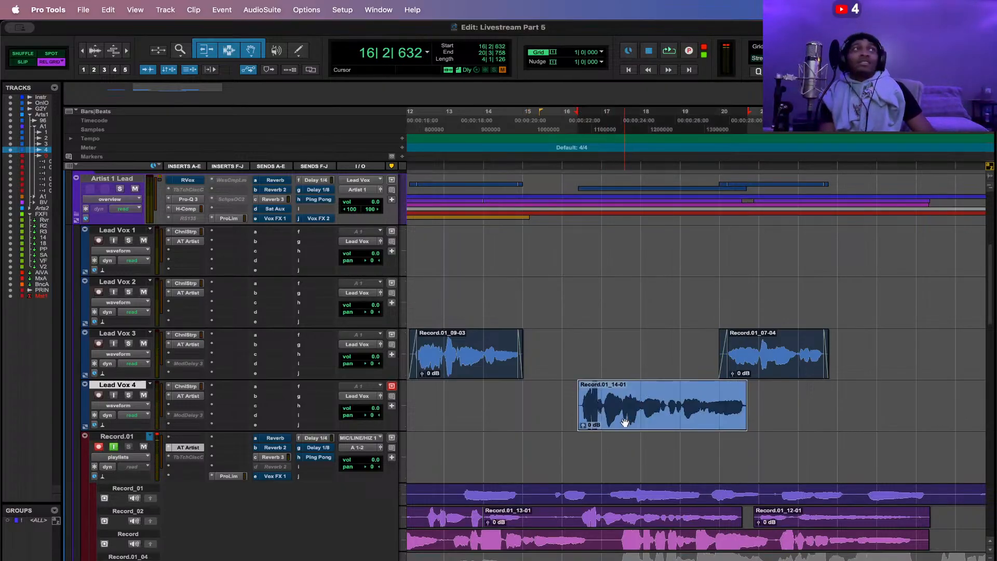
left_click_drag(625, 421, 625, 318)
left_click(563, 346)
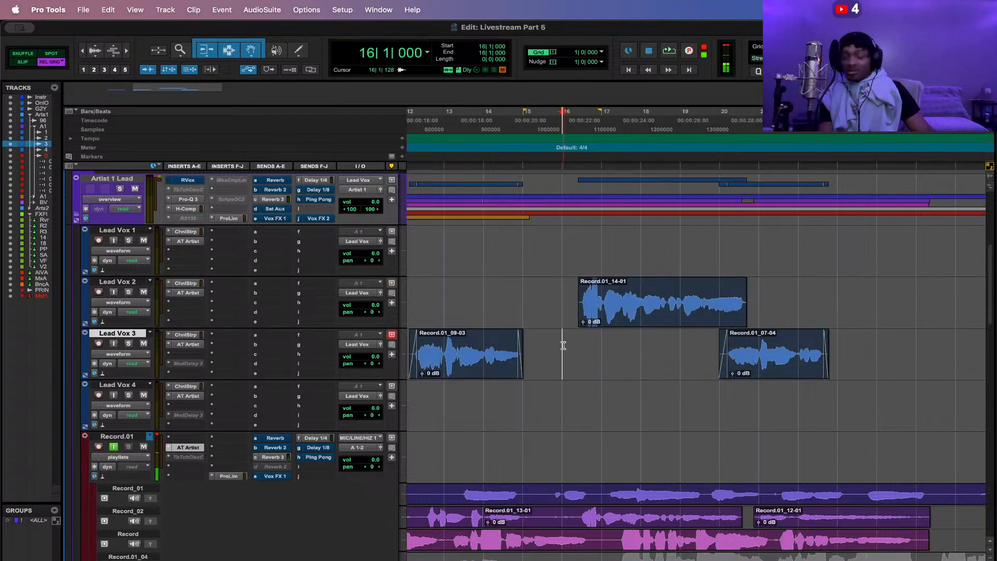
Mute the trimmed clip and move it into a new playlist lane below Record.01_08-01, keeping its time position.
left_click(641, 316)
key("super+m")
left_click_drag(641, 316, 610, 449)
scroll(611, 455, "down", 3)
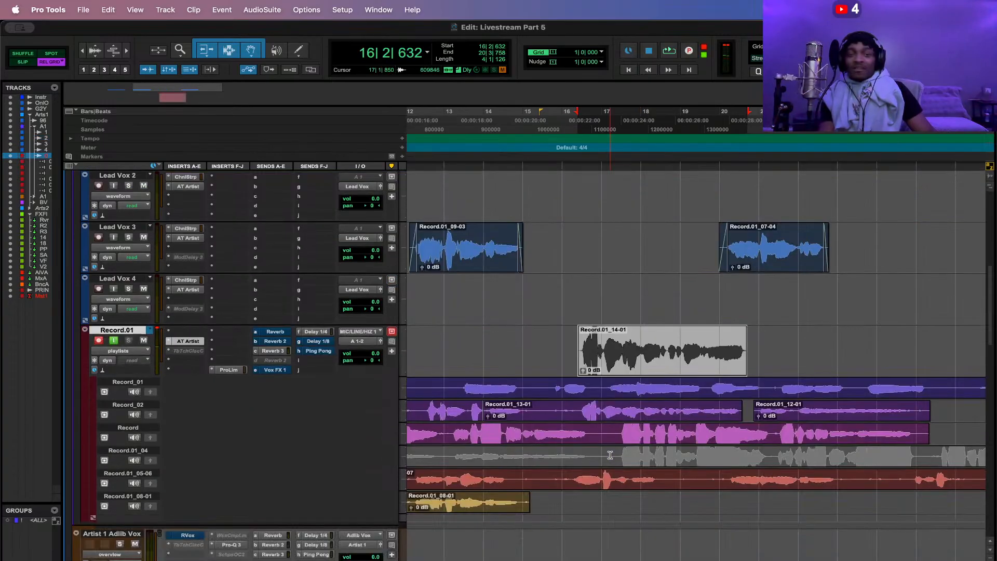
left_click_drag(641, 317, 626, 478)
Play the section from bar 14 with Record.01 selected, stop at about bar 17 and save the session.
left_click(599, 280)
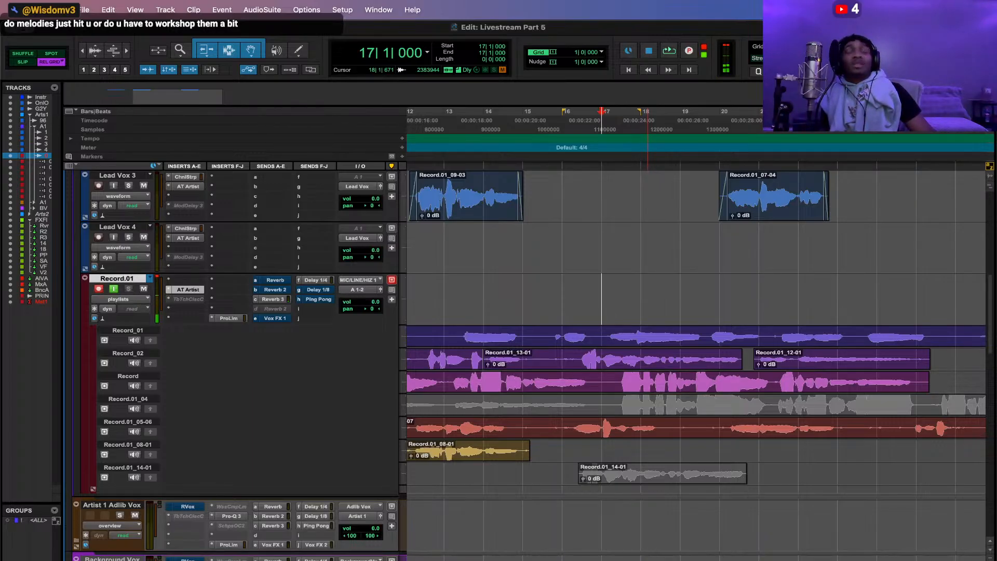
left_click(487, 285)
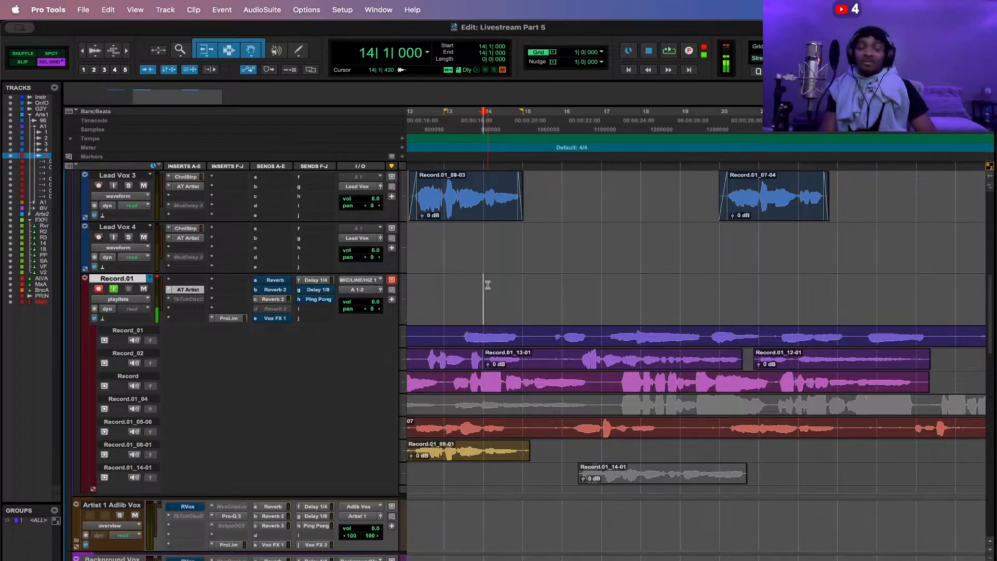
key("space")
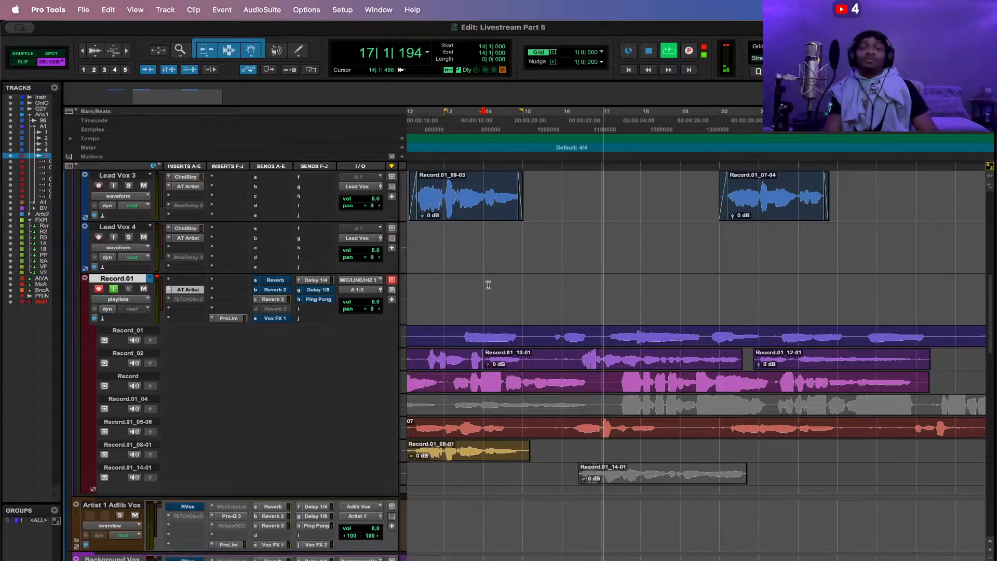
key("space")
key("super+s")
Try a new vocal take on Record.01 from bar 14 and undo the recording.
key("super+space")
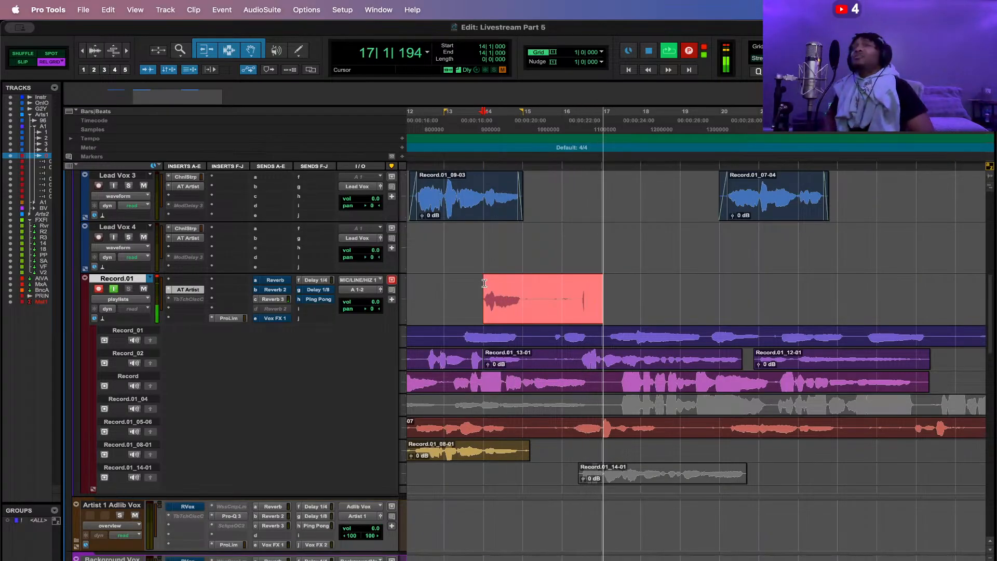
key("super+z")
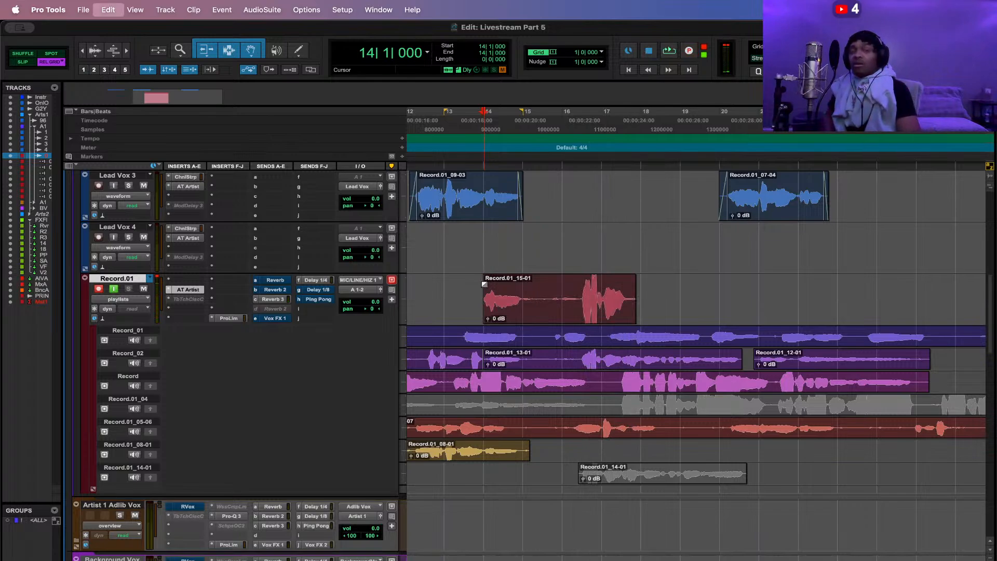
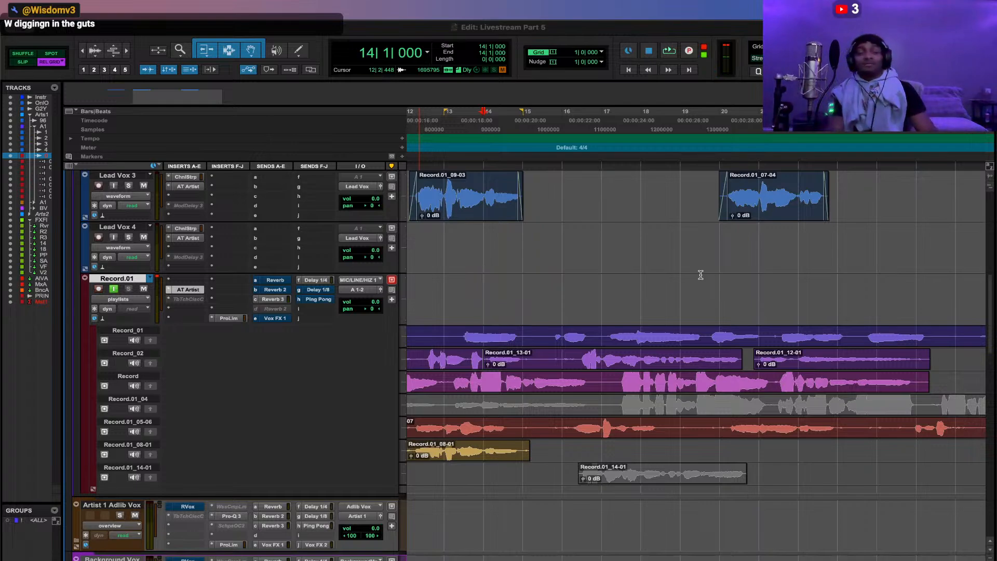
Play the session from bar 26 and again from bar 14 to review the section.
left_click(925, 231)
key("space")
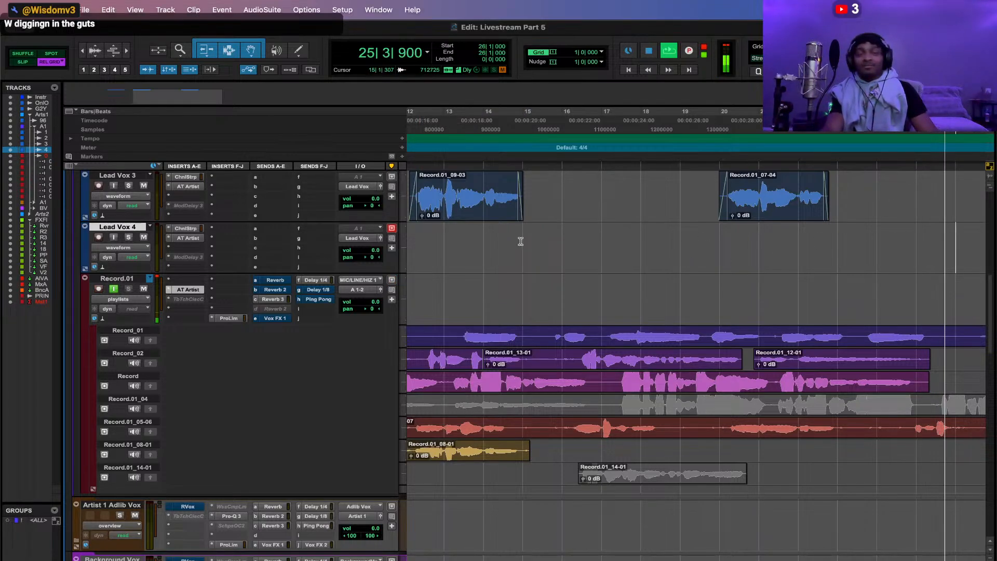
left_click(489, 236)
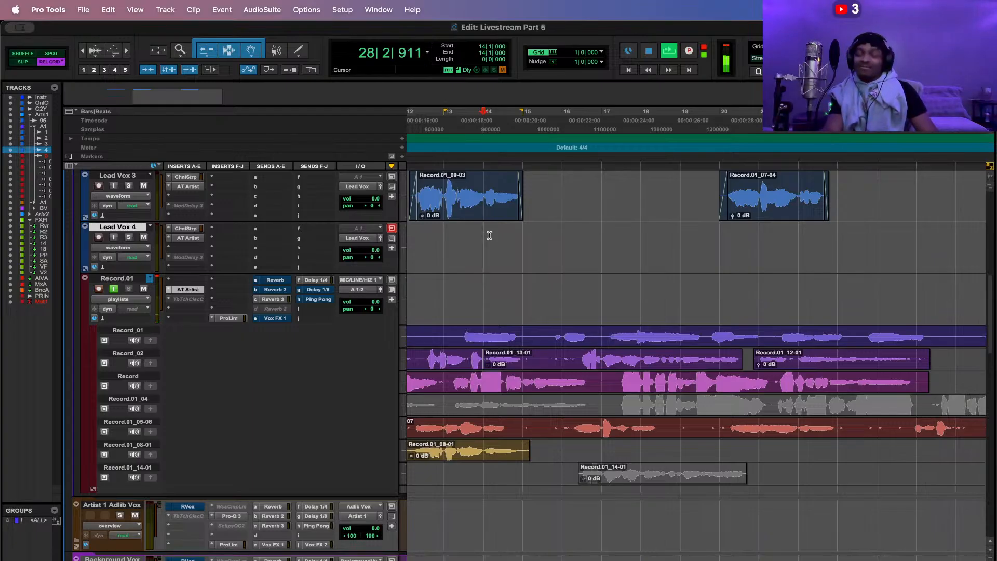
key("space")
key("space")
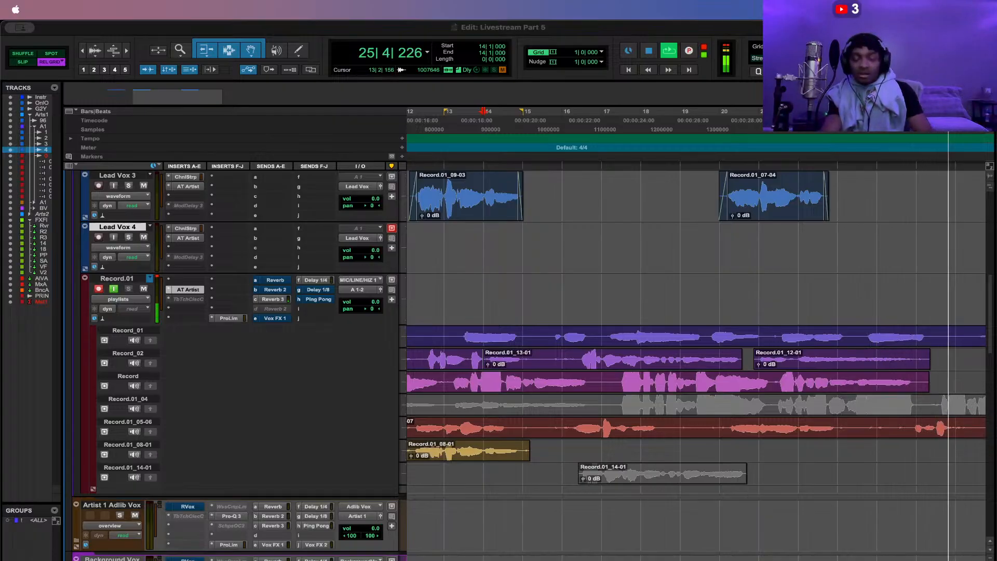
Try a vocal take on Record.01 from bar 20 and undo the recording.
left_click(751, 308)
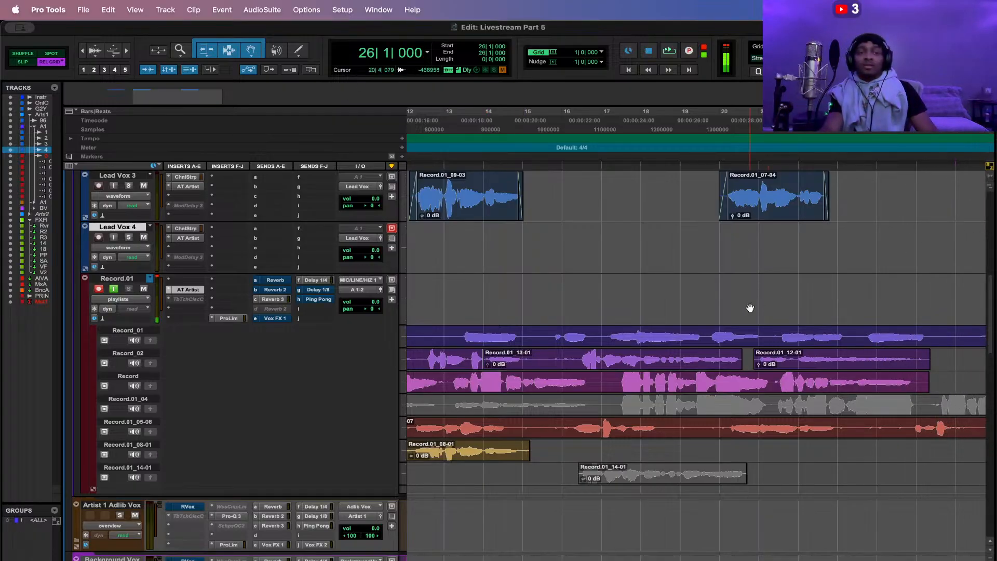
key("super+space")
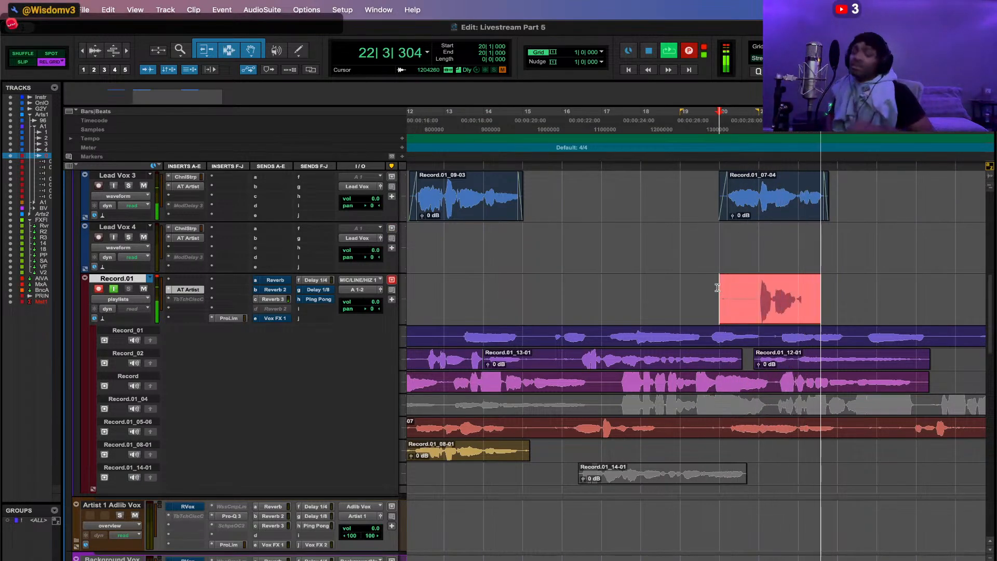
key("space")
key("super+z")
Record a vocal take on Record.01 from bar 20 to about bar 23.
key("super+space")
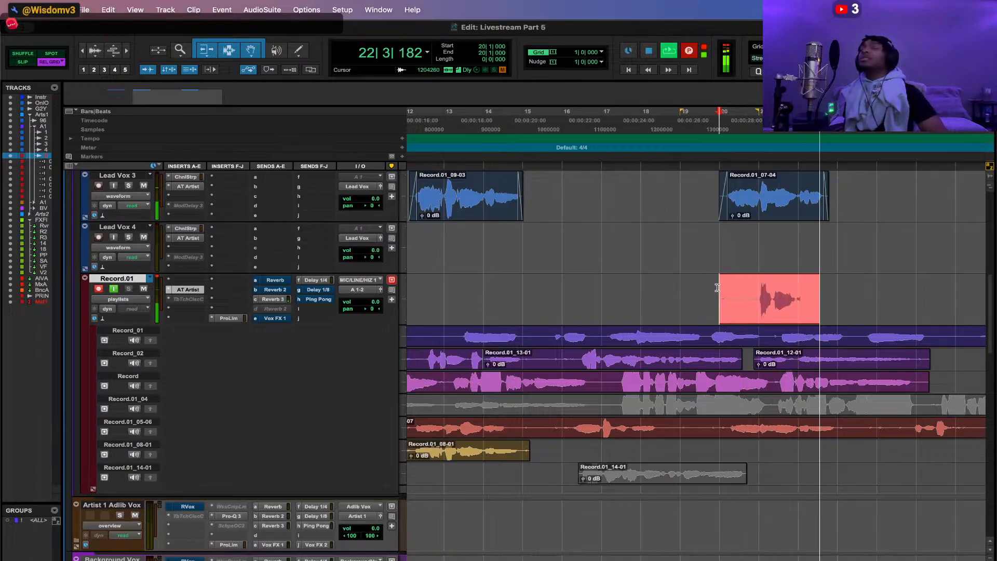
key("space")
Move the new take to Lead Vox 4, remove its opening up to late bar 20 and cut its end at 22|4|172.
left_click_drag(756, 290, 662, 238)
key("space")
key("BackSpace")
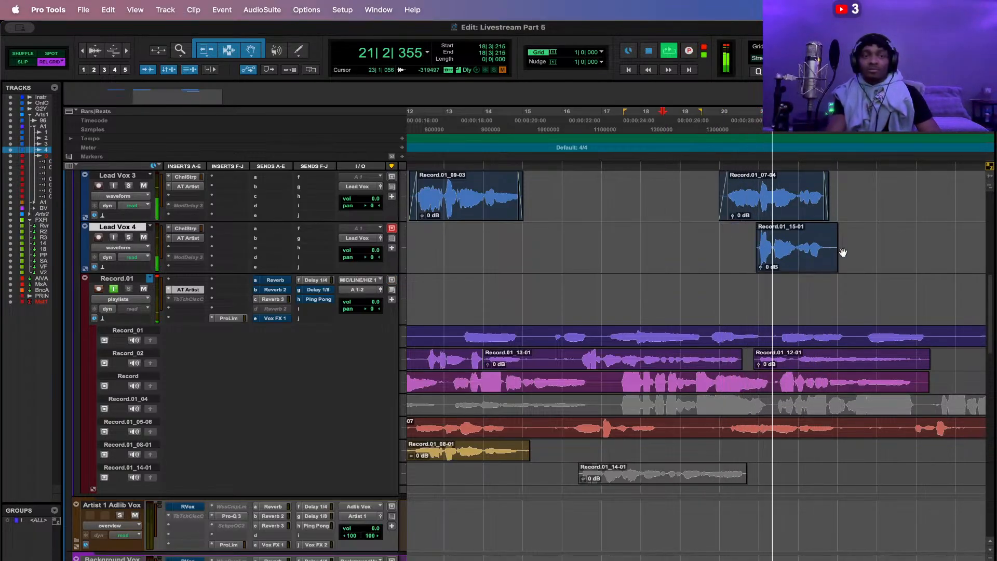
left_click_drag(865, 228, 829, 229)
key("BackSpace")
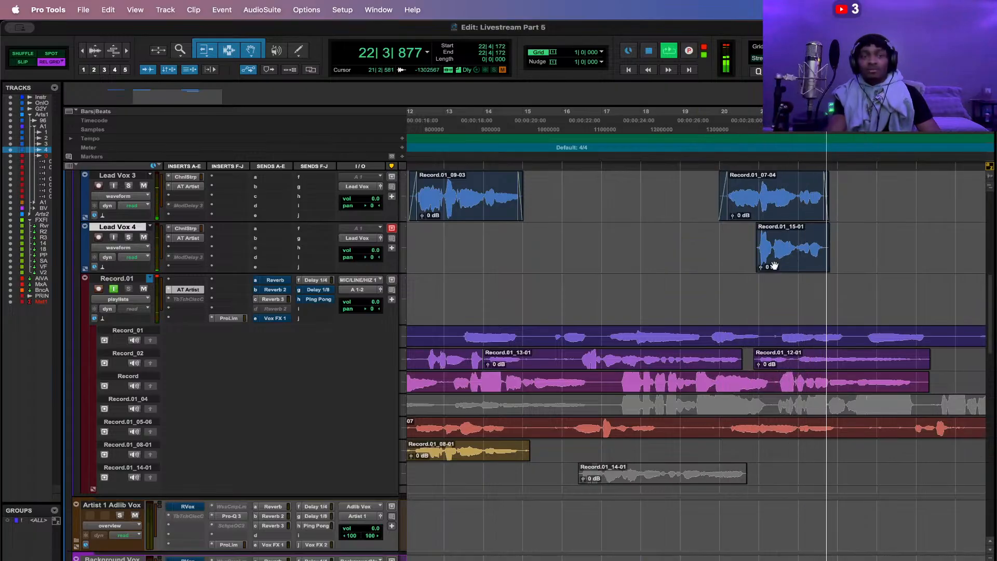
key("space")
Record another vocal take on Record.01 from bar 20 to about bar 23.
left_click(719, 287)
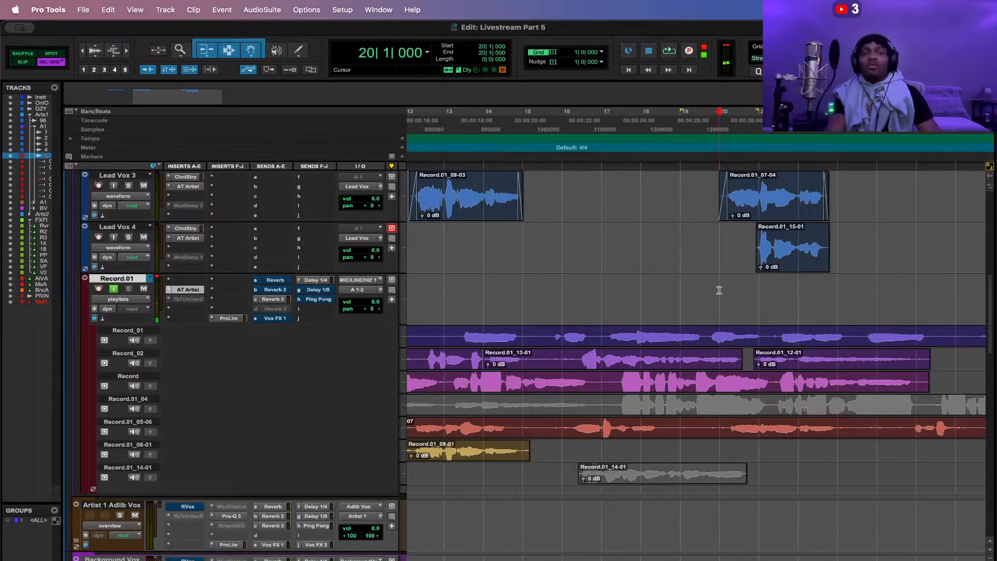
key("space")
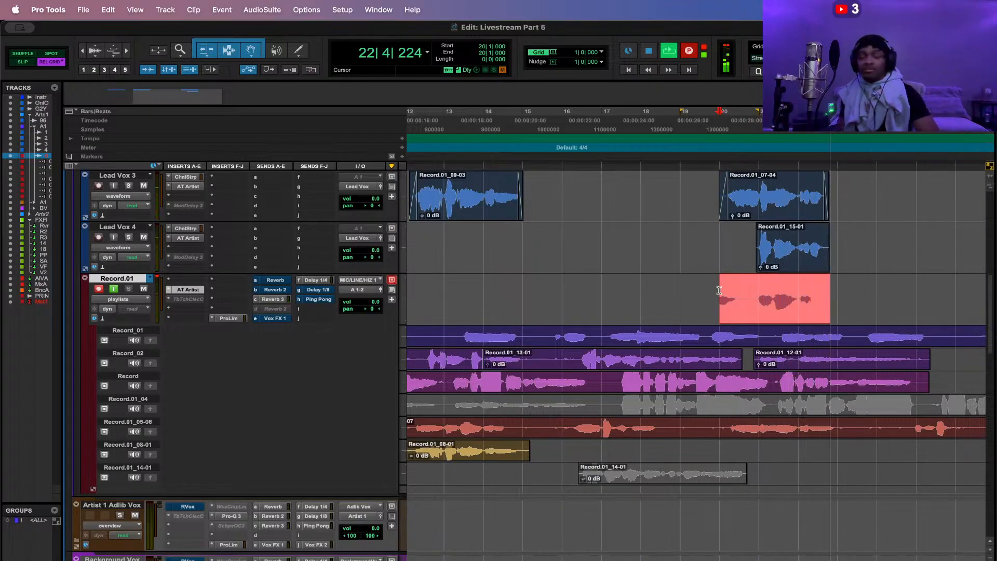
key("space")
Move the latest take from Record.01 to Lead Vox 1 and remove its opening up to about 20|4 during playback.
key("space")
mouse_move(779, 317)
left_mouse_down()
mouse_move(779, 208)
mouse_move(779, 297)
left_mouse_up()
left_click(700, 269)
left_click_drag(700, 268, 752, 317)
key("Delete")
left_click_drag(861, 267, 826, 280)
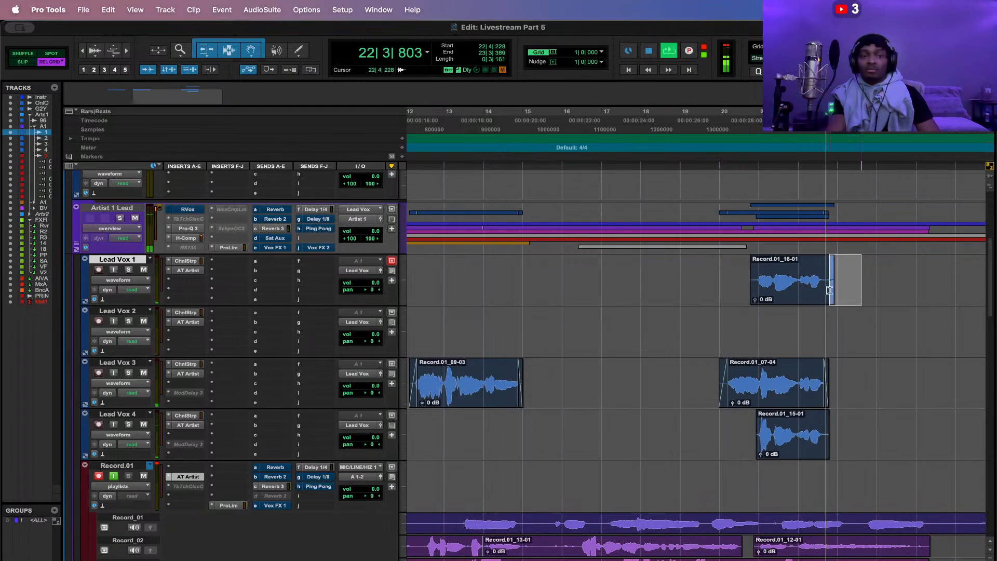
key("space")
Record a further vocal take on Record.01 from bar 20 to late bar 22.
left_click(724, 473)
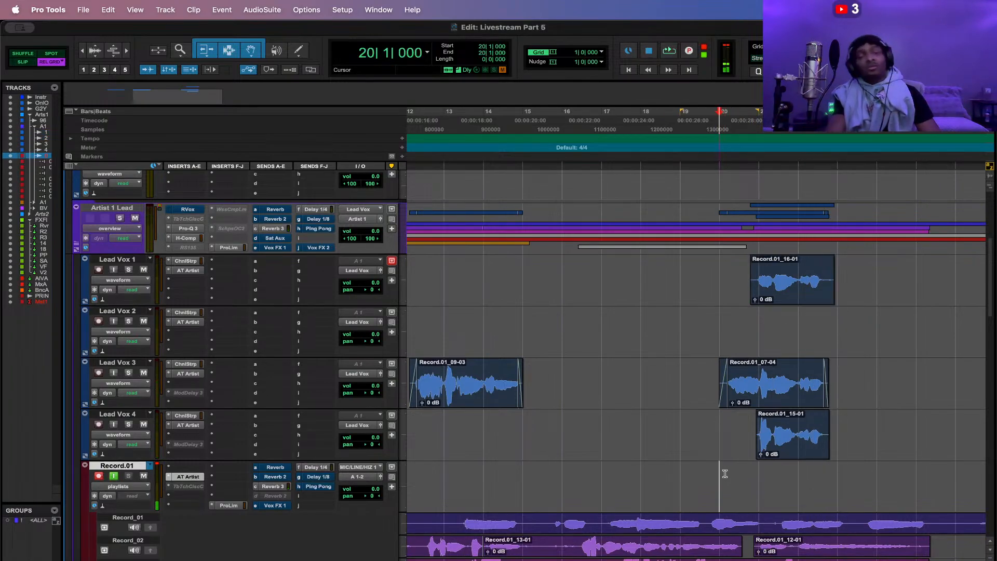
key("super+space")
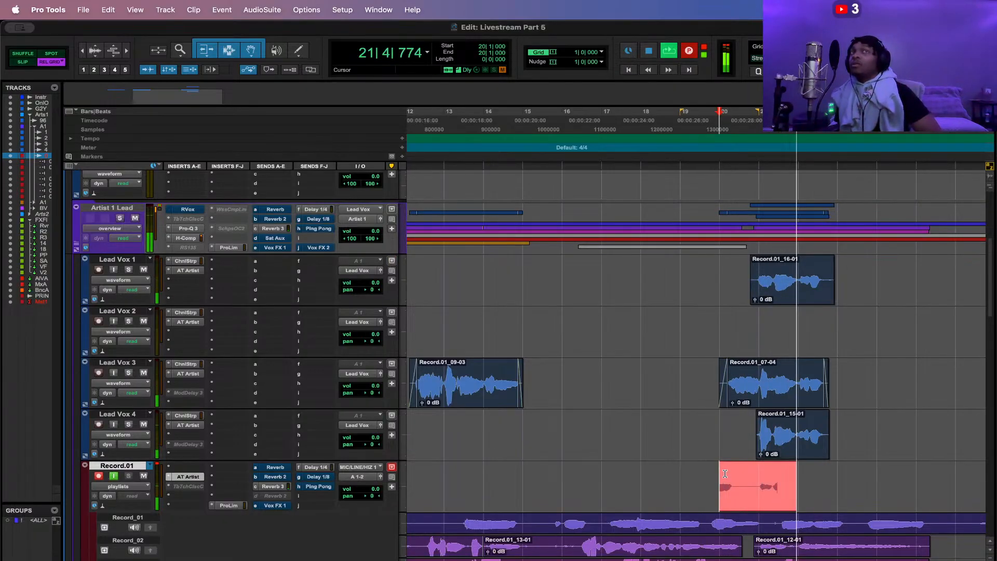
key("super+period")
Move the new take to Lead Vox 2 and remove its opening up to 20|4|192 during playback.
key("space")
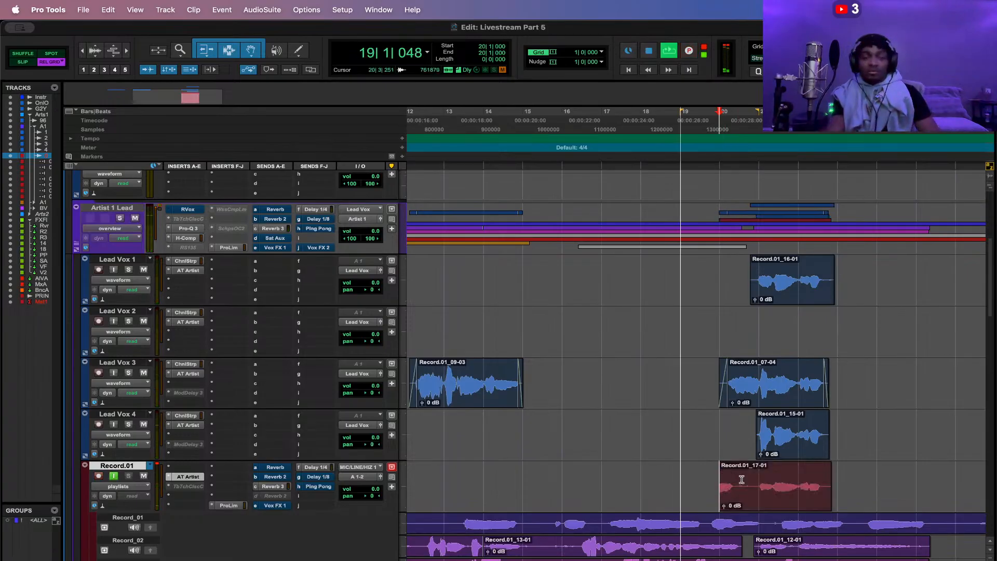
left_click_drag(764, 503, 765, 336)
left_click(686, 319)
left_click_drag(687, 319, 751, 328)
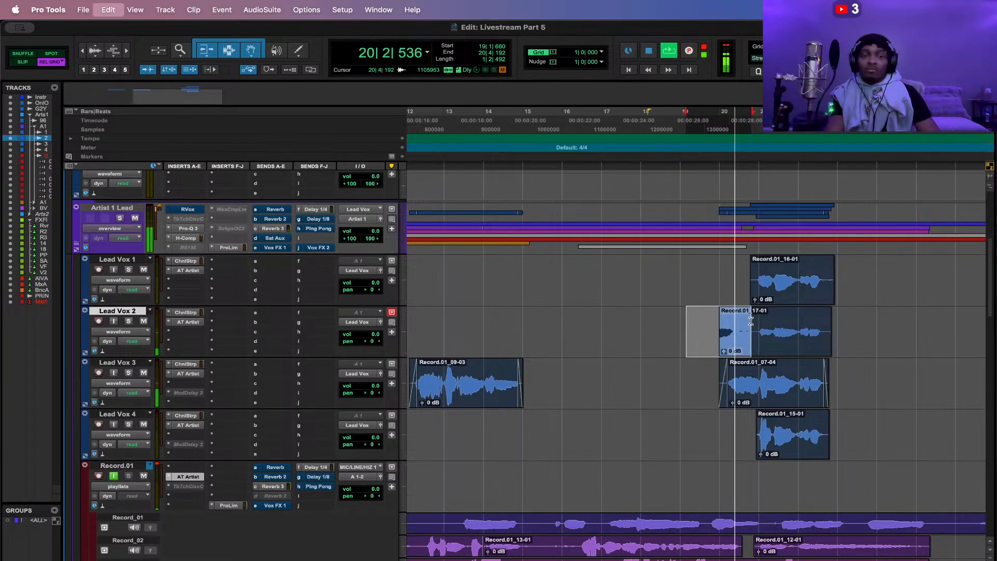
key("BackSpace")
Cut the ends of the Lead Vox 1 and Lead Vox 2 takes at 22|4|059 and return playback to bar 20.
left_click_drag(869, 273, 828, 321)
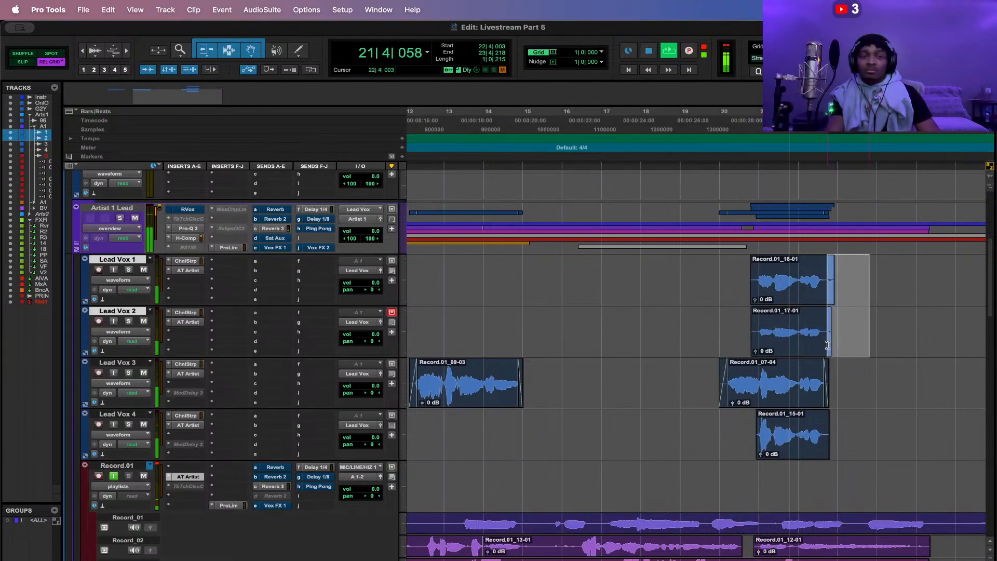
key("BackSpace")
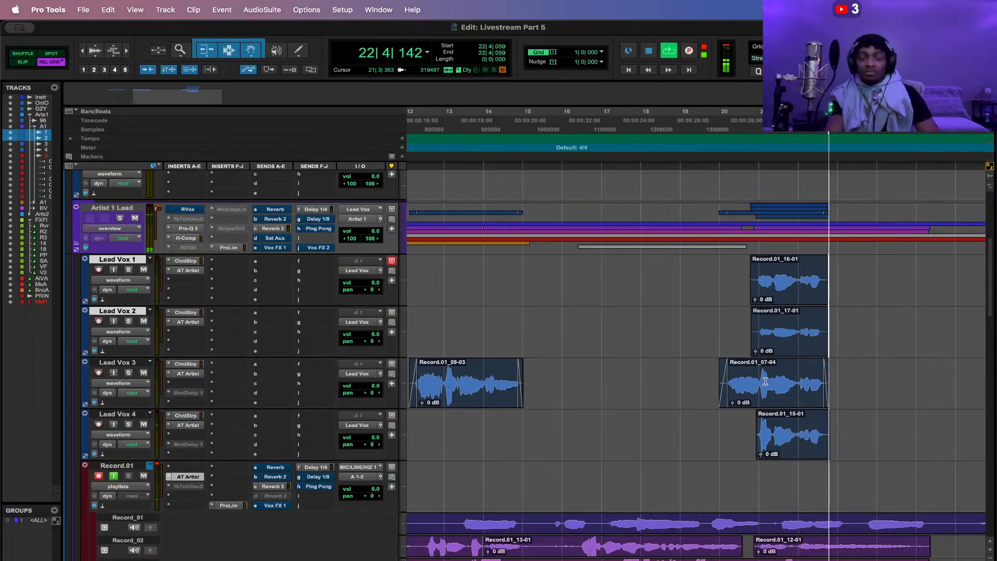
left_click(723, 448)
Duplicate the Lead Vox 4 track once, leaving out its active and alternate playlists and inserting the copy after it.
scroll(634, 421, "down", 3)
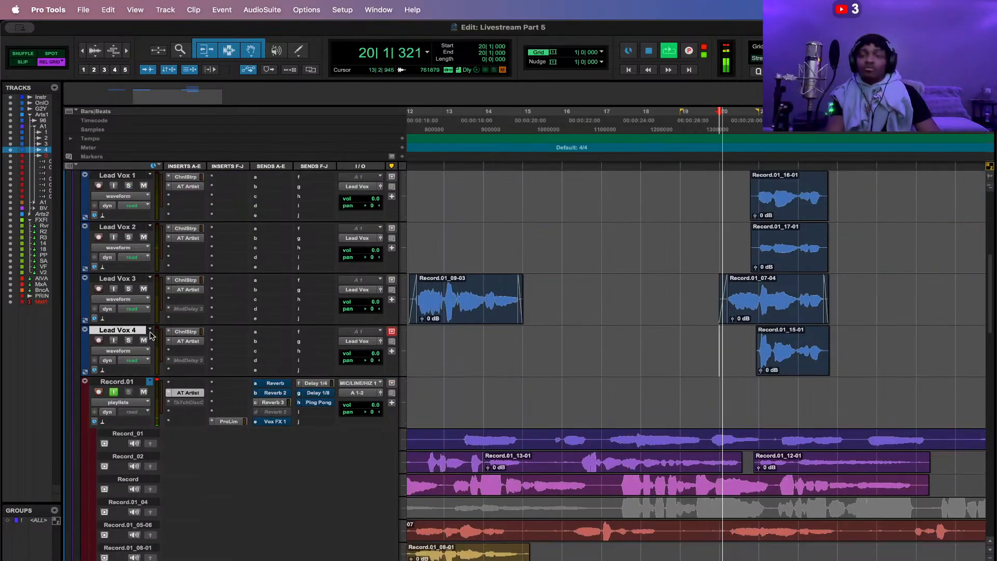
right_click(133, 330)
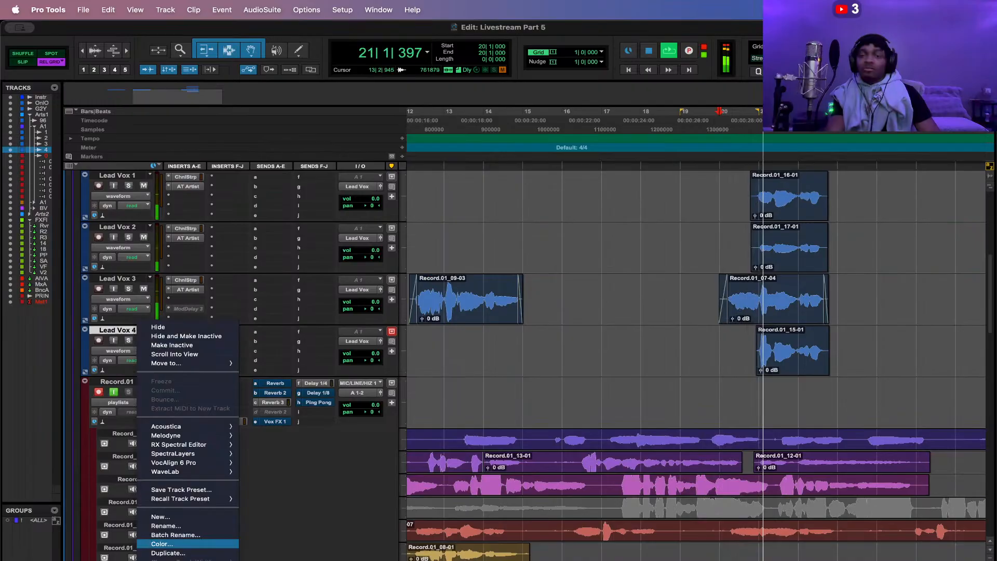
left_click(167, 553)
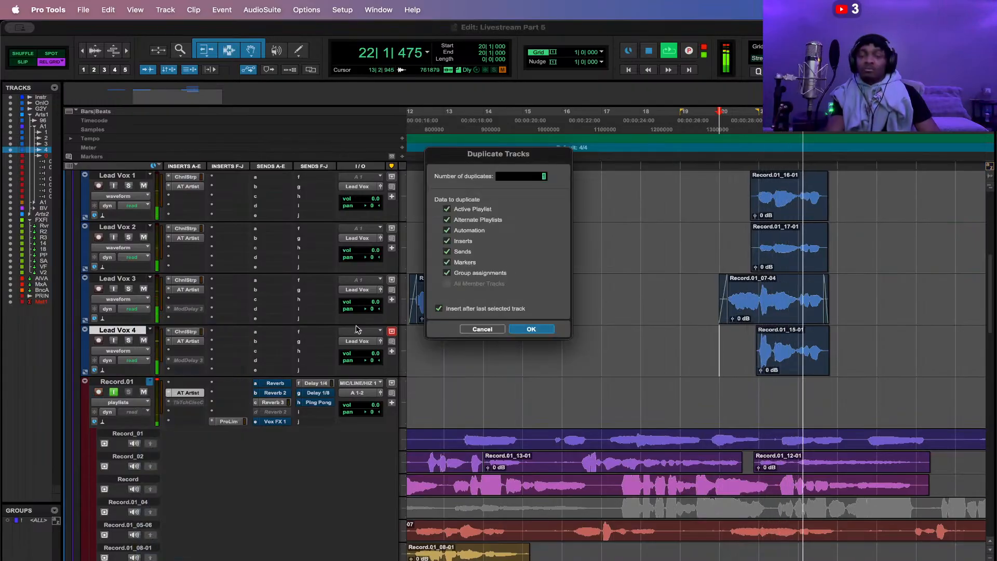
left_click(446, 220)
left_click(446, 209)
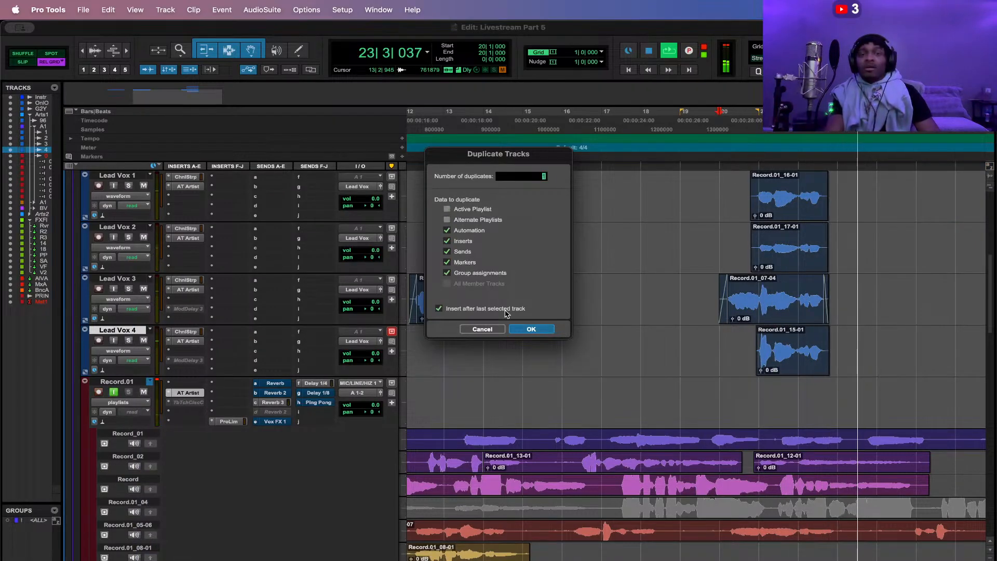
left_click(532, 329)
Record a vocal take on Record.01 from bar 20 to about bar 23 and move it to Lead Vox4.dup1.
key("super+space")
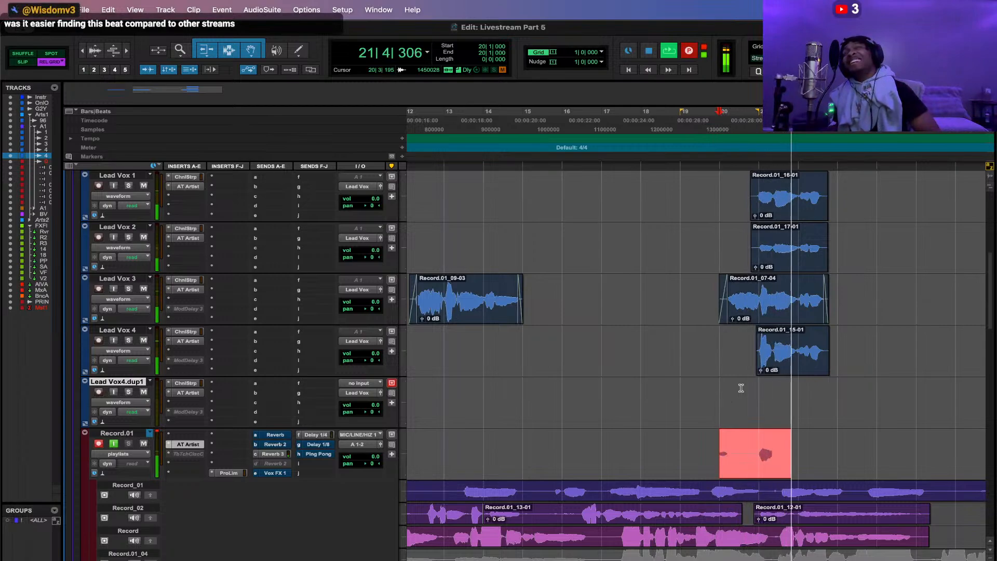
key("space")
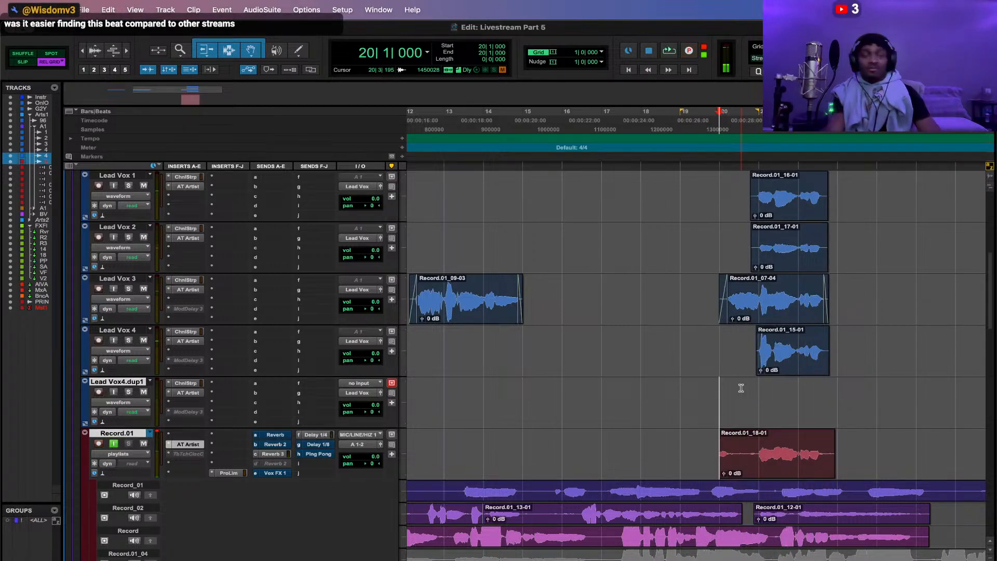
left_click_drag(763, 463, 763, 403)
Remove the Lead Vox4.dup1 take's opening up to late bar 20 and cut its end at 22|4|284 during playback.
left_click(693, 386)
left_click_drag(692, 387, 754, 393)
key("Delete")
left_click(761, 436)
key("space")
left_click_drag(860, 405, 830, 360)
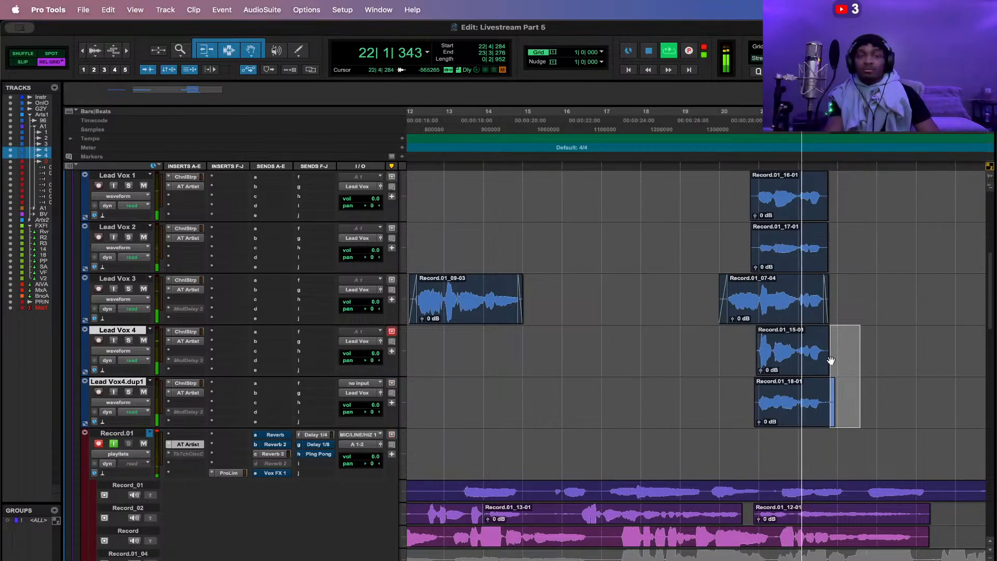
key("Delete")
key("space")
Record another vocal take on Record.01 from bar 20 to about bar 23, discarding the first attempt.
left_click(720, 451)
key("super+space")
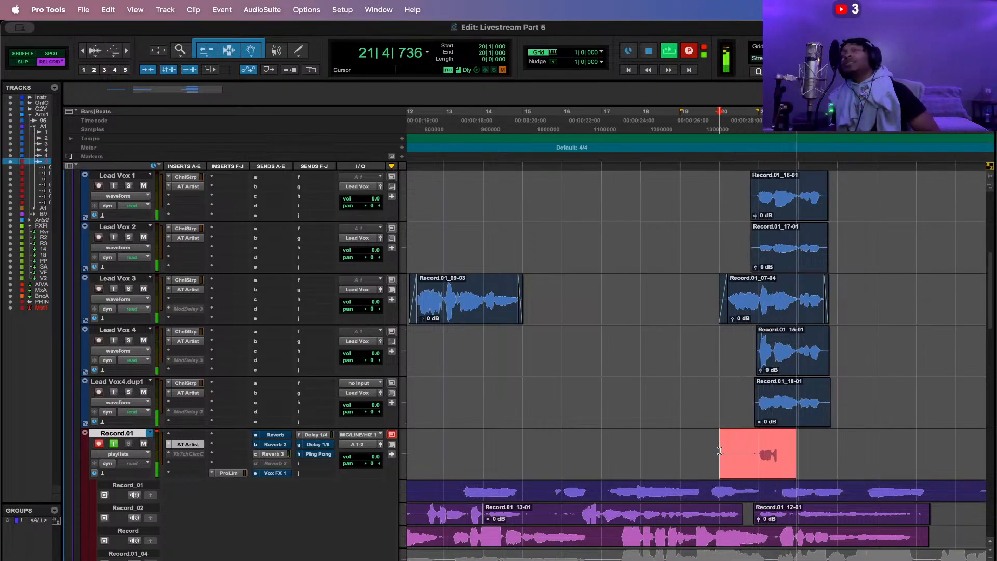
key("space")
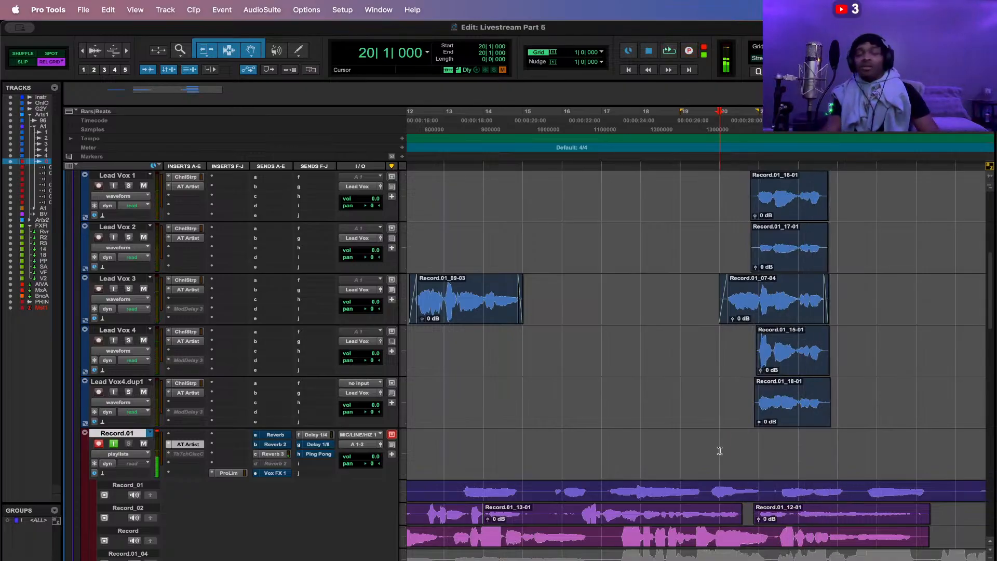
key("space")
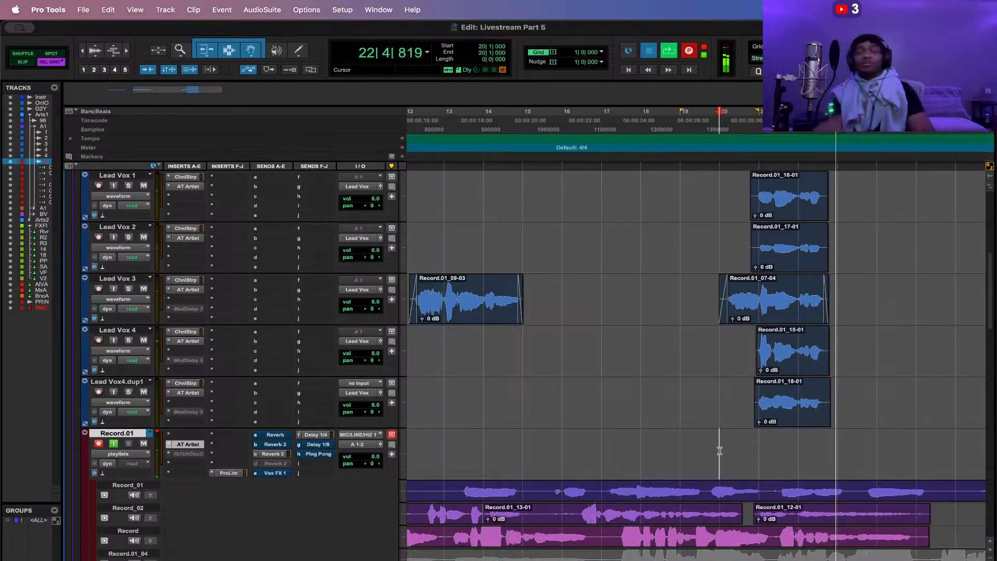
key("space")
Duplicate the Lead Vox4.dup1 track once without its active and alternate playlists.
scroll(753, 446, "up", 5)
scroll(781, 444, "down", 5)
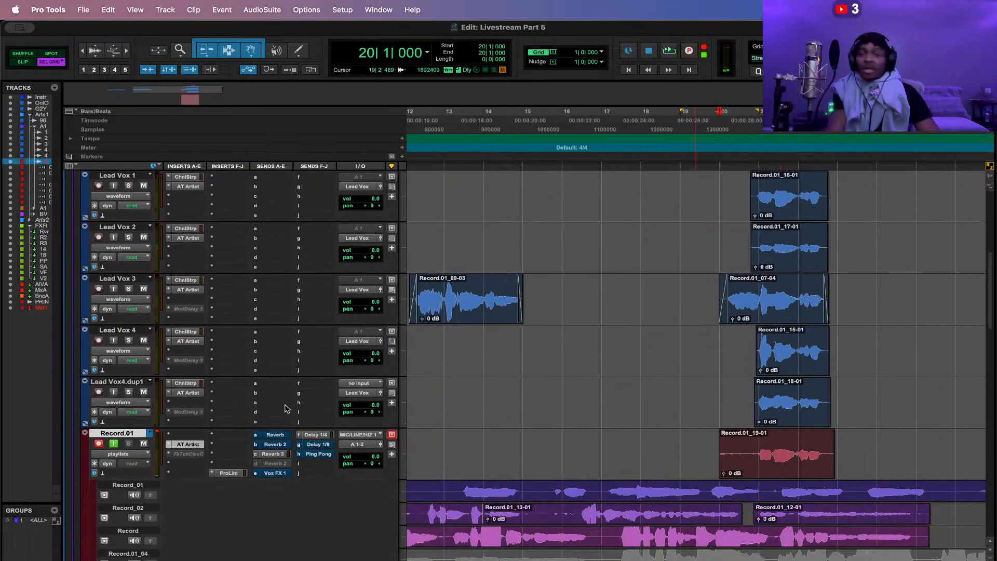
right_click(125, 384)
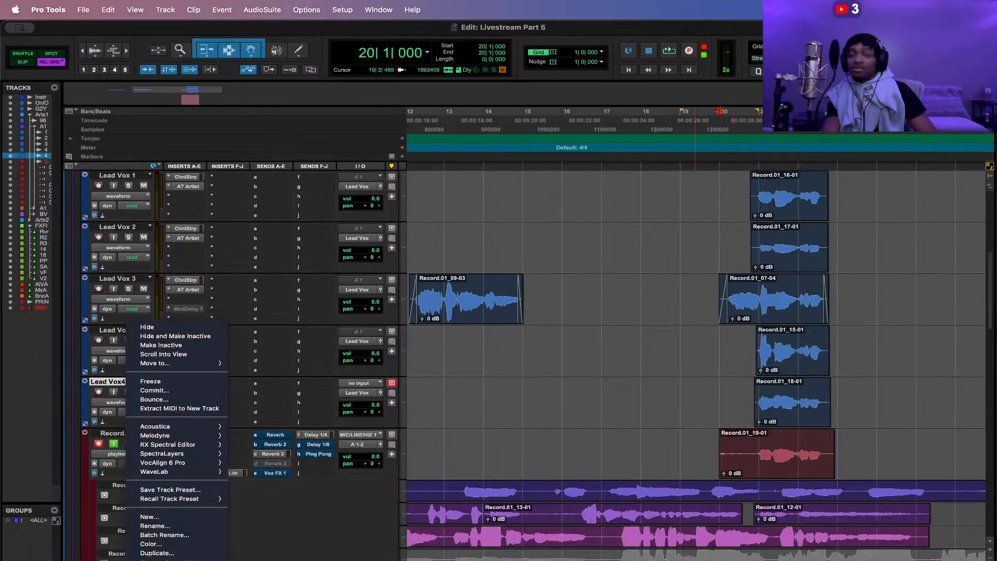
left_click(159, 554)
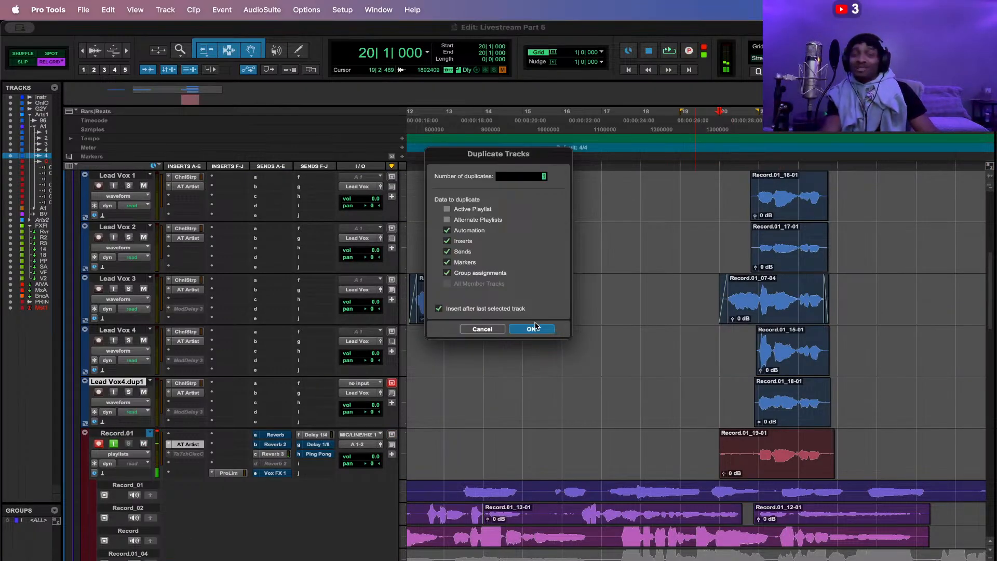
key("Return")
Move the latest take to Lead Vox4.dup2, remove its opening up to late bar 20 and trim its end in late bar 22.
left_click_drag(748, 511, 746, 465)
left_click_drag(690, 438, 759, 474)
key("Delete")
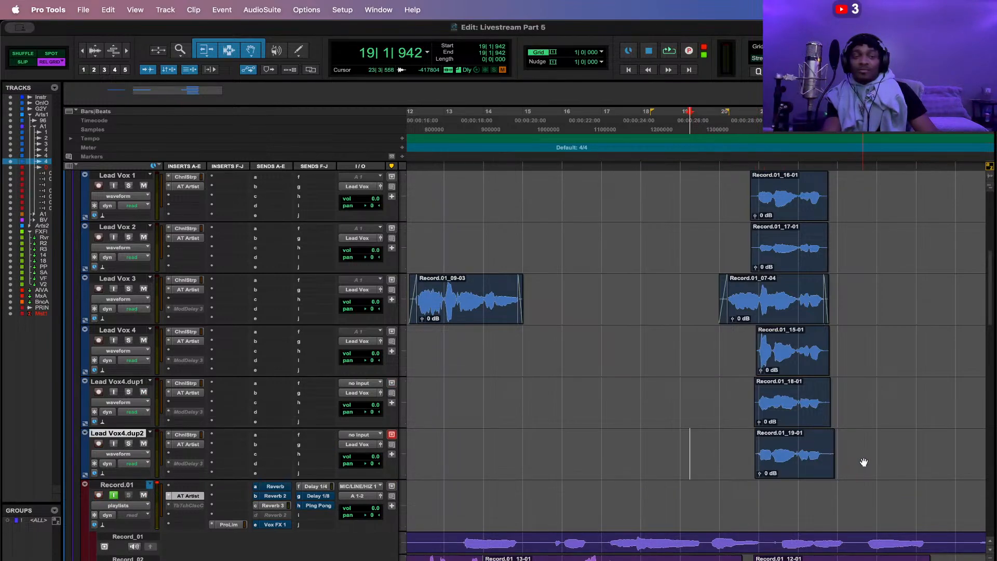
left_click_drag(862, 463, 837, 409)
Play the stacked lead vocal takes around bars 20 to 24 to check how the layers sound together.
left_click(724, 356)
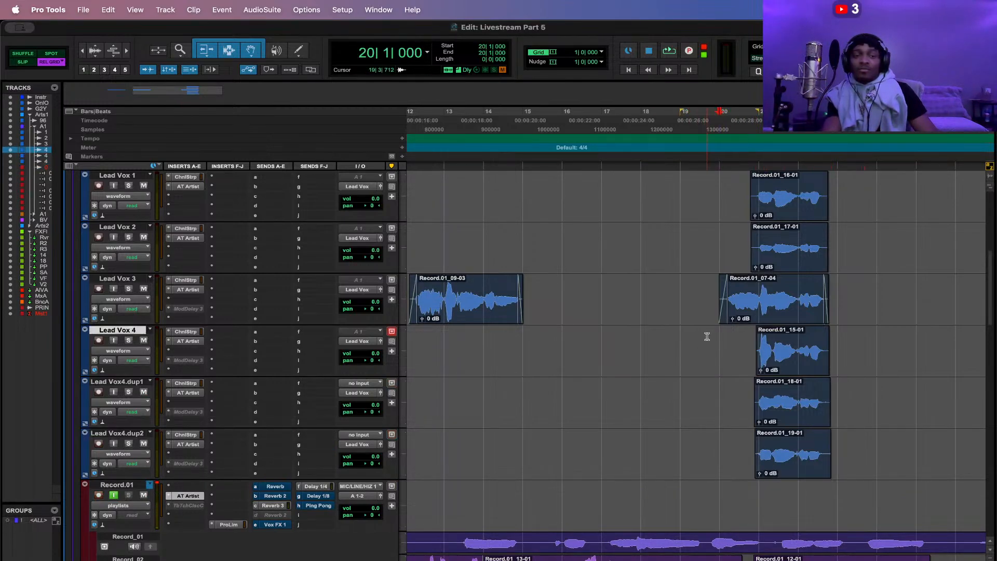
scroll(675, 322, "up", 5)
key("space")
right_click(670, 347)
left_click(621, 409)
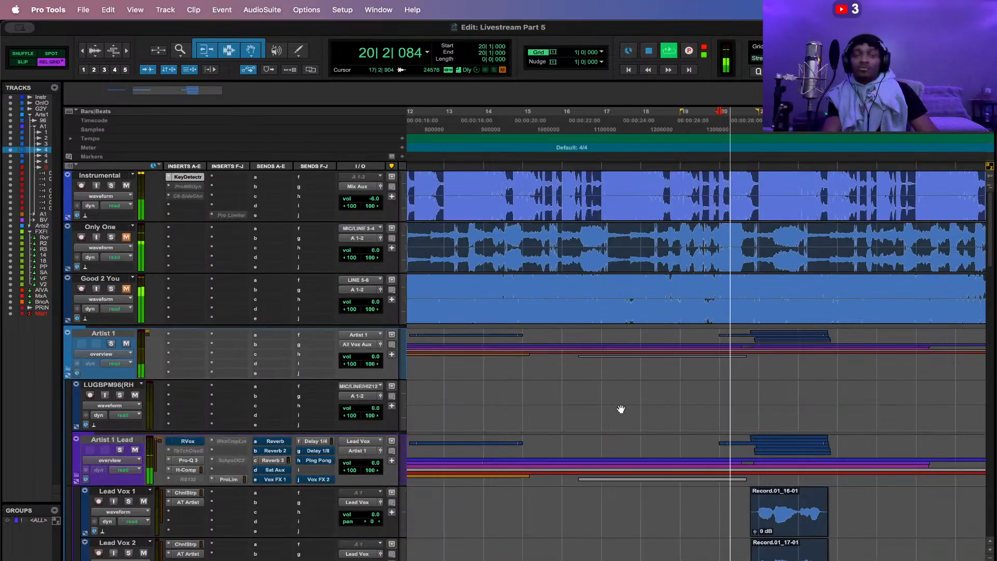
scroll(621, 409, "down", 8)
scroll(621, 409, "right", 2)
scroll(621, 409, "up", 3)
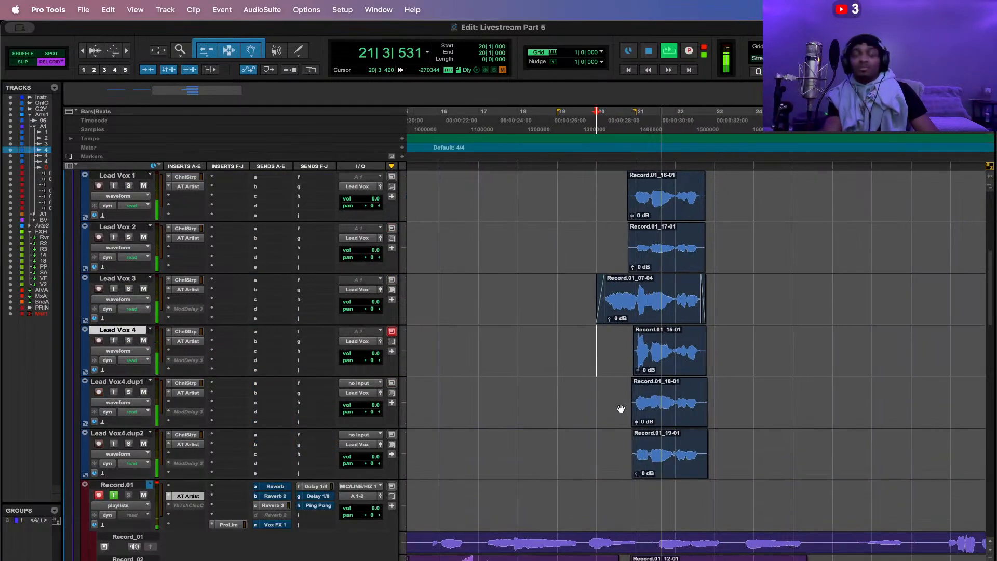
scroll(621, 409, "up", 3)
scroll(621, 416, "down", 3)
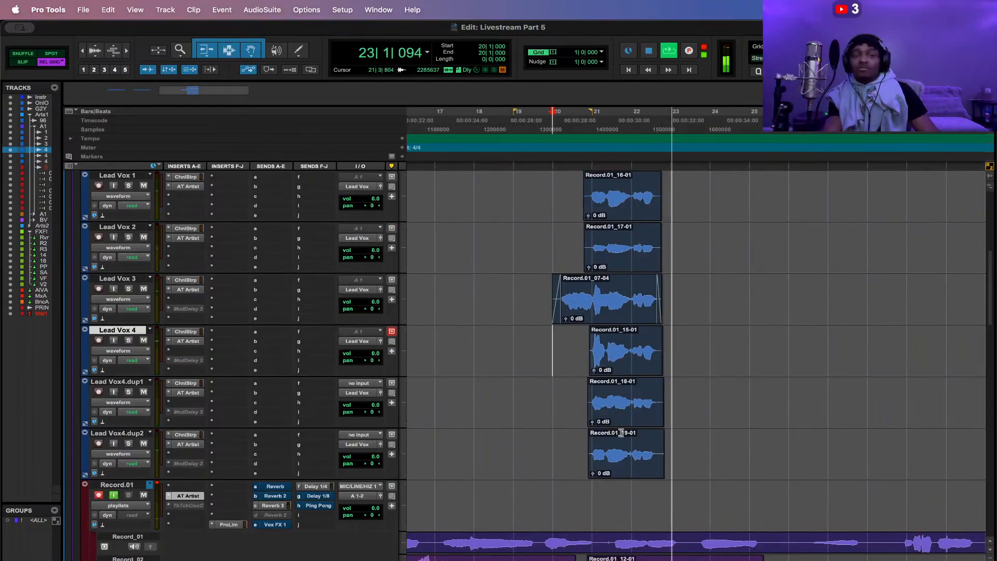
left_click(558, 432)
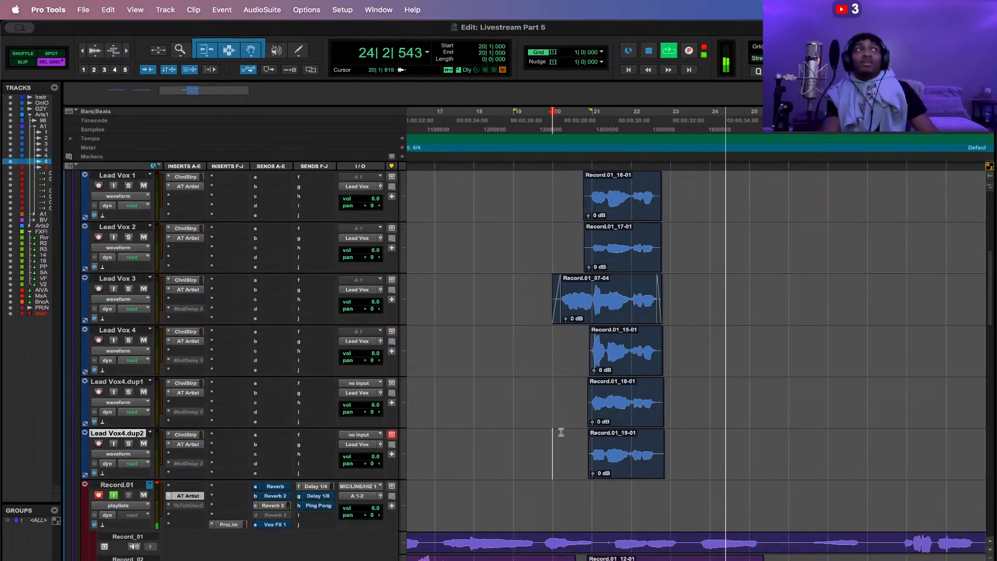
key("space")
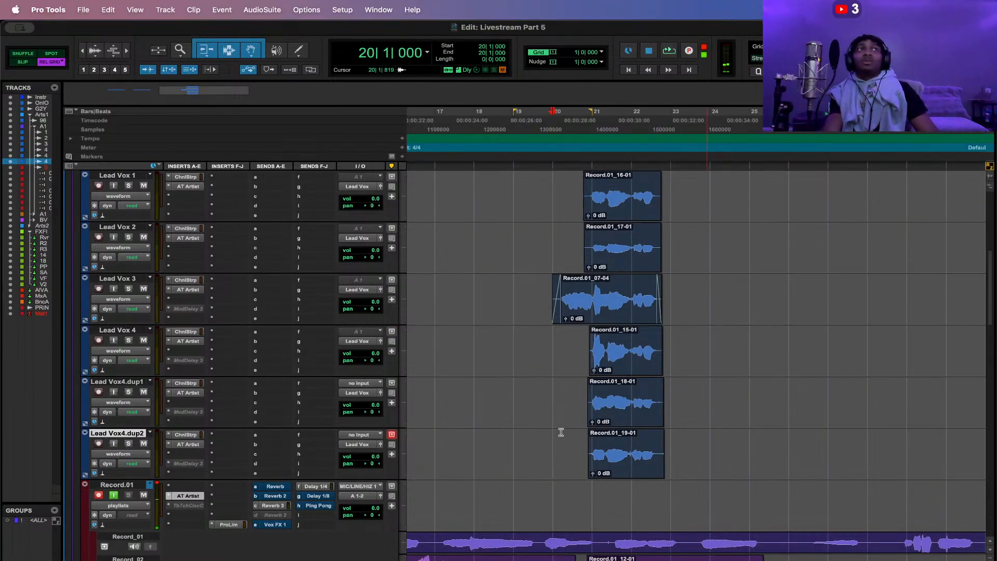
left_click(553, 386)
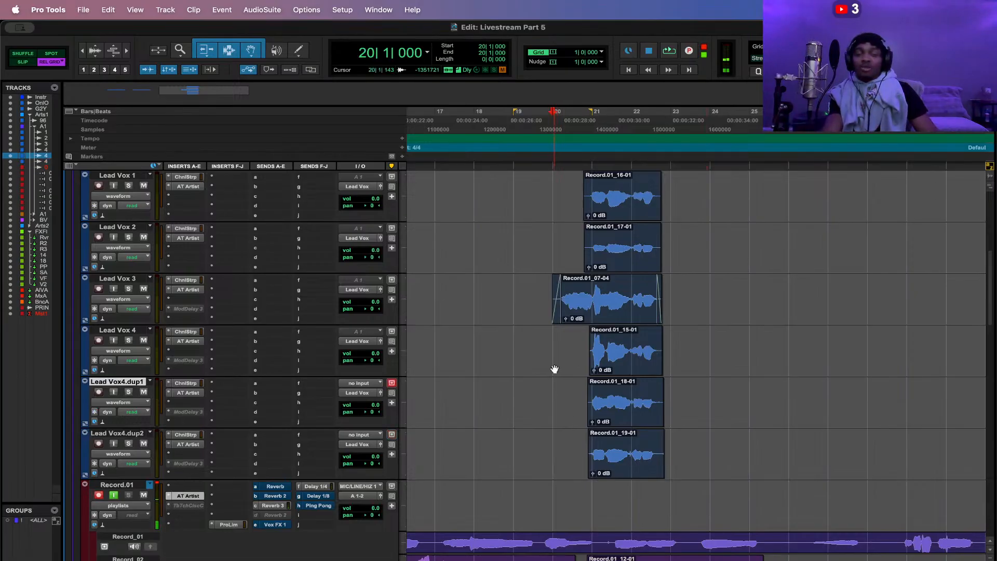
left_click(553, 335)
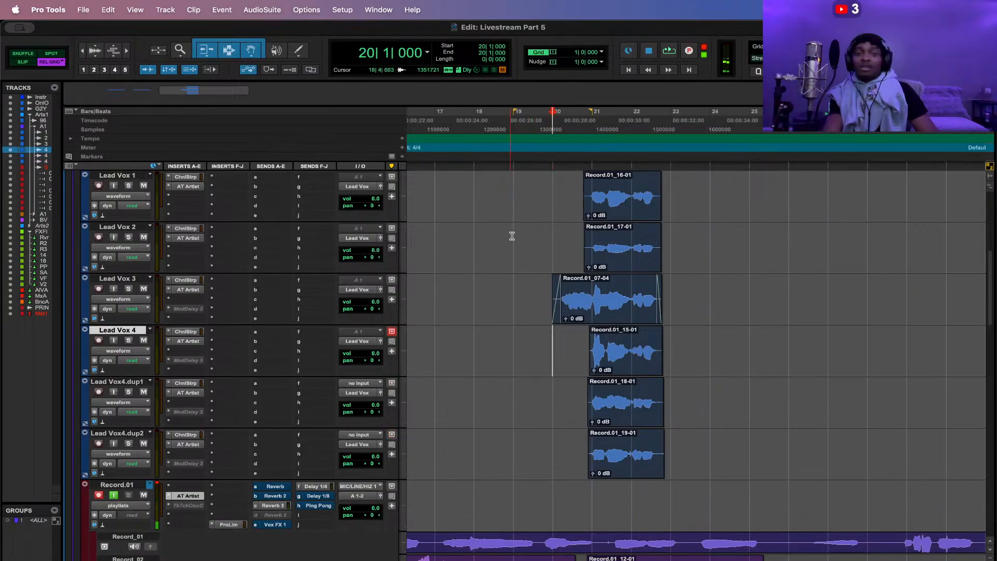
left_click_drag(512, 236, 542, 345)
key("Down")
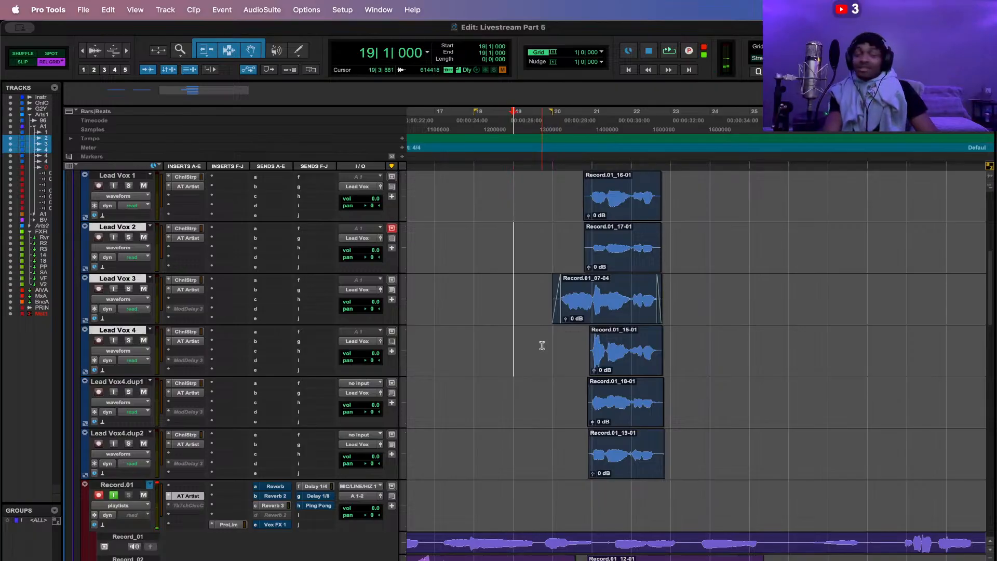
scroll(549, 339, "right", 3)
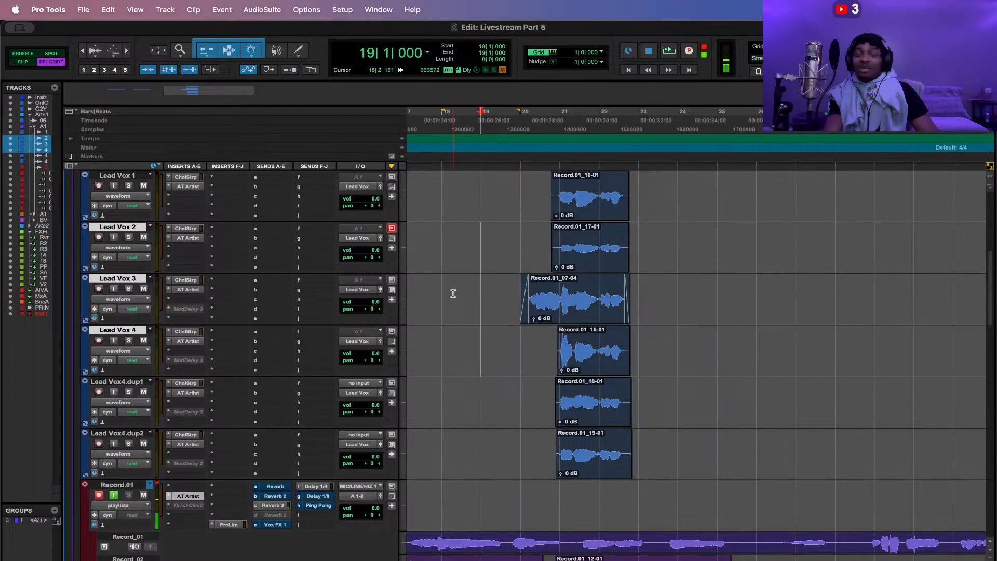
Play the song from bar 19 through the layered vocals and examine the lead vocal clips from bar 12 onward.
left_click(482, 286)
scroll(482, 286, "right", 3)
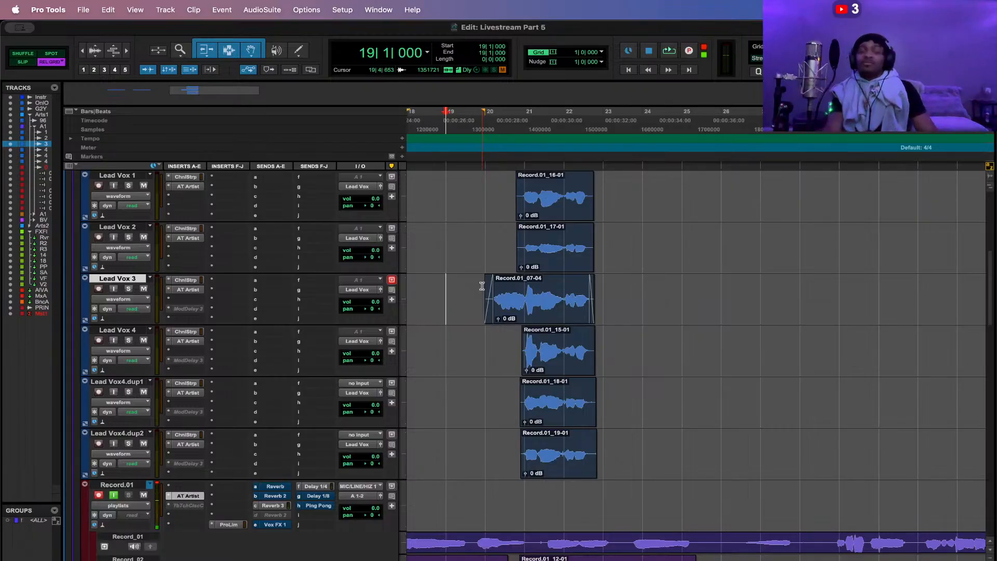
key("space")
scroll(471, 363, "left", 5)
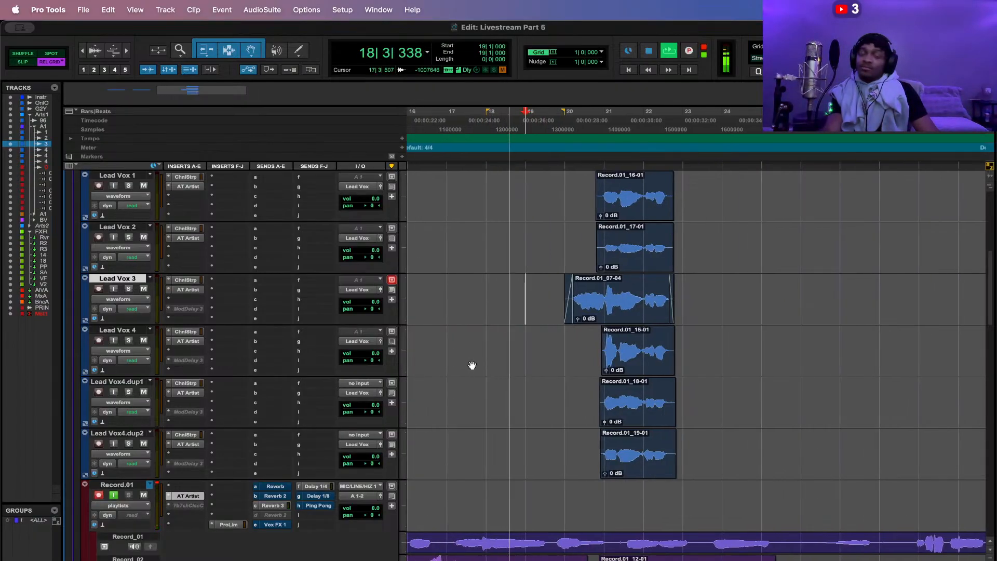
scroll(493, 369, "up", 3)
scroll(509, 376, "down", 3)
scroll(509, 376, "left", 3)
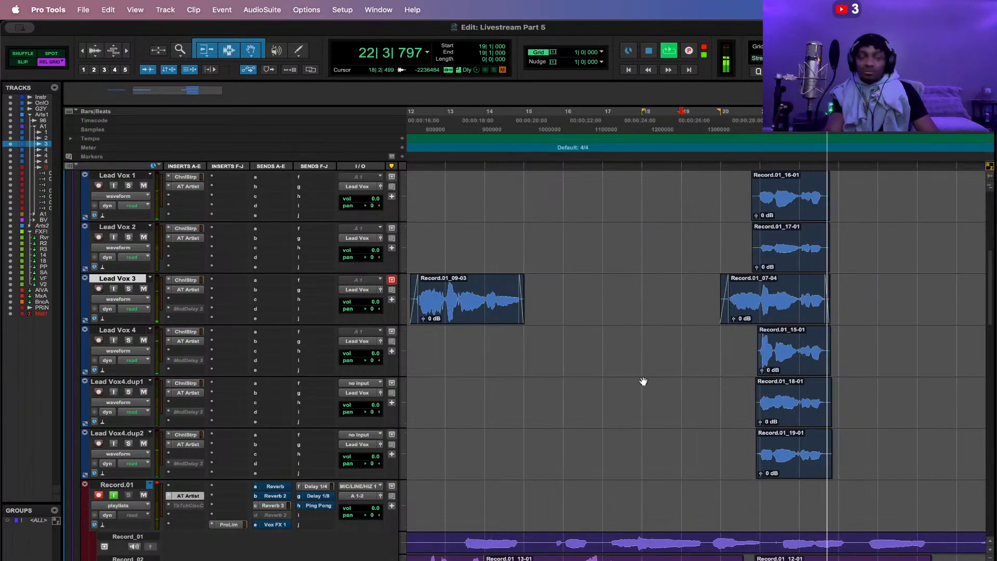
key("space")
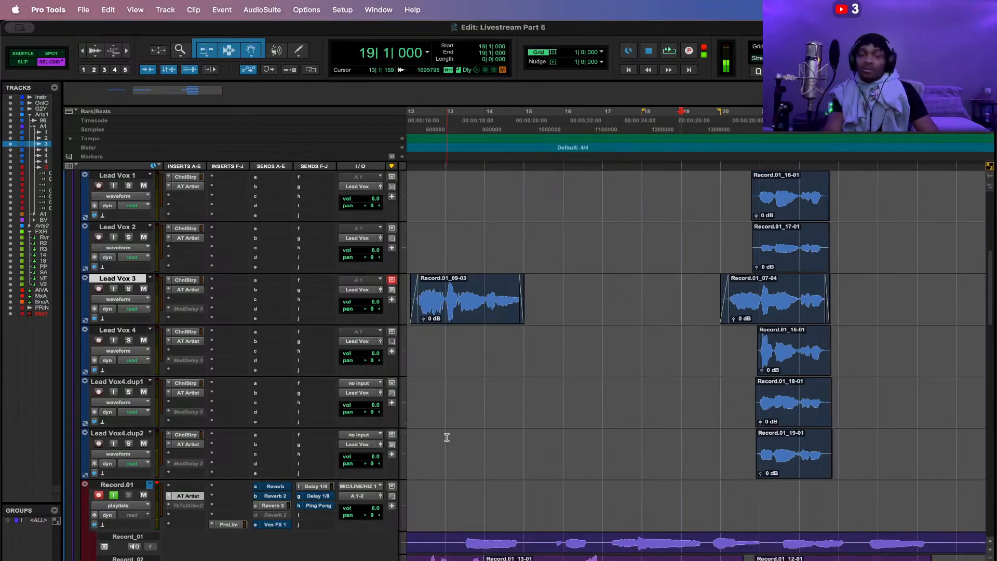
scroll(447, 438, "left", 6)
scroll(447, 438, "right", 6)
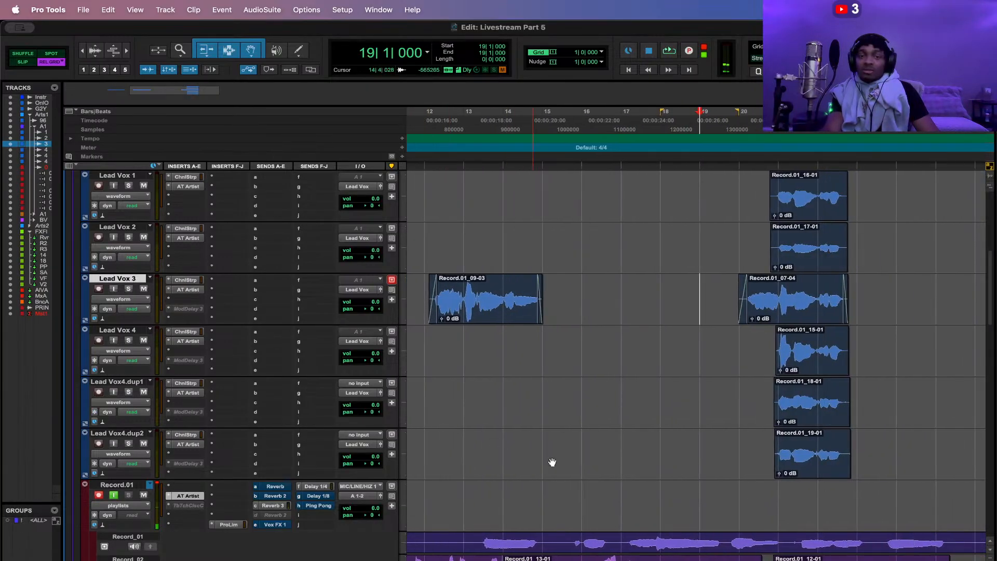
Duplicate the Lead Vox4.dup2 track once without its active and alternate playlists.
scroll(633, 448, "up", 4)
scroll(633, 449, "down", 4)
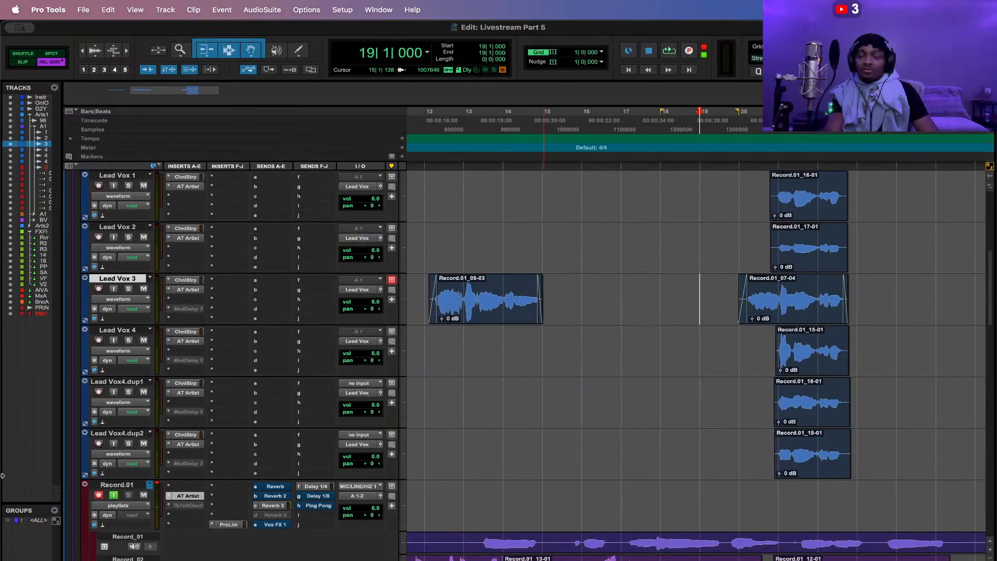
left_click(137, 436)
right_click(128, 436)
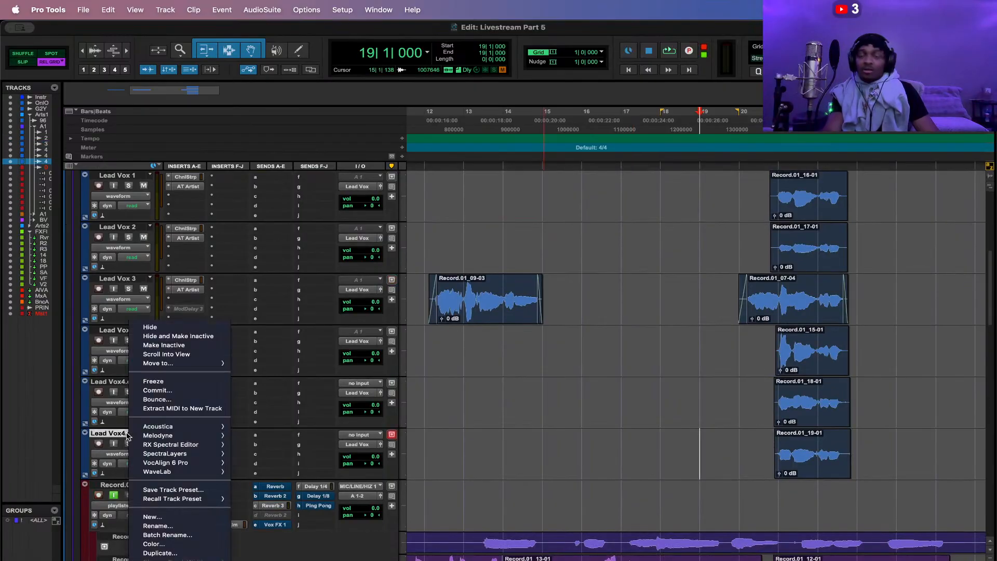
left_click(165, 552)
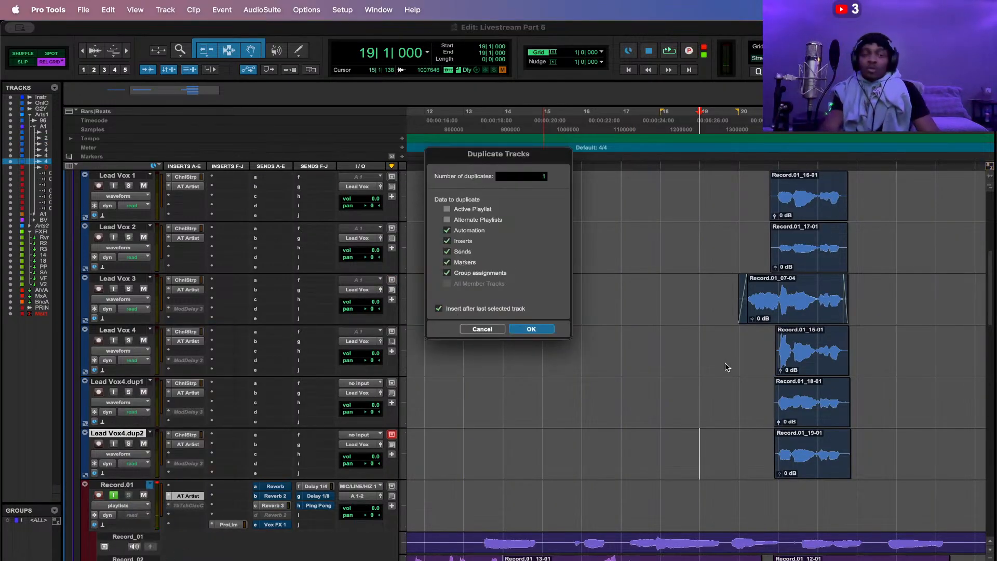
key("Return")
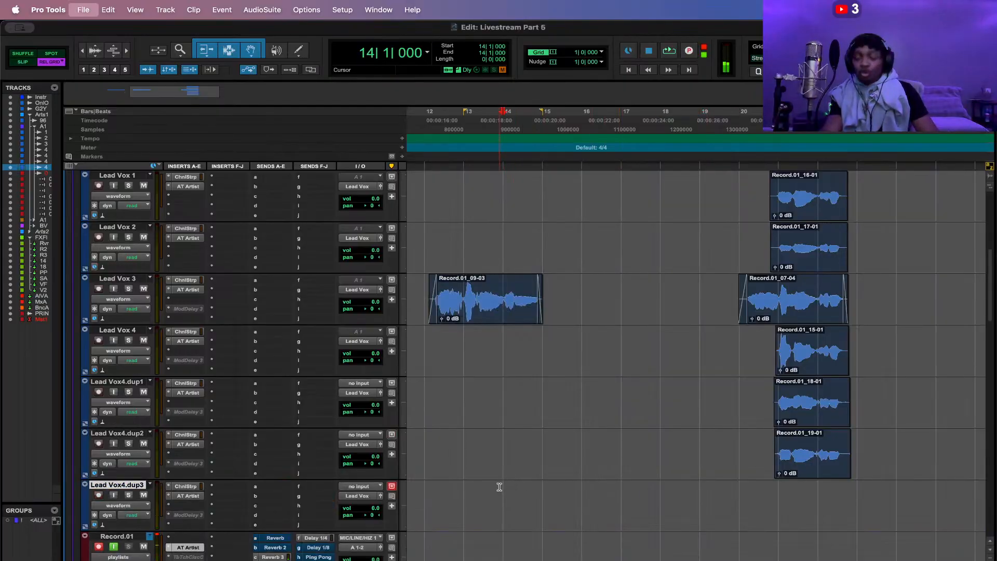
Play the song from bar 14 for rehearsal, and record a vocal take on Record.01 from bar 14 to bar 17.
key("space")
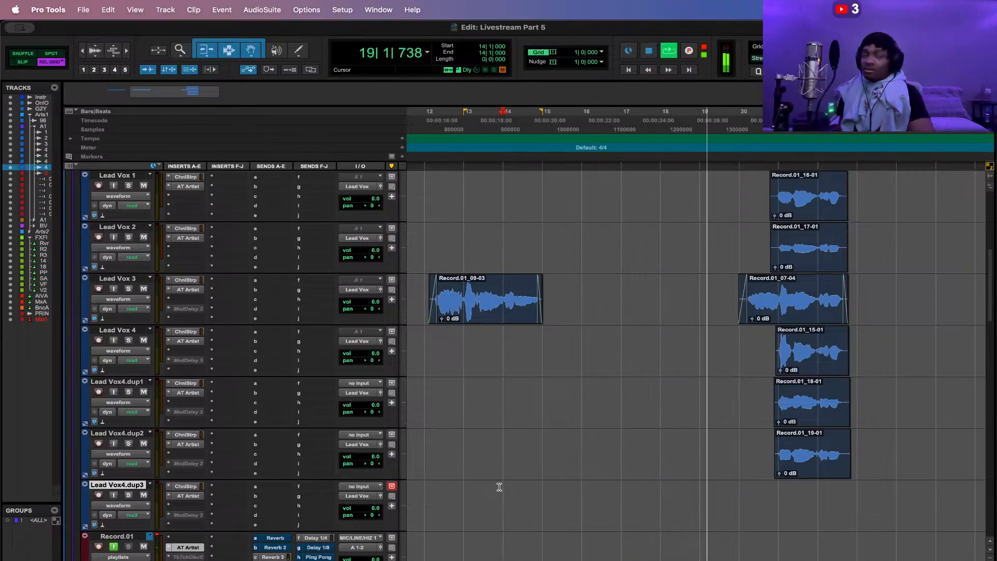
key("space")
key("space")
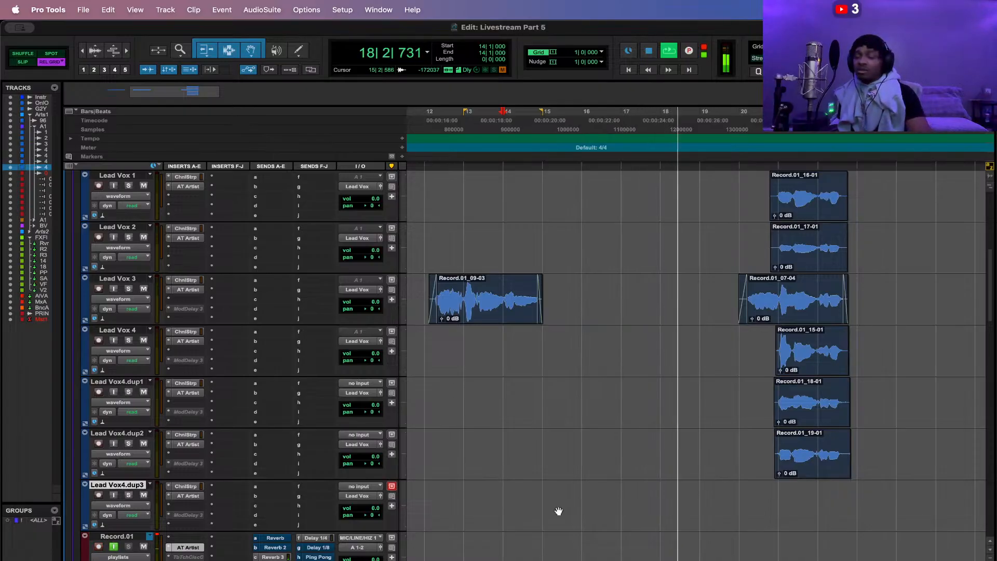
key("space")
key("super+space")
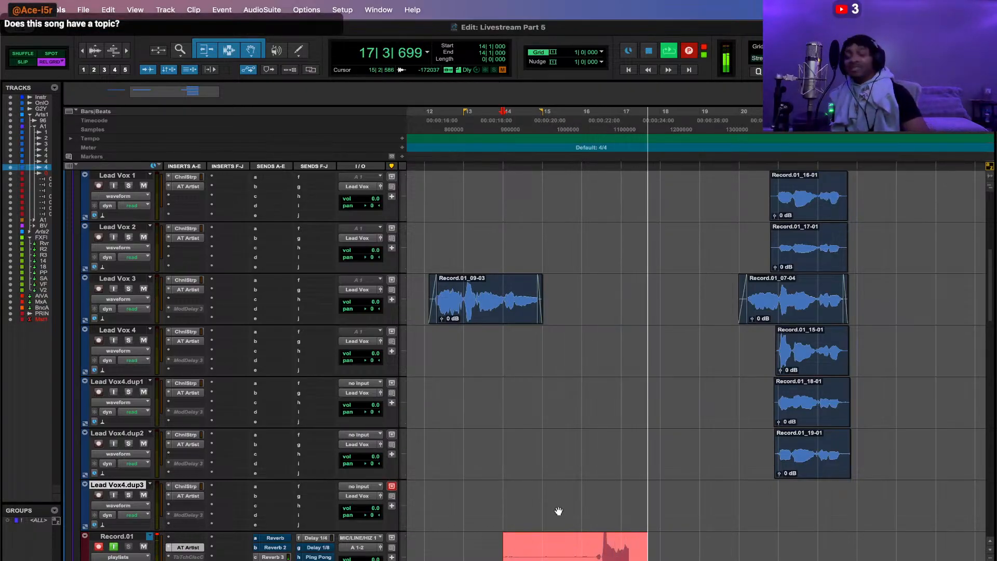
key("space")
Move the new take to Lead Vox4.dup3, remove its opening up to bar 16 beat 2 and fade in its start.
scroll(559, 512, "down", 3)
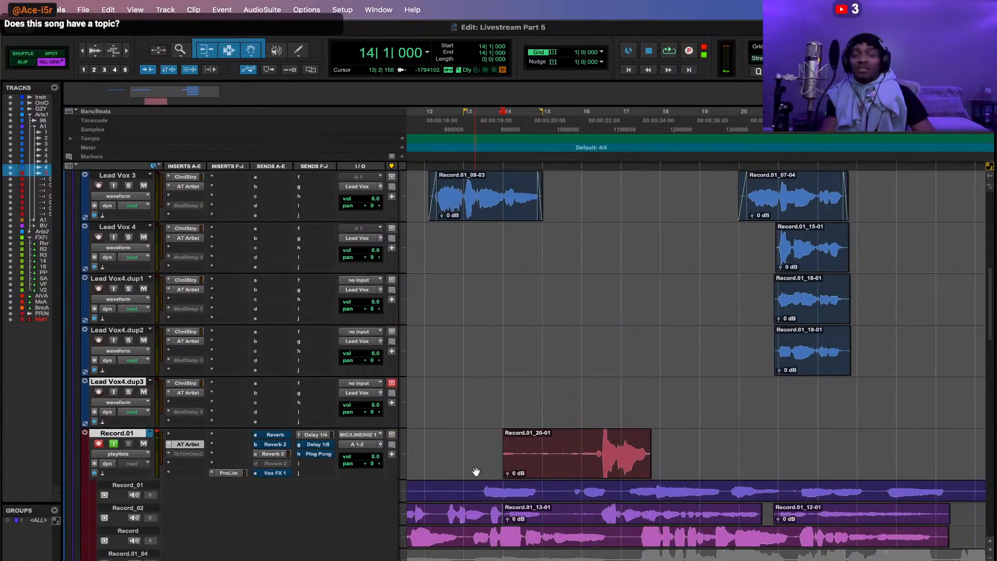
left_click_drag(472, 447, 596, 385)
key("Delete")
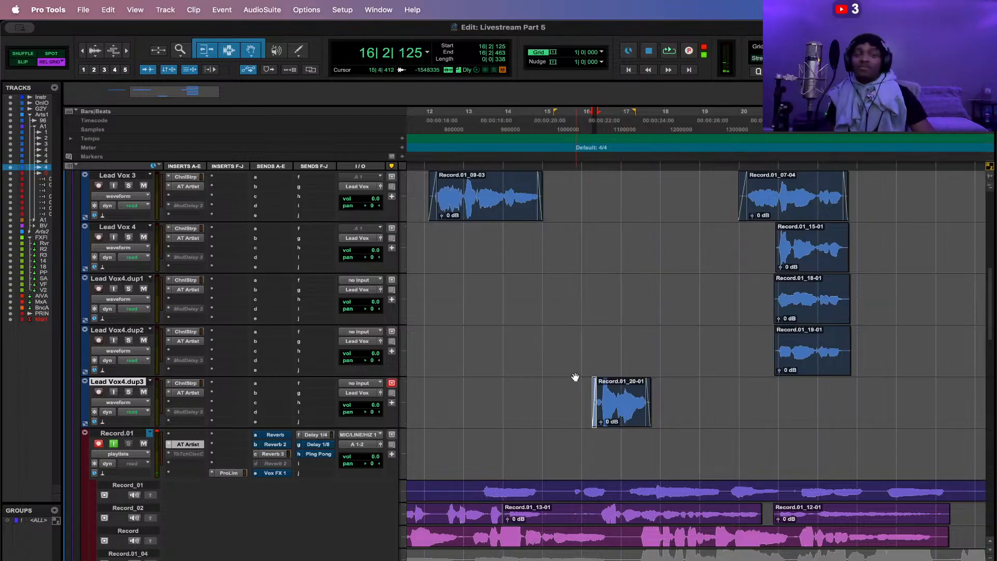
left_click(580, 348)
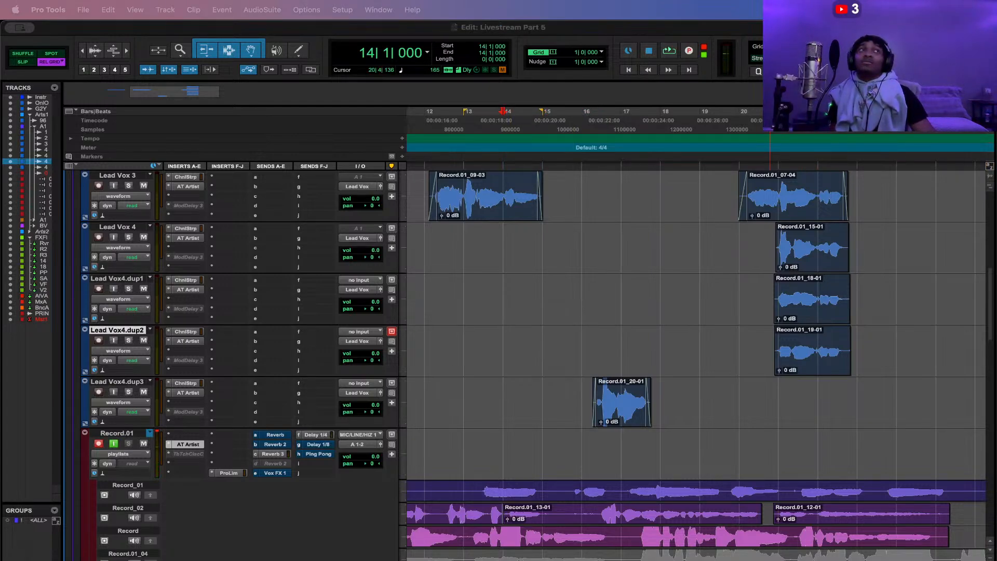
Set the Artist 1 Lead track's Delay 1/4 send to -25.2 dB while playing the song from bar 9.
left_click(503, 337)
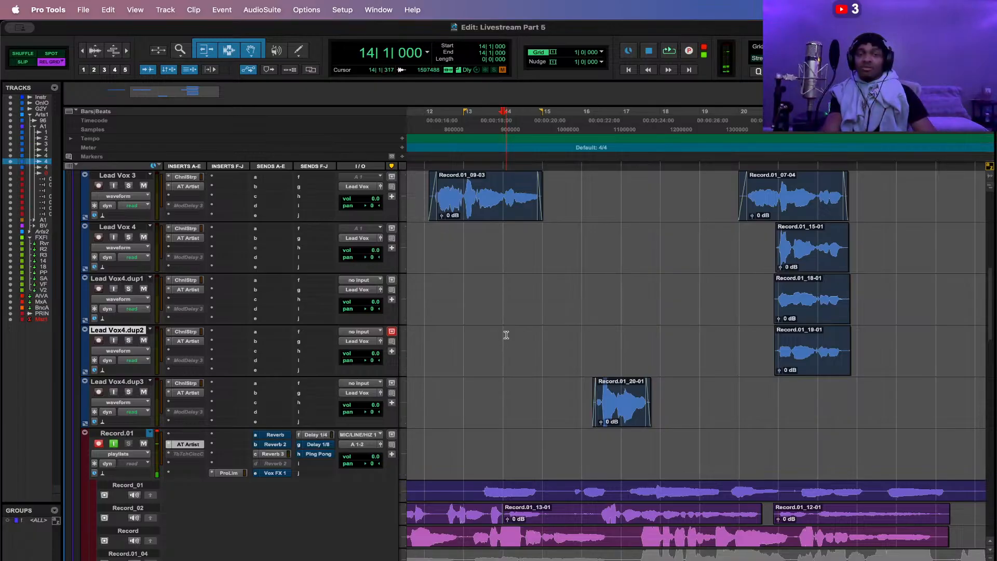
key("space")
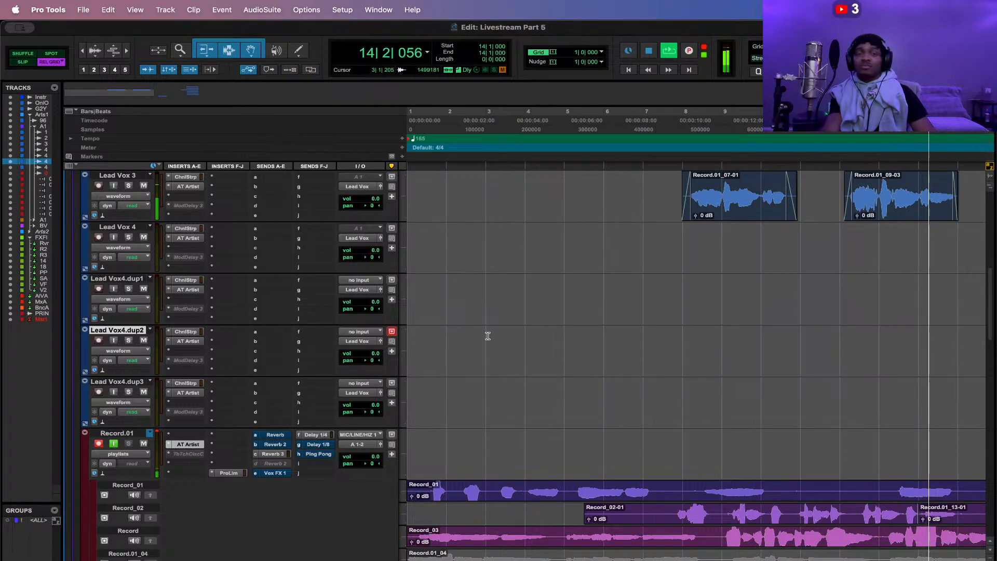
left_click(578, 338)
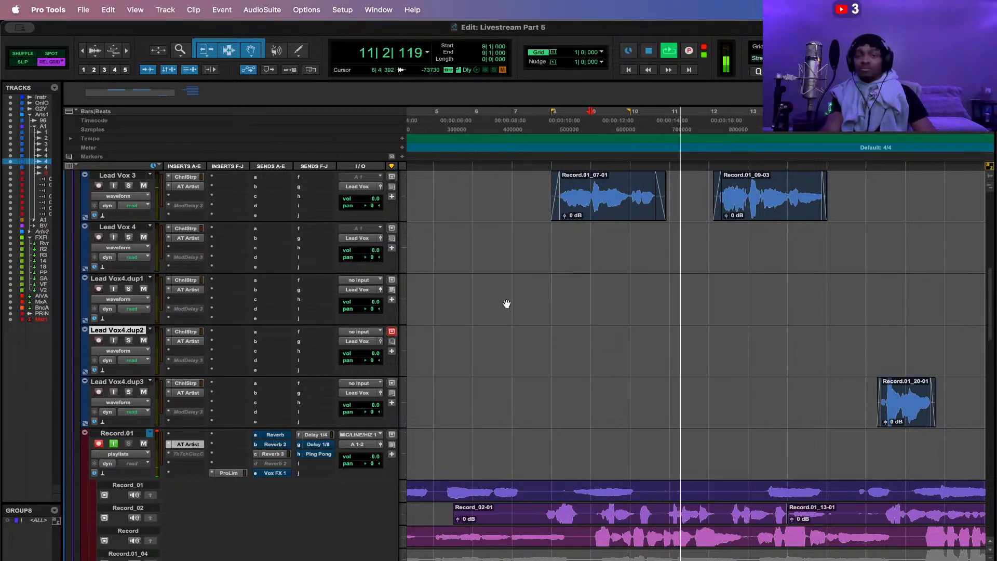
scroll(506, 301, "up", 5)
left_click(329, 232)
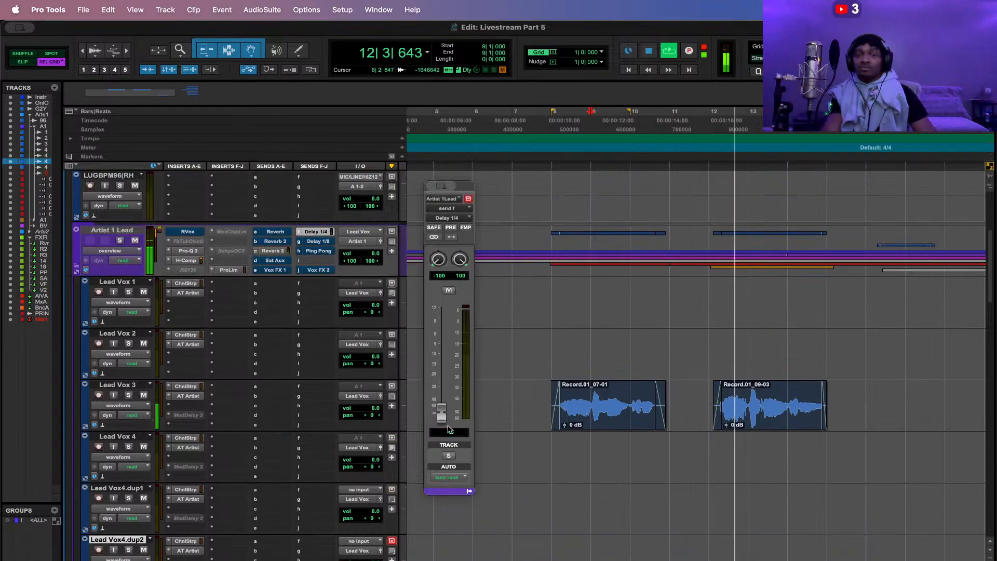
left_click_drag(441, 413, 439, 383)
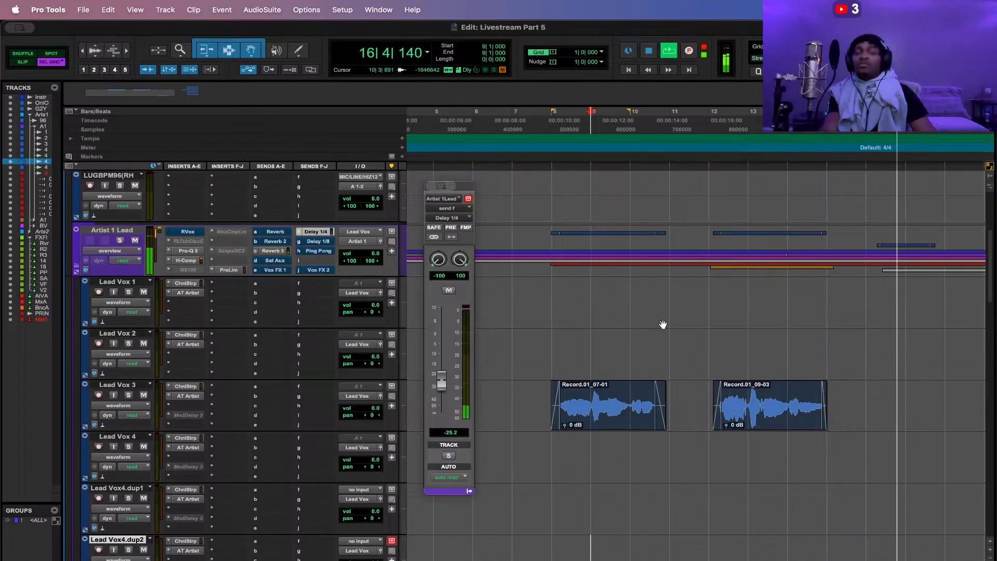
key("space")
left_click(441, 186)
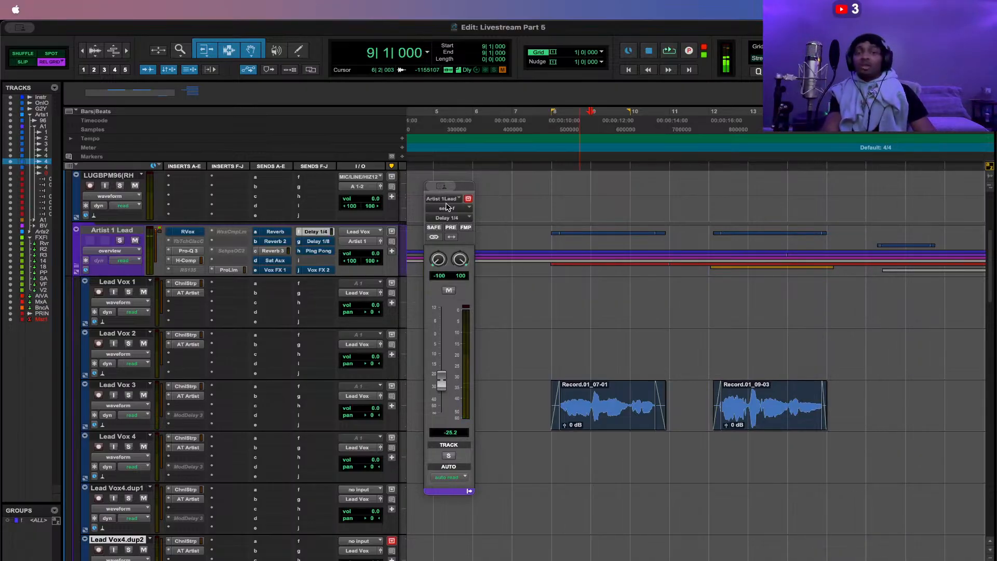
Move the short bar 16 take from Lead Vox4.dup3 onto the Record.01_08-01 playlist of Record.01.
scroll(755, 440, "down", 4)
scroll(754, 440, "right", 5)
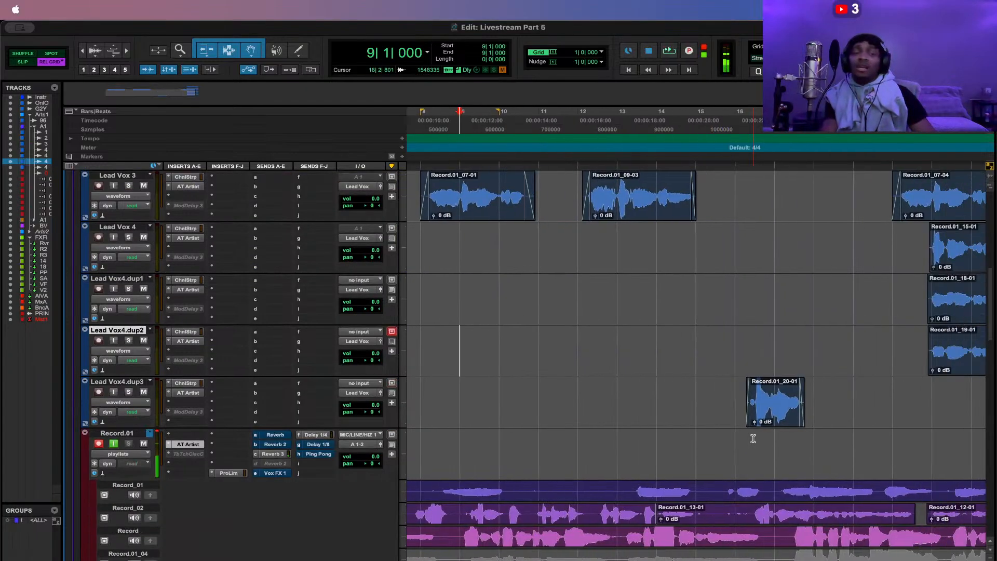
left_click(737, 423)
mouse_move(738, 515)
left_mouse_down()
mouse_move(735, 553)
mouse_move(730, 481)
mouse_move(732, 503)
left_mouse_up()
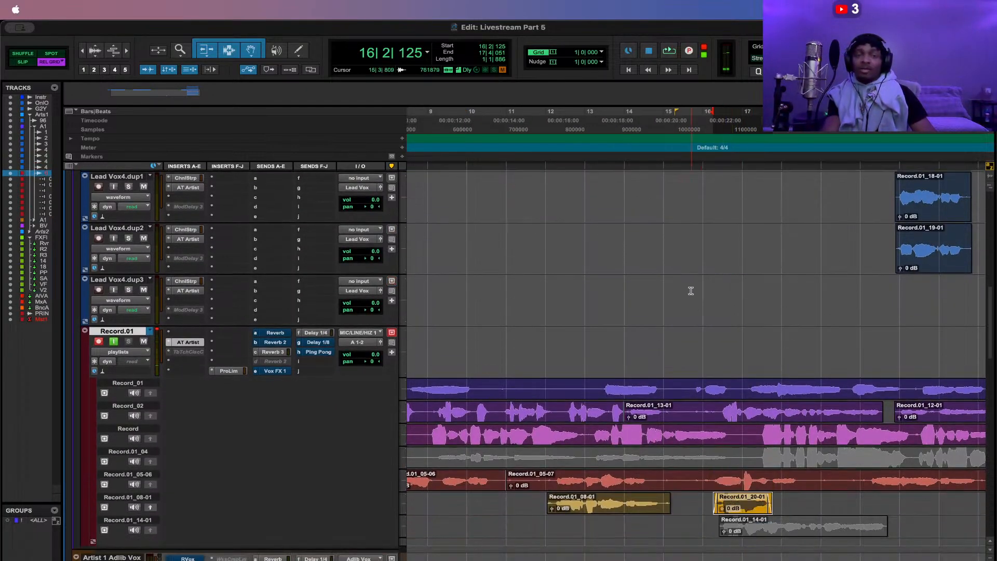
scroll(690, 290, "up", 4)
left_click(613, 491)
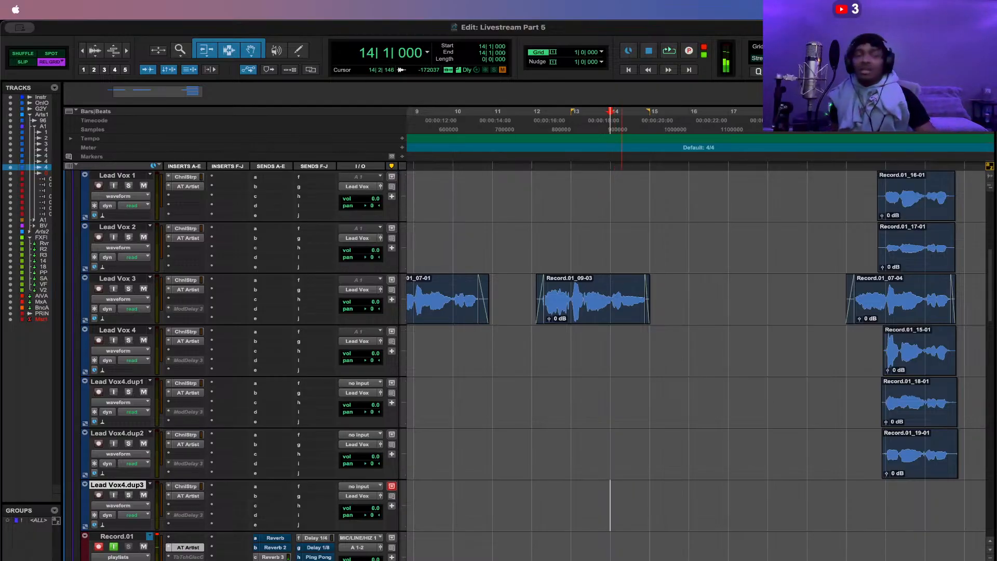
key("super+Tab")
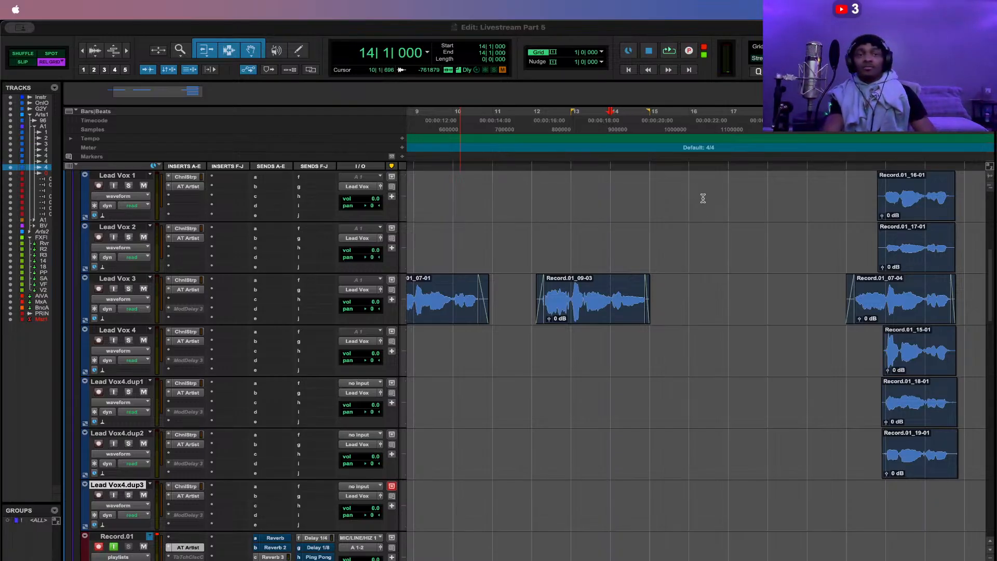
left_click(596, 528)
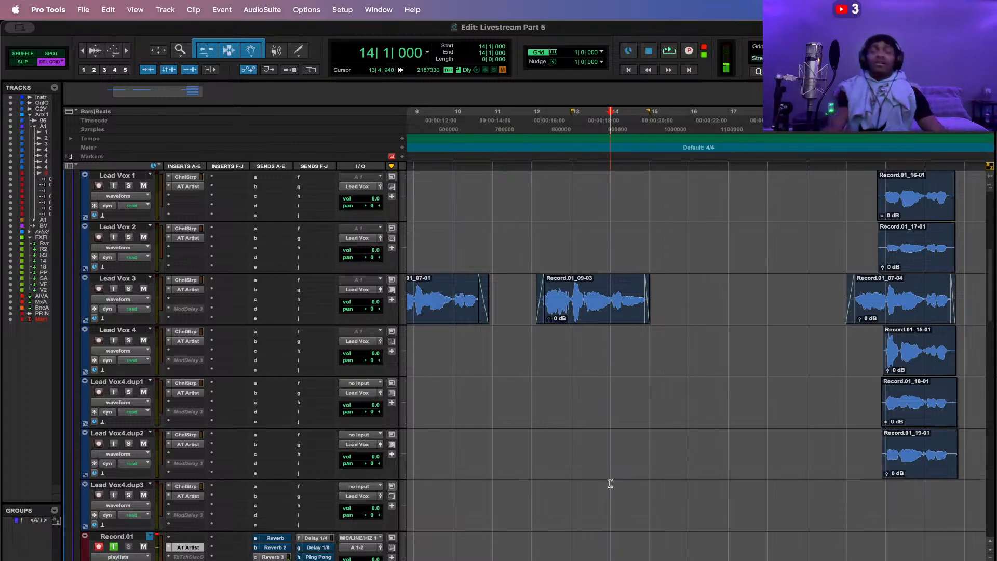
key("ctrl+Up")
left_click(825, 217)
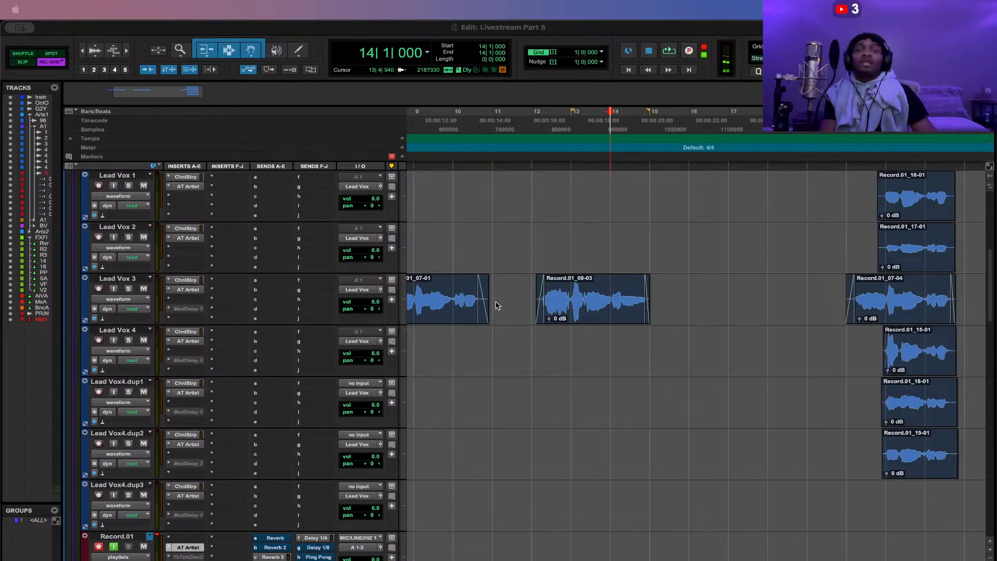
Record a longer vocal take on Record.01 from bar 14 to about bar 21.
left_click(611, 336)
key("space")
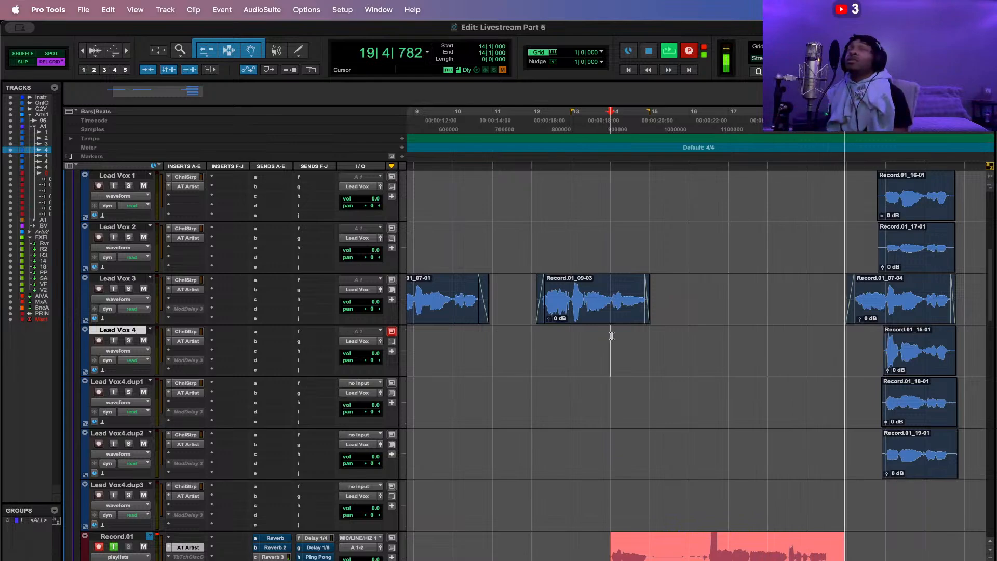
key("space")
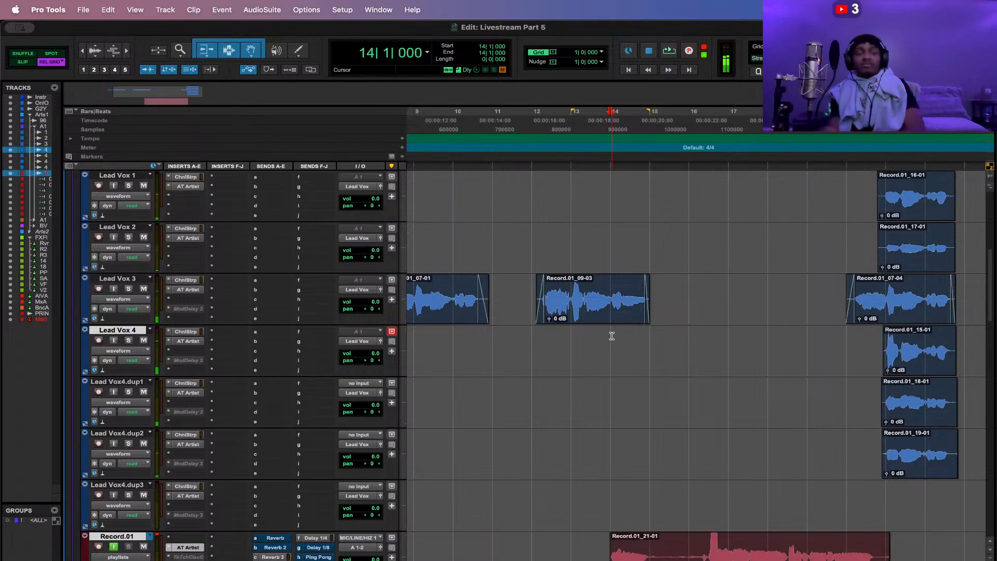
Move the longer take to Lead Vox4.dup3 and delete its opening up to bar 16 beat 2.
scroll(749, 501, "down", 2)
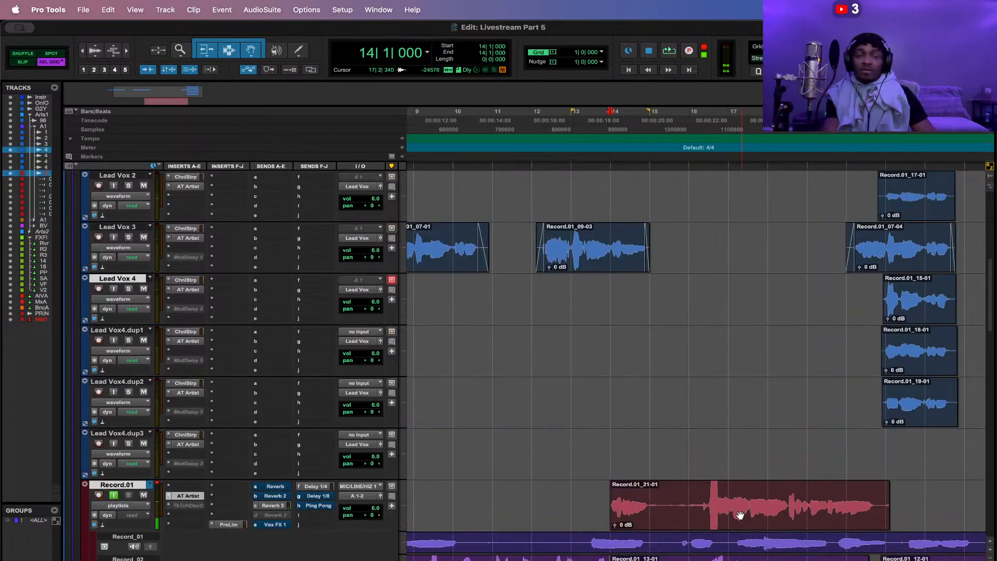
left_click_drag(740, 515, 740, 464)
left_click_drag(566, 452, 701, 455)
key("Delete")
Trim the long take's end to late bar 20, fade both of its ends and play it from bar 16.
key("space")
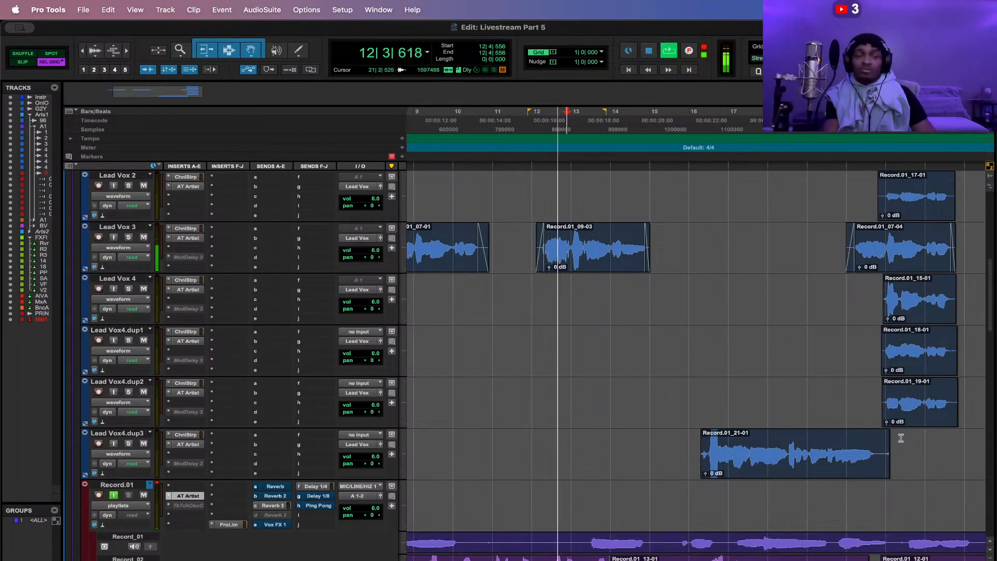
left_click_drag(889, 447, 873, 433)
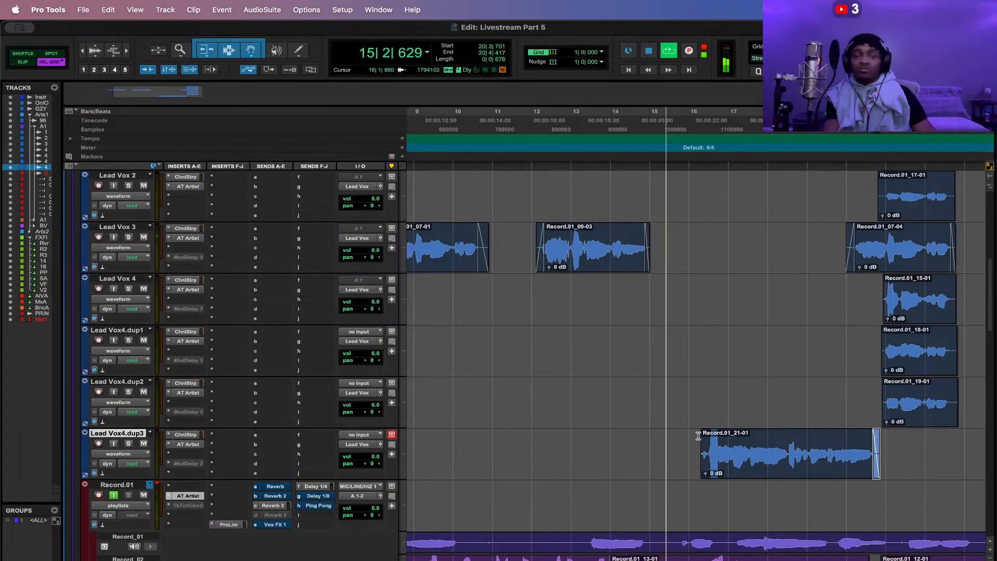
left_click_drag(702, 433, 706, 433)
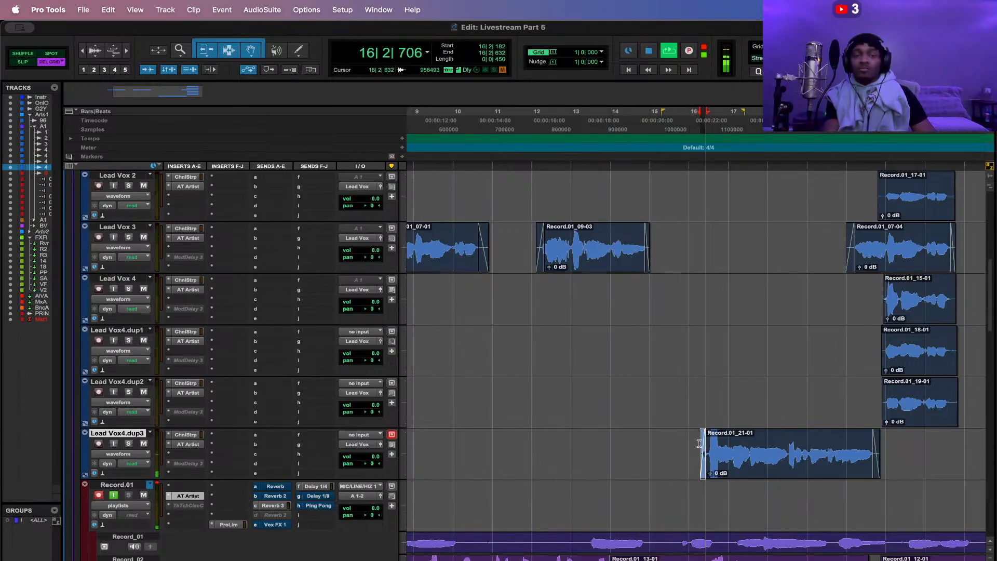
left_click(688, 388)
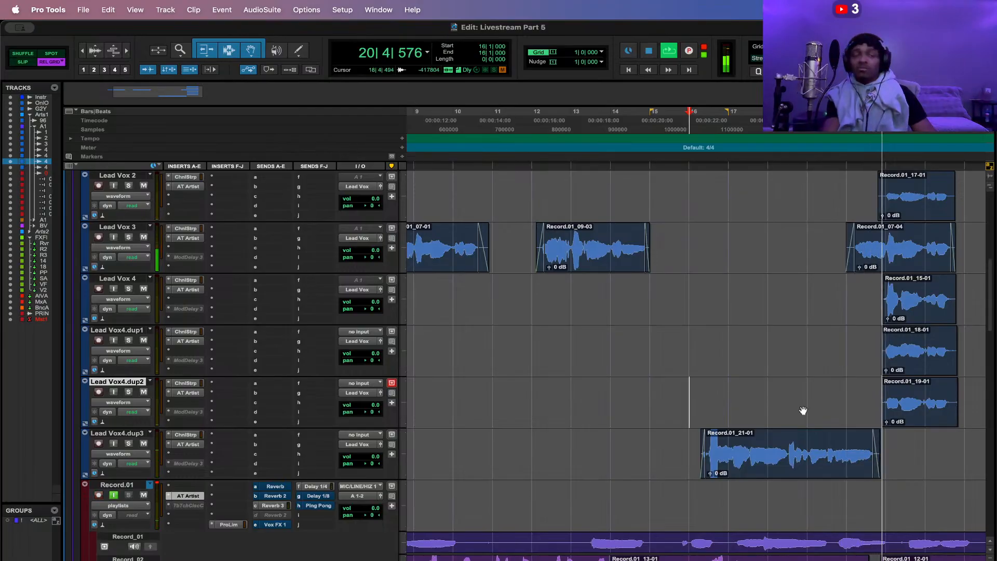
scroll(803, 410, "right", 3)
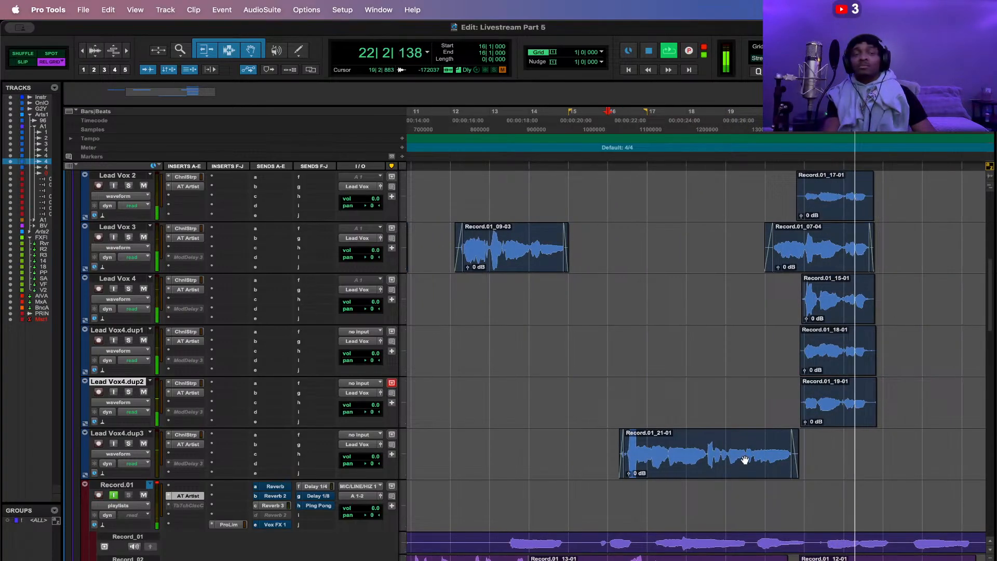
Move the long take to Lead Vox4.dup2 and record another take on Record.01 from mid-bar 19 into bar 21.
left_click_drag(745, 460, 750, 429)
left_click(745, 445)
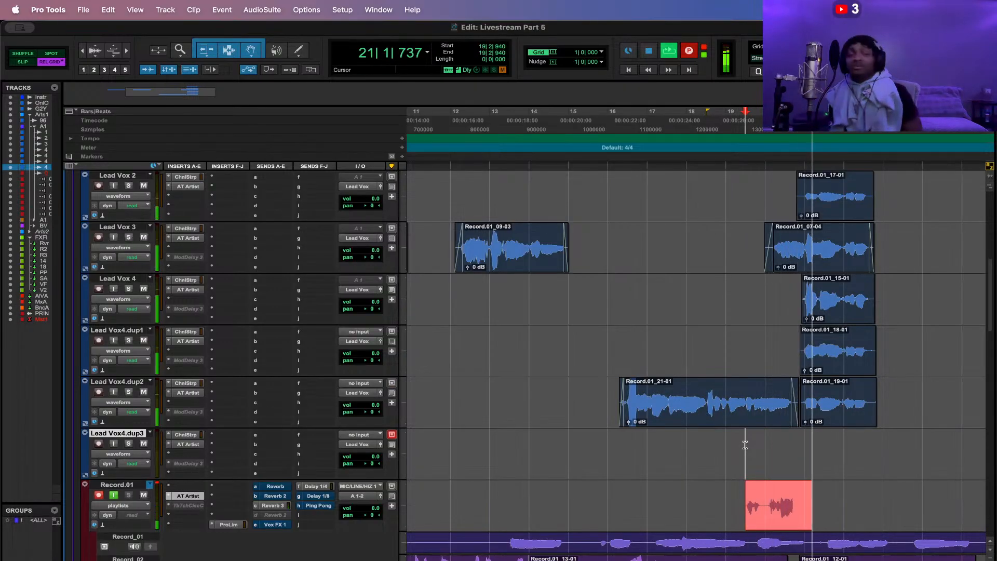
key("space")
Trim the latest take to run from bar 20 to early bar 21 and move it to Lead Vox4.dup3.
left_click_drag(739, 497, 765, 500)
key("Delete")
left_click_drag(841, 494, 792, 465)
key("Delete")
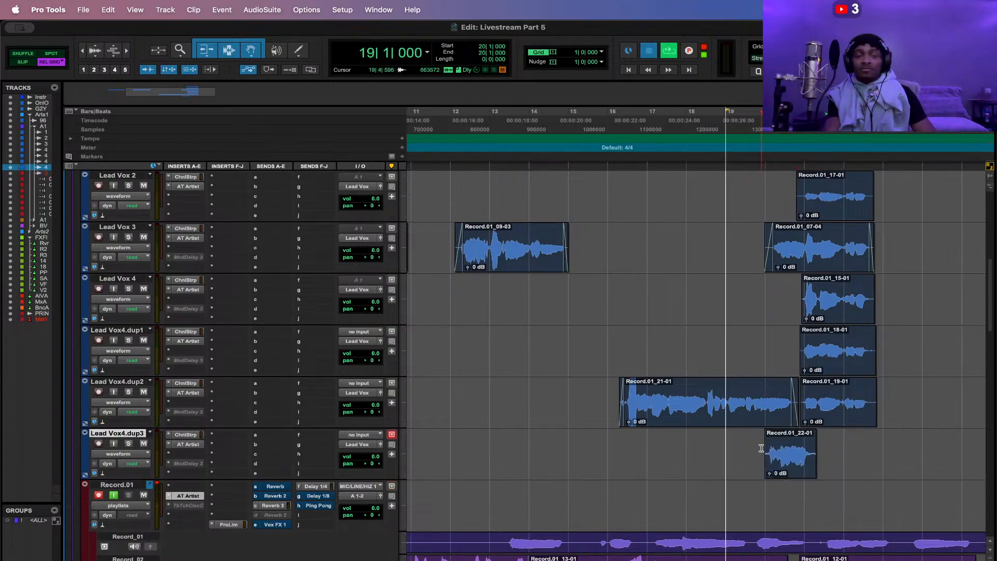
Move the bar 20 take to Lead Vox 3, crossfade it into the following clip in early bar 21 and play the join.
key("space")
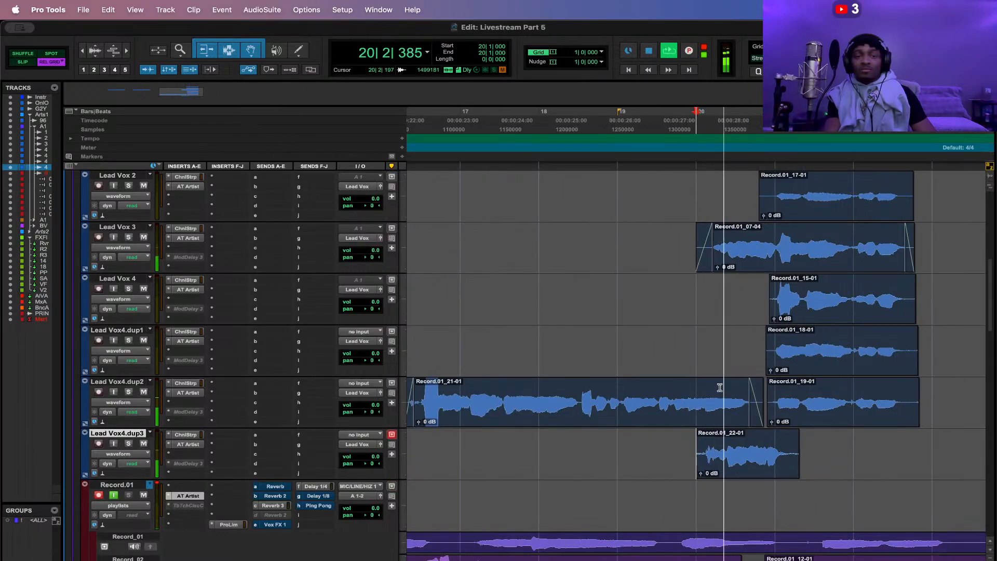
left_click_drag(751, 460, 779, 274)
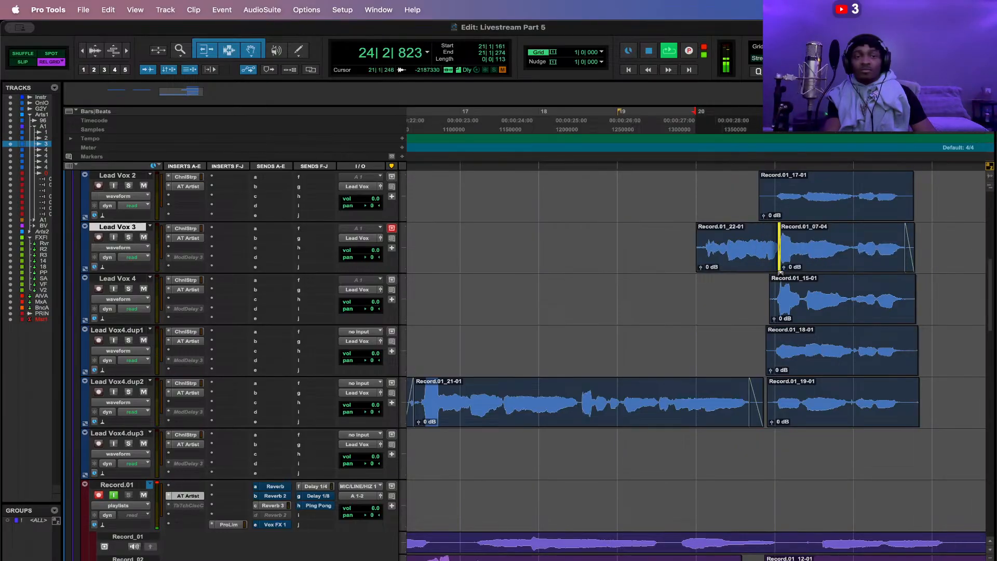
key("space")
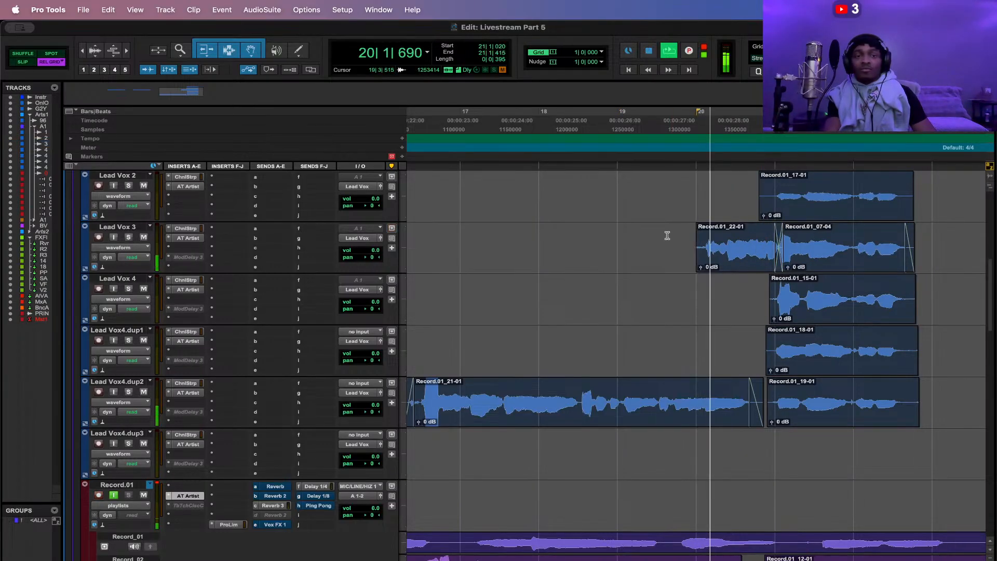
Shorten the start of the bar 20 clip on Lead Vox 3 slightly and fade it in.
key("space")
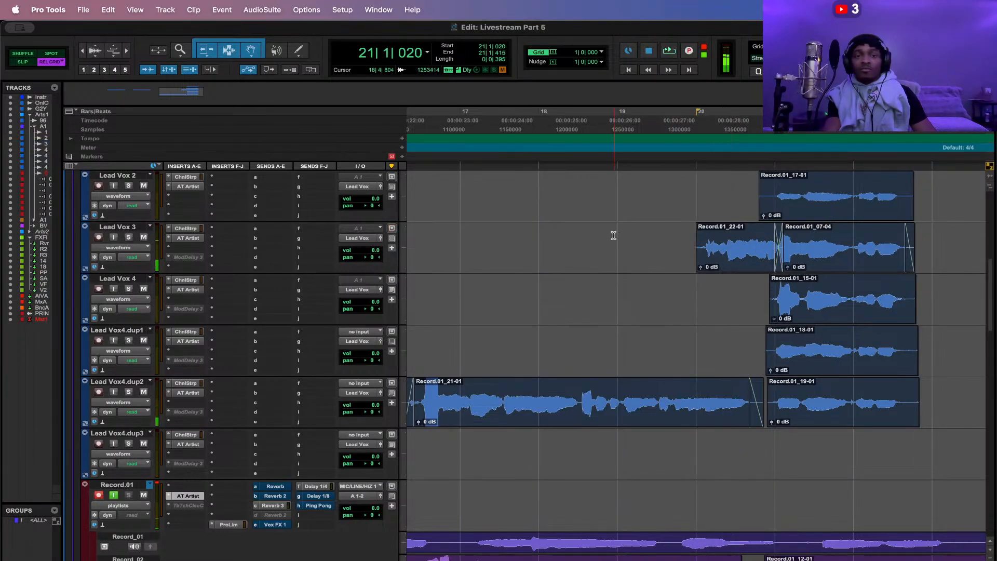
left_click(615, 235)
key("space")
mouse_move(691, 259)
left_mouse_down()
mouse_move(702, 260)
mouse_move(707, 226)
left_mouse_up()
key("Delete")
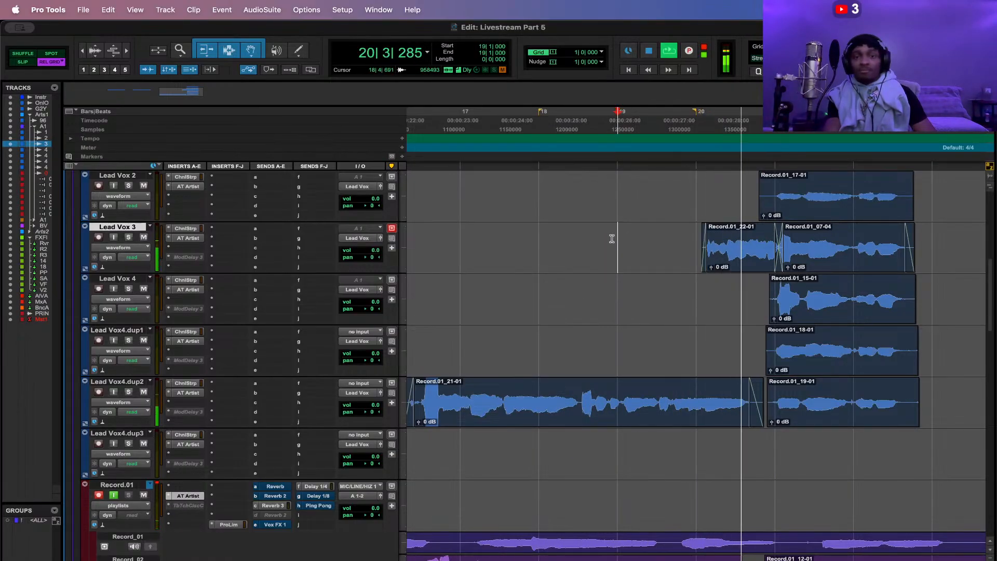
Listen to the passage from bar 19 and turn off input monitoring on Record.01.
left_click(623, 238)
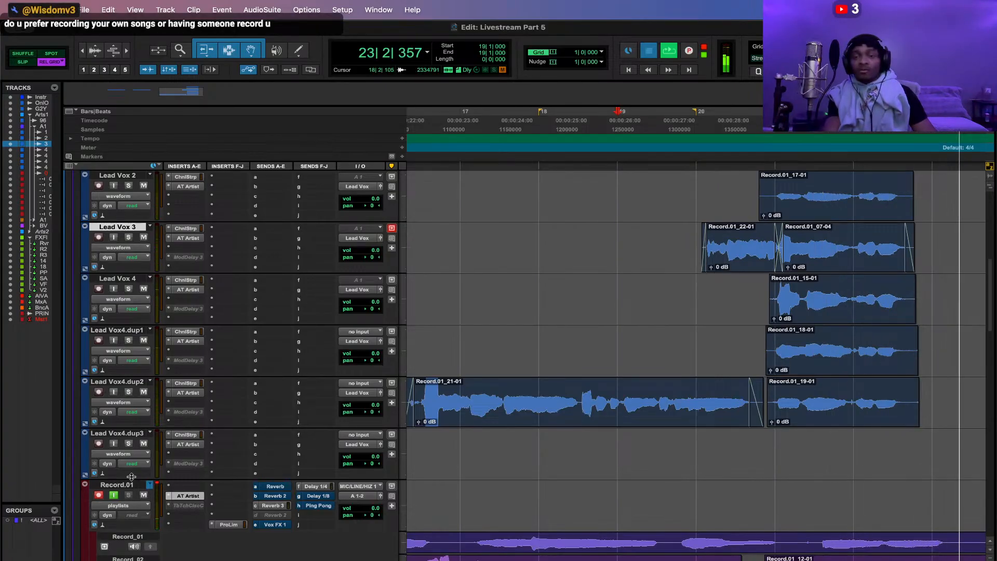
key("space")
left_click(114, 495)
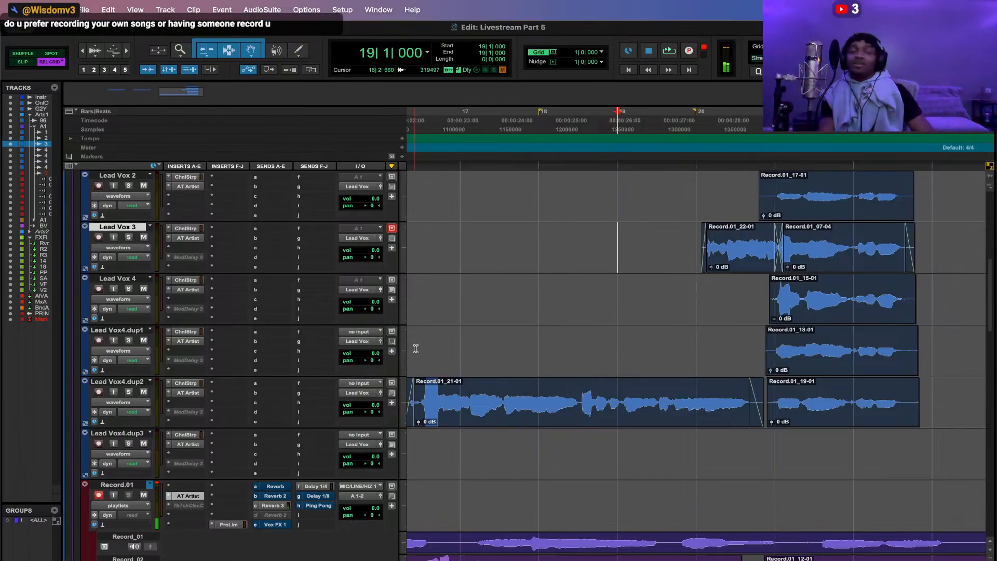
left_click(461, 339)
scroll(460, 338, "up", 3)
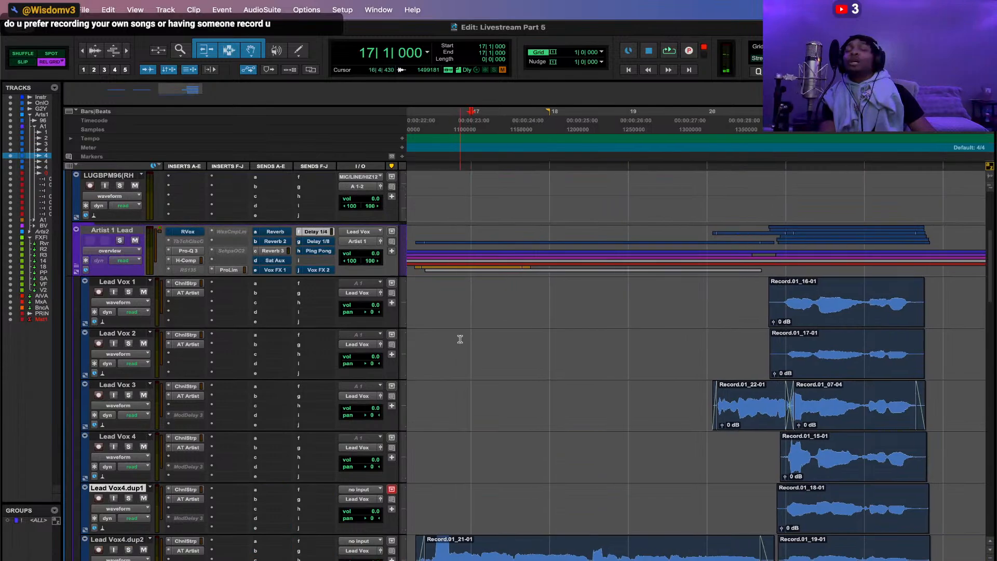
scroll(461, 338, "right", 5)
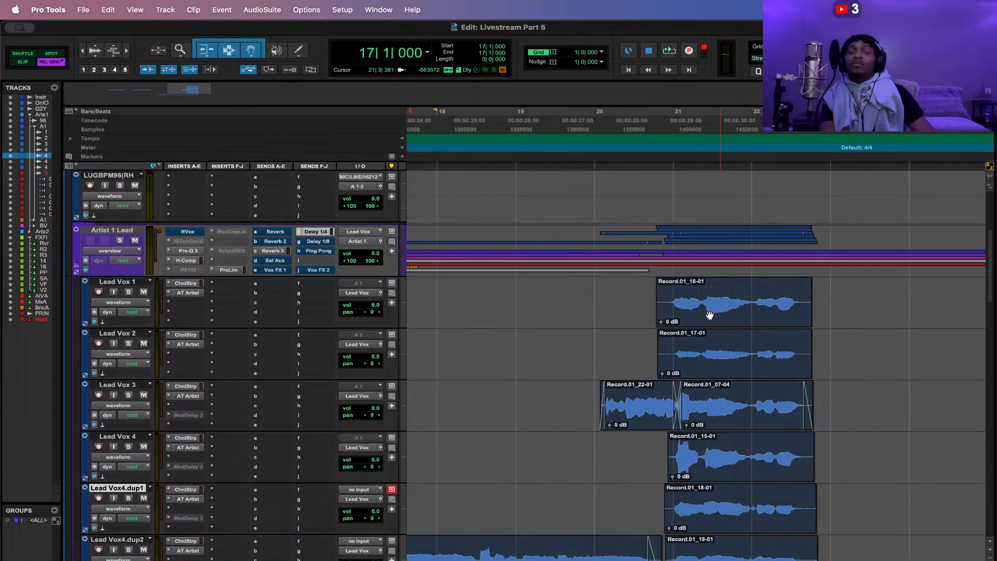
scroll(583, 329, "right", 5)
scroll(583, 328, "left", 5)
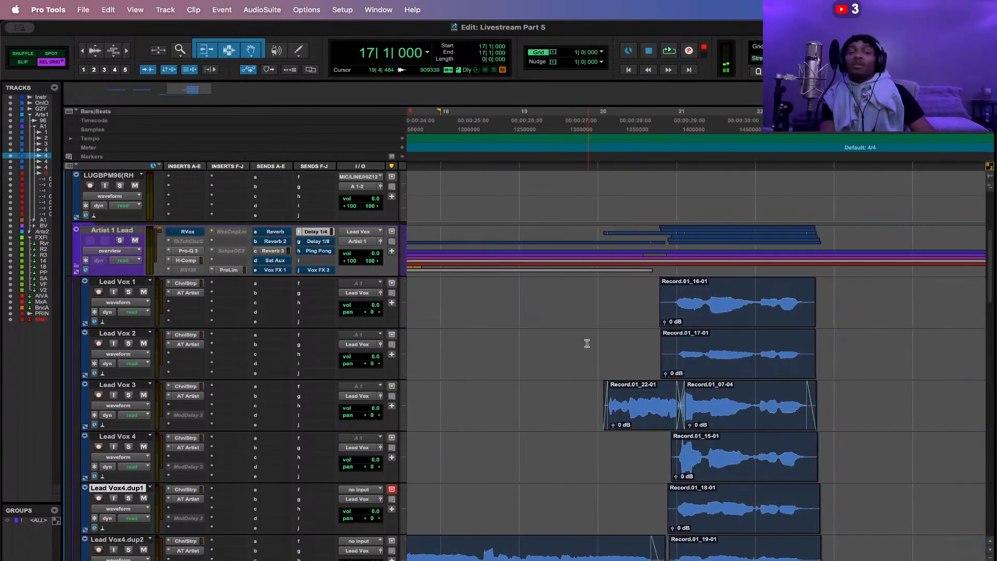
scroll(587, 344, "up", 4)
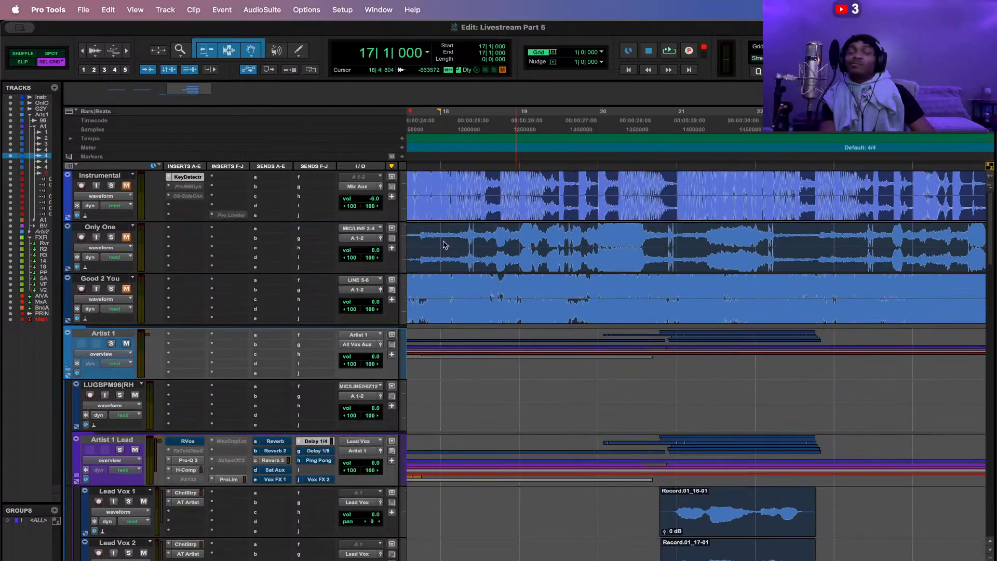
scroll(445, 245, "down", 3)
left_click(599, 340)
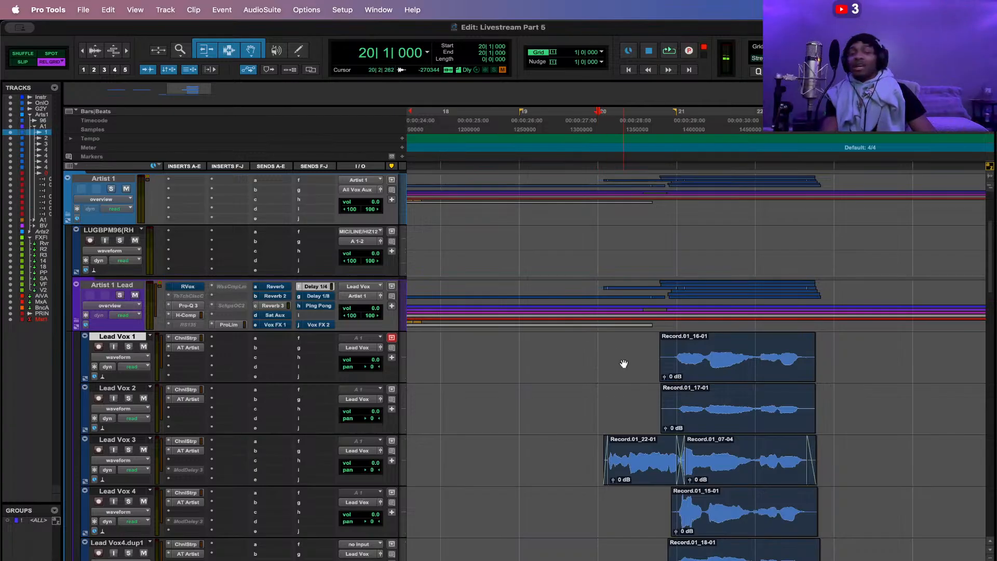
Trim the starts of the clips on Lead Vox 4 and Lead Vox4.dup1 to a common point just before bar 21.
scroll(623, 363, "down", 3)
left_click_drag(632, 357, 673, 408)
key("Delete")
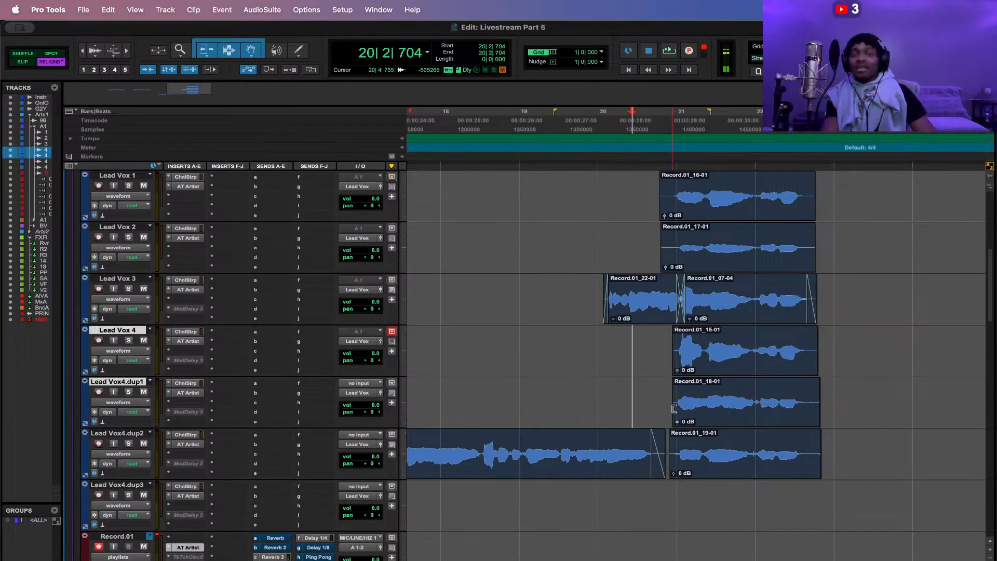
Trim the ends of the stacked clips on Lead Vox 1 through Lead Vox4.dup2 to a common end at 22|3|906.
left_click_drag(838, 460, 815, 369)
key("Delete")
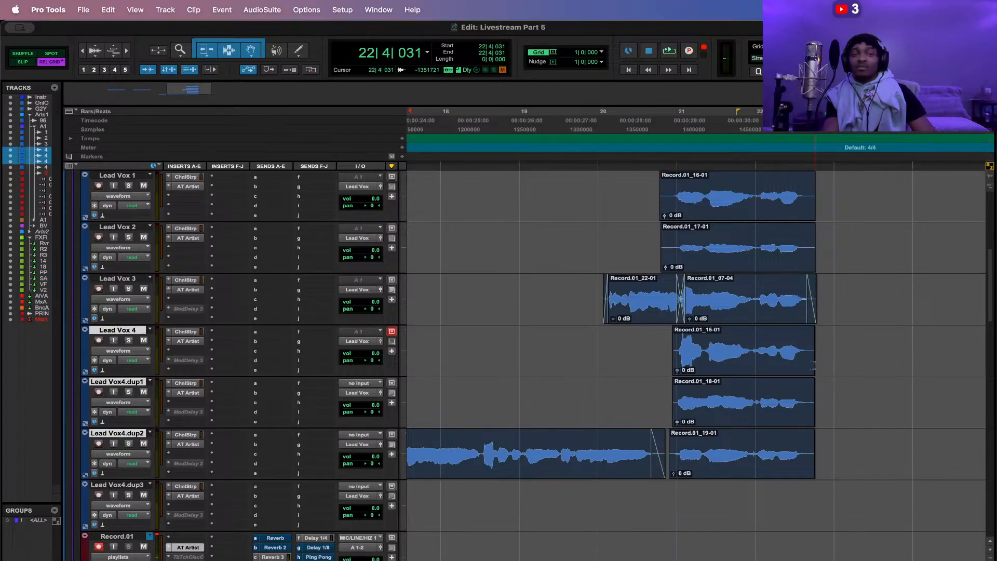
scroll(816, 369, "up", 2)
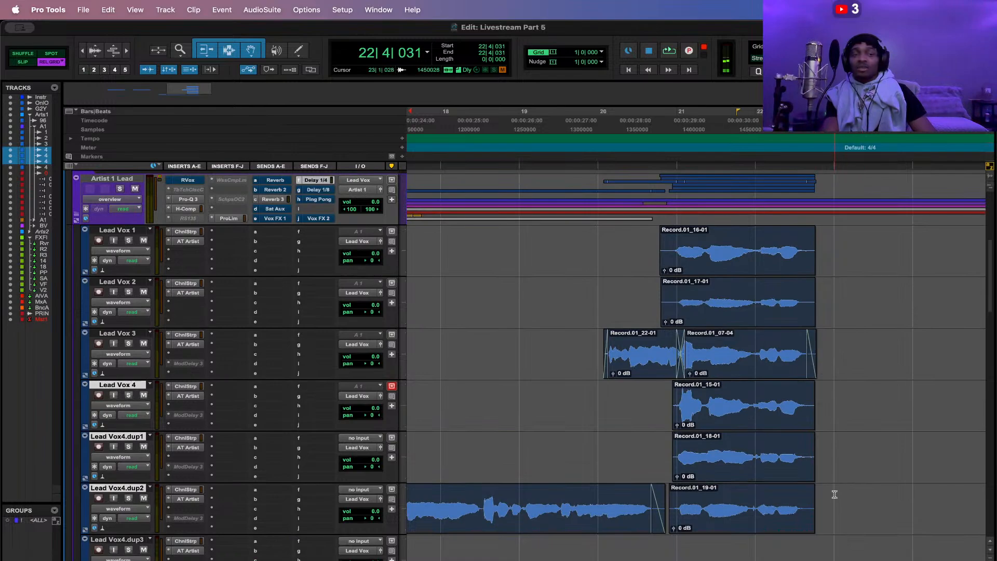
left_click_drag(832, 496, 813, 261)
key("Delete")
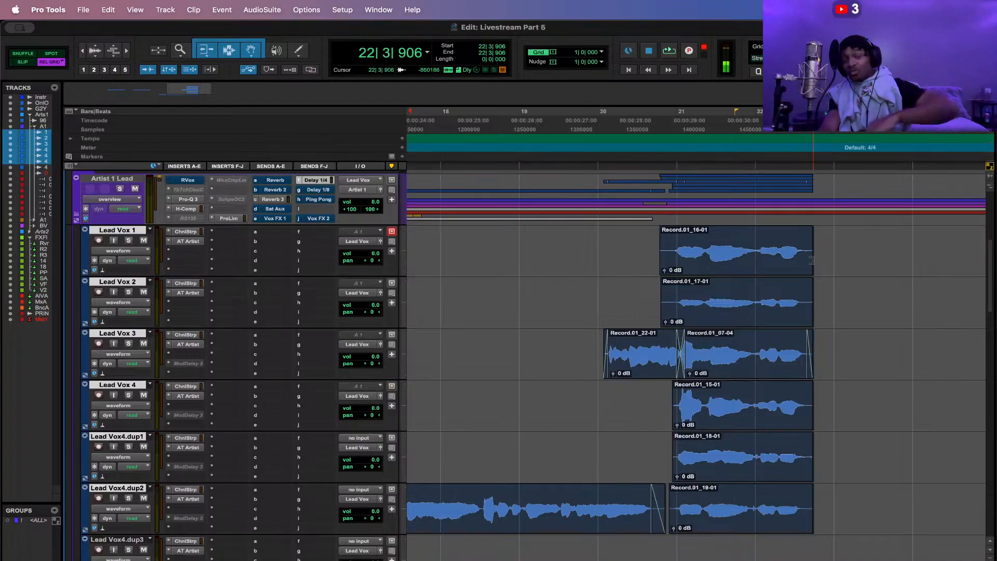
Place the edit cursor at bar 20 on Lead Vox 2 and save the session.
scroll(724, 254, "left", 5)
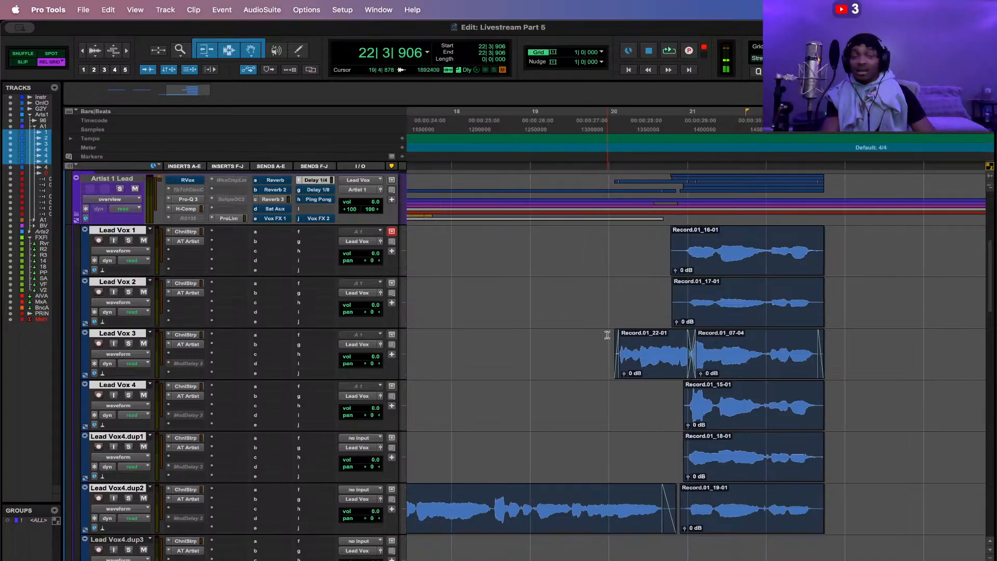
left_click(592, 289)
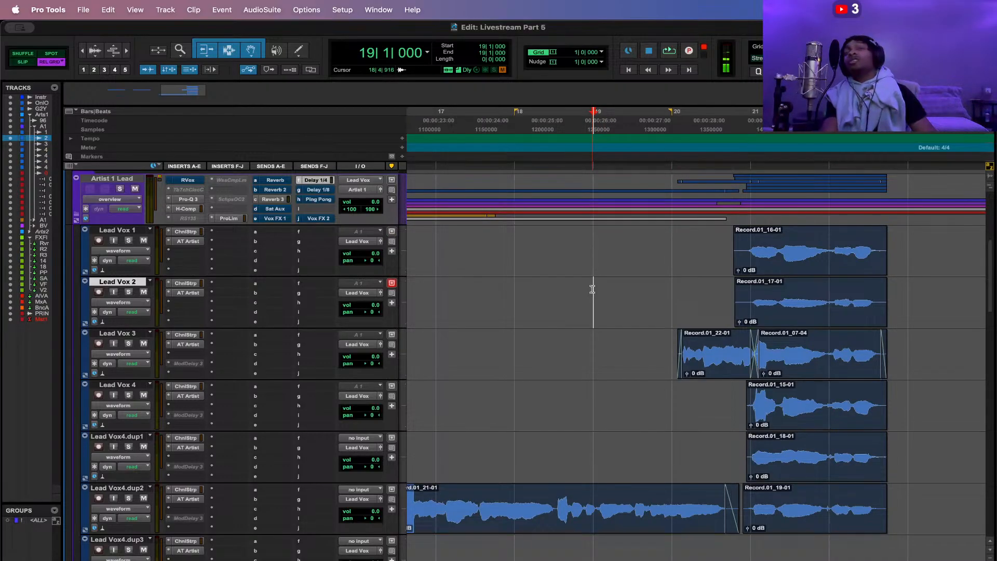
left_click(598, 341)
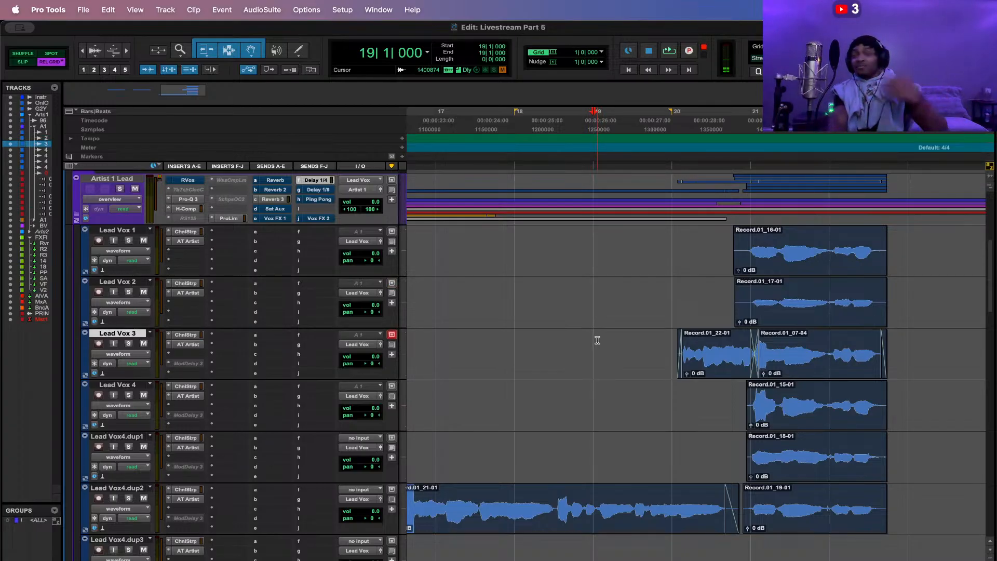
left_click(595, 289)
left_click(670, 291)
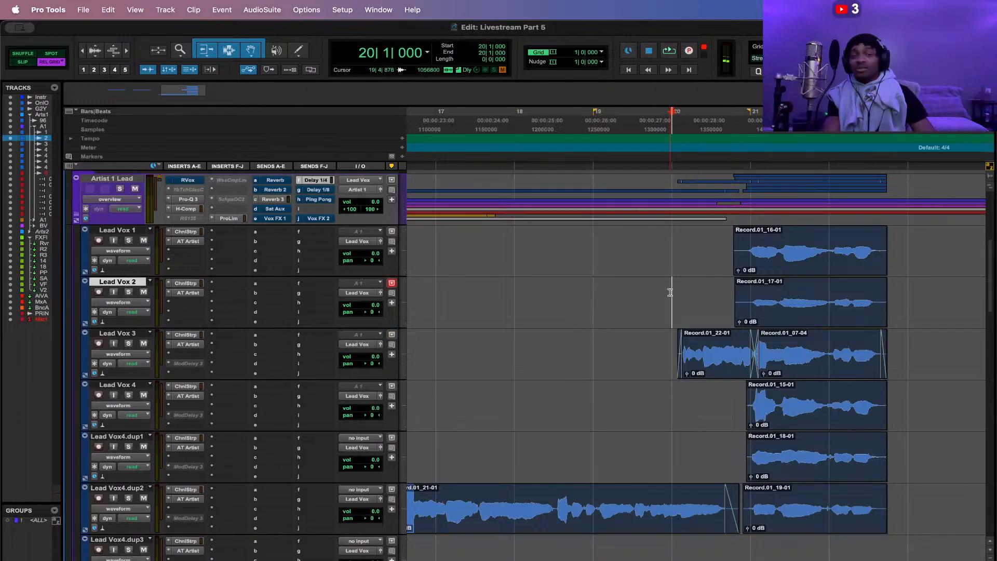
key("super+s")
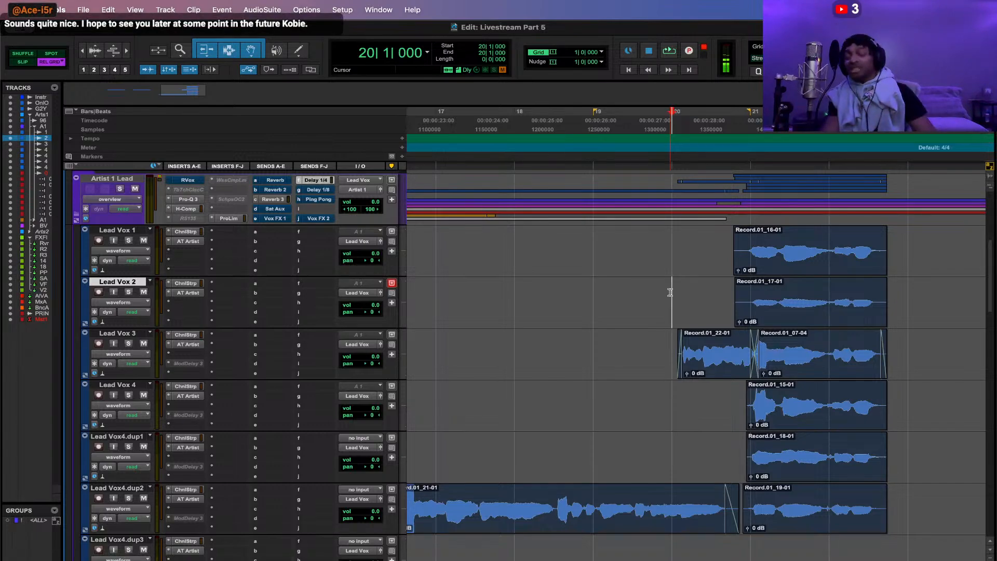
Play the layered lead vocal clips from bar 20 to check the trimmed stack.
key("r")
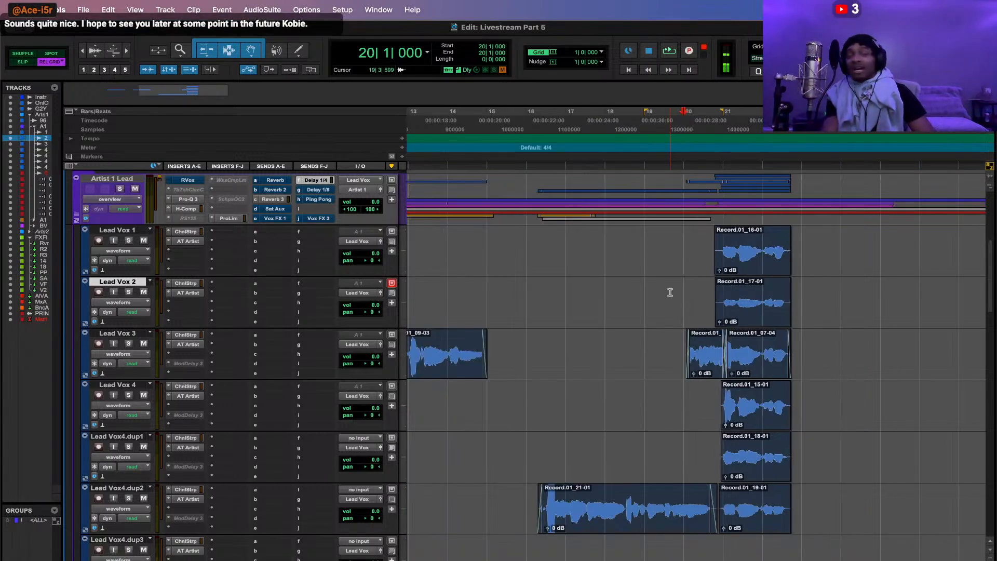
scroll(670, 293, "left", 5)
scroll(670, 292, "right", 2)
key("r")
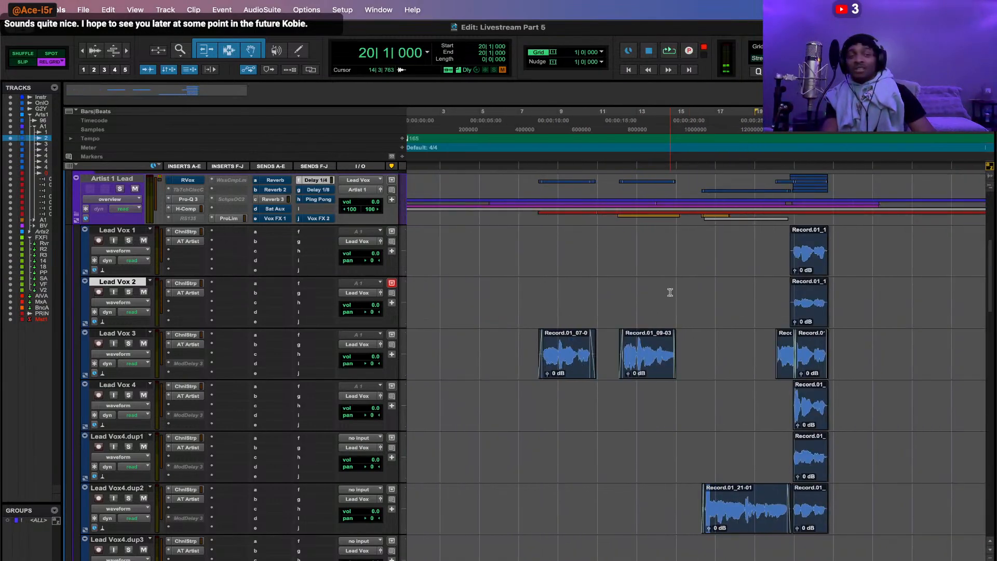
left_click(550, 288)
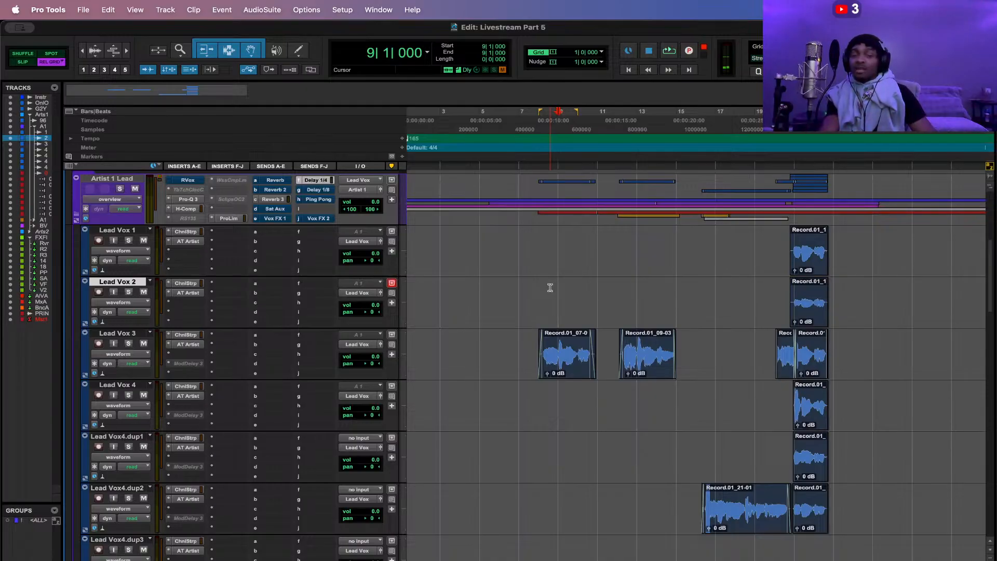
left_click(782, 290)
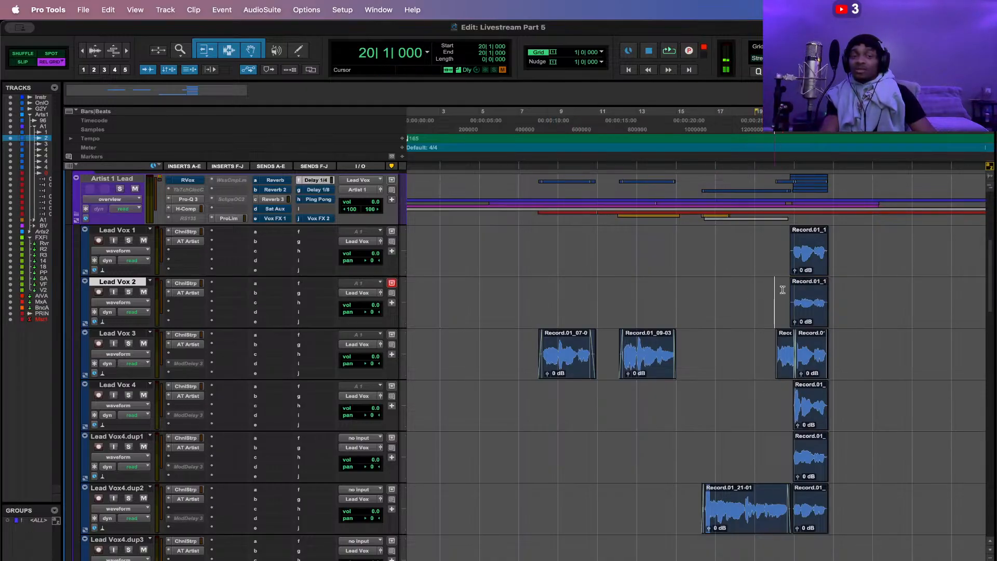
key("t")
key("t")
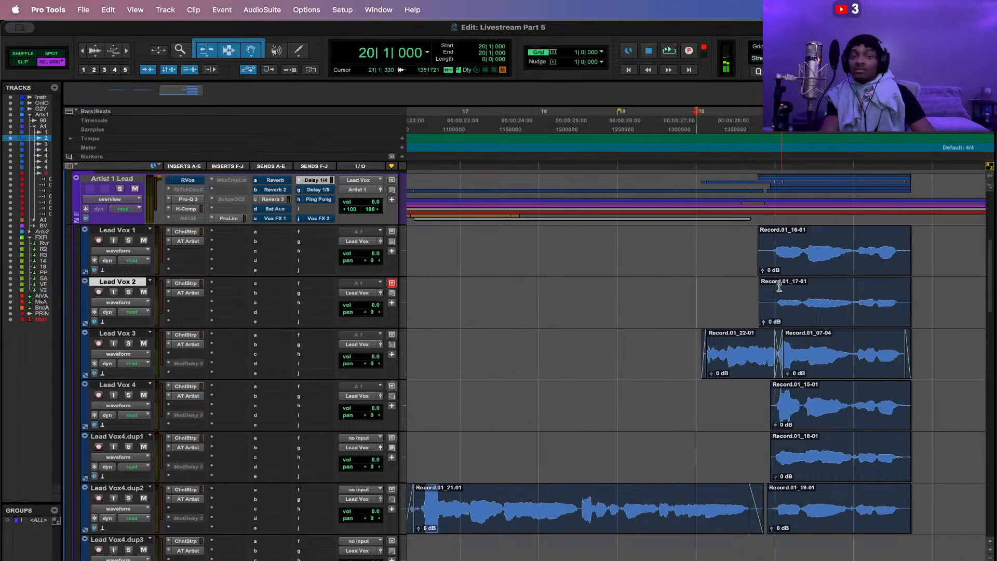
left_click(728, 247)
key("space")
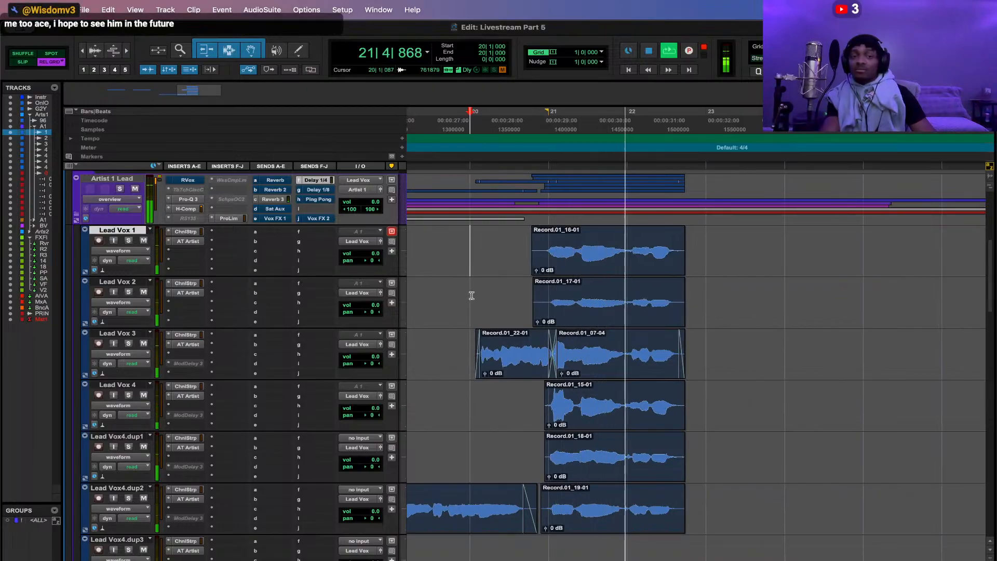
key("space")
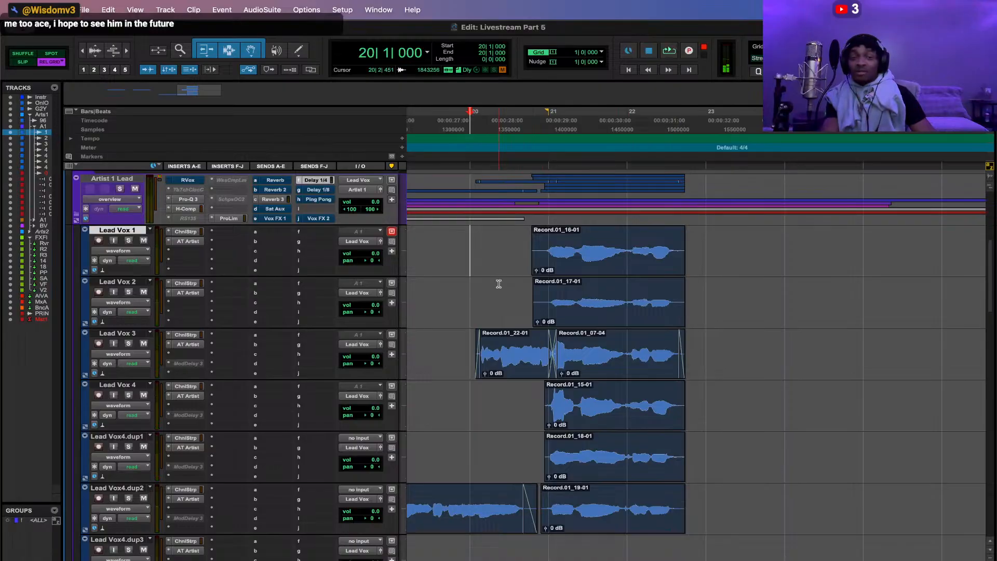
Switch Record.01 from playlists to waveform view and expand the Background Vox folder.
key("r")
key("r")
scroll(498, 284, "down", 6)
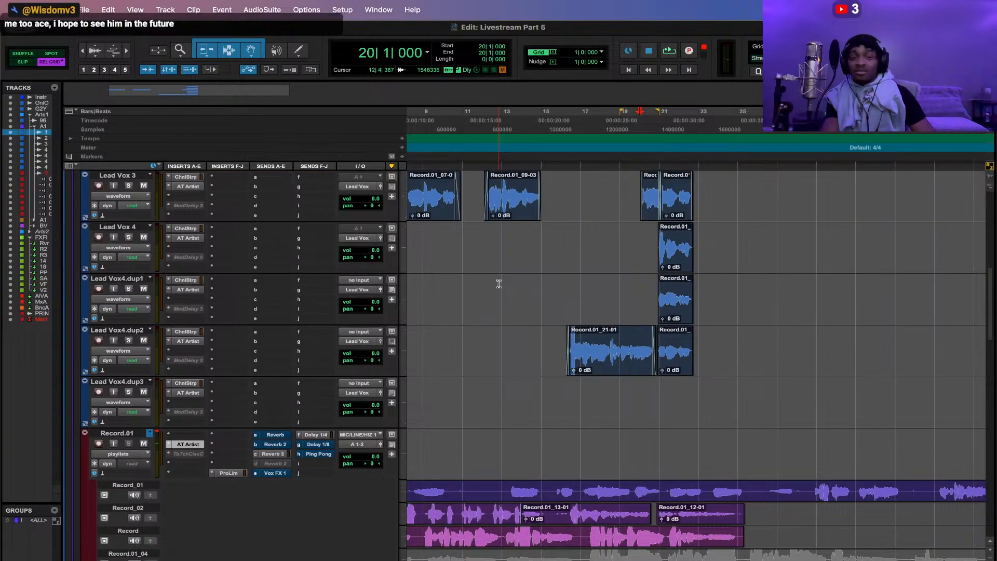
left_click(136, 300)
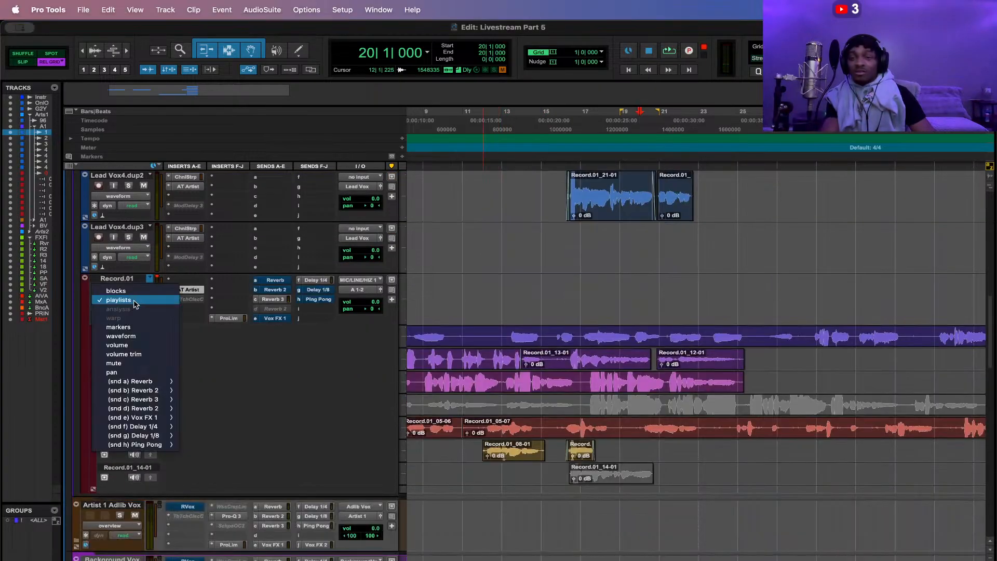
left_click(134, 336)
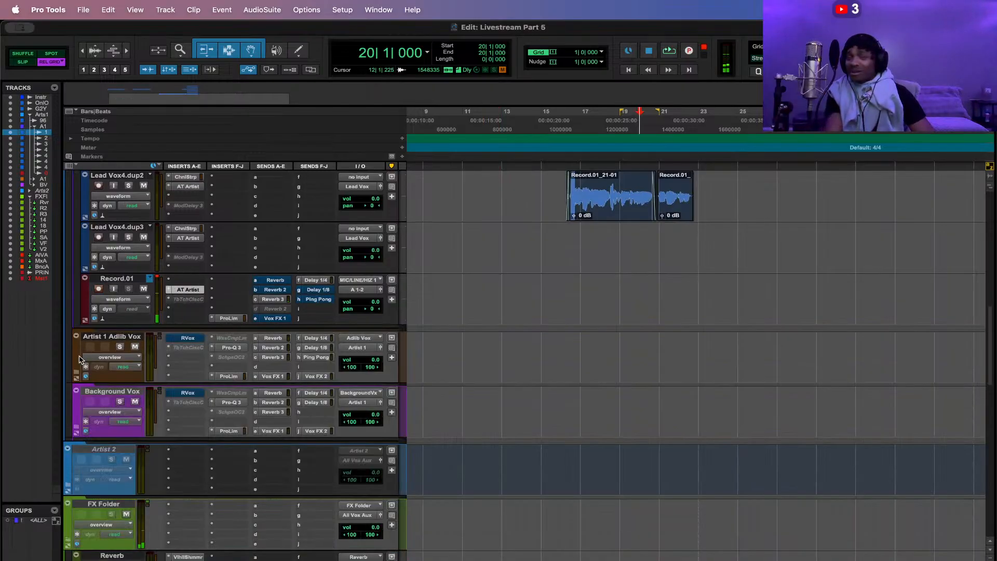
left_click(76, 430)
scroll(525, 361, "up", 3)
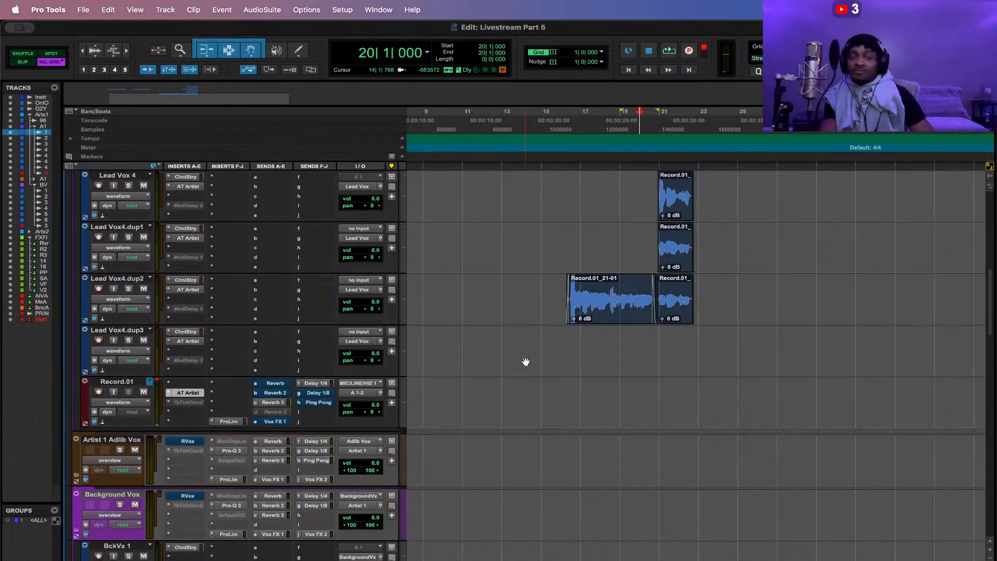
Move the bar 21 clips on Lead Vox 4, Lead Vox4.dup1 and Lead Vox4.dup2 together to BckVx 1, 2 and 3.
left_click(677, 318)
left_click(678, 258, "shift")
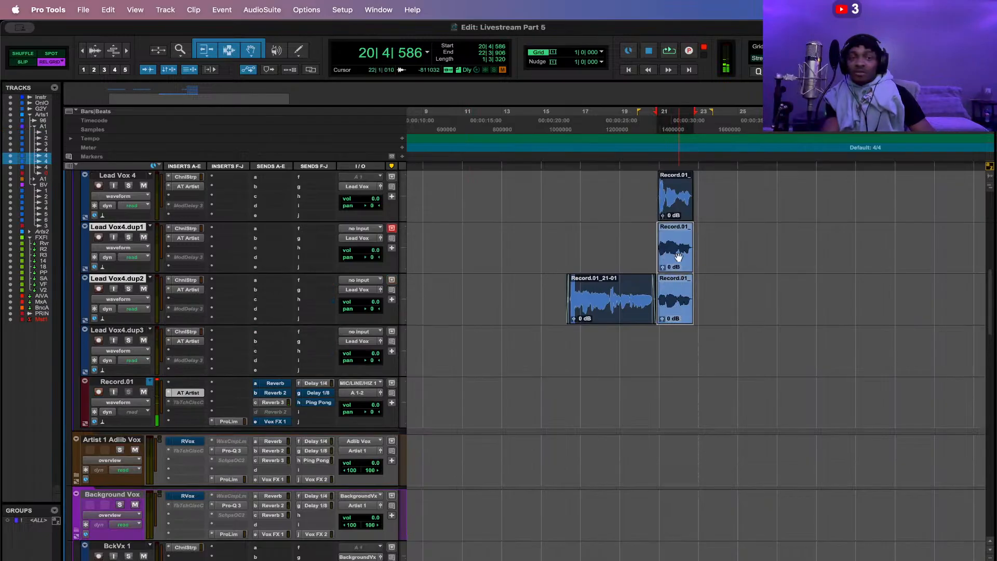
left_click(679, 215, "shift")
left_click_drag(678, 215, 679, 466)
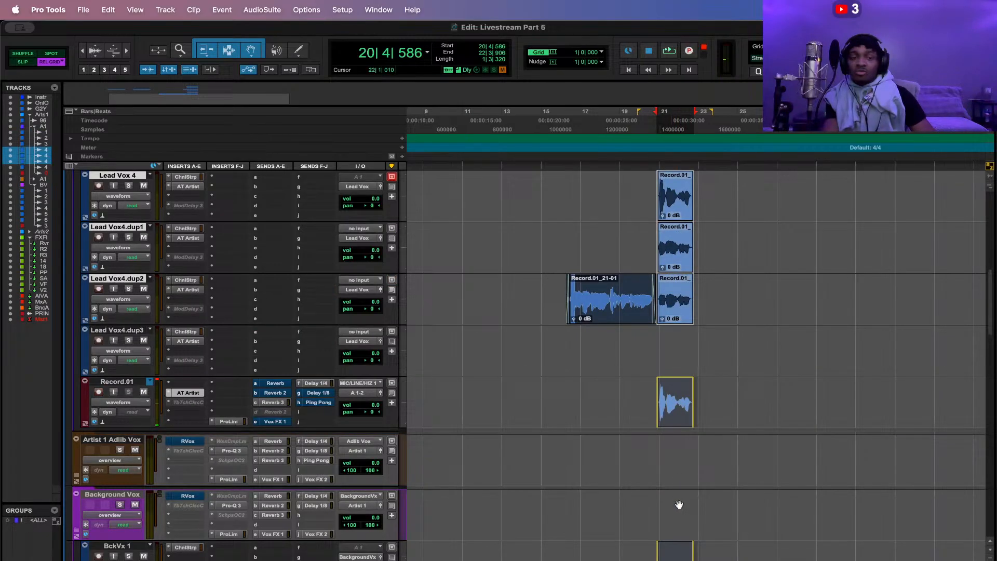
left_click_drag(680, 504, 750, 274)
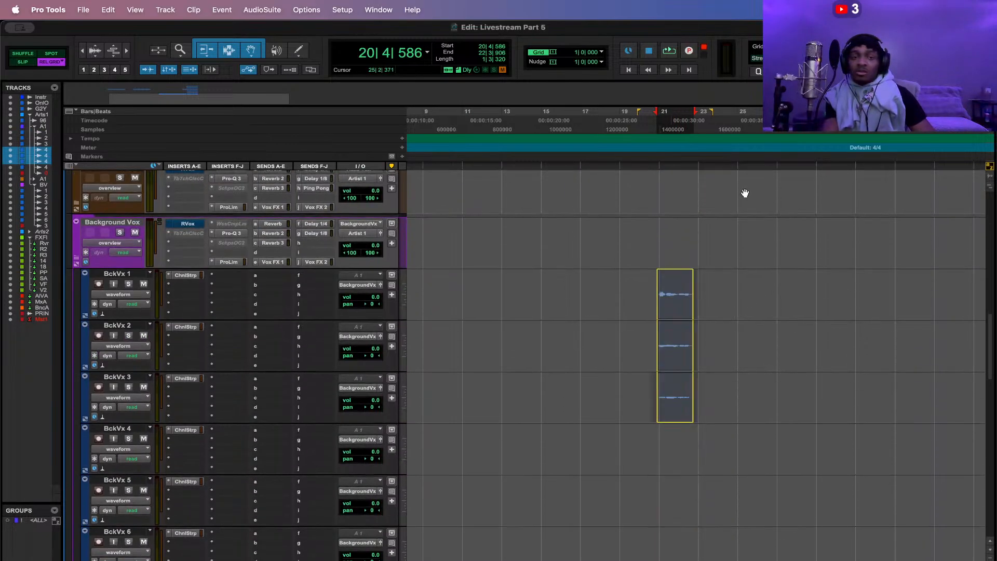
left_click_drag(745, 193, 695, 280)
Move the layered clips on Lead Vox 1 and Lead Vox 2 to BckVx 4 and BckVx 5.
scroll(695, 280, "up", 15)
scroll(694, 281, "down", 1)
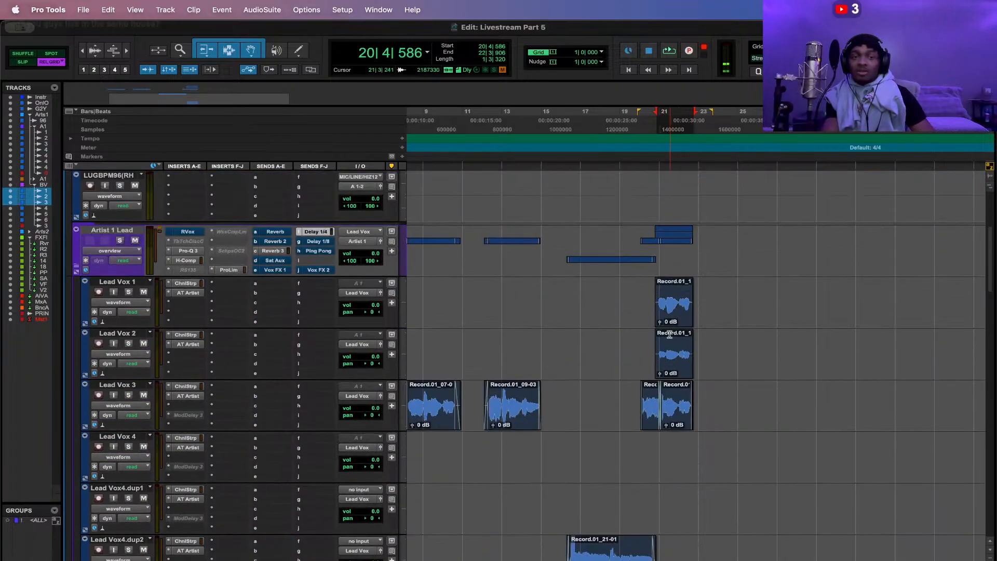
left_click(677, 321)
left_click(678, 363, "shift")
left_click_drag(678, 363, 670, 551)
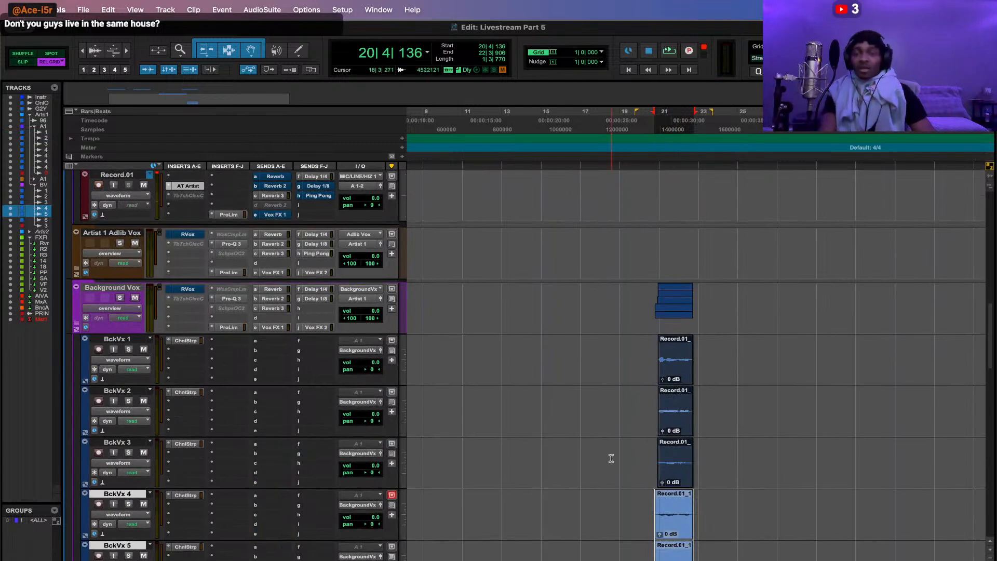
Copy the AT Artist insert from Record.01 onto the BckVx tracks, including BckVx 5.
left_click_drag(187, 186, 186, 506)
scroll(186, 509, "down", 2)
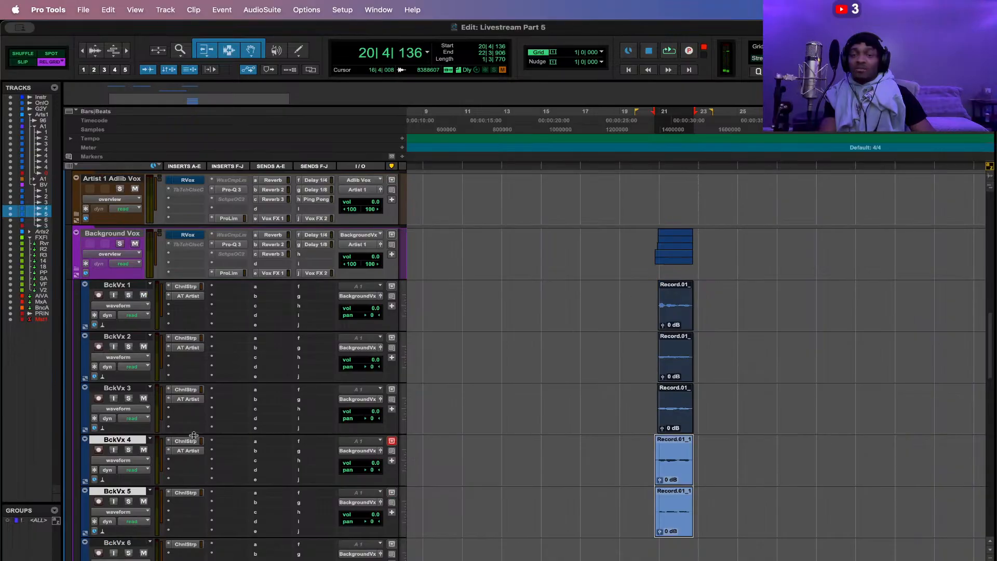
left_click_drag(193, 457, 188, 506)
Activate the Maag MAGNUM-K insert on Mix Aux and the Shadow Hills and Drawmer 1973 inserts on All Vox Aux.
scroll(550, 465, "down", 10)
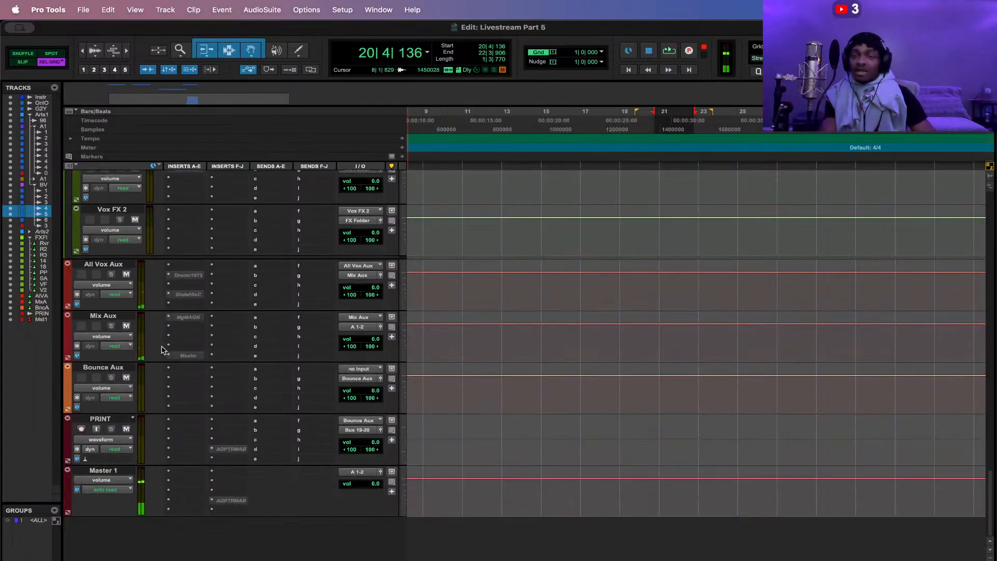
left_click(188, 317, "ctrl+super")
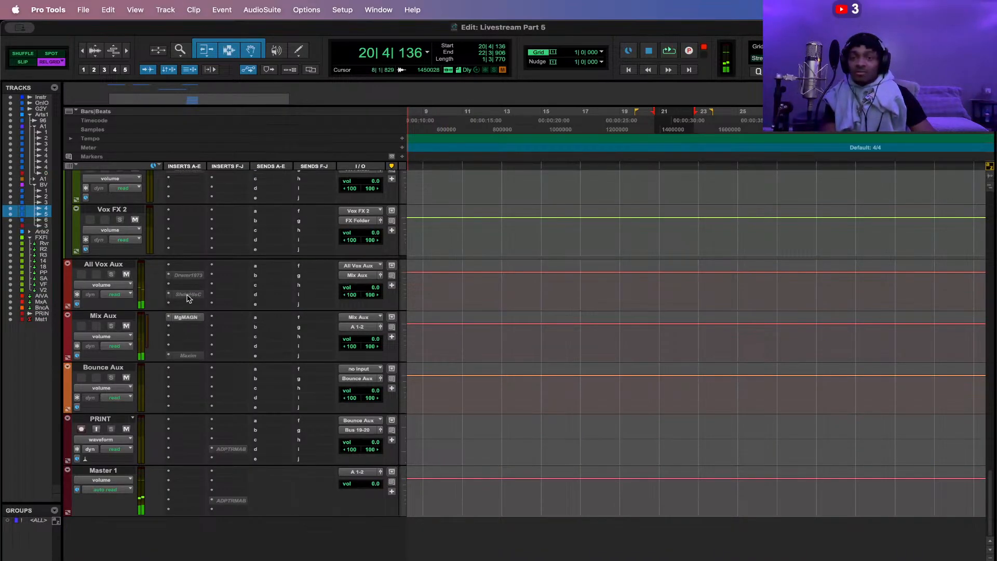
left_click(187, 294, "ctrl+super")
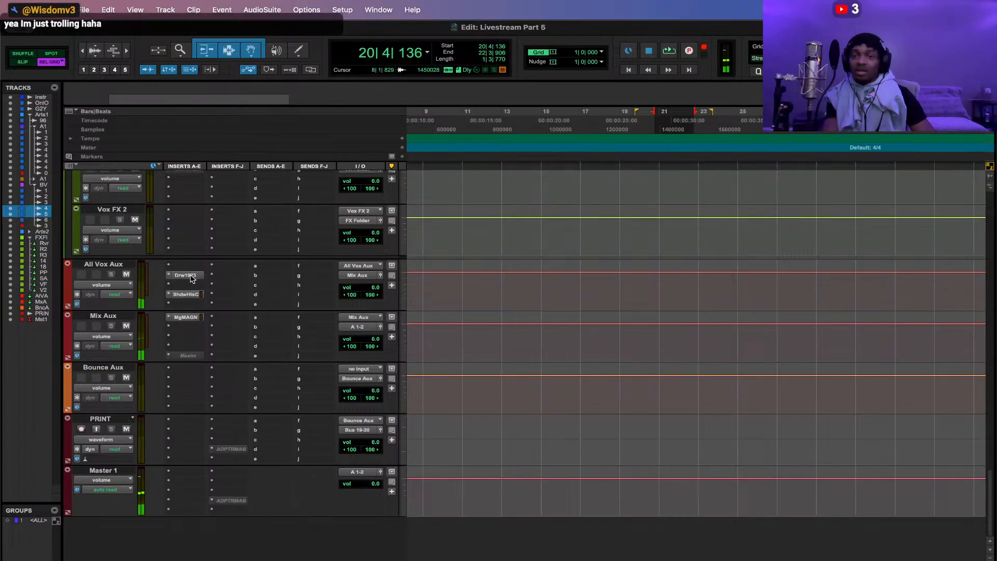
Load the S73 - Wide Mix preset in the Drawmer 1973 on All Vox Aux.
left_click(188, 276)
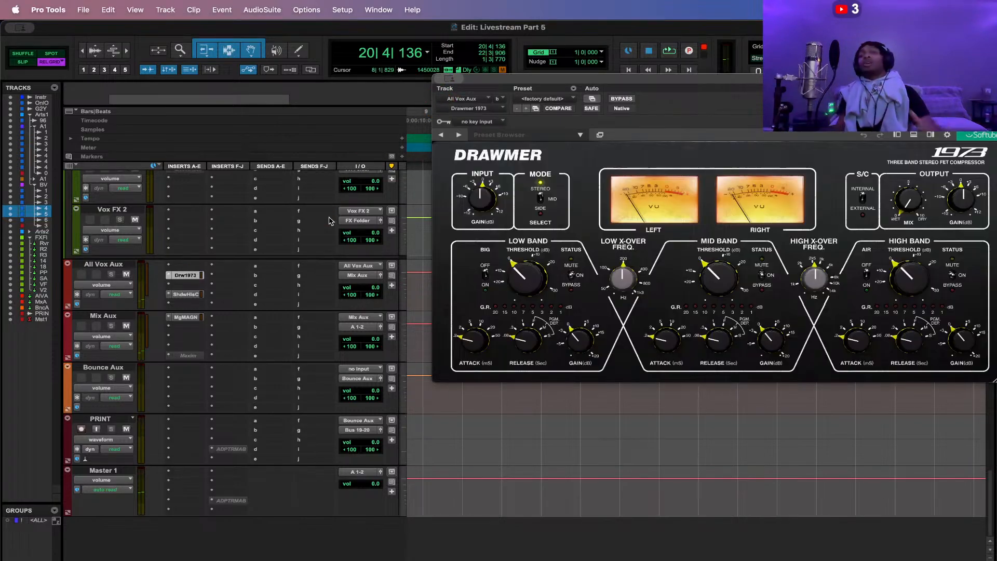
left_click(520, 135)
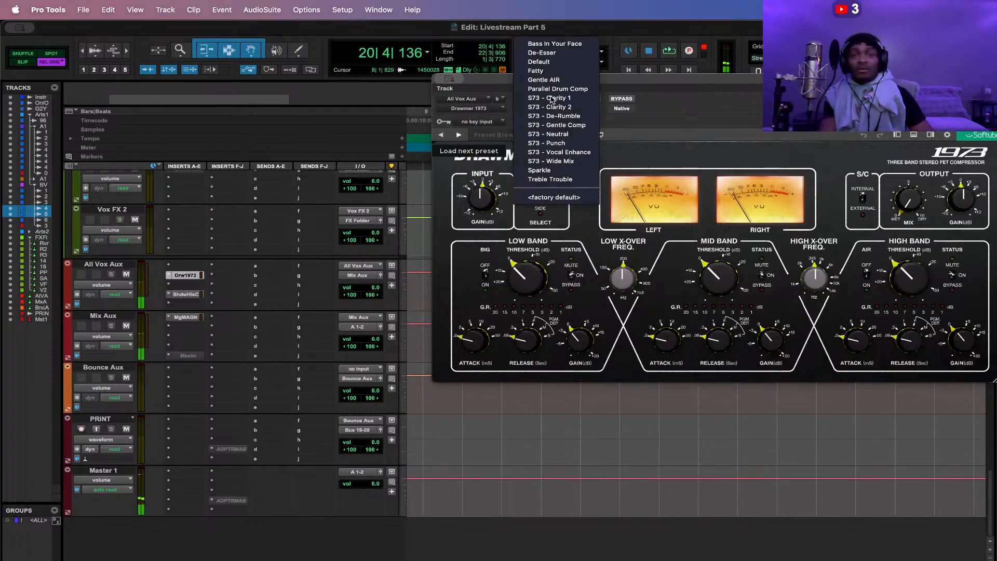
left_click(543, 161)
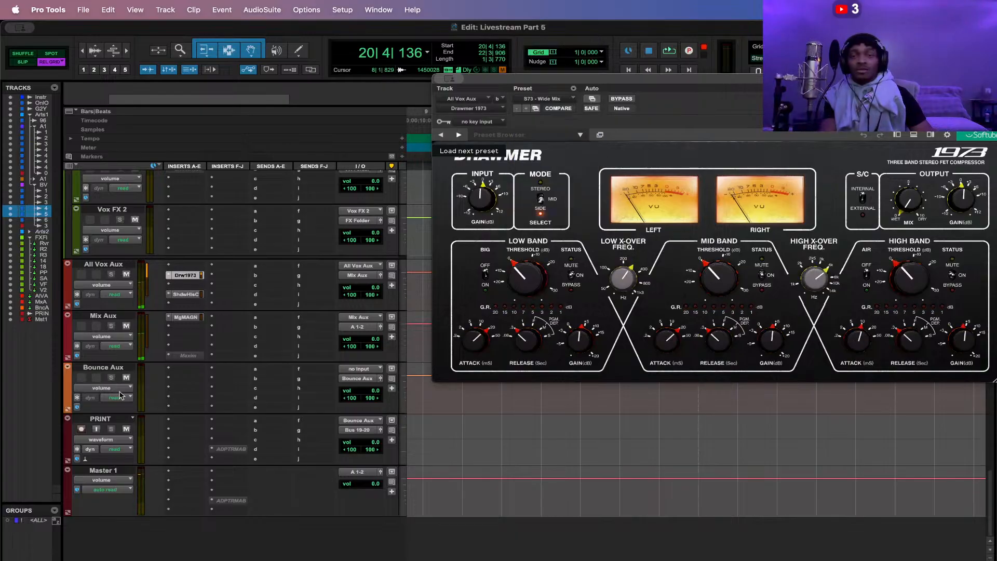
Load the 30 Vox Male preset in the Shadow Hills compressor on All Vox Aux.
left_click(187, 295)
left_click(558, 99)
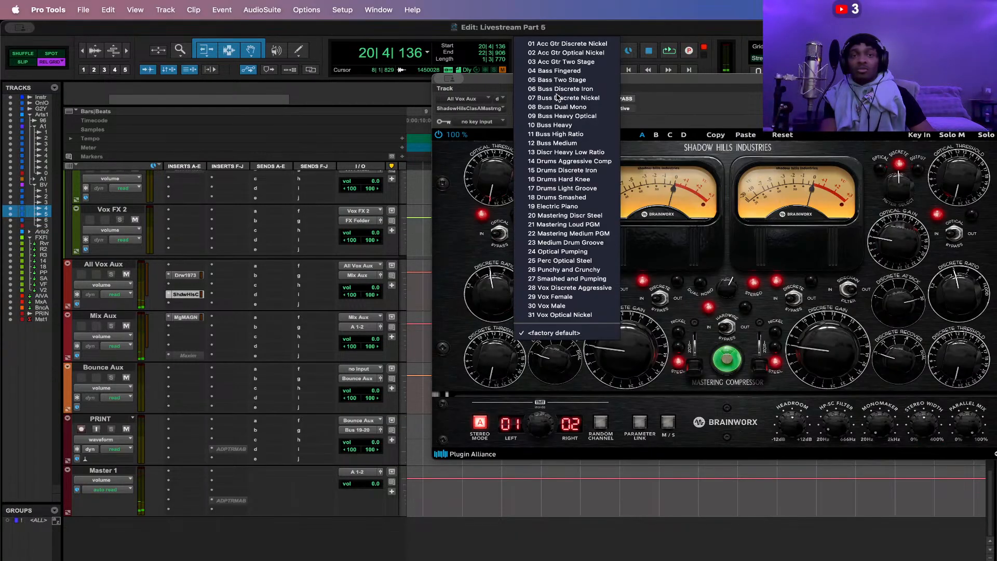
left_click(559, 306)
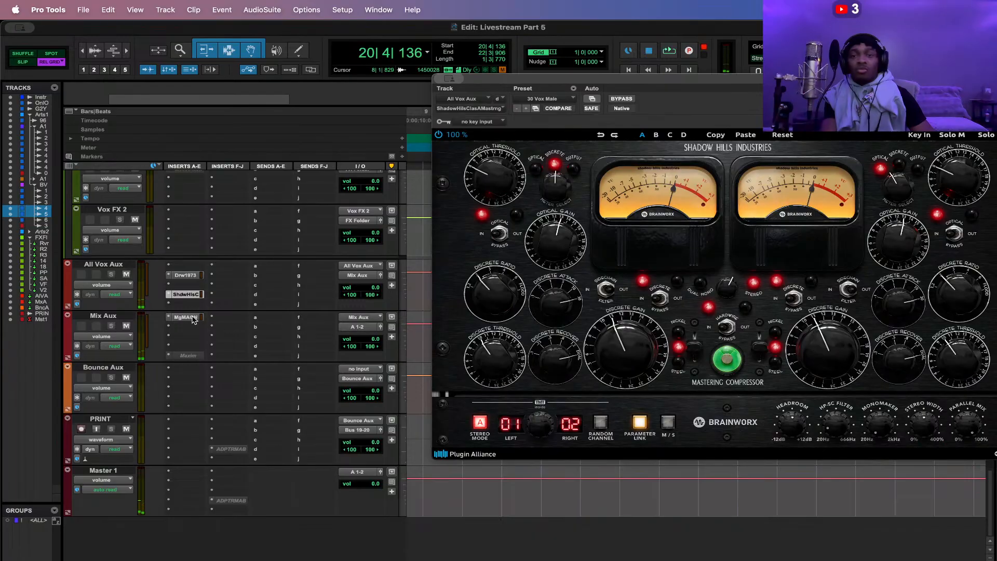
Load the 15 Mix Buss 4dB Comp preset in the Maag MAGNUM-K on Mix Aux and close the plug-in.
left_click(187, 318)
left_click(540, 99)
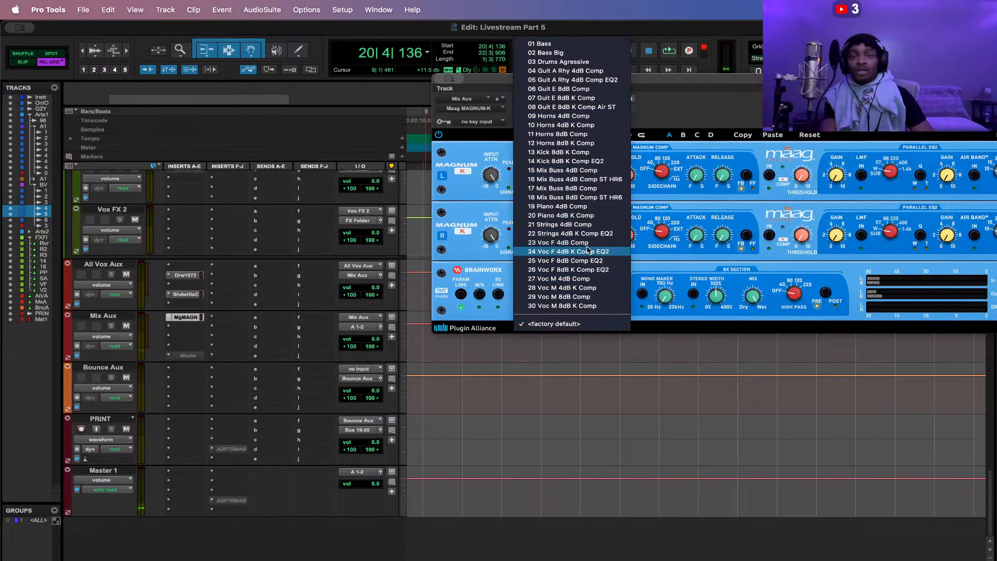
left_click(599, 171)
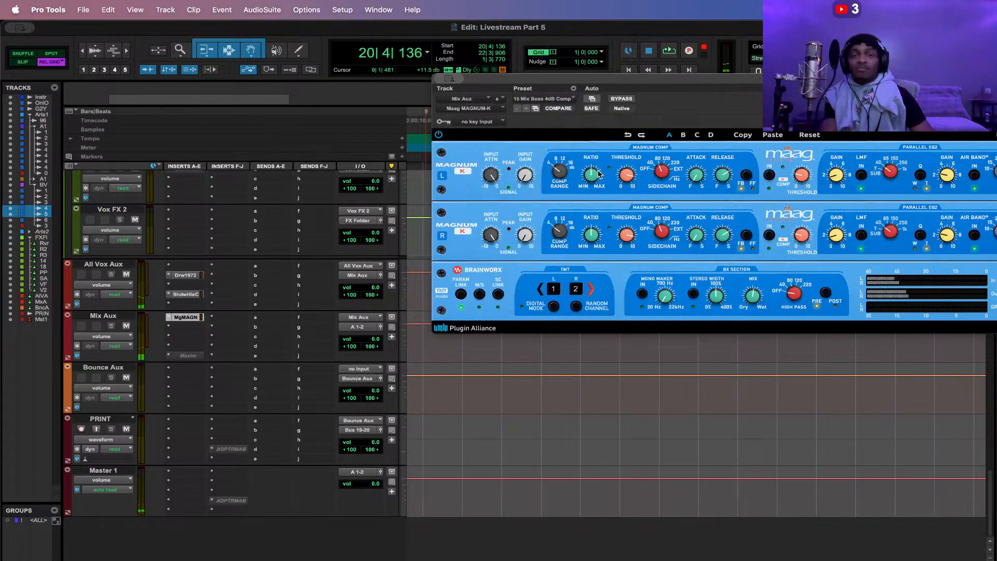
left_click(184, 317)
Collapse the Background Vox folder track.
scroll(179, 319, "up", 10)
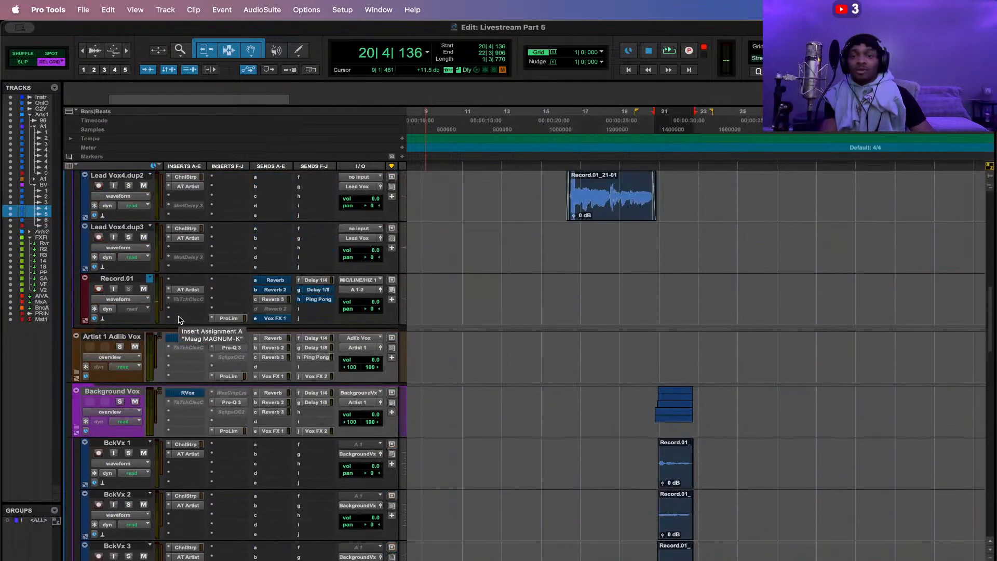
scroll(179, 320, "up", 8)
scroll(179, 320, "down", 9)
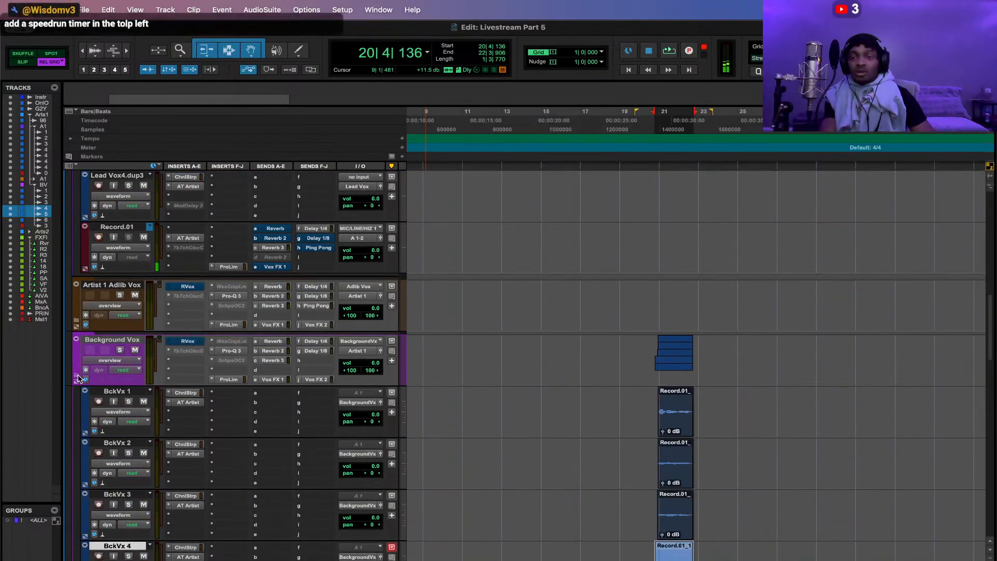
Load the Vocal Lead 3 preset in the Pro-Q 3 on Artist 1 Lead.
scroll(206, 234, "up", 7)
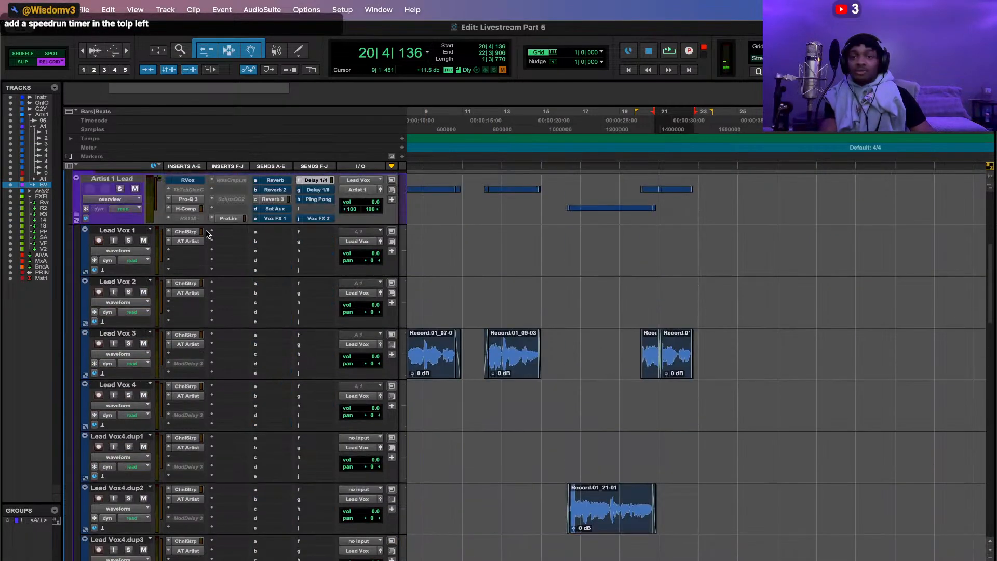
scroll(207, 234, "up", 1)
left_click(188, 251)
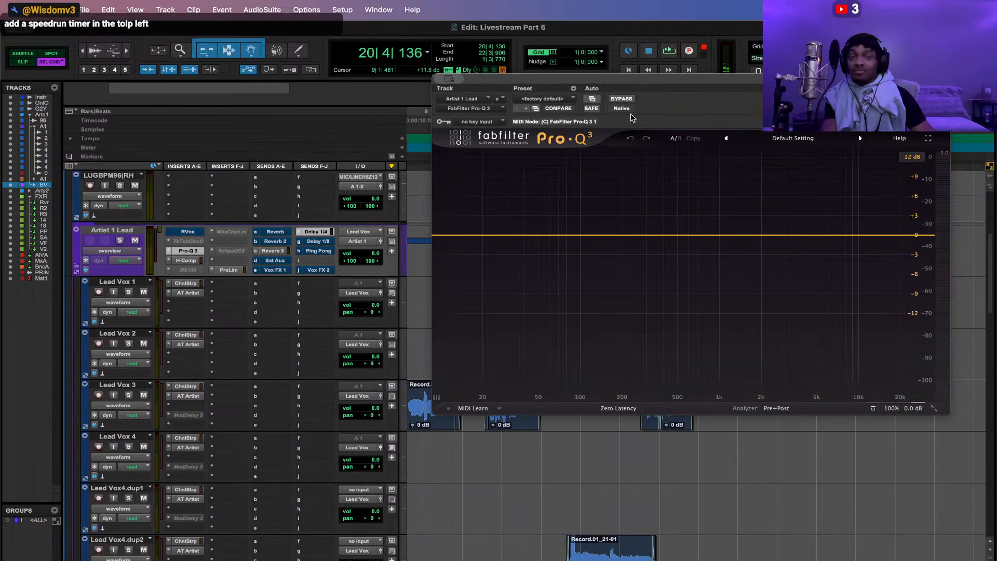
left_click(793, 137)
mouse_move(784, 154)
mouse_move(863, 199)
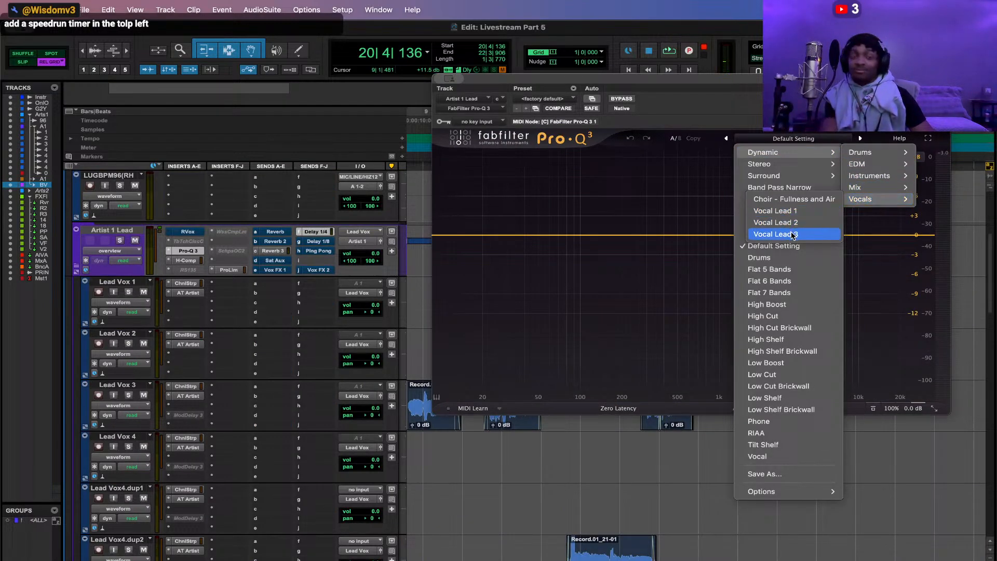
left_click(776, 234)
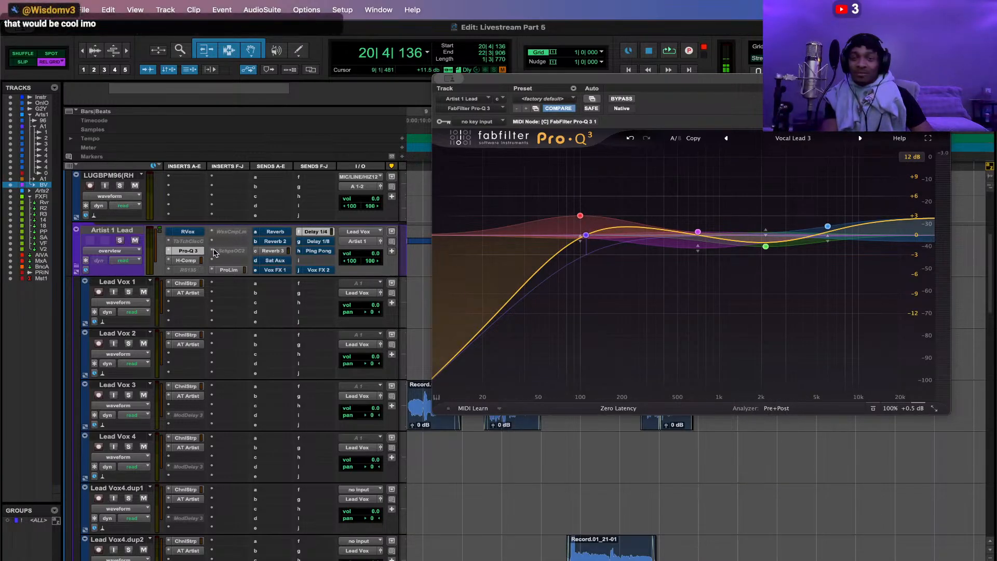
Activate the Pro Limiter and Weiss Compressor/Limiter inserts on Artist 1 Lead and load the Weiss preset Limiter Soft.
left_click(234, 268, "super")
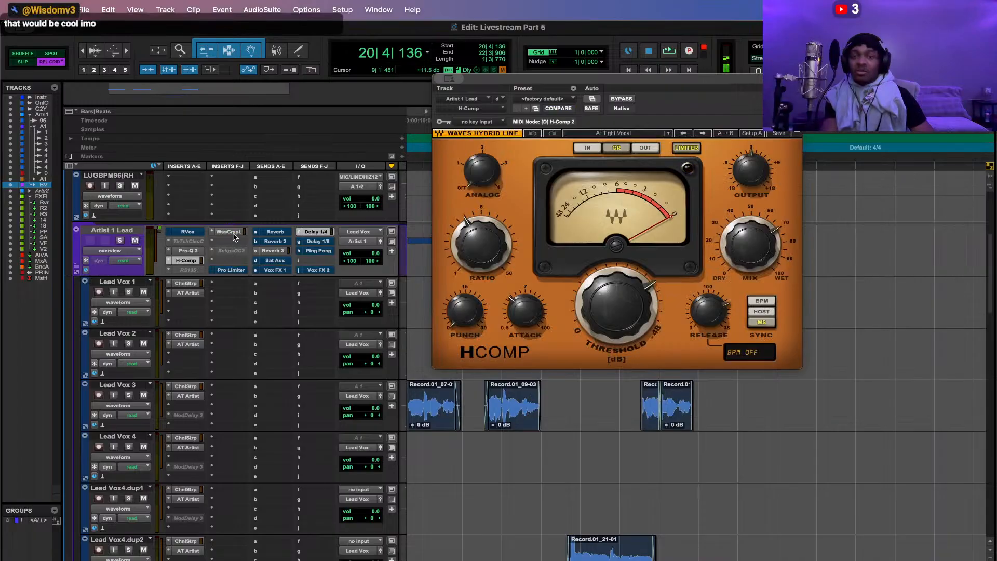
key("super+w")
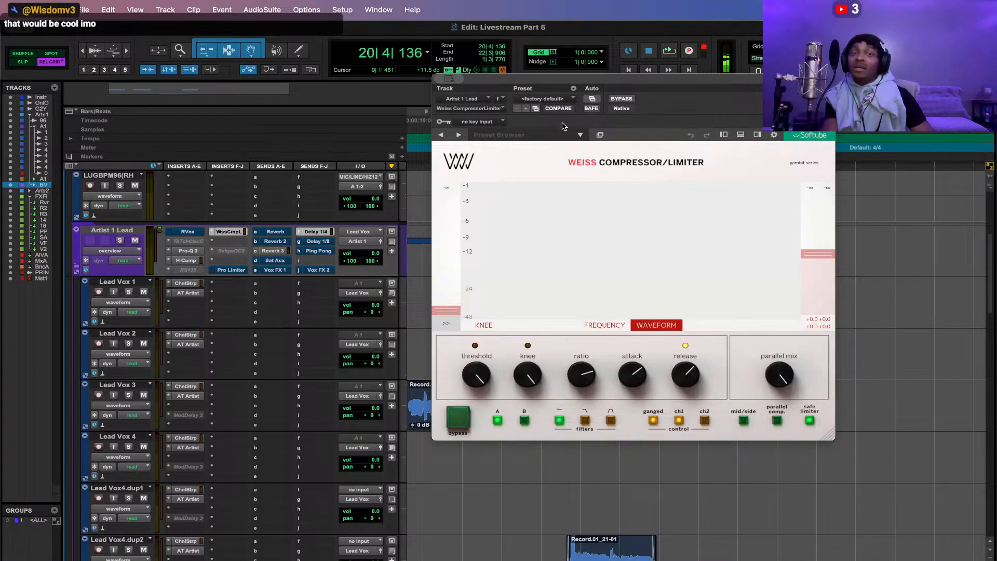
left_click(551, 100)
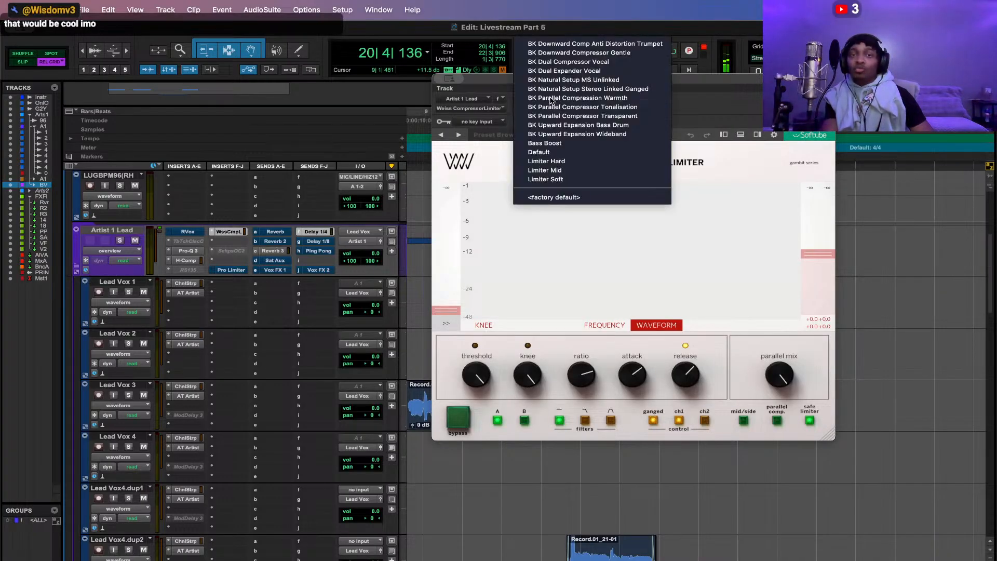
left_click(564, 180)
Set the Weiss Compressor/Limiter's ratio to about 1.30:1 and close the plug-in.
mouse_move(583, 364)
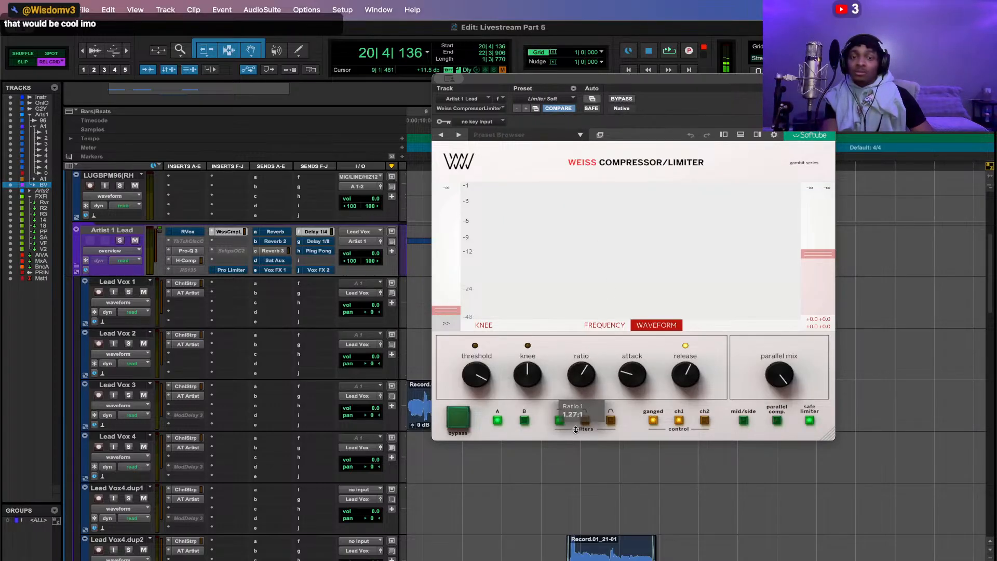
left_click_drag(575, 429, 576, 427)
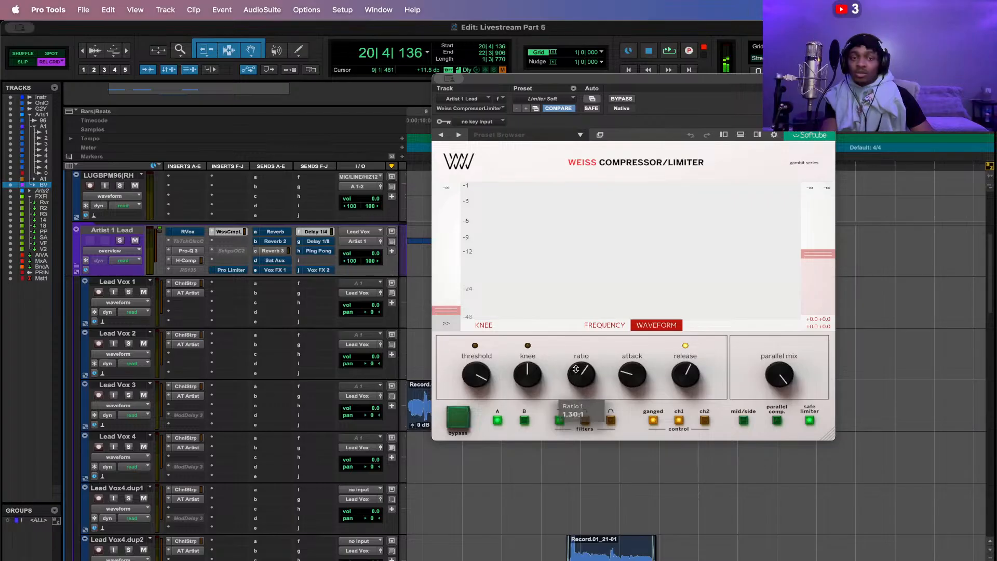
left_click(229, 234)
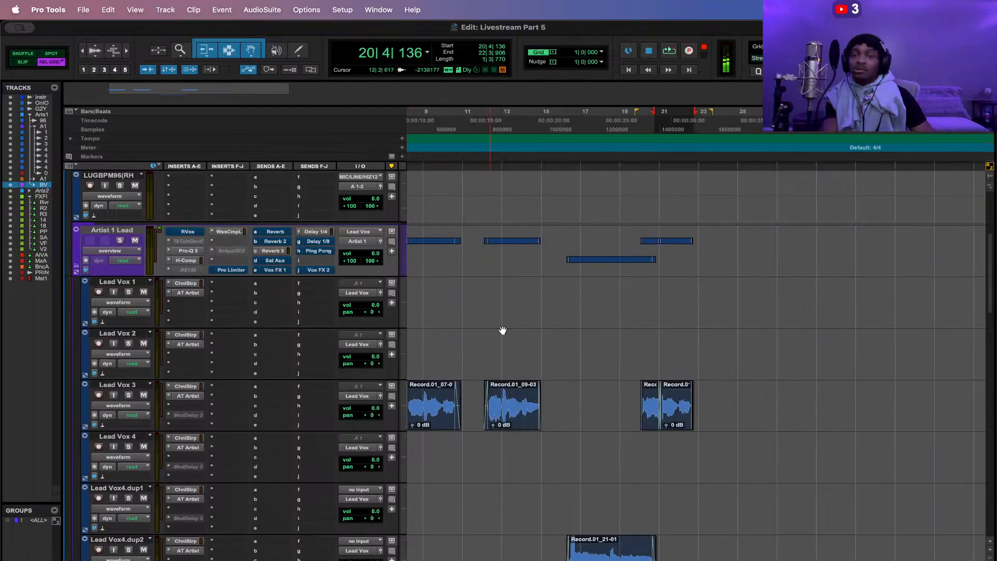
Return to the start of the session, save it and play the opening briefly.
key("Return")
key("super+s")
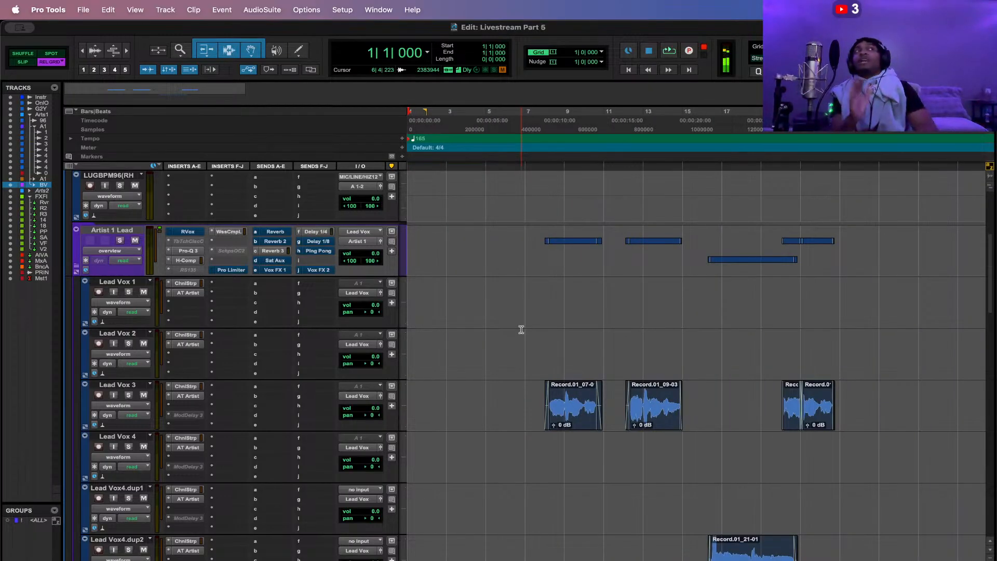
key("space")
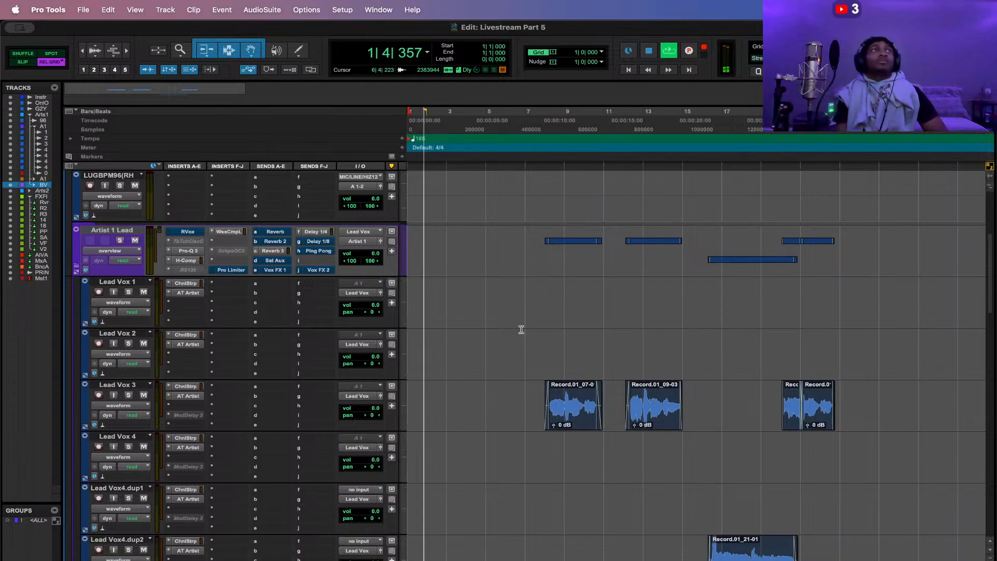
key("space")
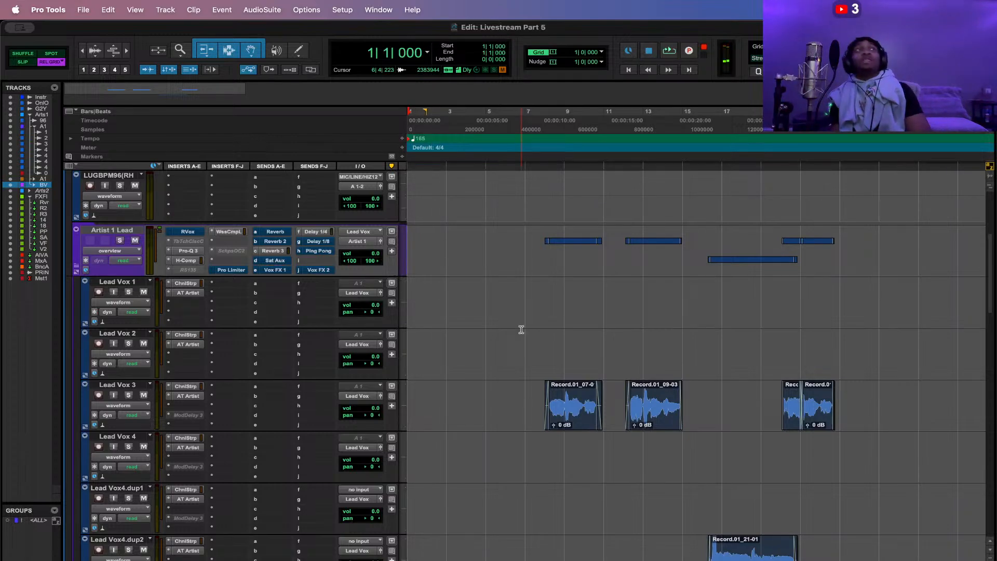
Unmute the Instrumental track and play the session from bar 1.
scroll(251, 295, "up", 5)
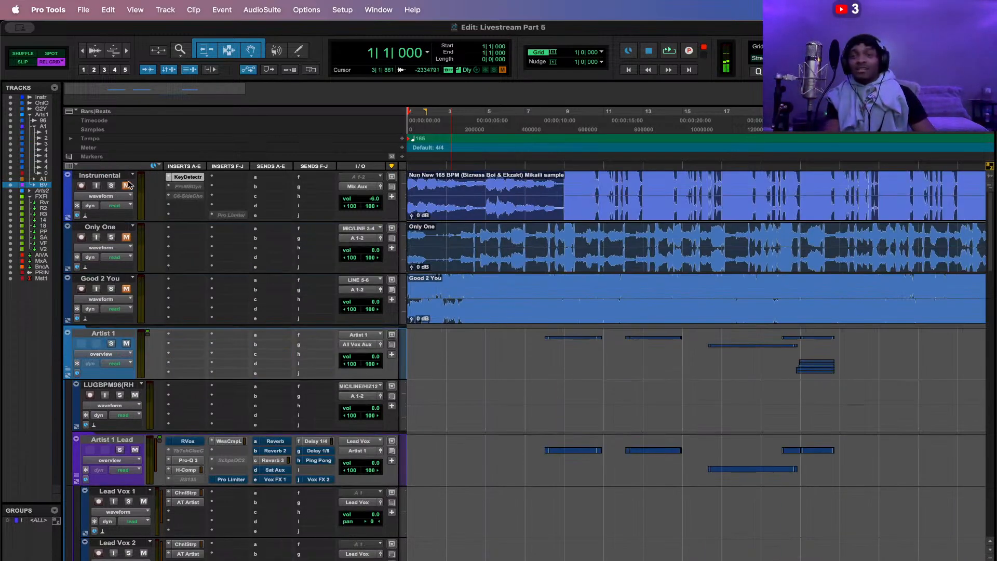
left_click(489, 497)
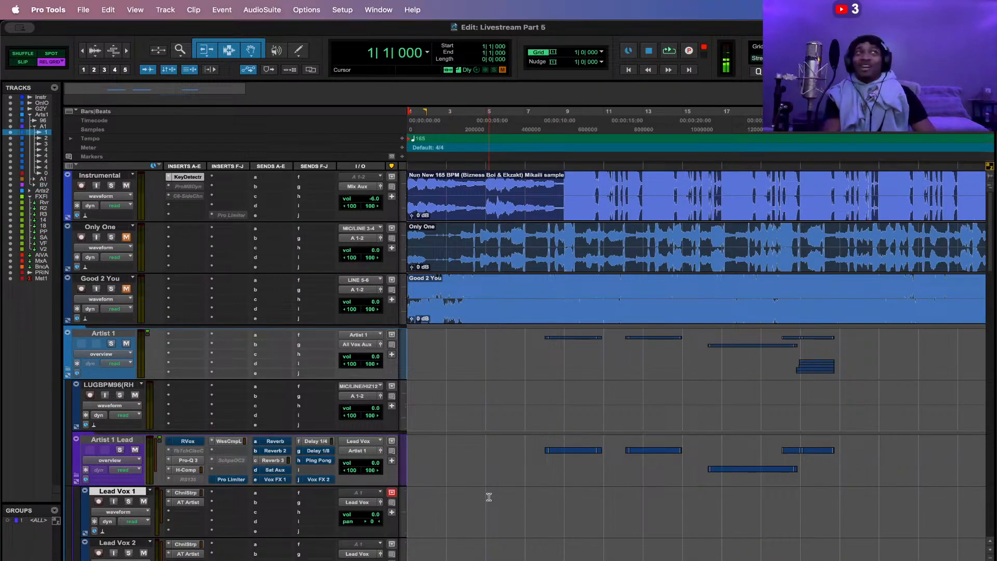
key("space")
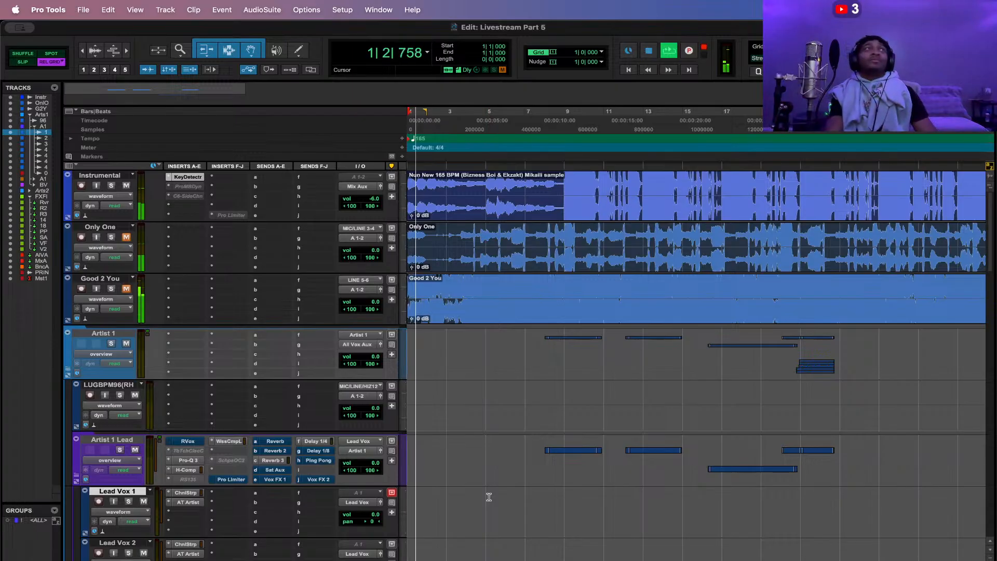
key("space")
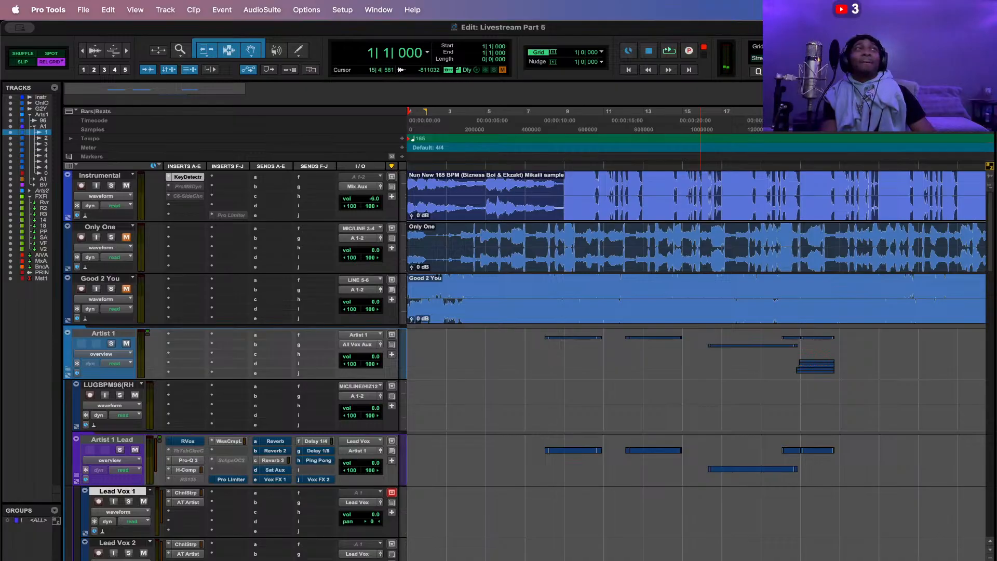
Restart playback from bar 1 and mute the Record.01 track.
key("Return")
key("space")
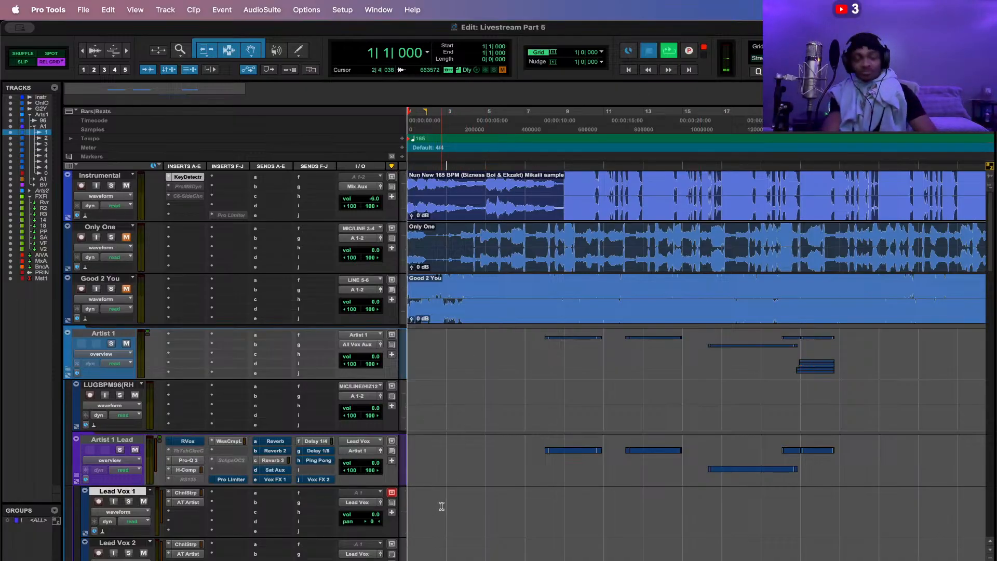
scroll(248, 474, "down", 10)
scroll(248, 475, "up", 5)
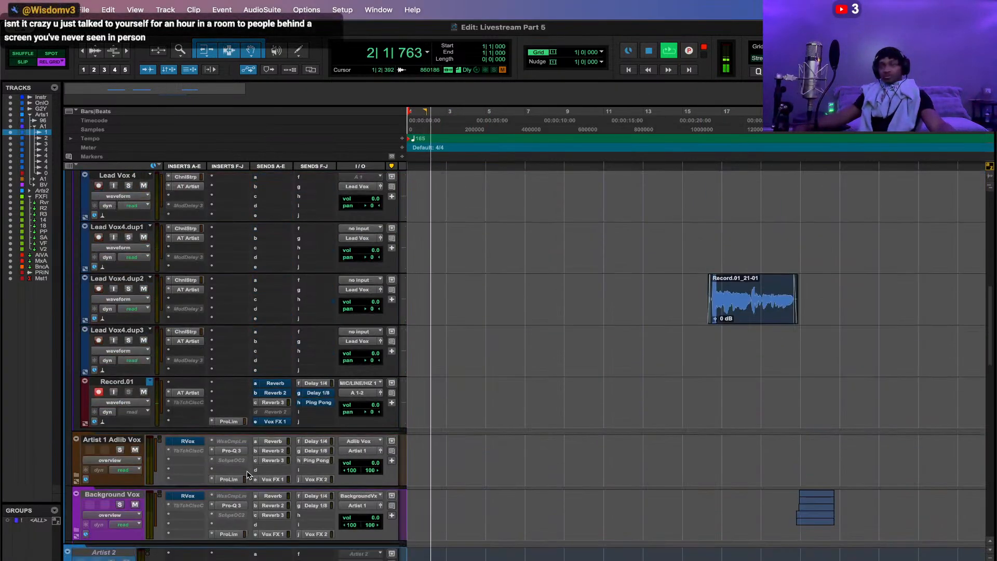
left_click(143, 392)
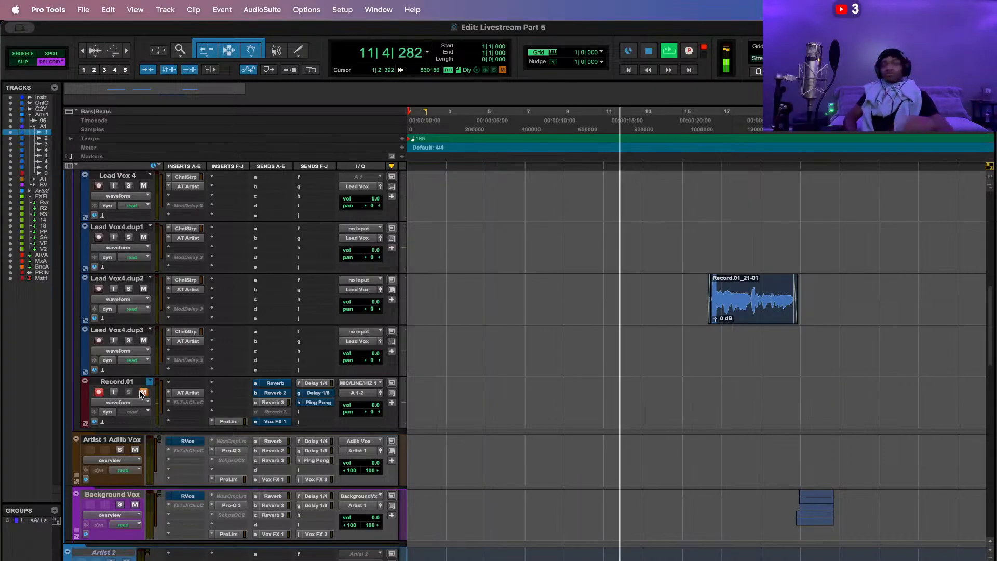
Move the Record.01_21-01 clip from Lead Vox4.dup2 up to Lead Vox 4 and place the edit cursor at bar 15.
scroll(594, 373, "up", 4)
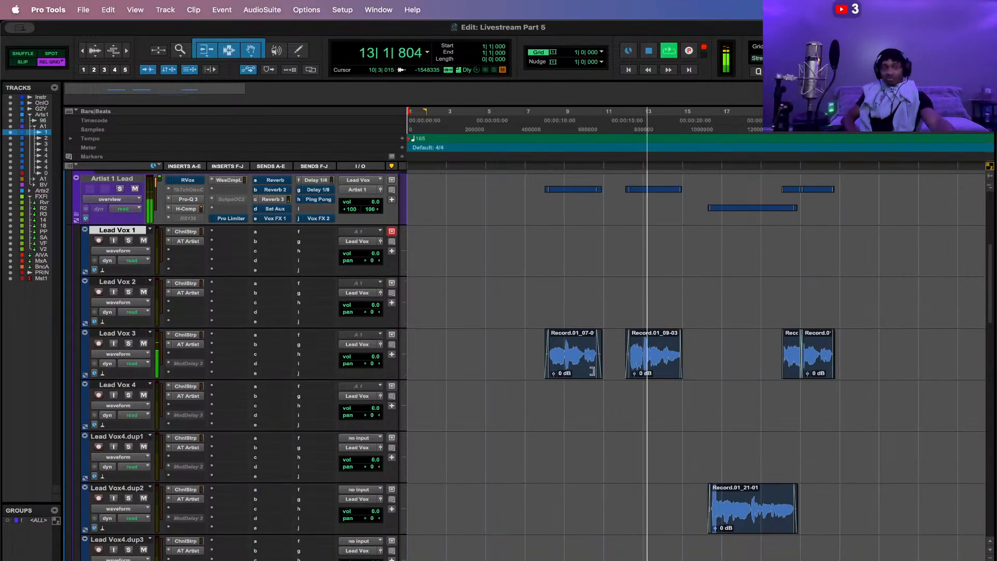
left_click(751, 526)
left_click_drag(750, 526, 750, 422)
left_click(682, 400)
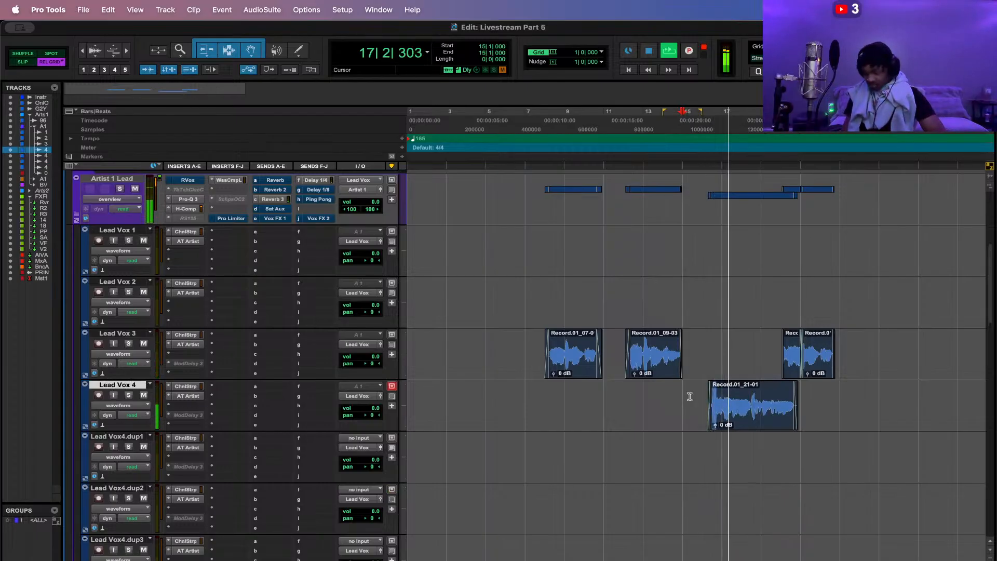
Collapse the FX Folder to hide its effect return tracks while the session plays.
scroll(597, 456, "down", 15)
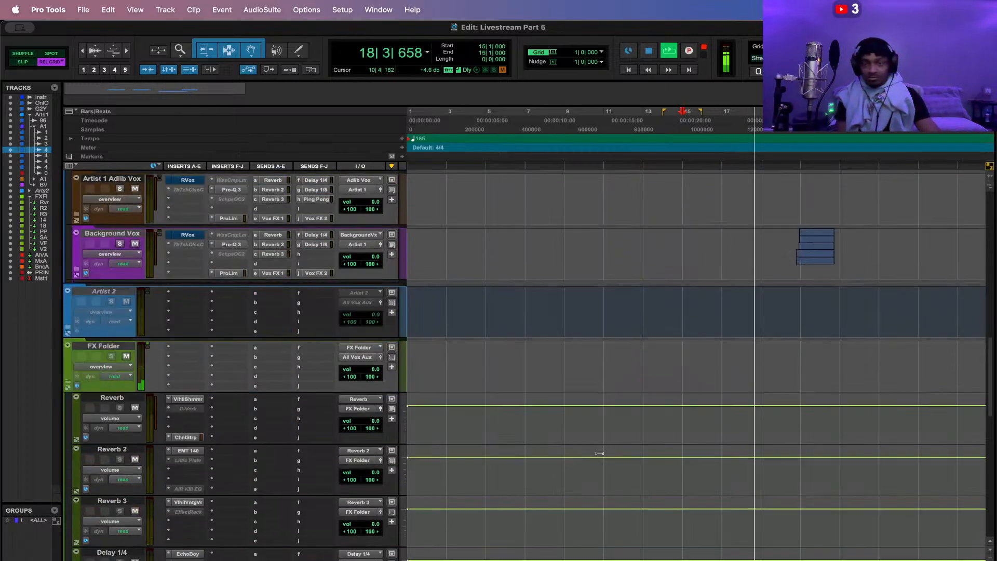
scroll(598, 455, "up", 8)
scroll(599, 453, "down", 2)
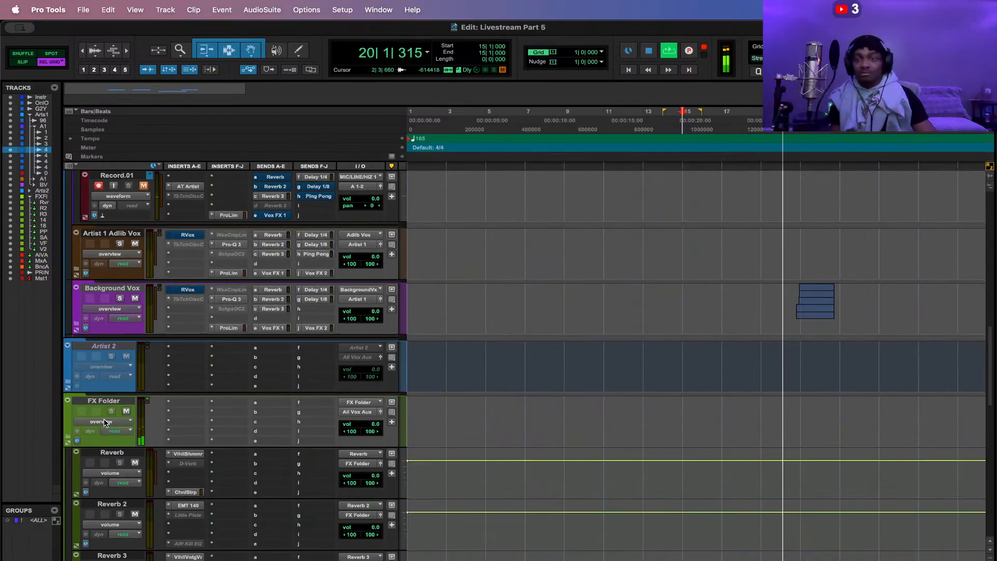
left_click(68, 439)
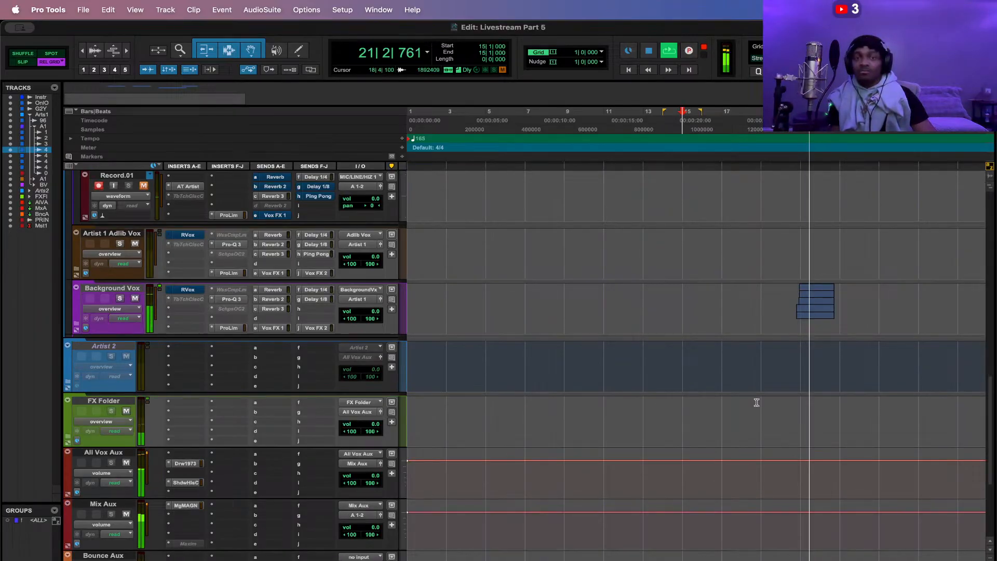
Stop playback, mute every Background Vox send except Reverb 3, and raise the Reverb 3 send level to -15.0 dB.
scroll(760, 413, "up", 1)
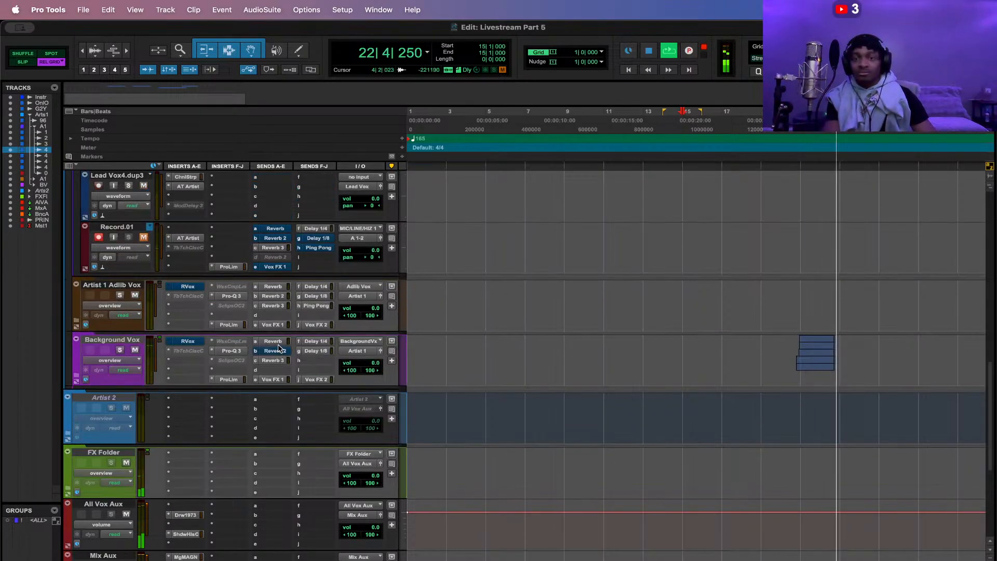
key("space")
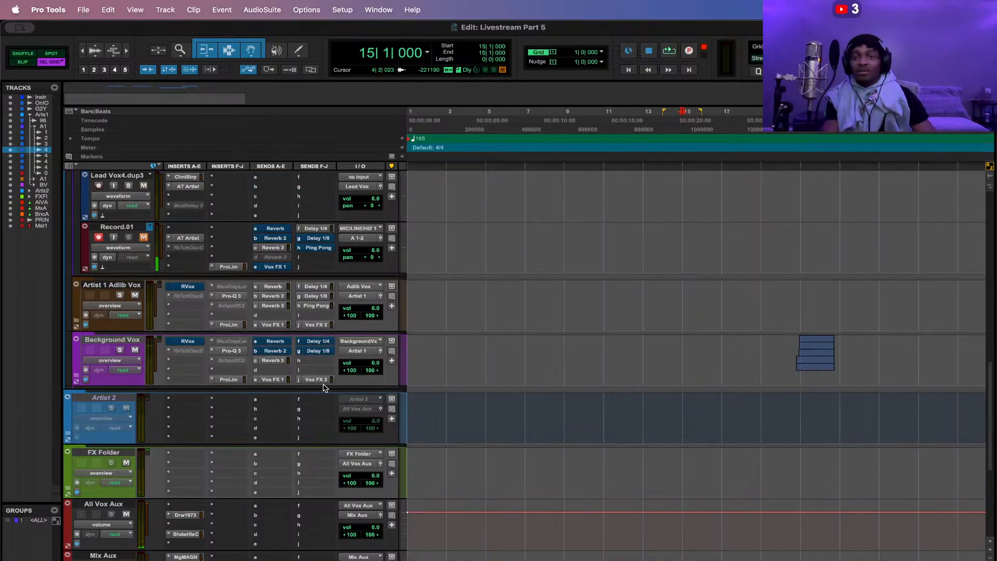
left_click(276, 361)
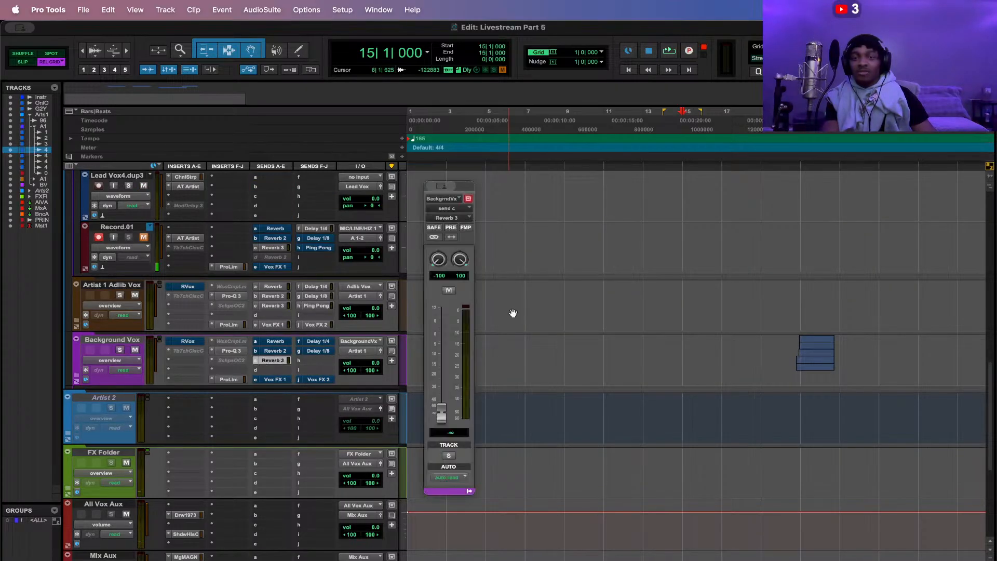
left_click_drag(442, 370, 442, 362)
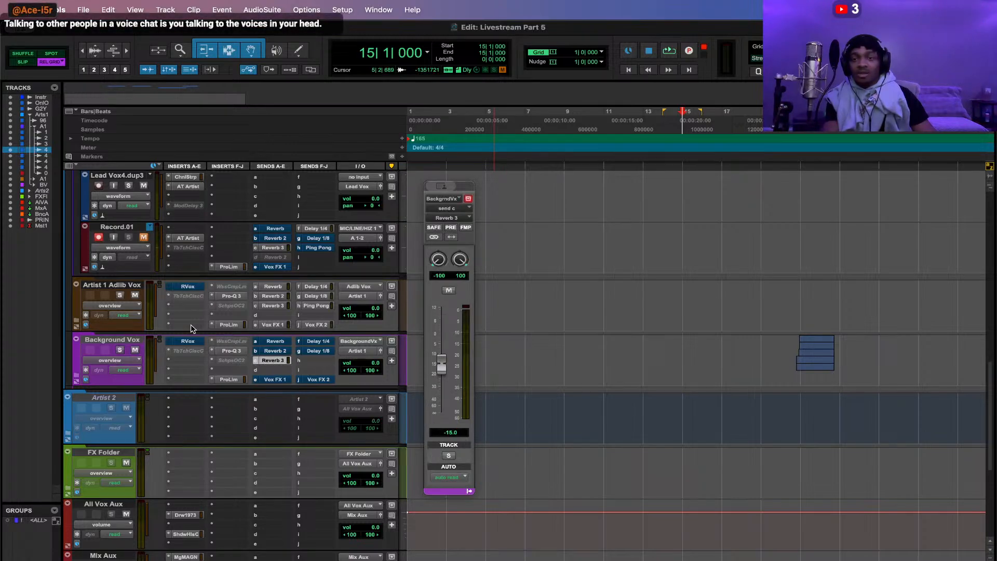
Collapse the Artist 1 Lead folder and copy its compressor, Pro-Q 3, H-Comp and Pro Limiter inserts onto Background Vox.
scroll(192, 328, "up", 2)
scroll(193, 328, "up", 8)
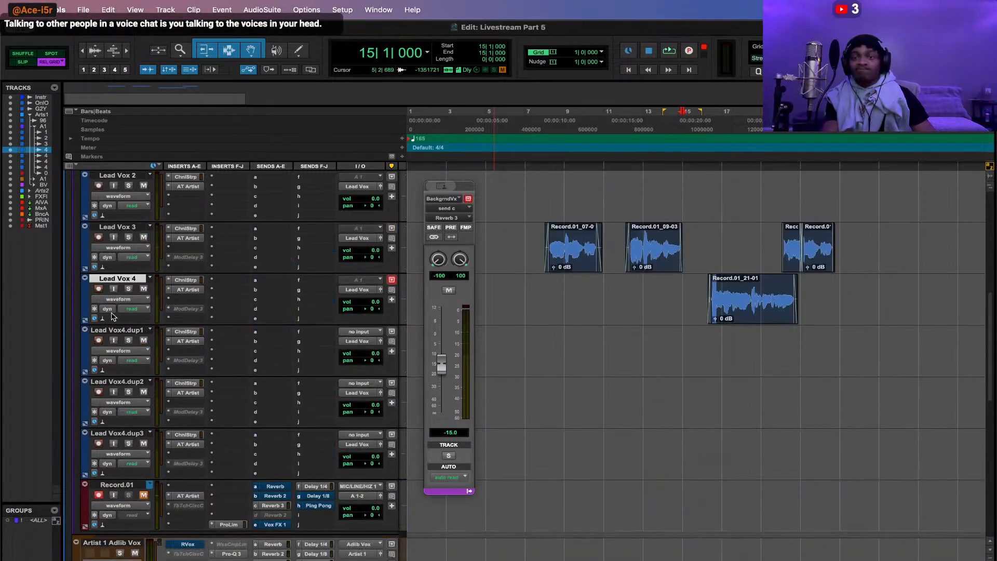
left_click(76, 336)
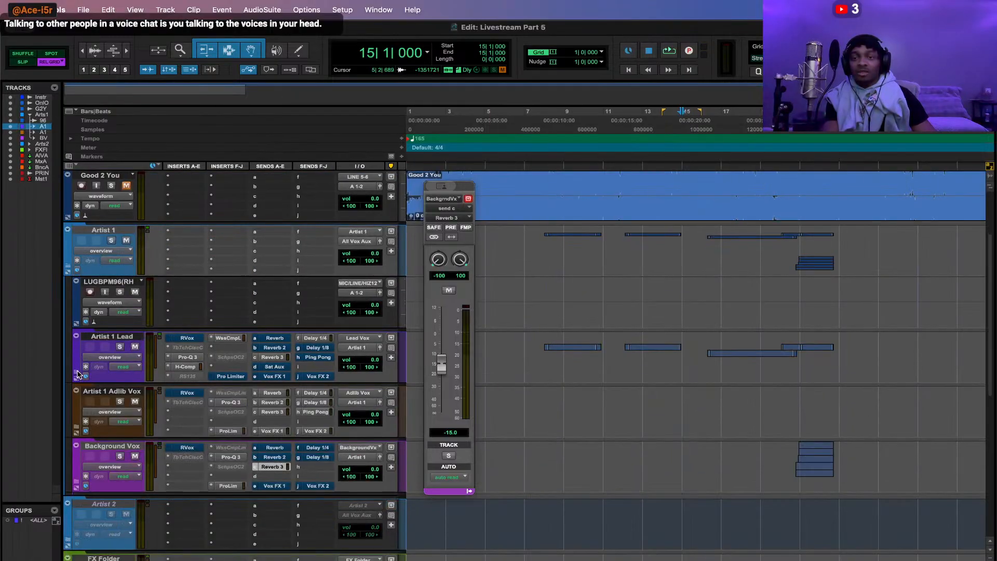
scroll(225, 398, "down", 1)
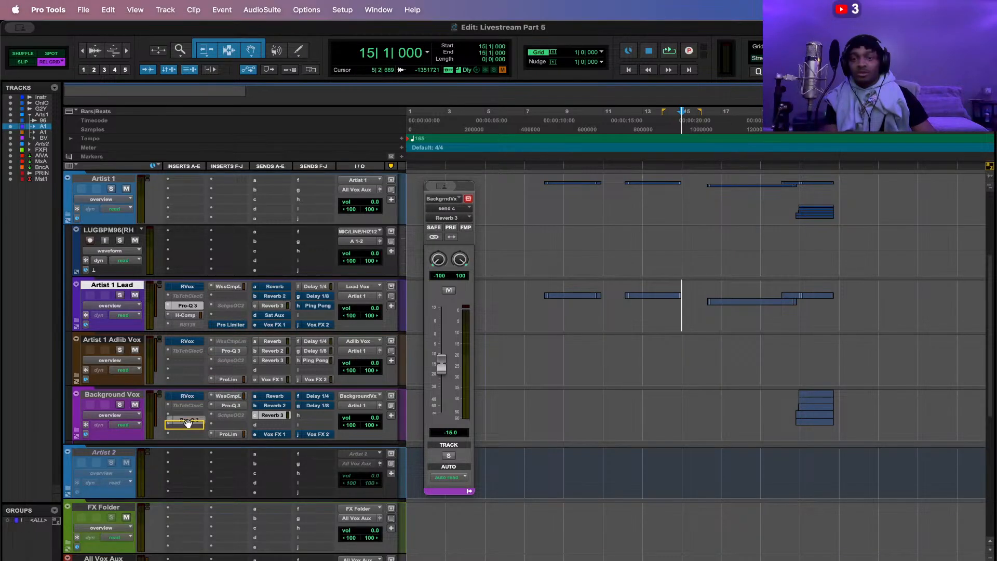
left_click_drag(188, 423, 188, 415)
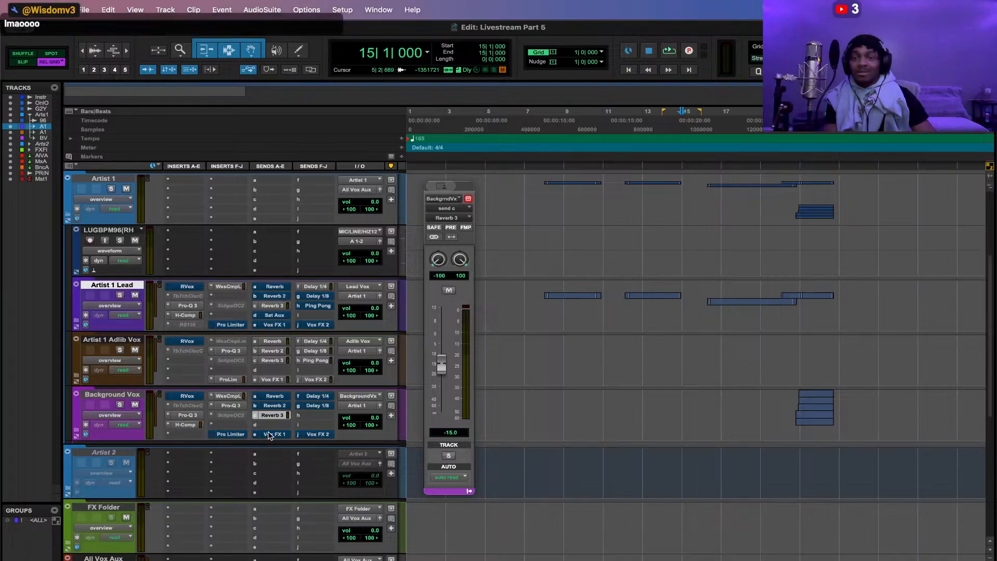
Lower the Background Vox volume to -4.0 dB, close its Reverb 3 send window and return to the session start.
left_click_drag(376, 421, 376, 421)
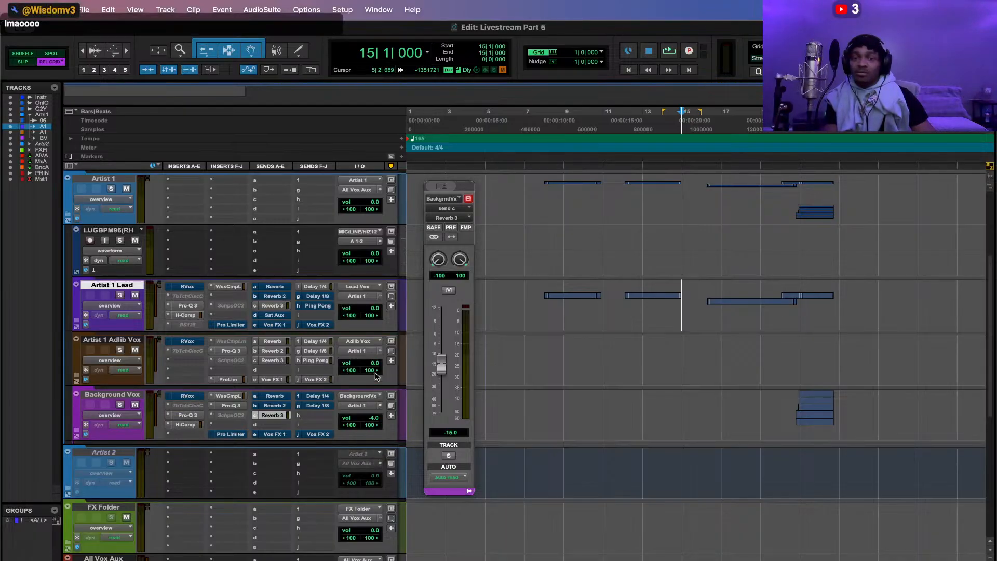
left_click(280, 416)
key("Return")
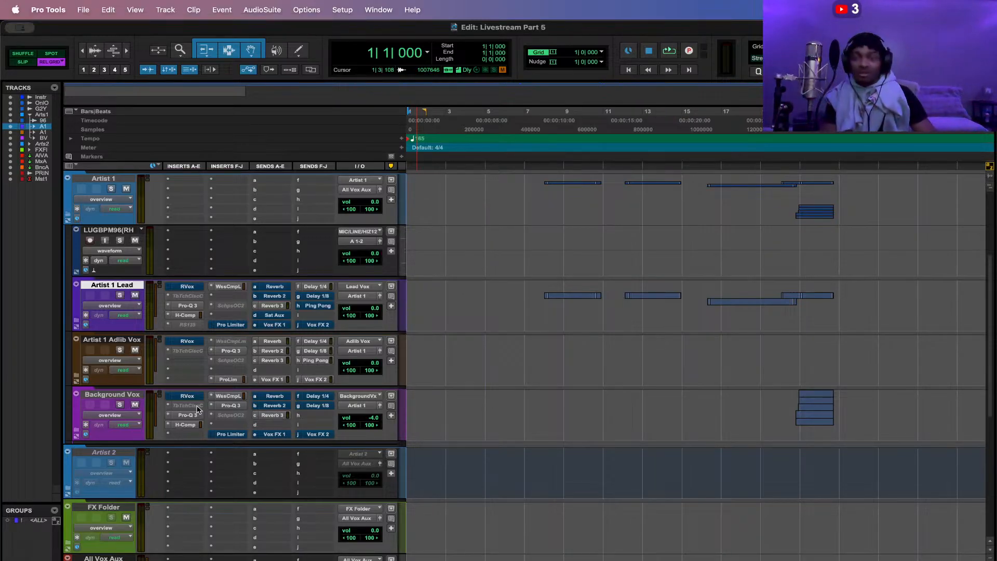
Expand the Artist 1 Lead folder to show its vocal tracks and unmute the Record.01 track.
scroll(144, 455, "up", 5)
scroll(144, 455, "down", 15)
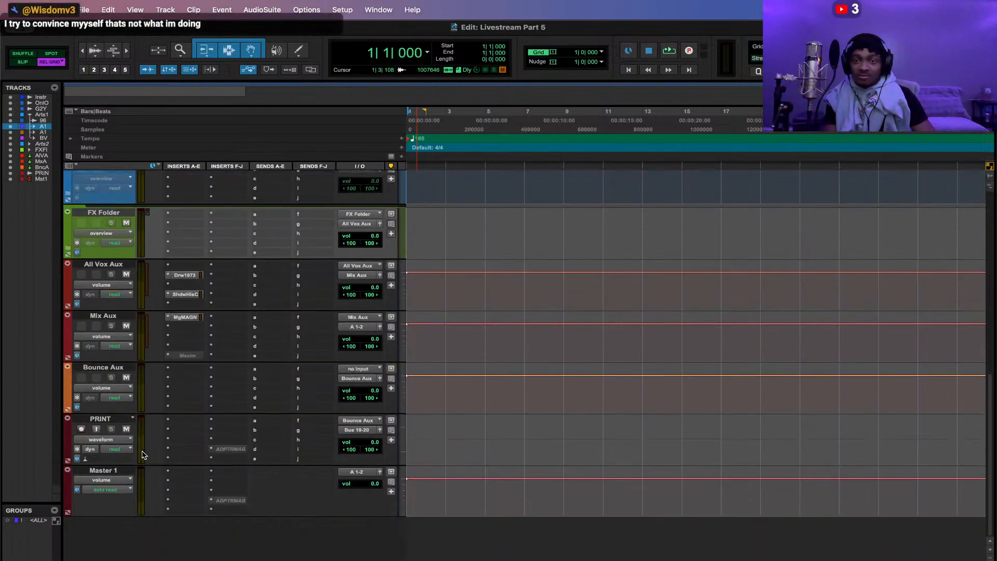
scroll(106, 245, "up", 4)
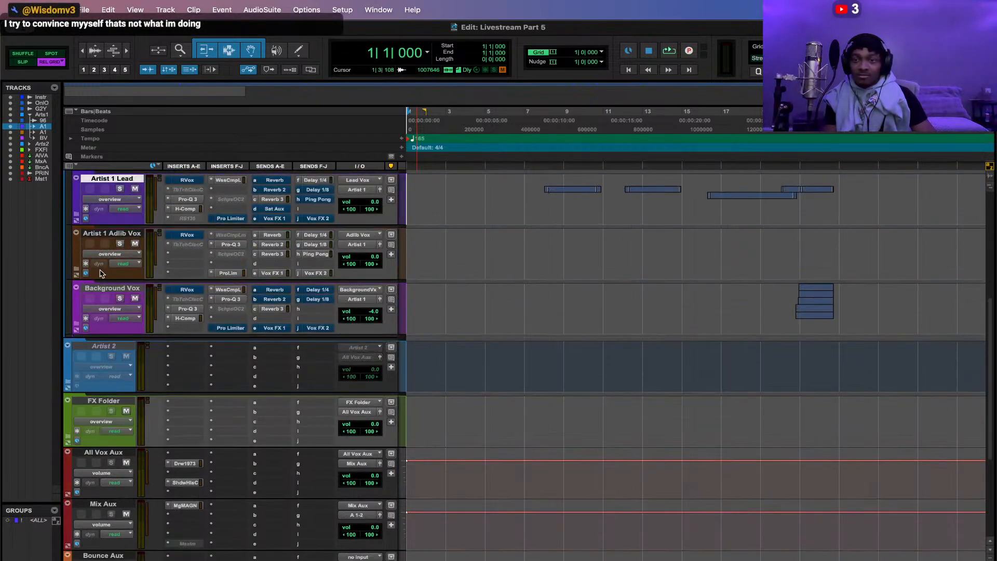
scroll(99, 268, "up", 2)
left_click(79, 320)
scroll(160, 521, "down", 6)
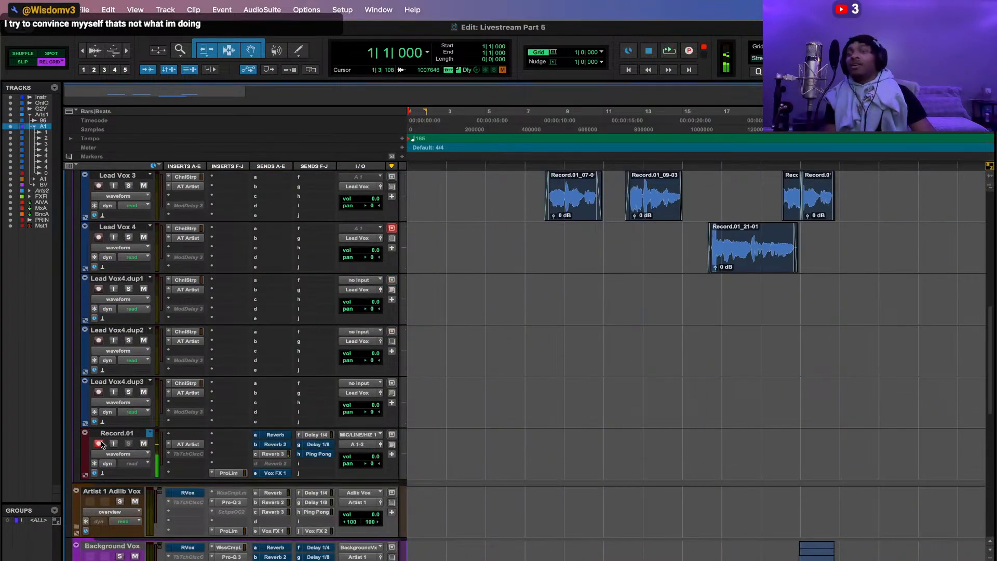
scroll(472, 397, "up", 6)
scroll(473, 396, "down", 5)
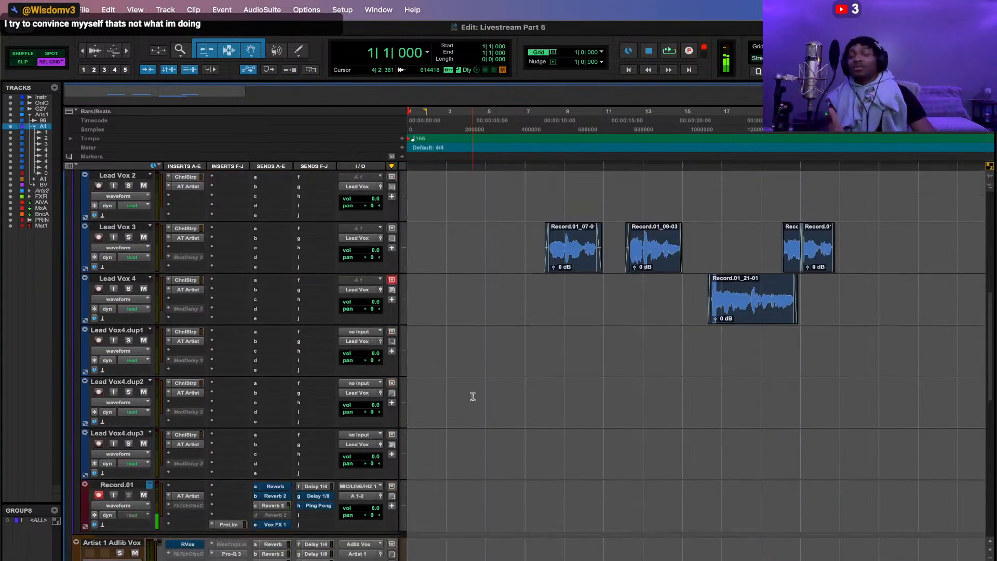
Play the session from bar 1 and turn on input monitoring for the Record.01 track.
scroll(472, 389, "up", 5)
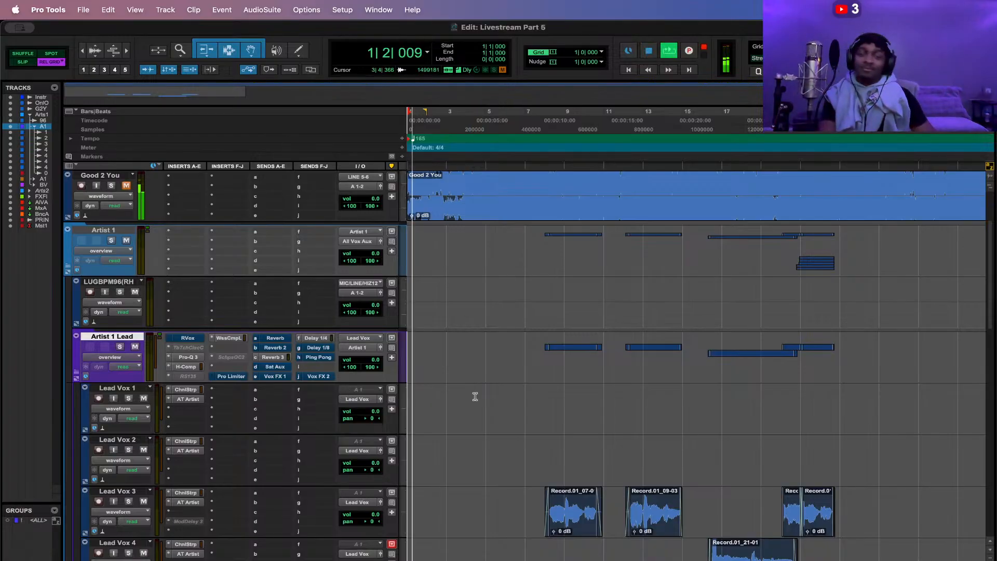
scroll(584, 385, "down", 8)
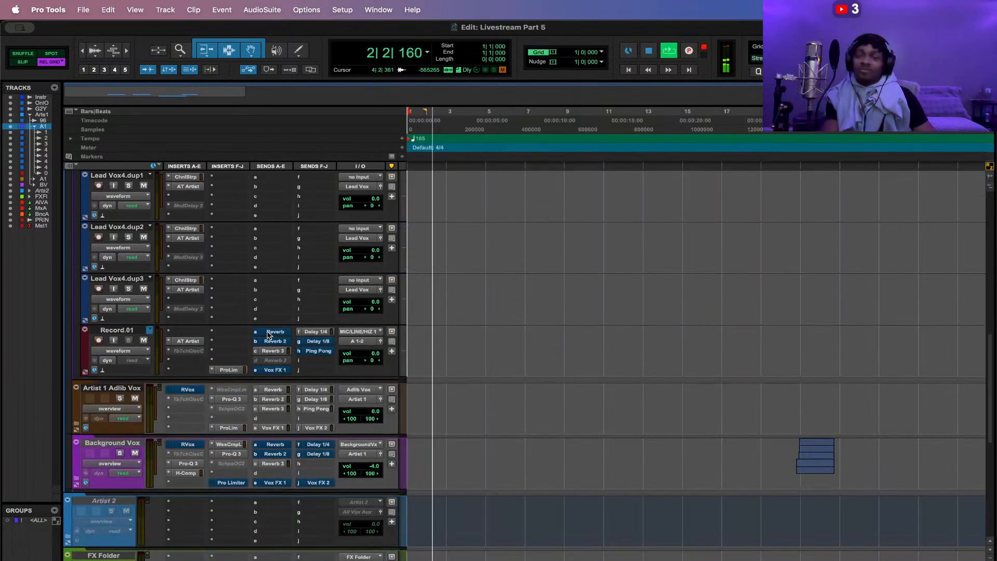
left_click(144, 341)
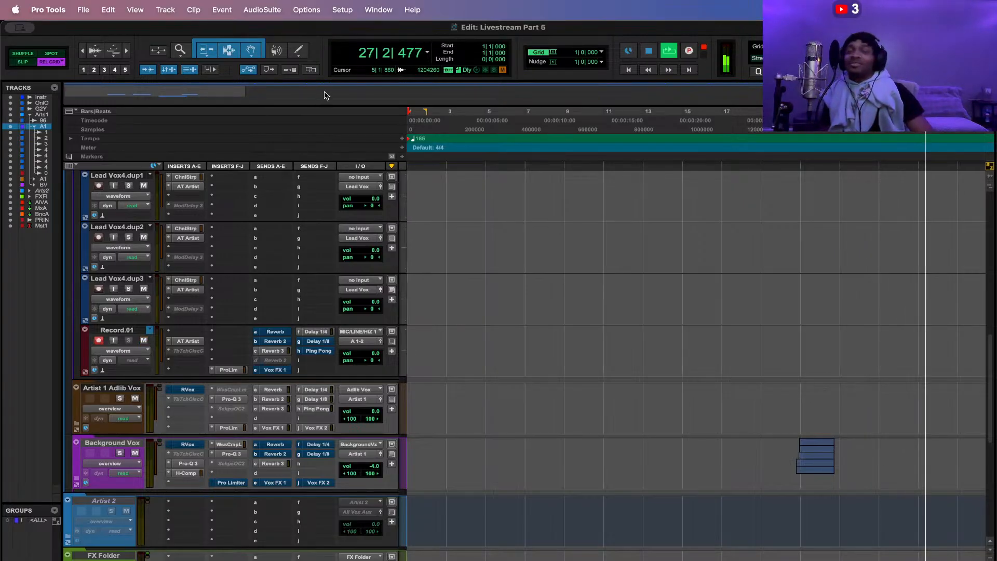
left_click(113, 340)
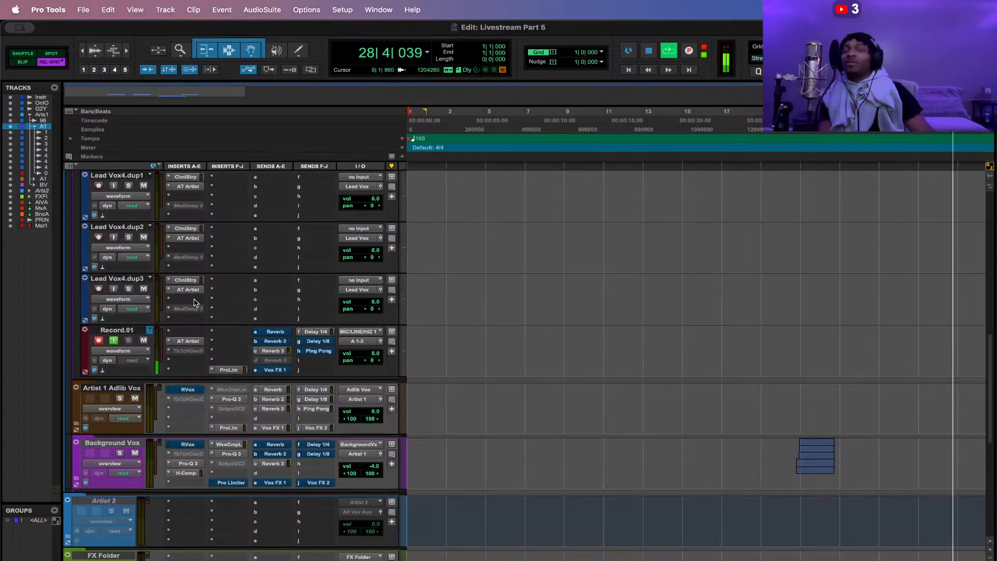